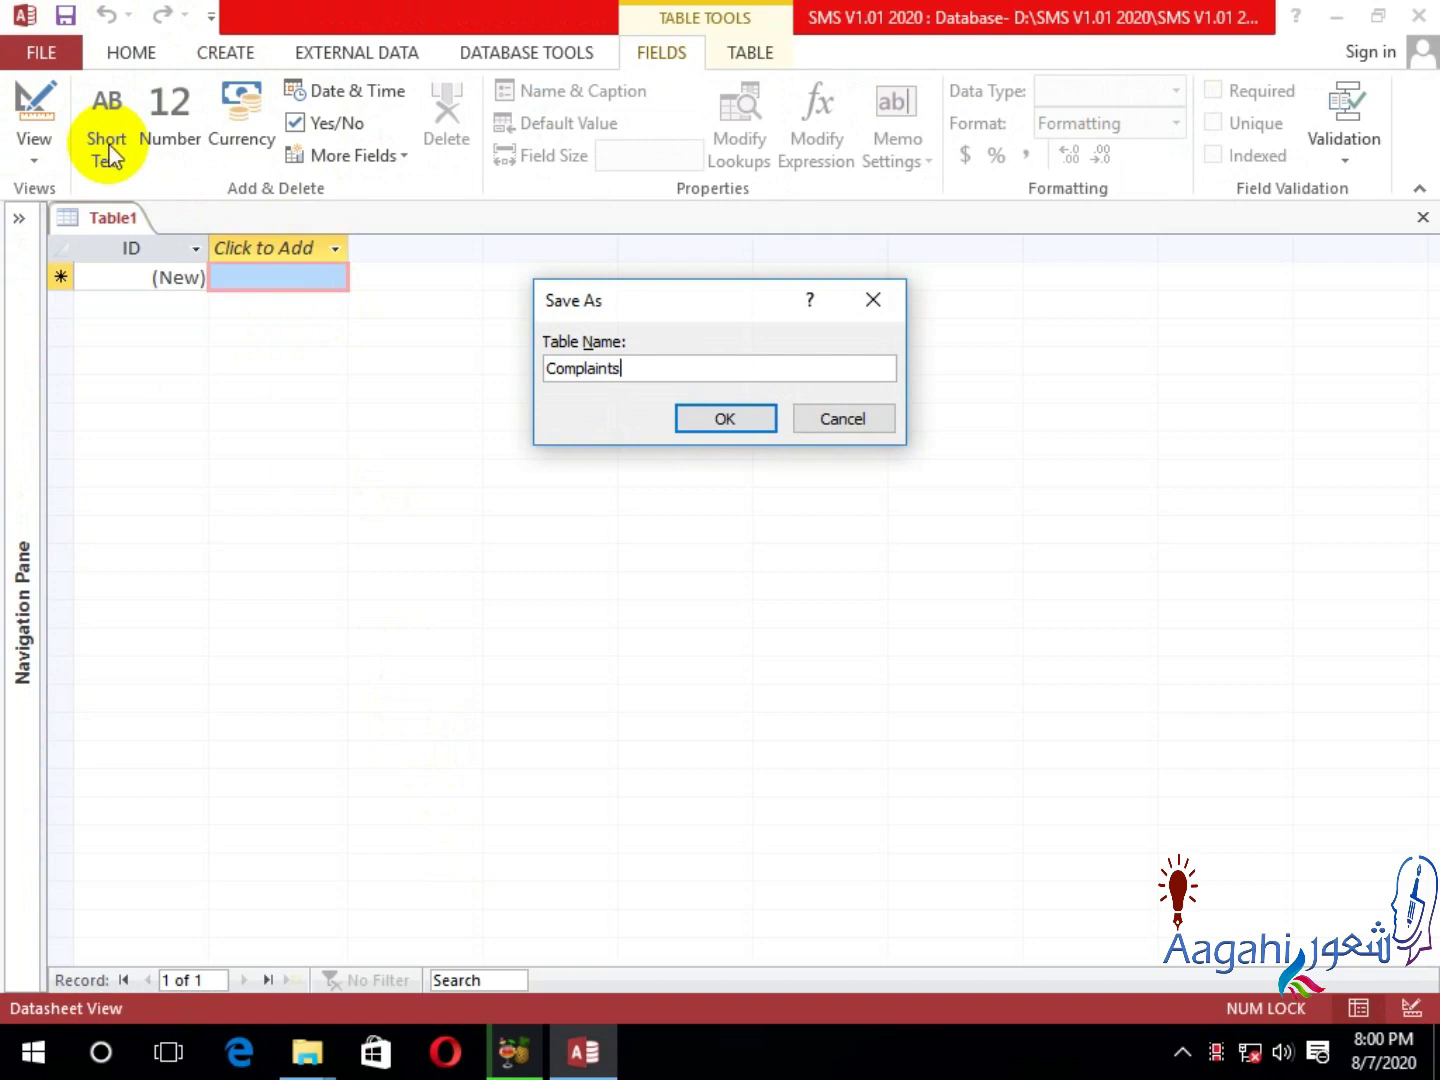
Save the new table as Complaints and remove the primary key from its ID field in Design view.
key("Return")
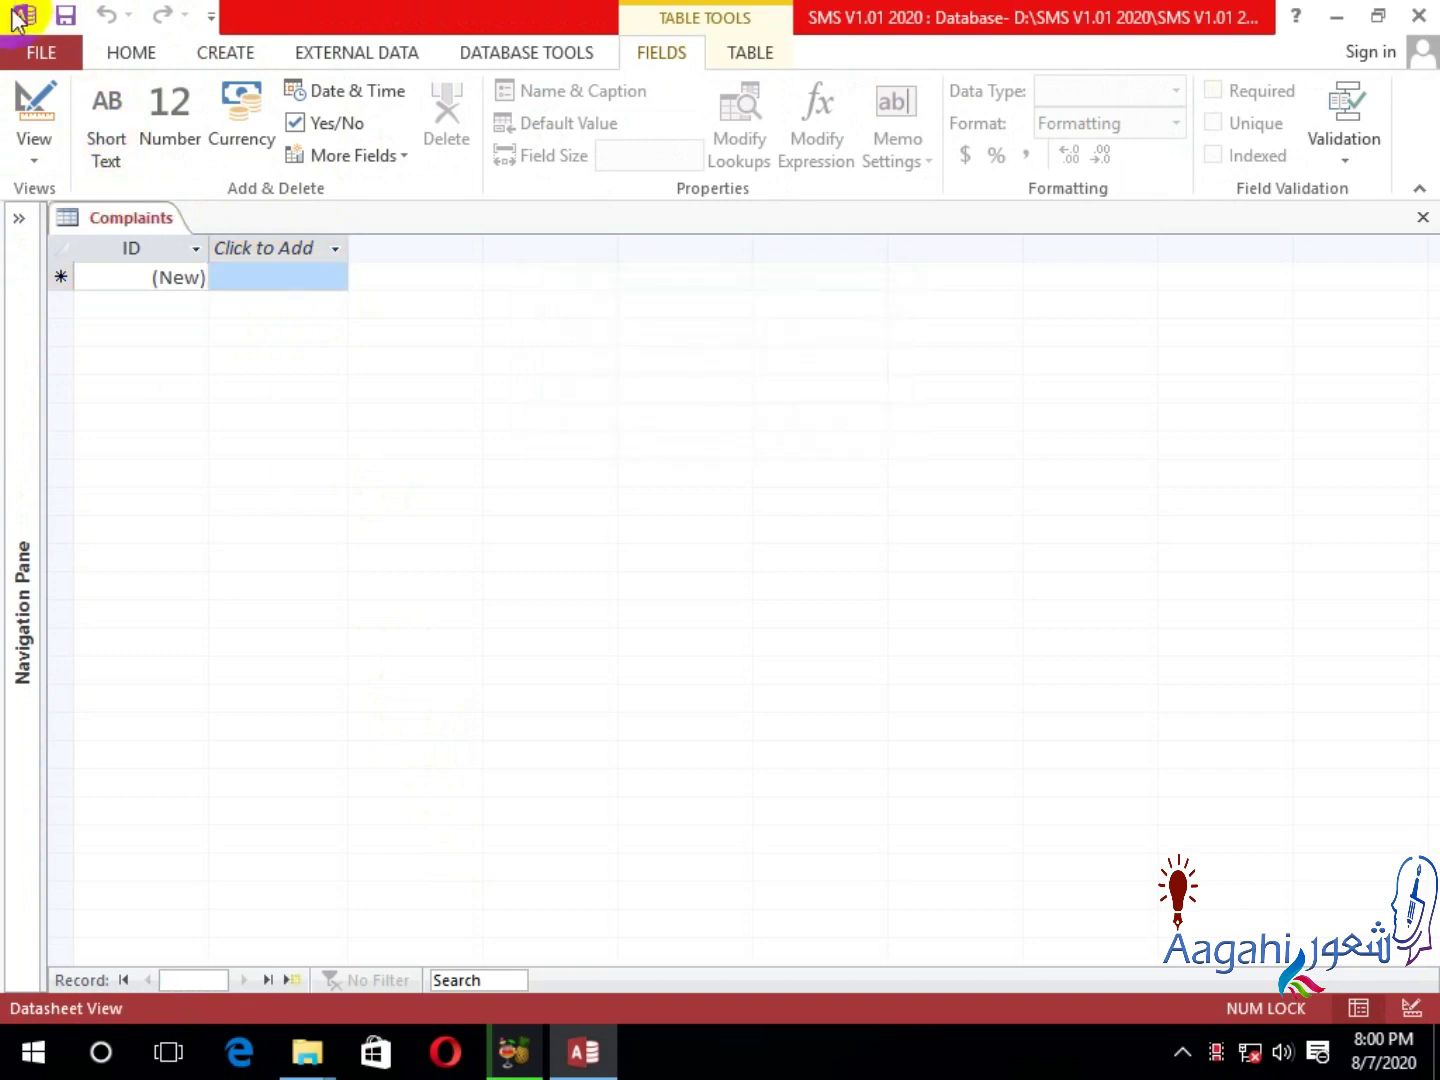
left_click(60, 150)
left_click(103, 121)
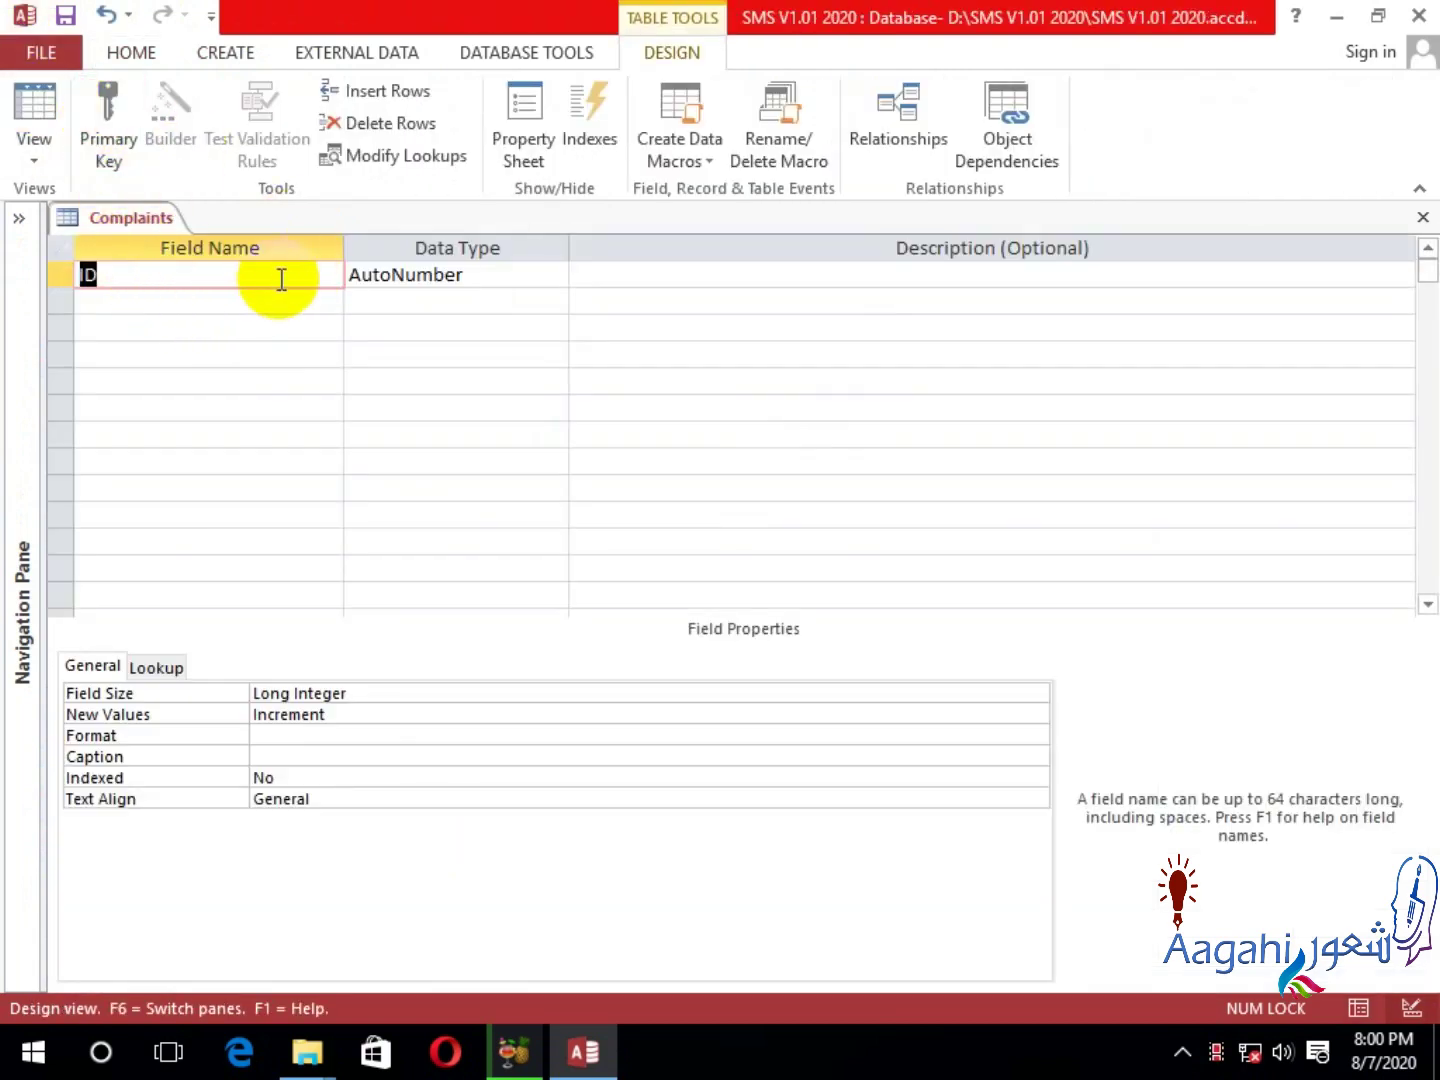
Add a field named Entry Date with the Date/Time data type below the ID field.
left_click(277, 302)
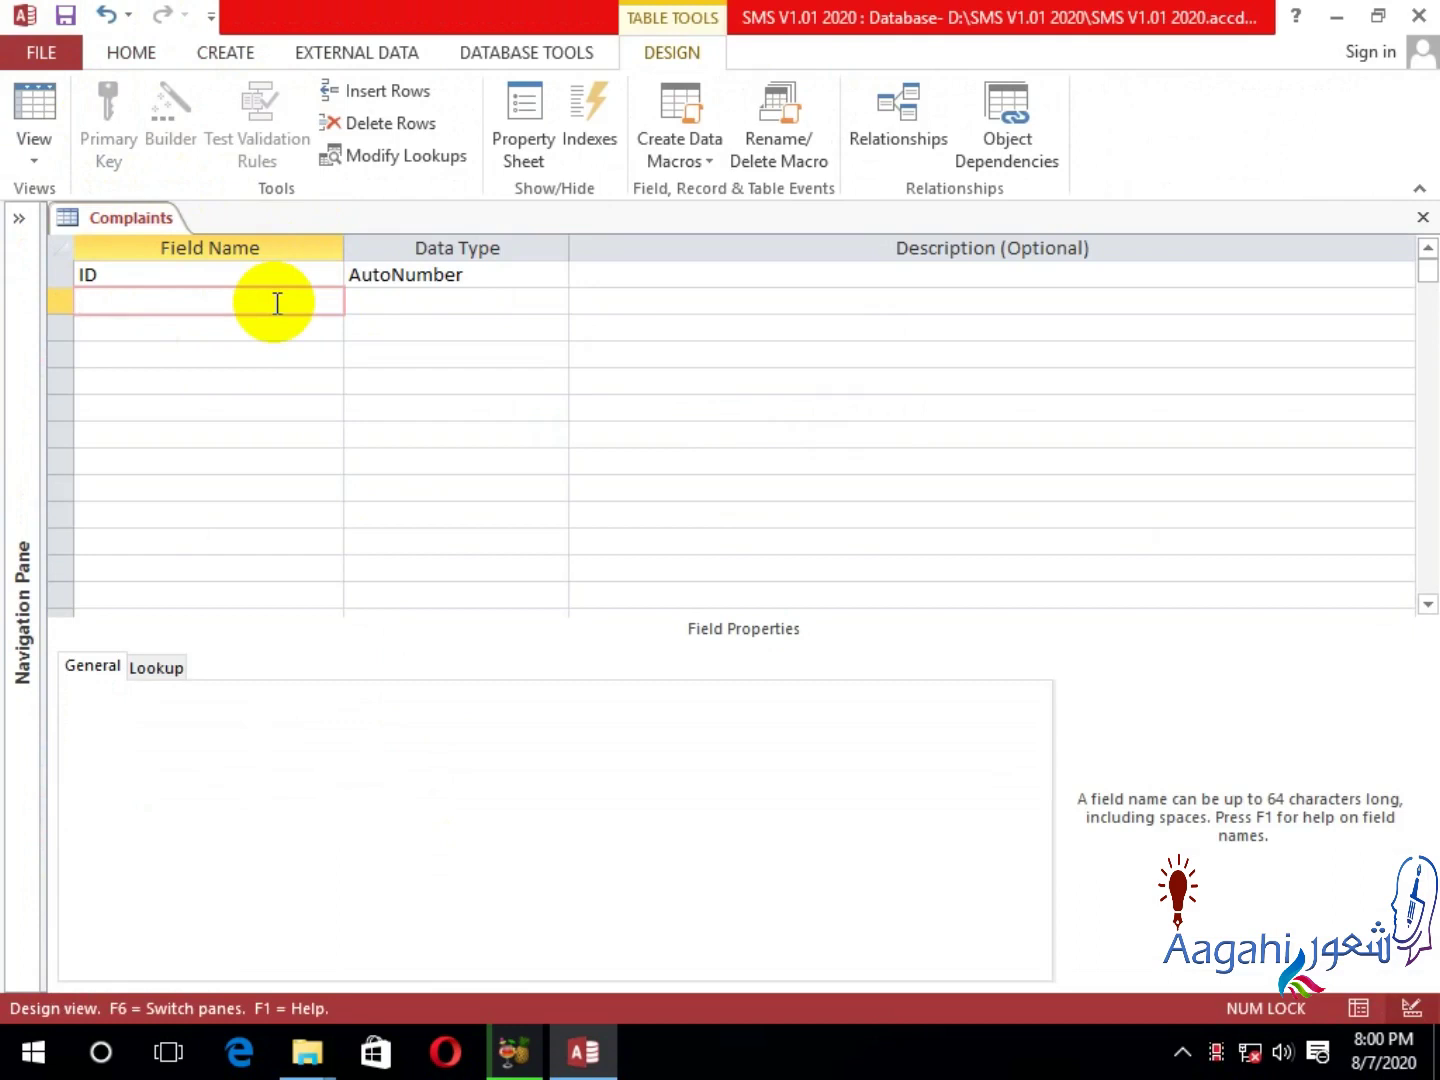
type("Entry Date")
key("Tab")
type("da")
key("Down")
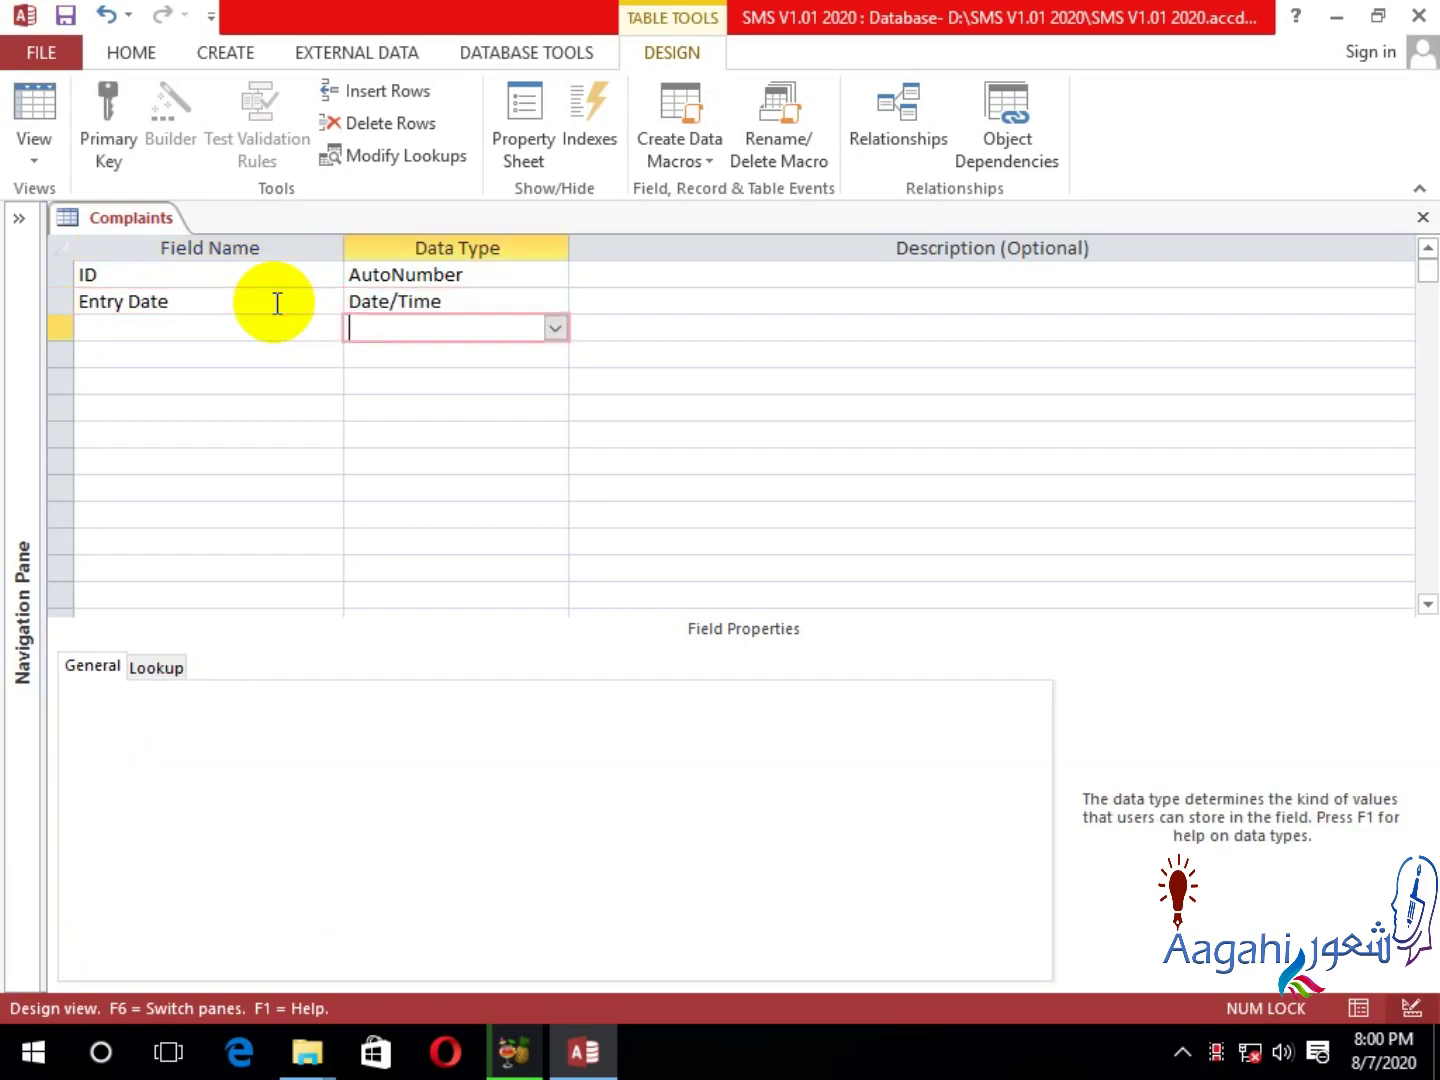
Add a field named Description with the Short Text data type below Entry Date.
key("shift+Tab")
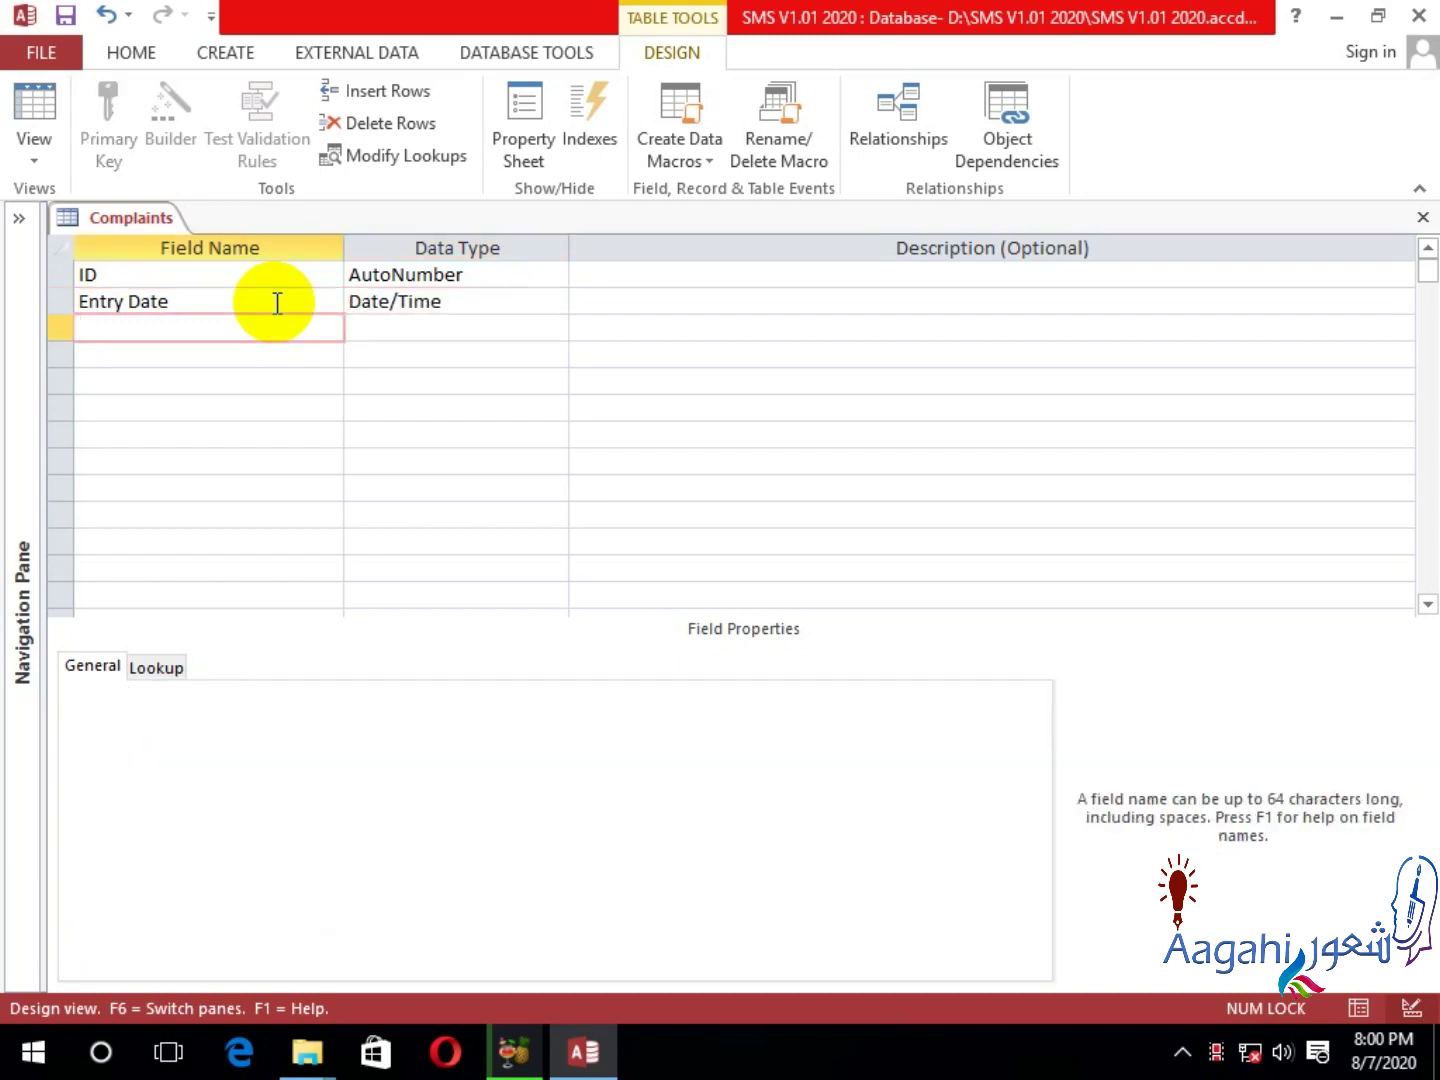
type("C")
key("BackSpace")
type("Description")
key("Tab")
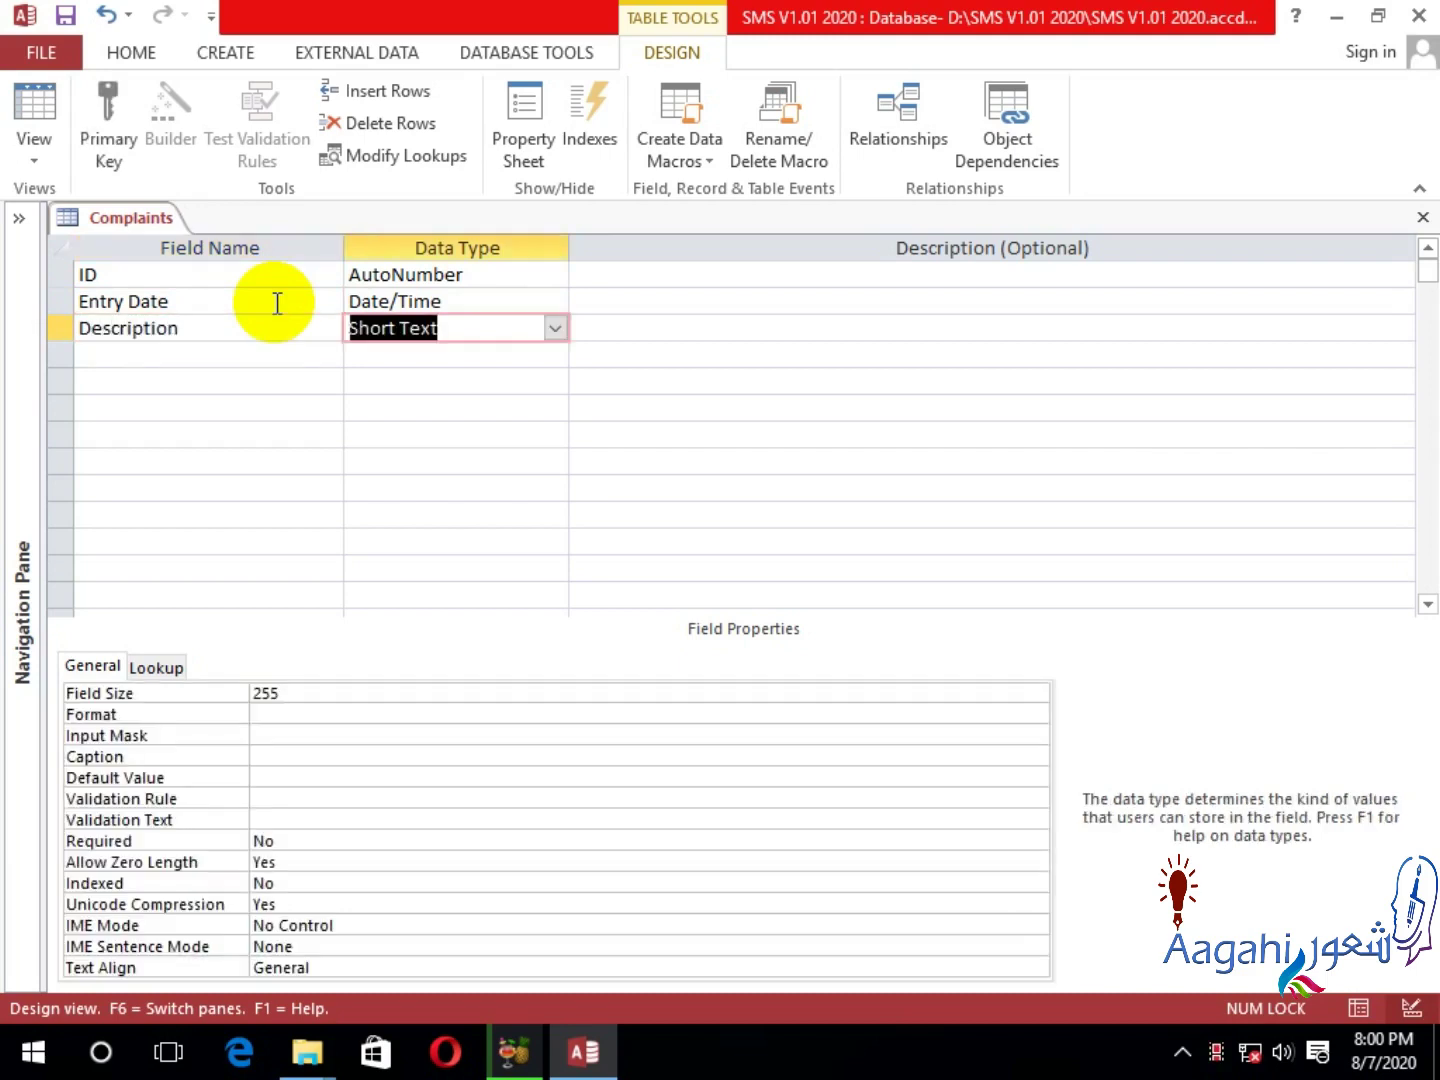
key("Tab")
key("Tab")
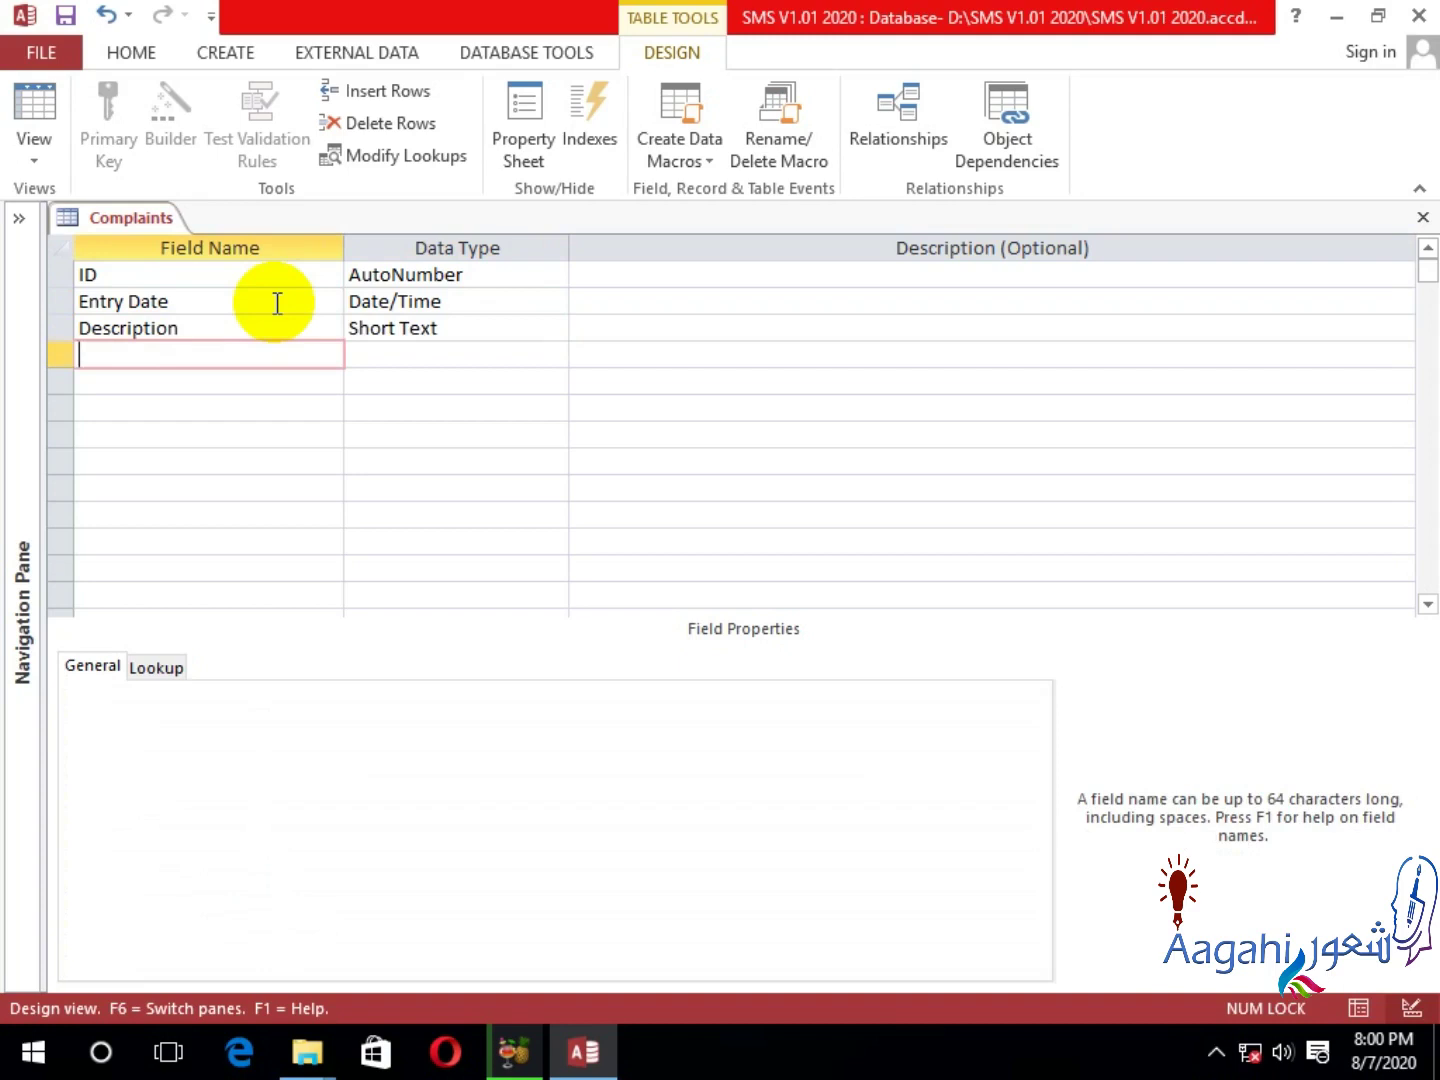
Add a Complaint field and set it up through the Lookup Wizard with manually typed values.
type("Complain")
type("y")
type("t")
key("Tab")
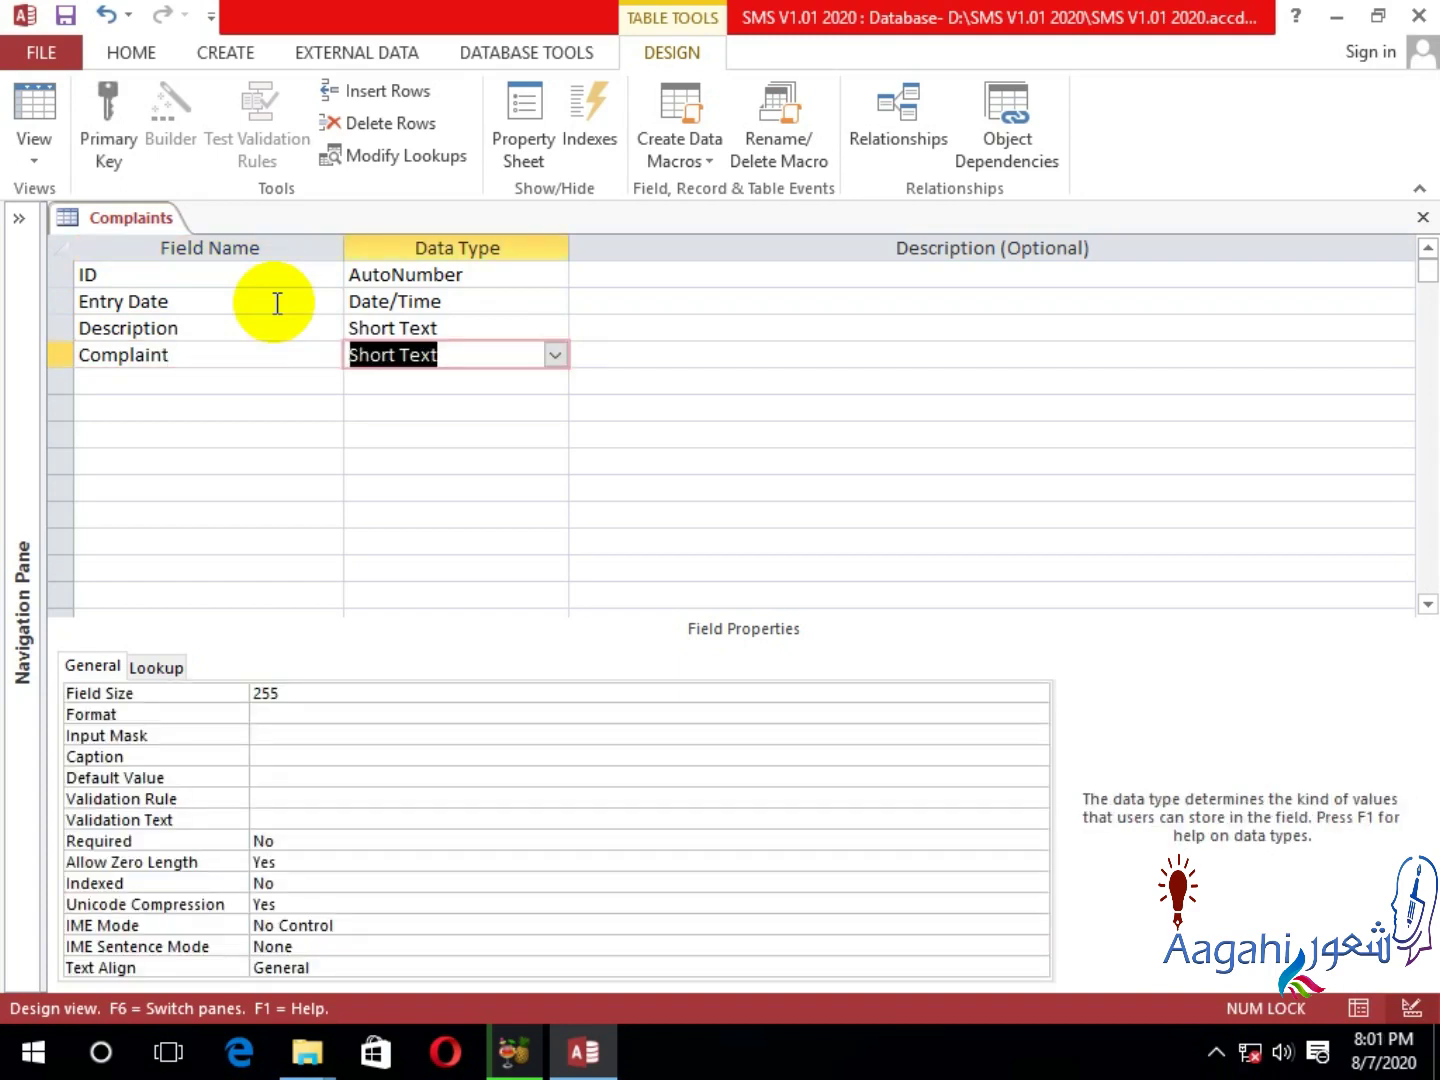
type("lookup Wizard...")
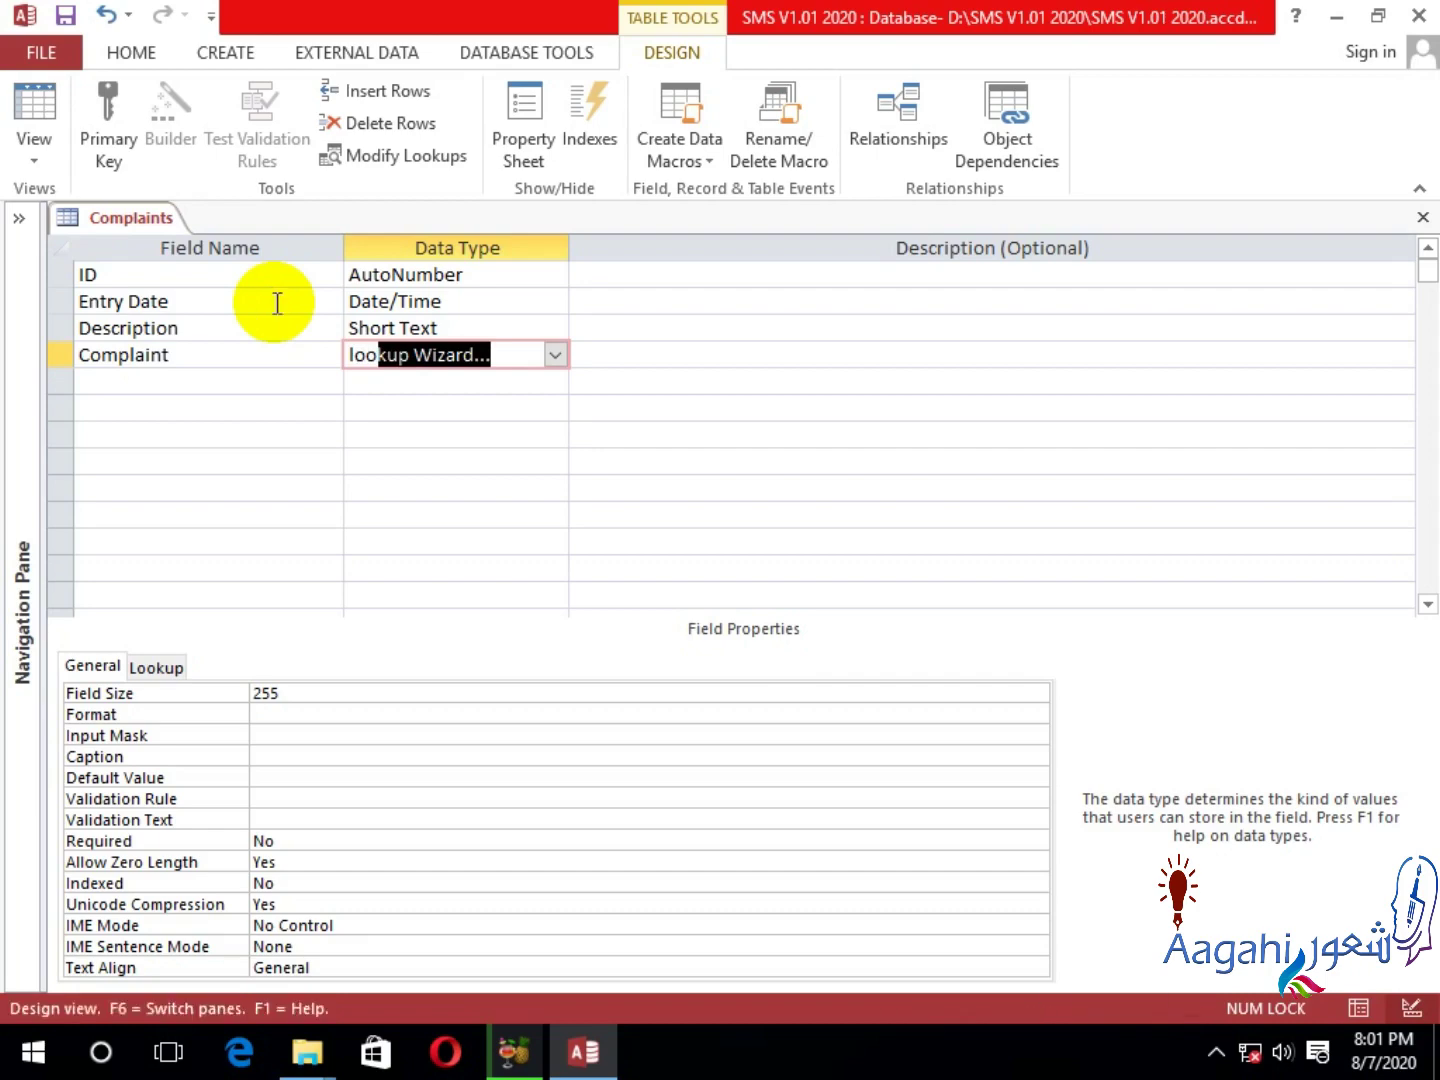
key("Return")
key("Down")
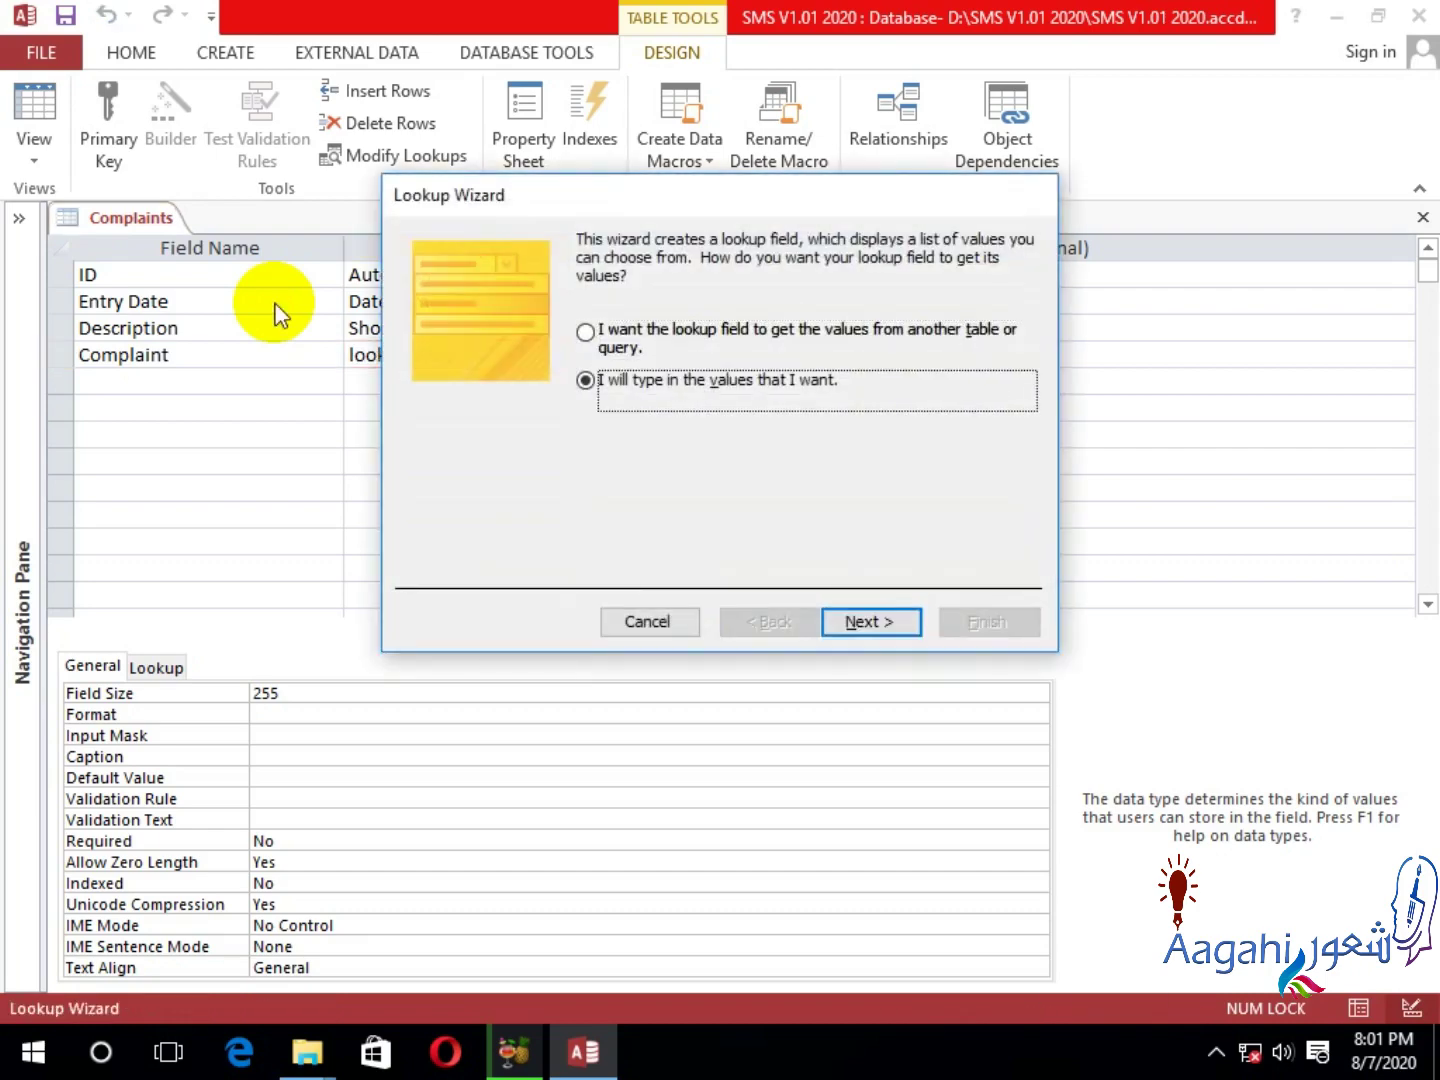
key("Return")
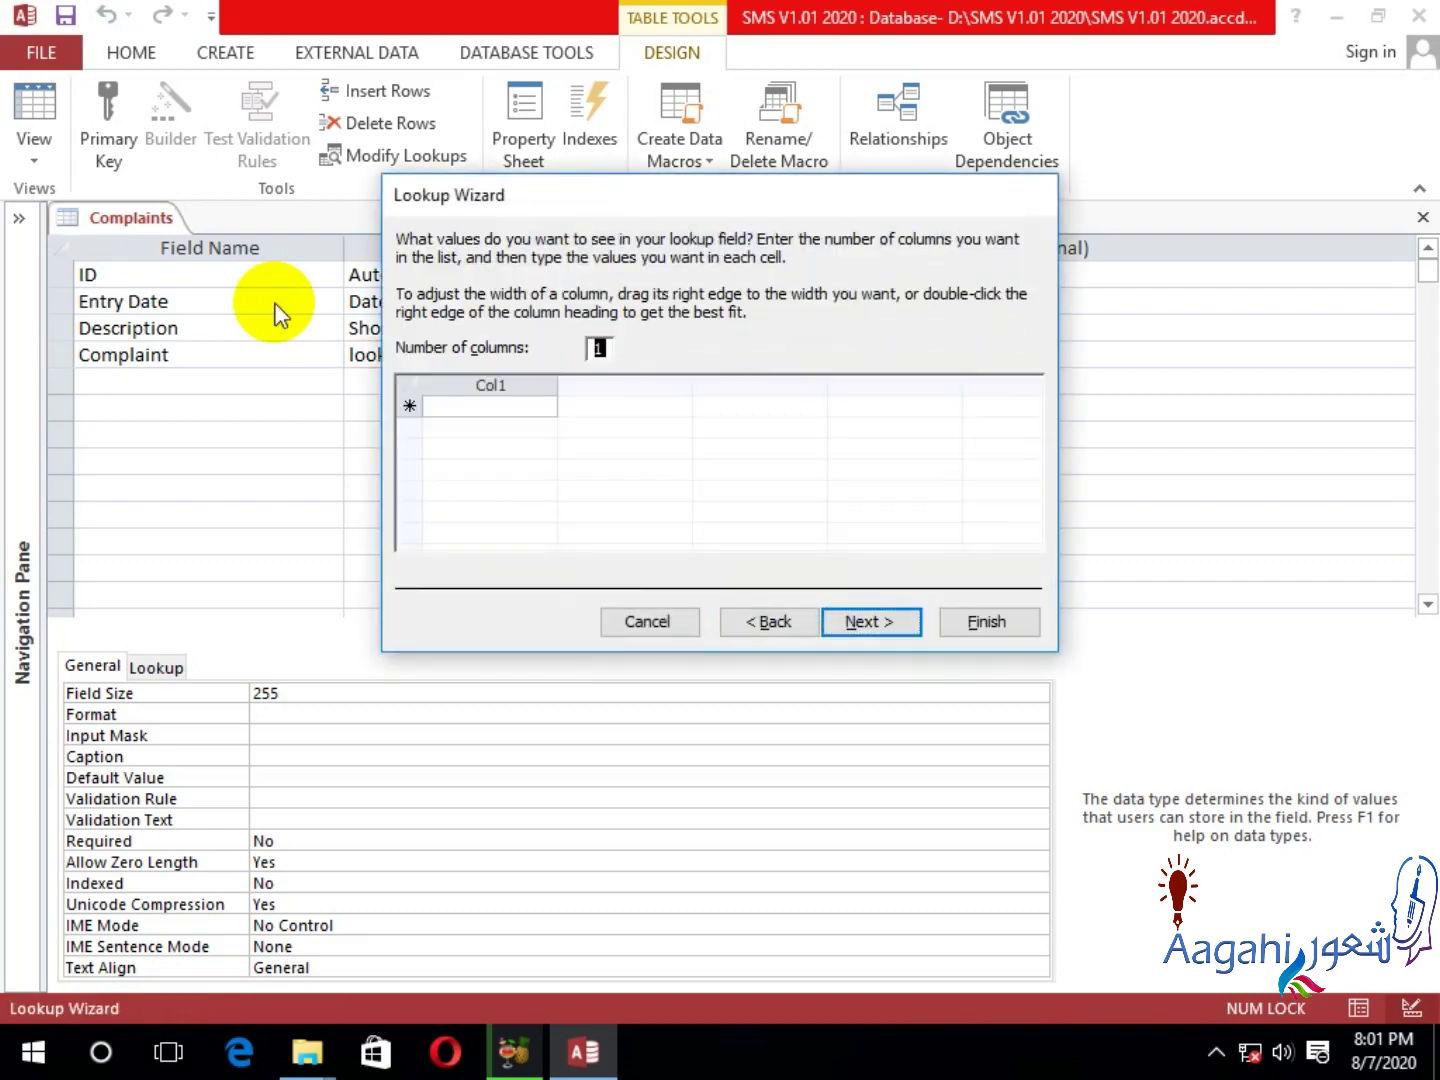
Enter "Incomplete home work" and "Icomplete Class Work" as the first two values in the single lookup column.
key("Tab")
type("In")
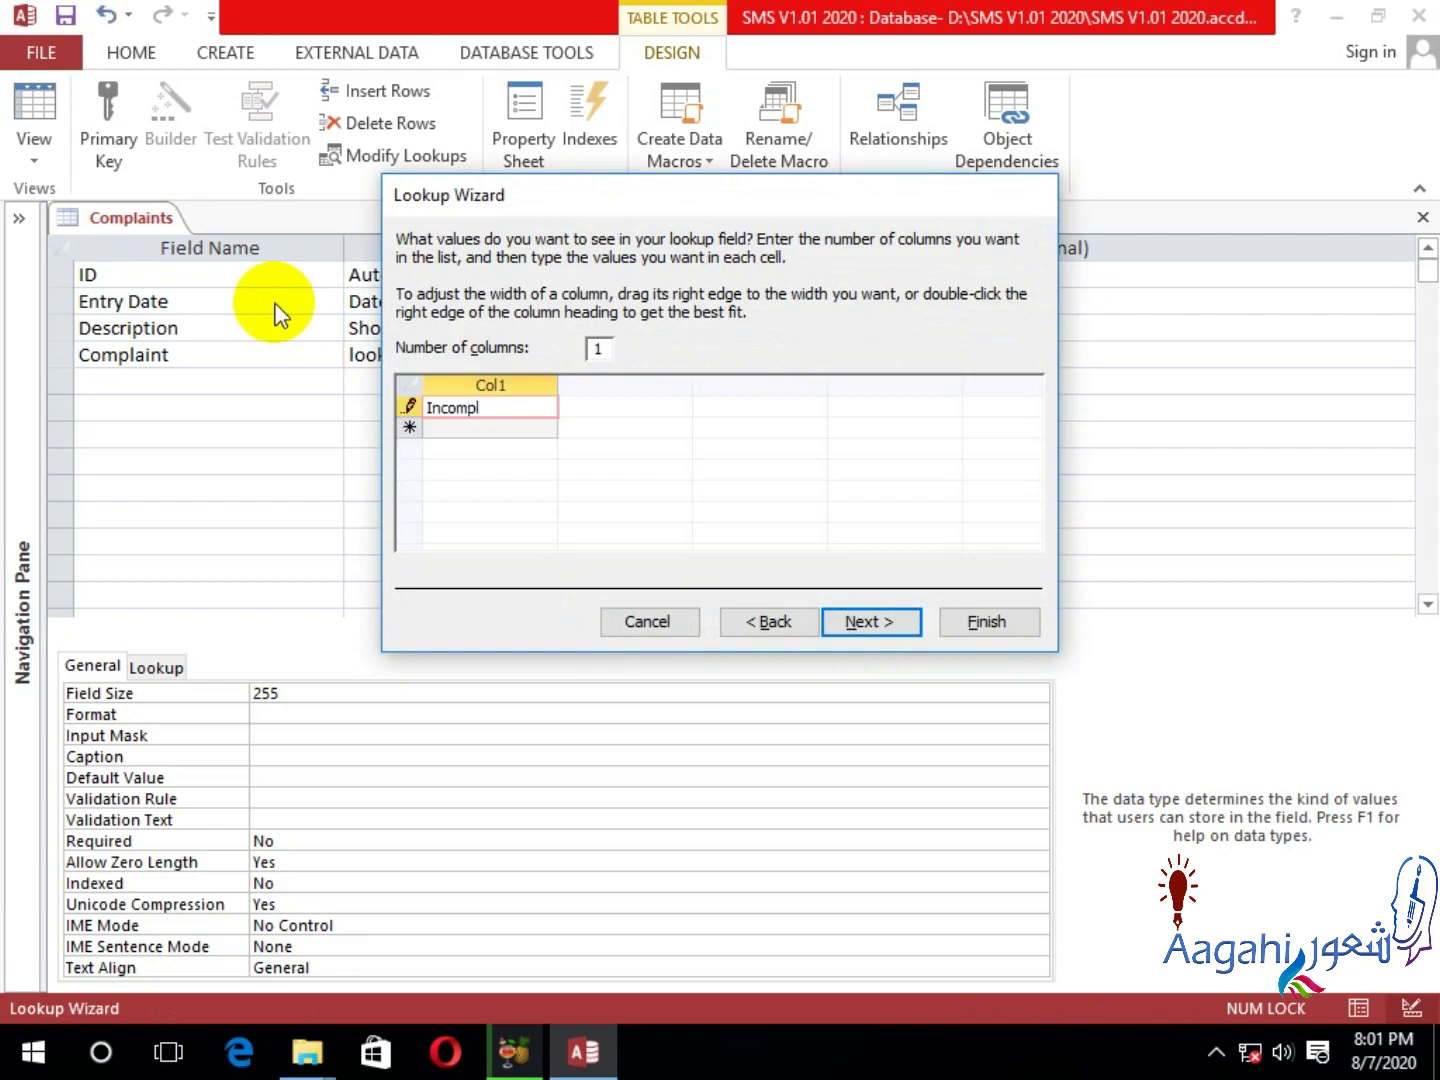
type("complete h")
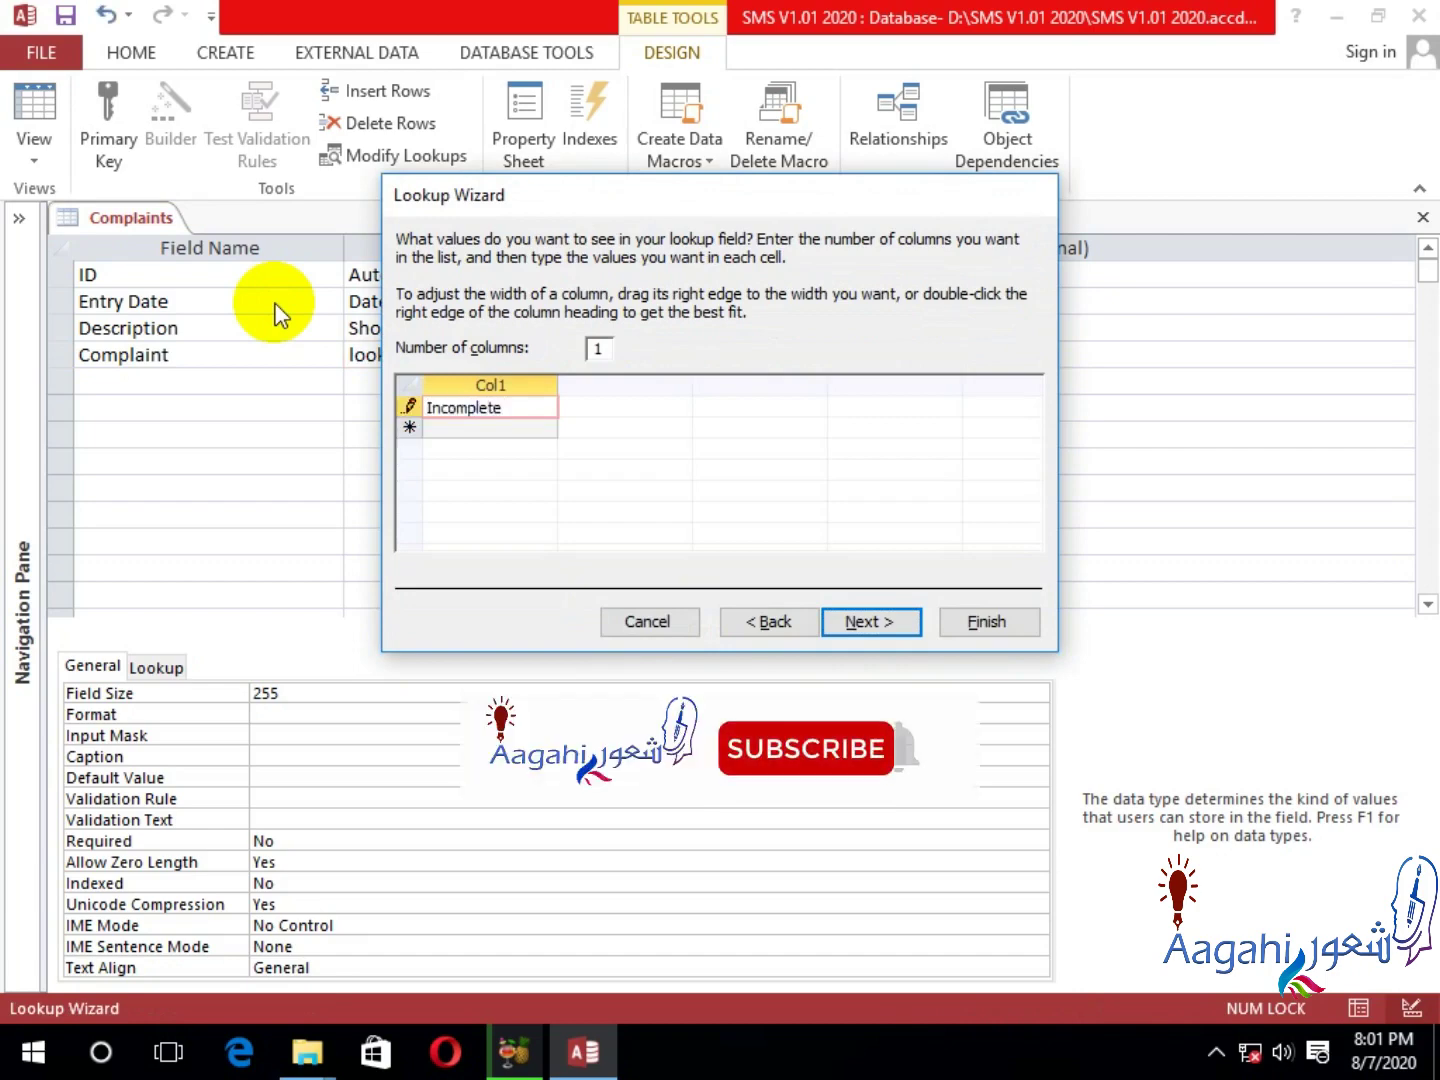
type("ome work")
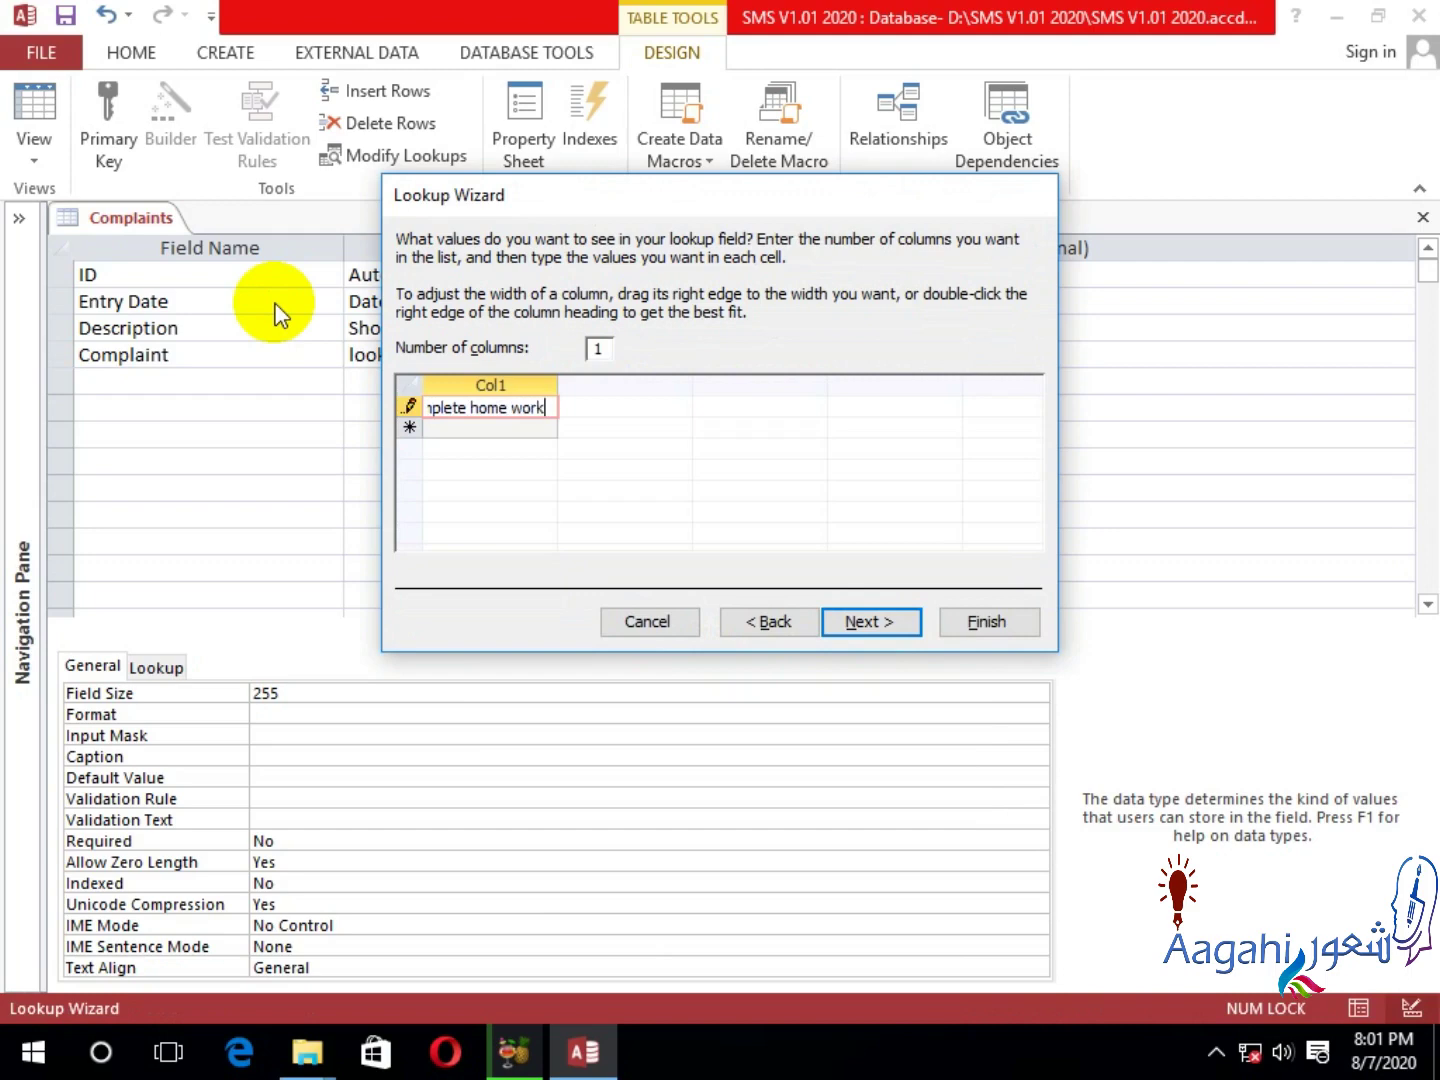
key("ctrl+space")
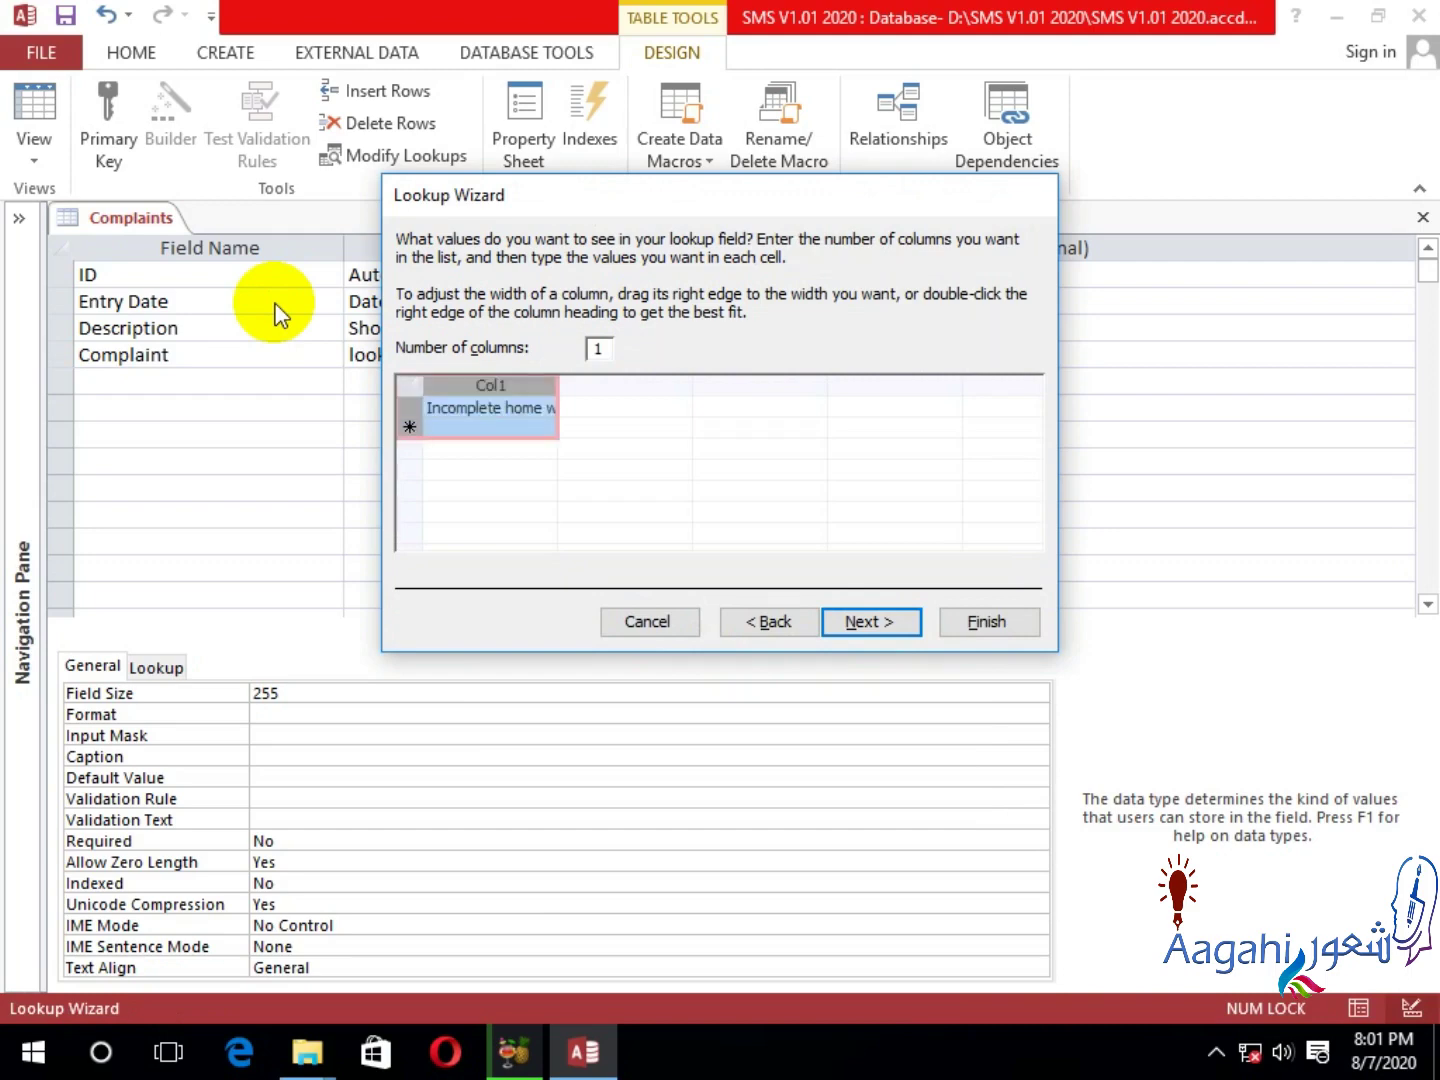
key("Down")
type("I")
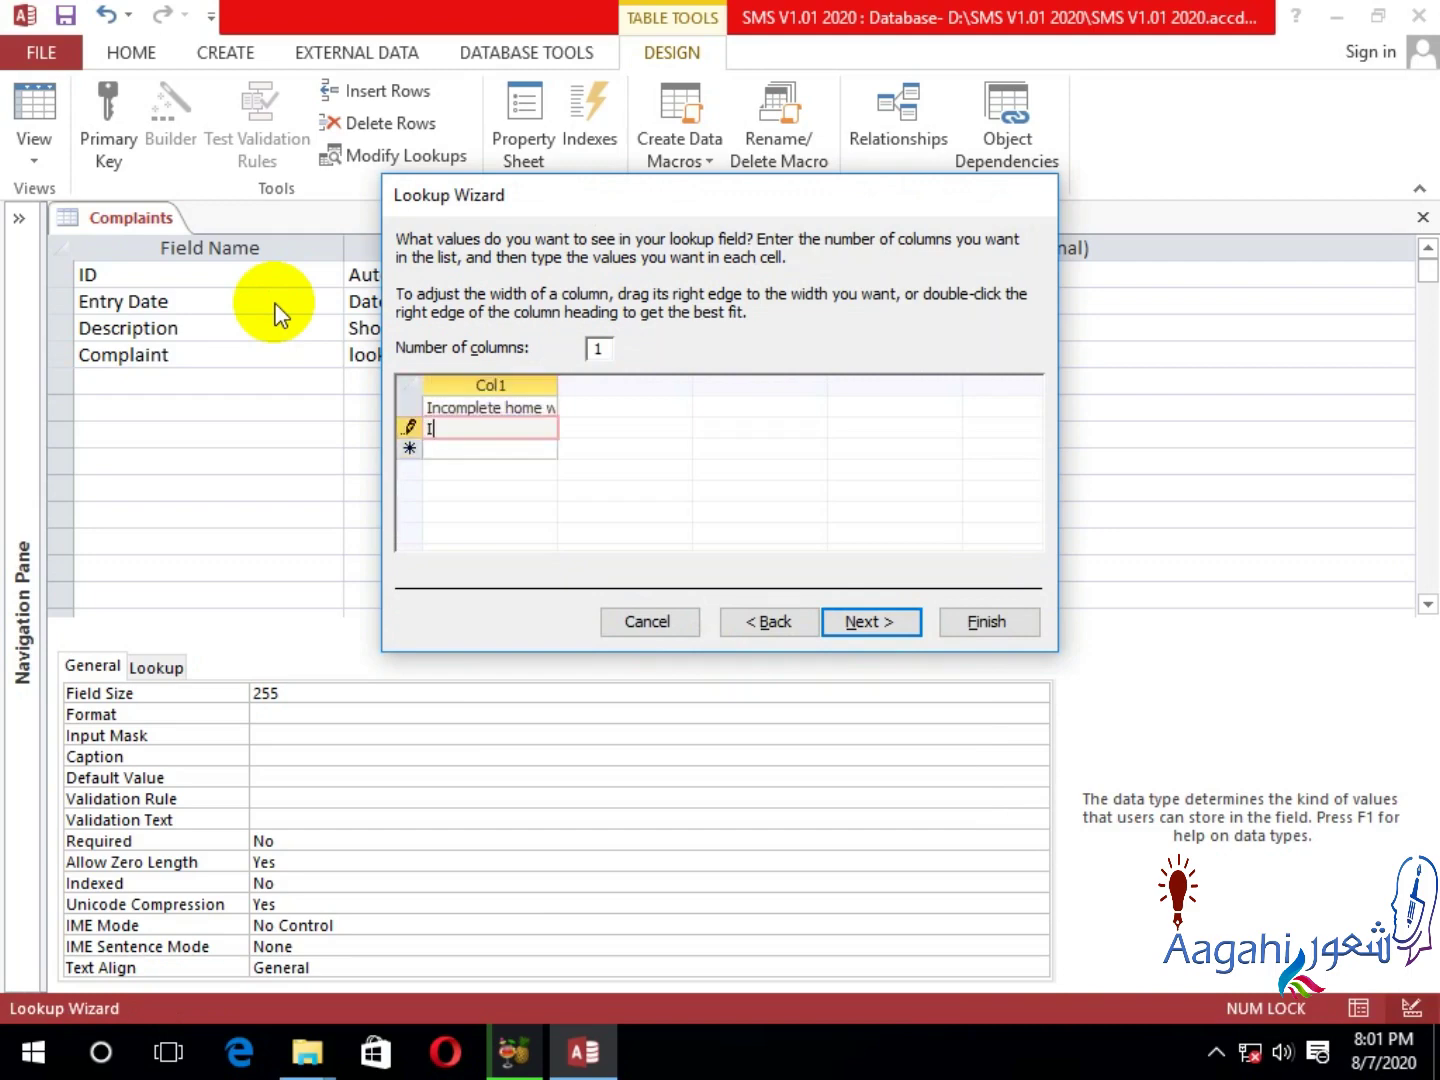
type("complete")
type(" Class Work")
key("Return")
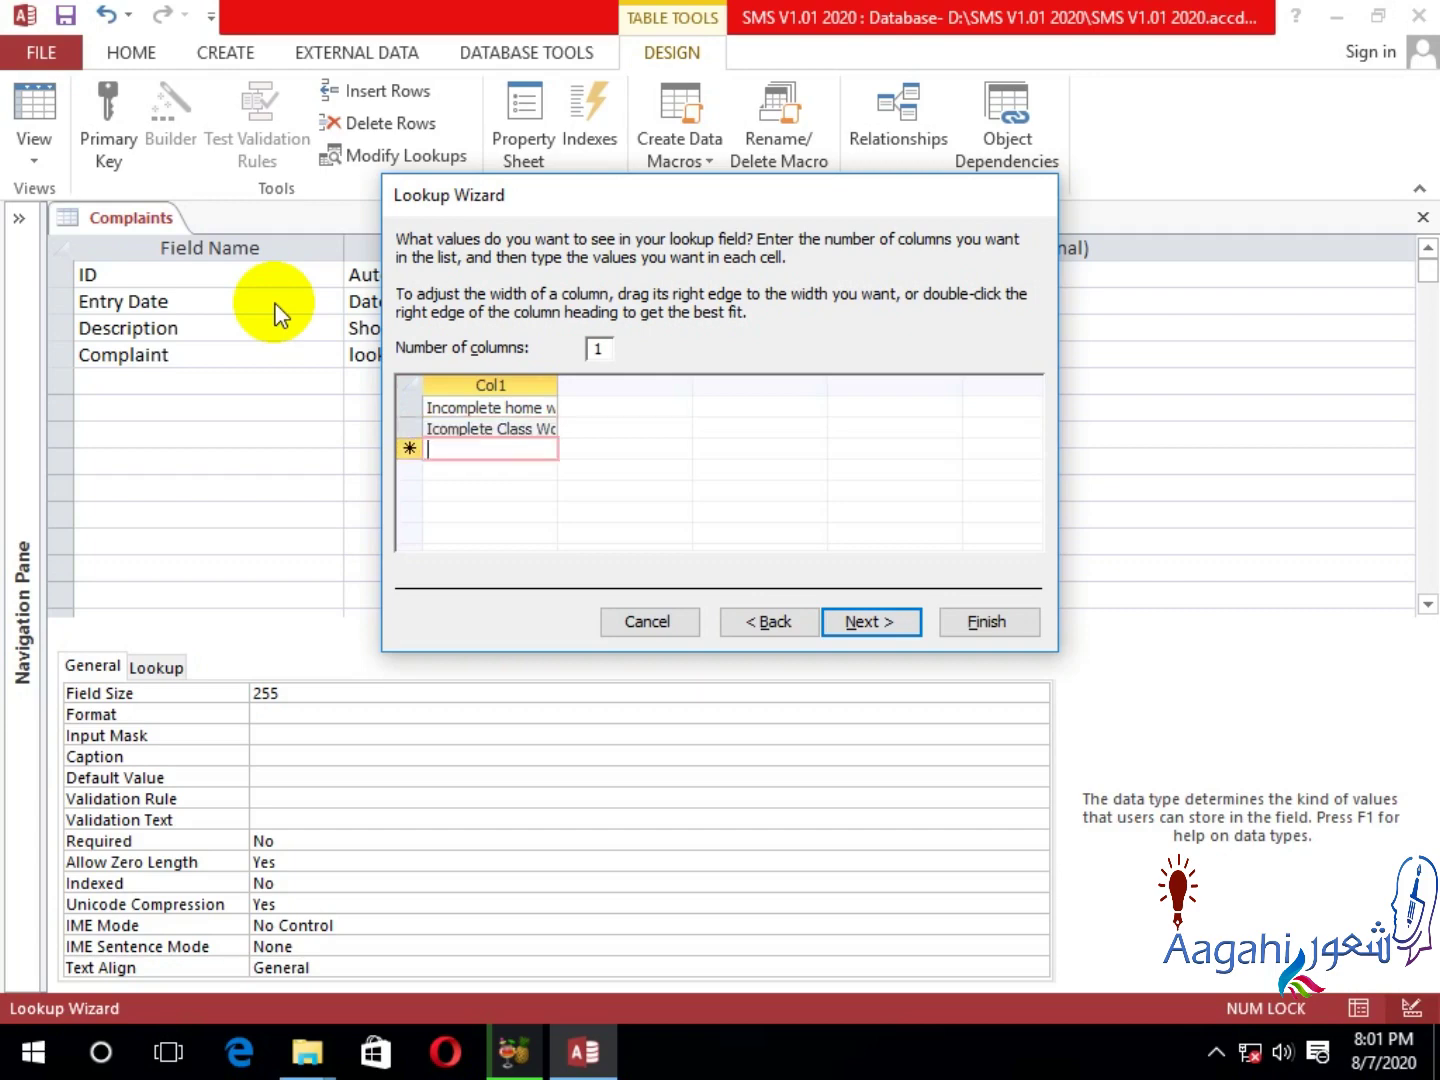
Add "Late Arrival" and "other" to the lookup values and finish the wizard with the label Complaint.
type("Late")
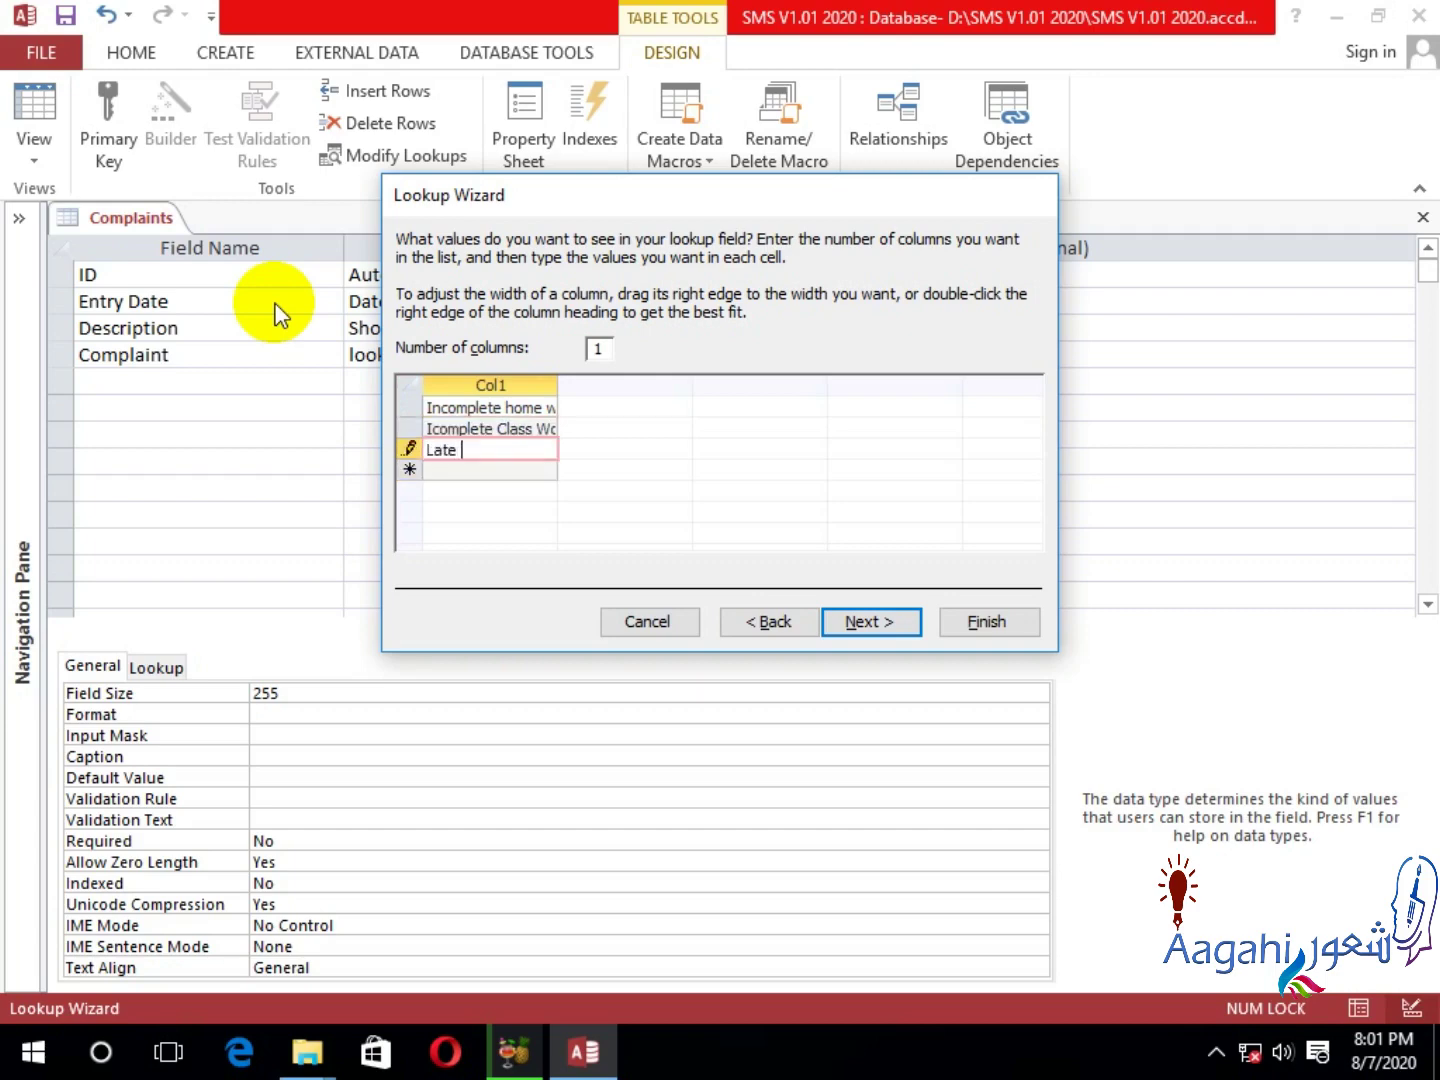
type(" Arrival")
key("Return")
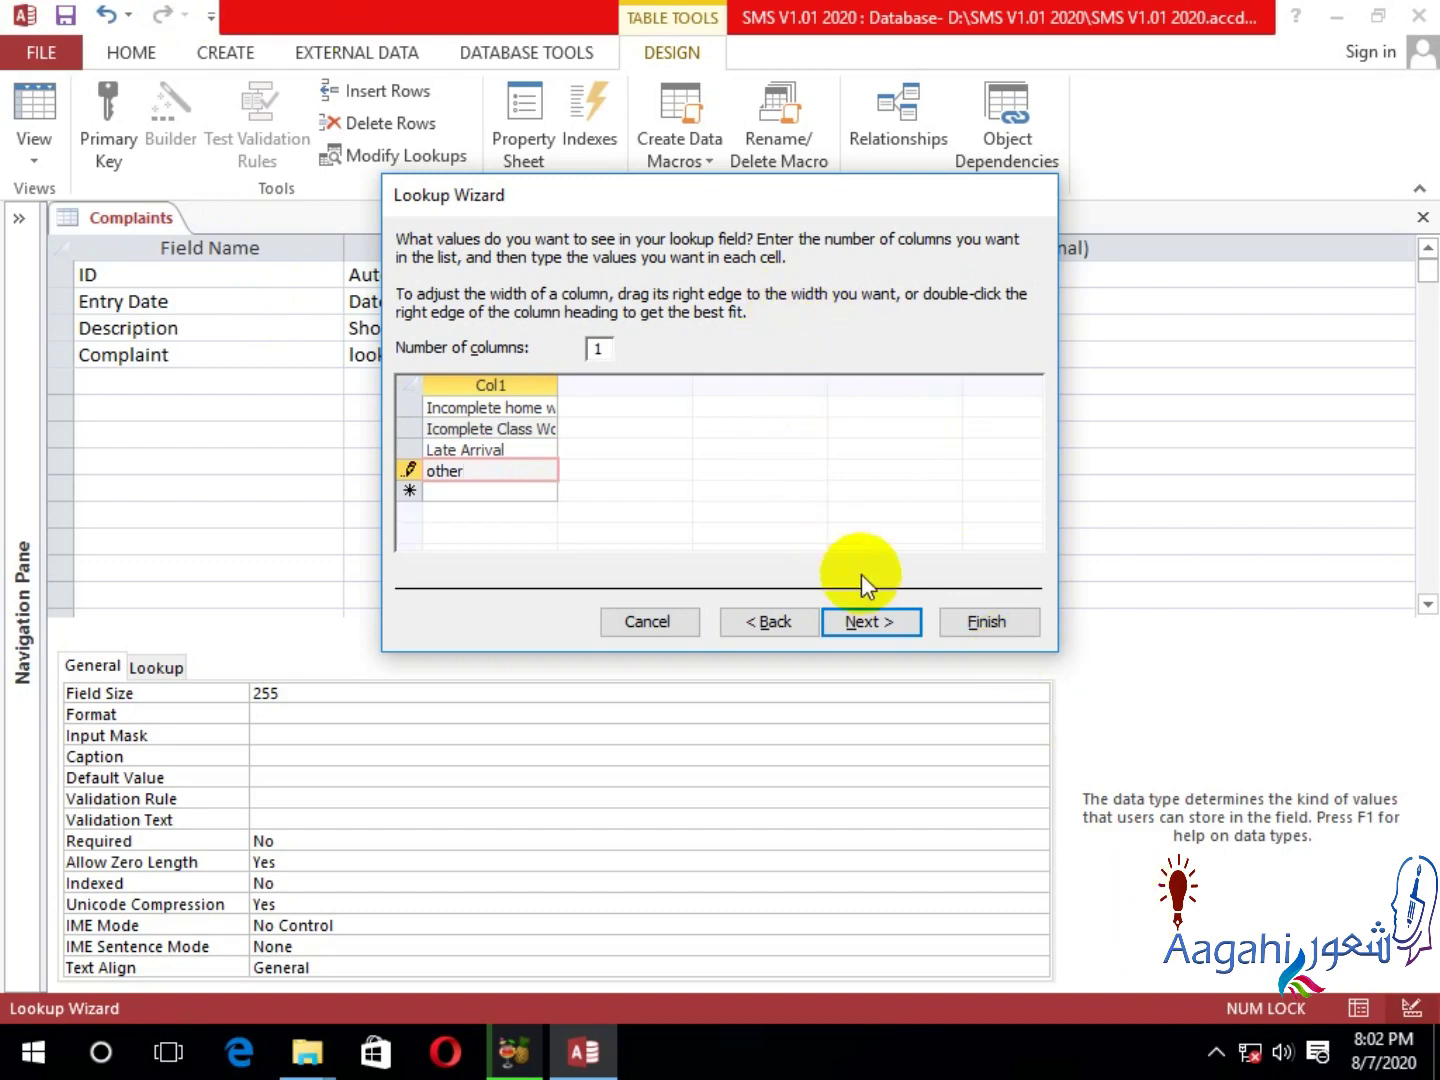
left_click(869, 621)
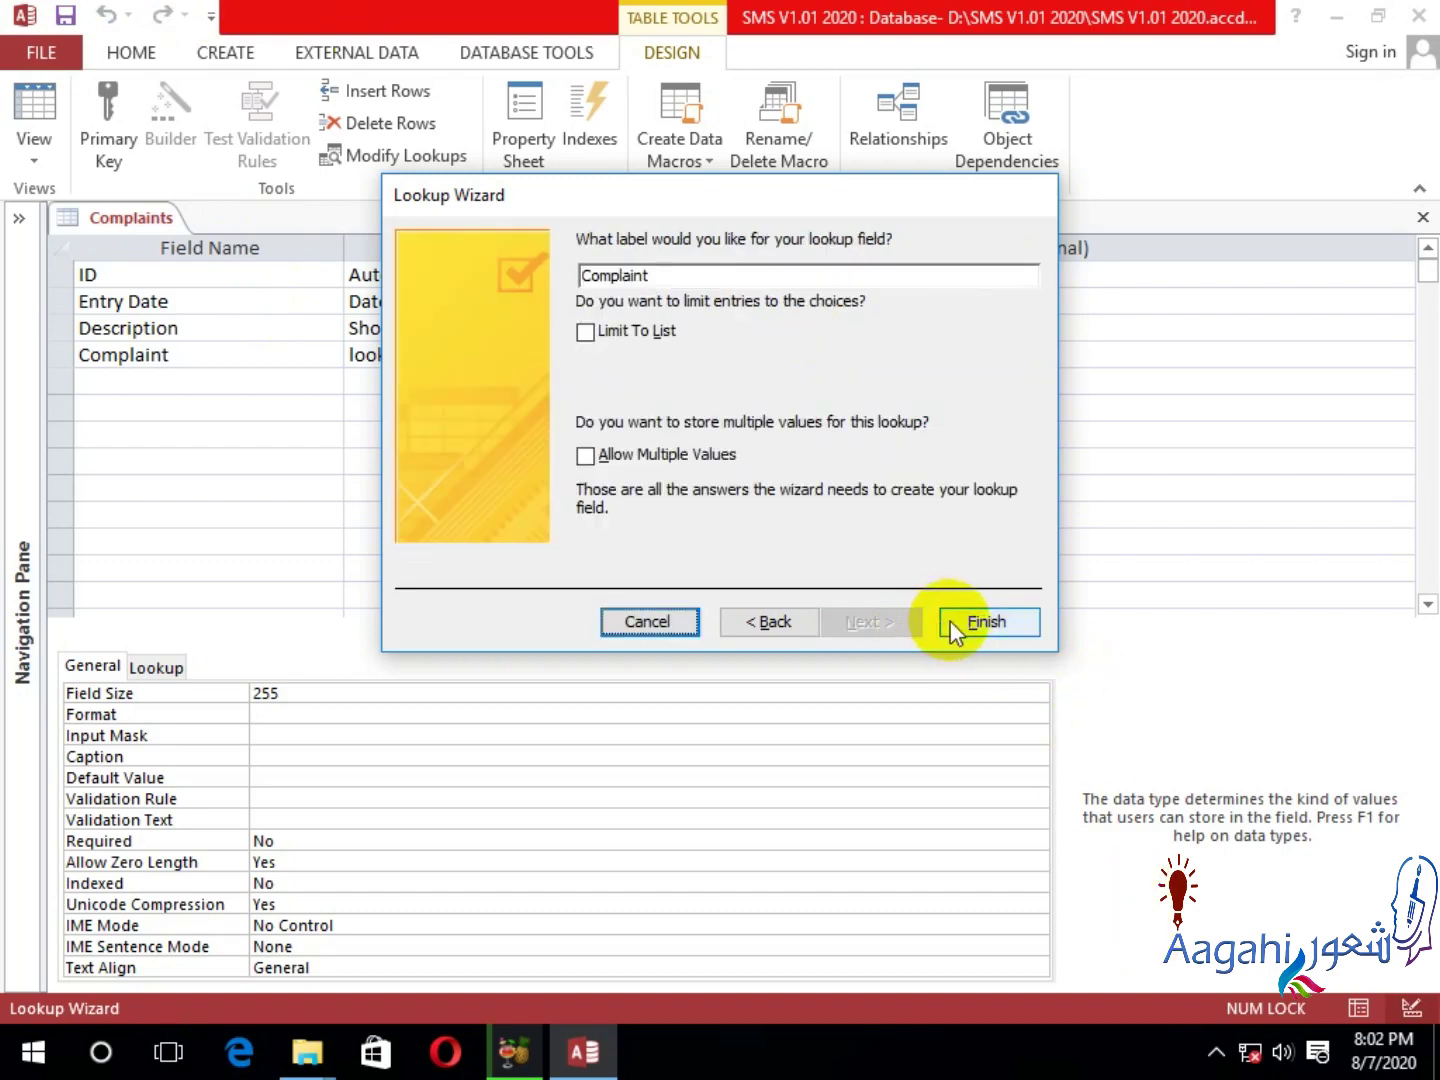
left_click(956, 622)
Add a field named EnployeeID below the Complaint field.
left_click(172, 383)
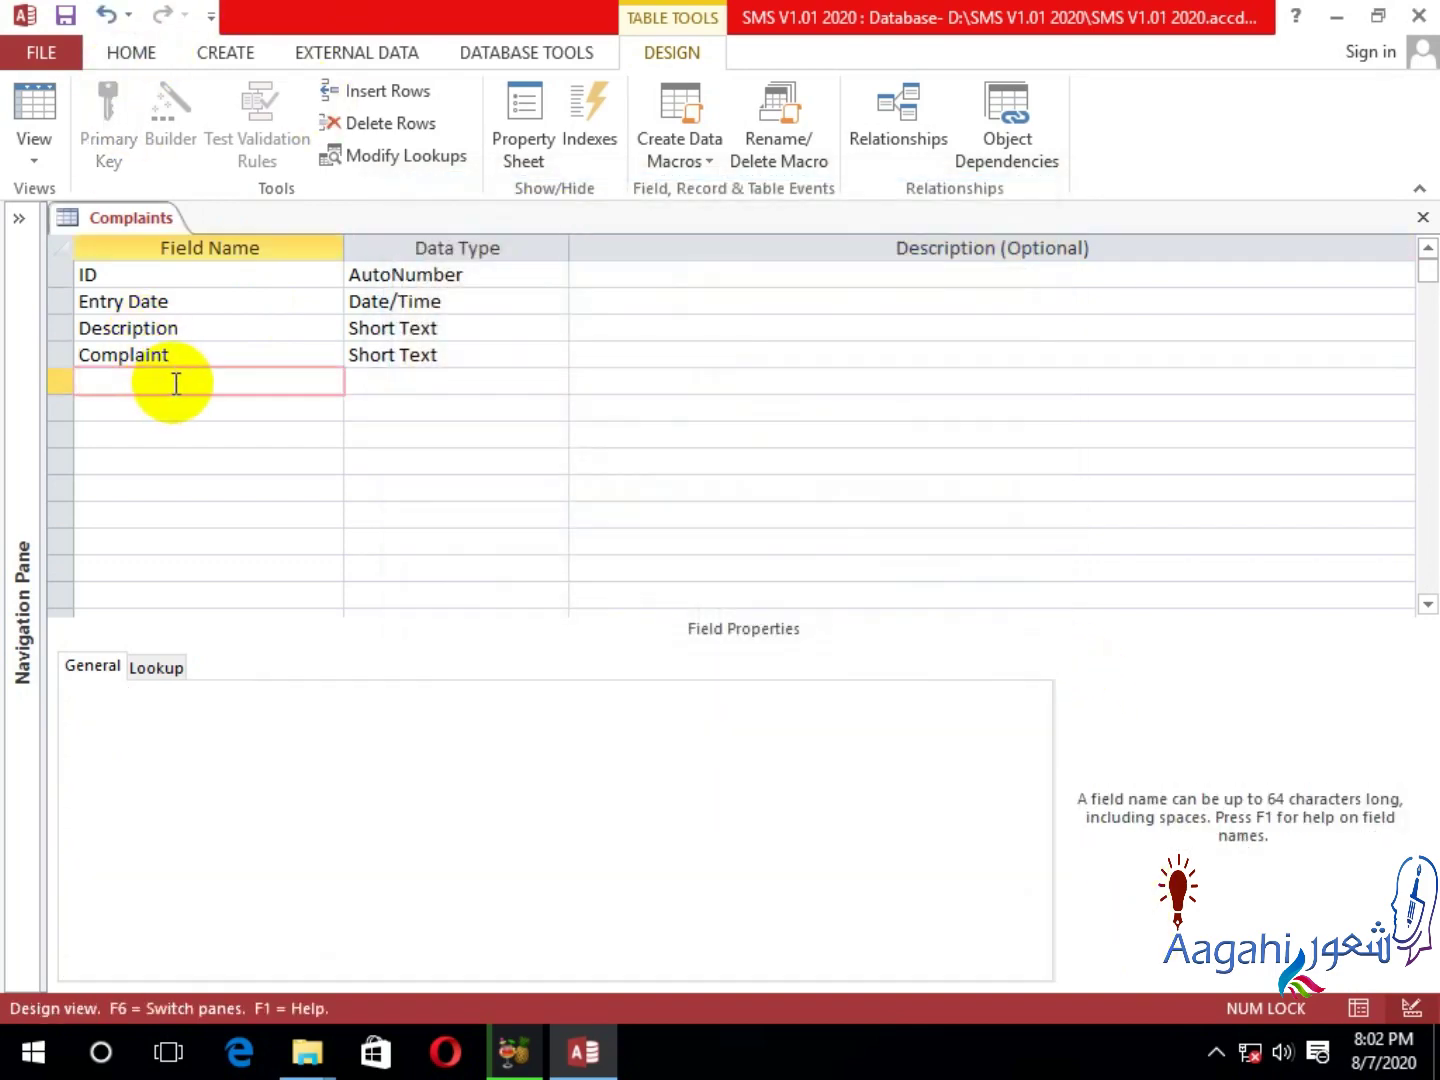
type("Enployee")
key("BackSpace")
type("ID")
key("Tab")
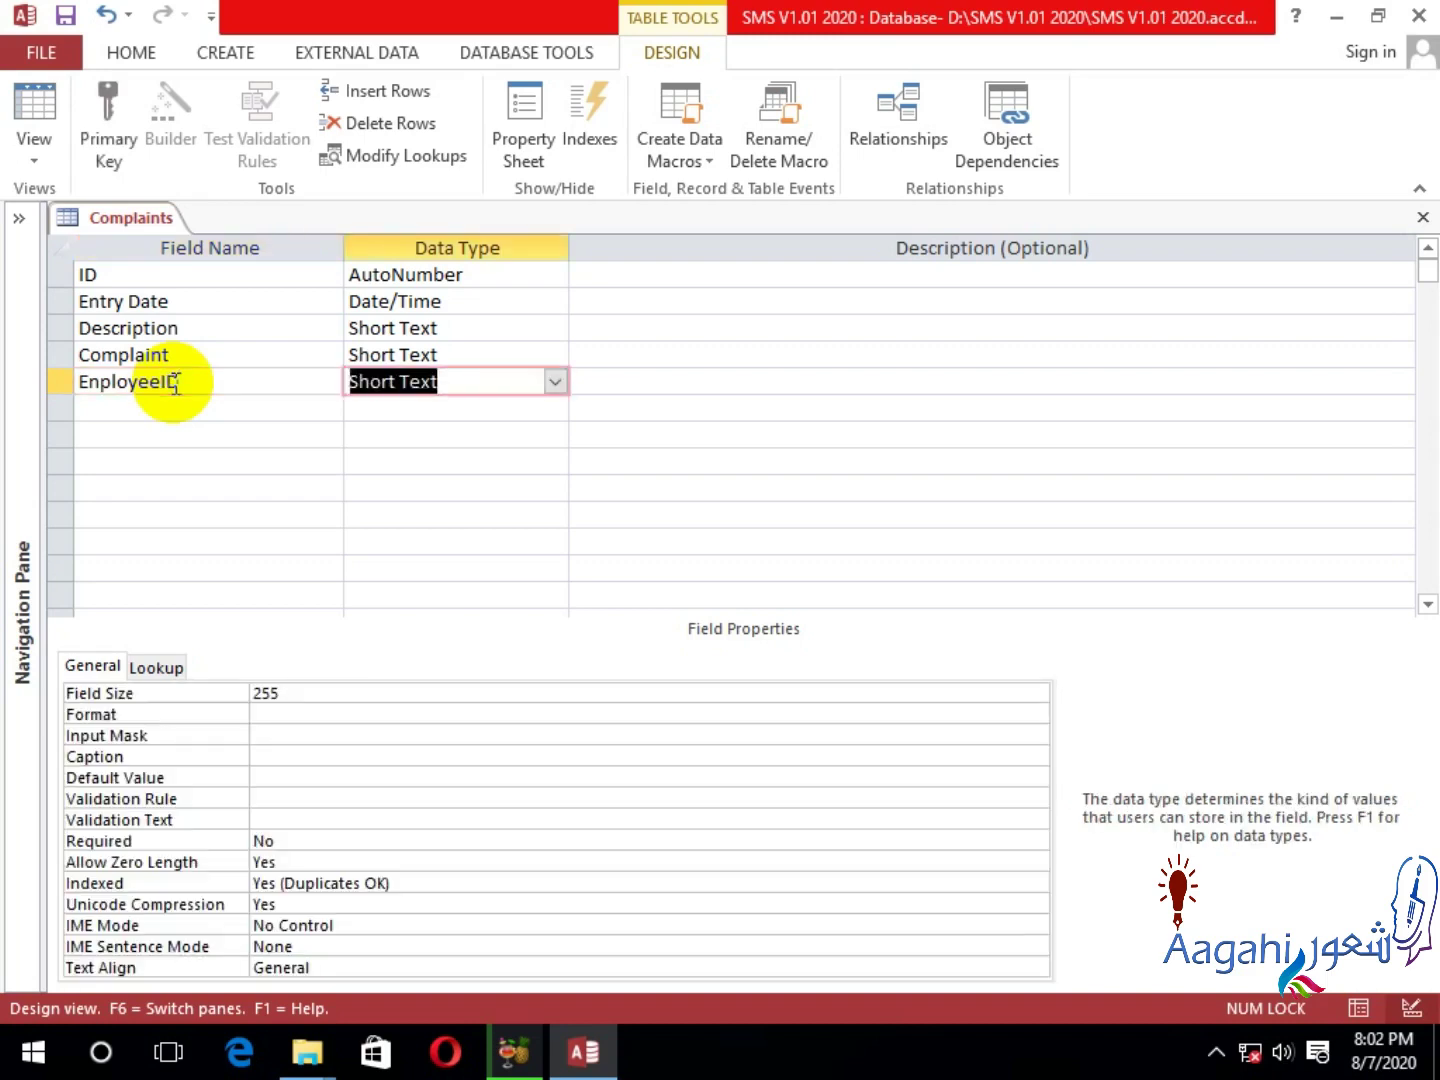
Set the EnployeeID field's type to Lookup Wizard, taking its values from the Employees table.
type("lookup Wizard...")
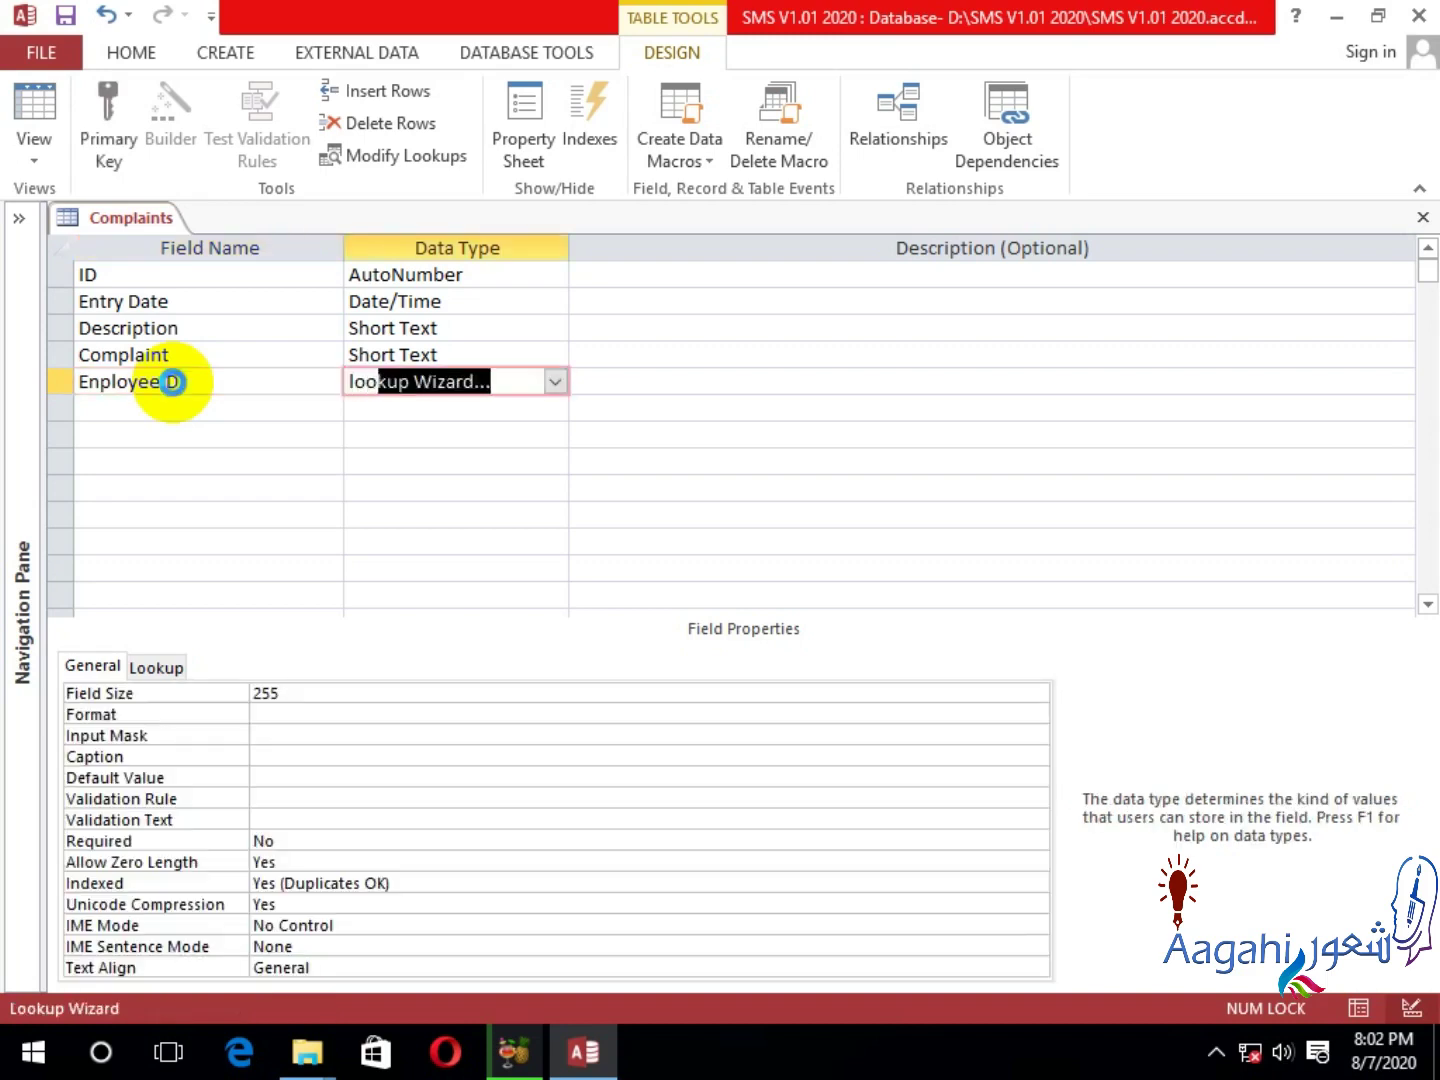
key("Return")
key("Return")
key("Down")
key("Down")
key("Down")
key("Down")
key("Down")
key("Down")
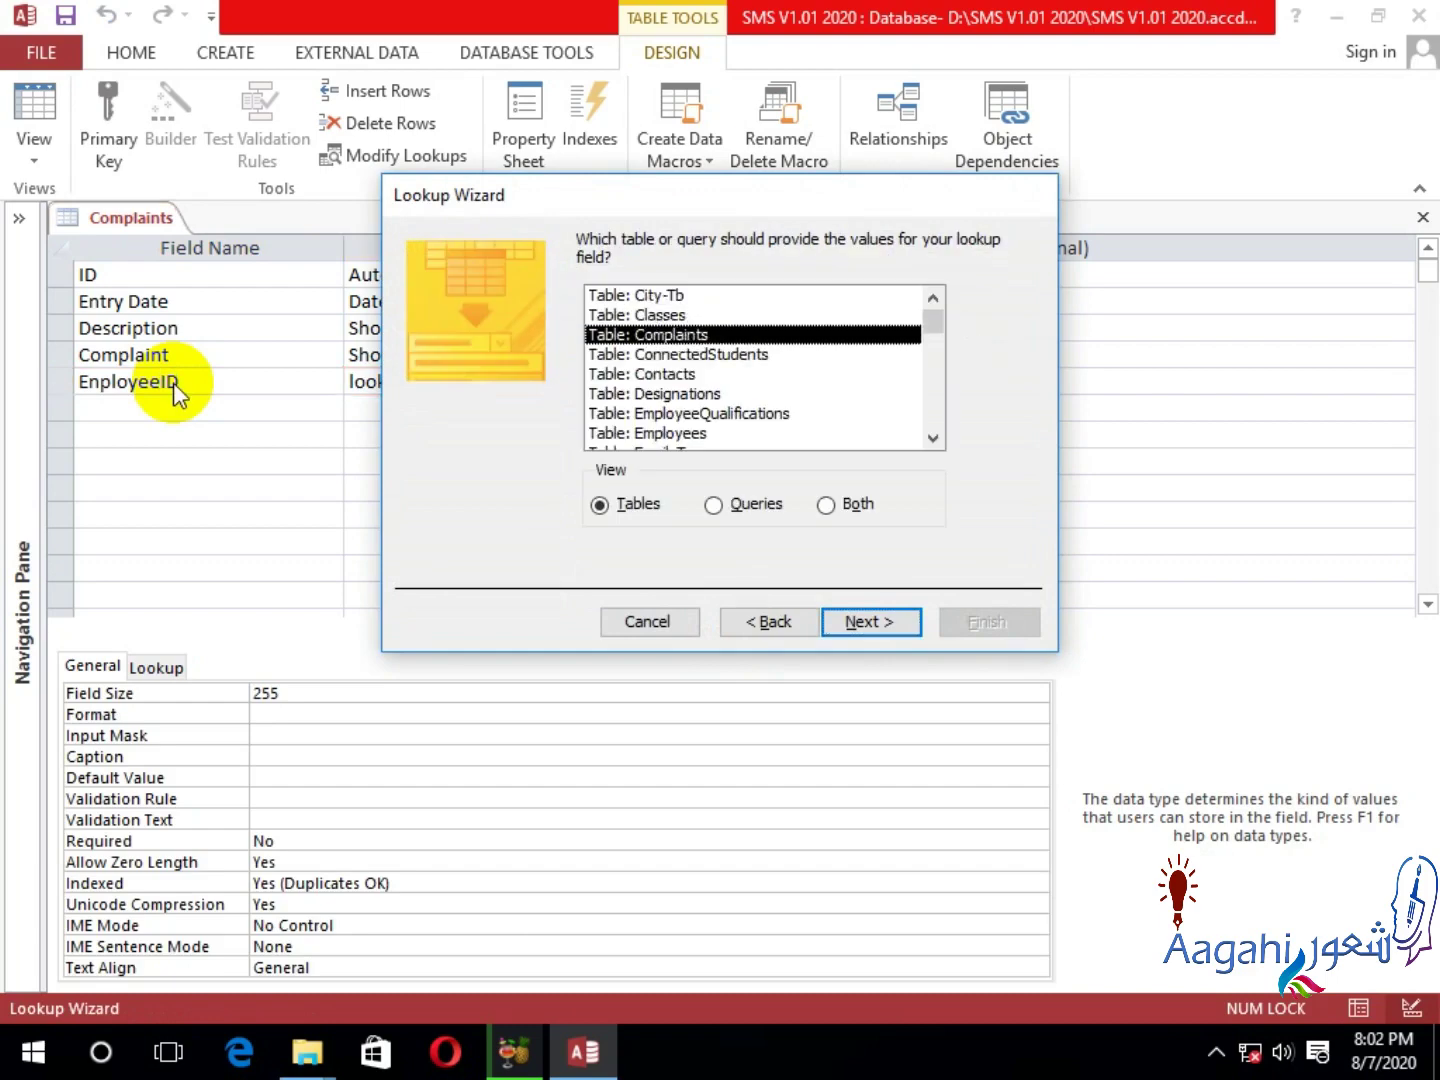
key("Down")
key("Return")
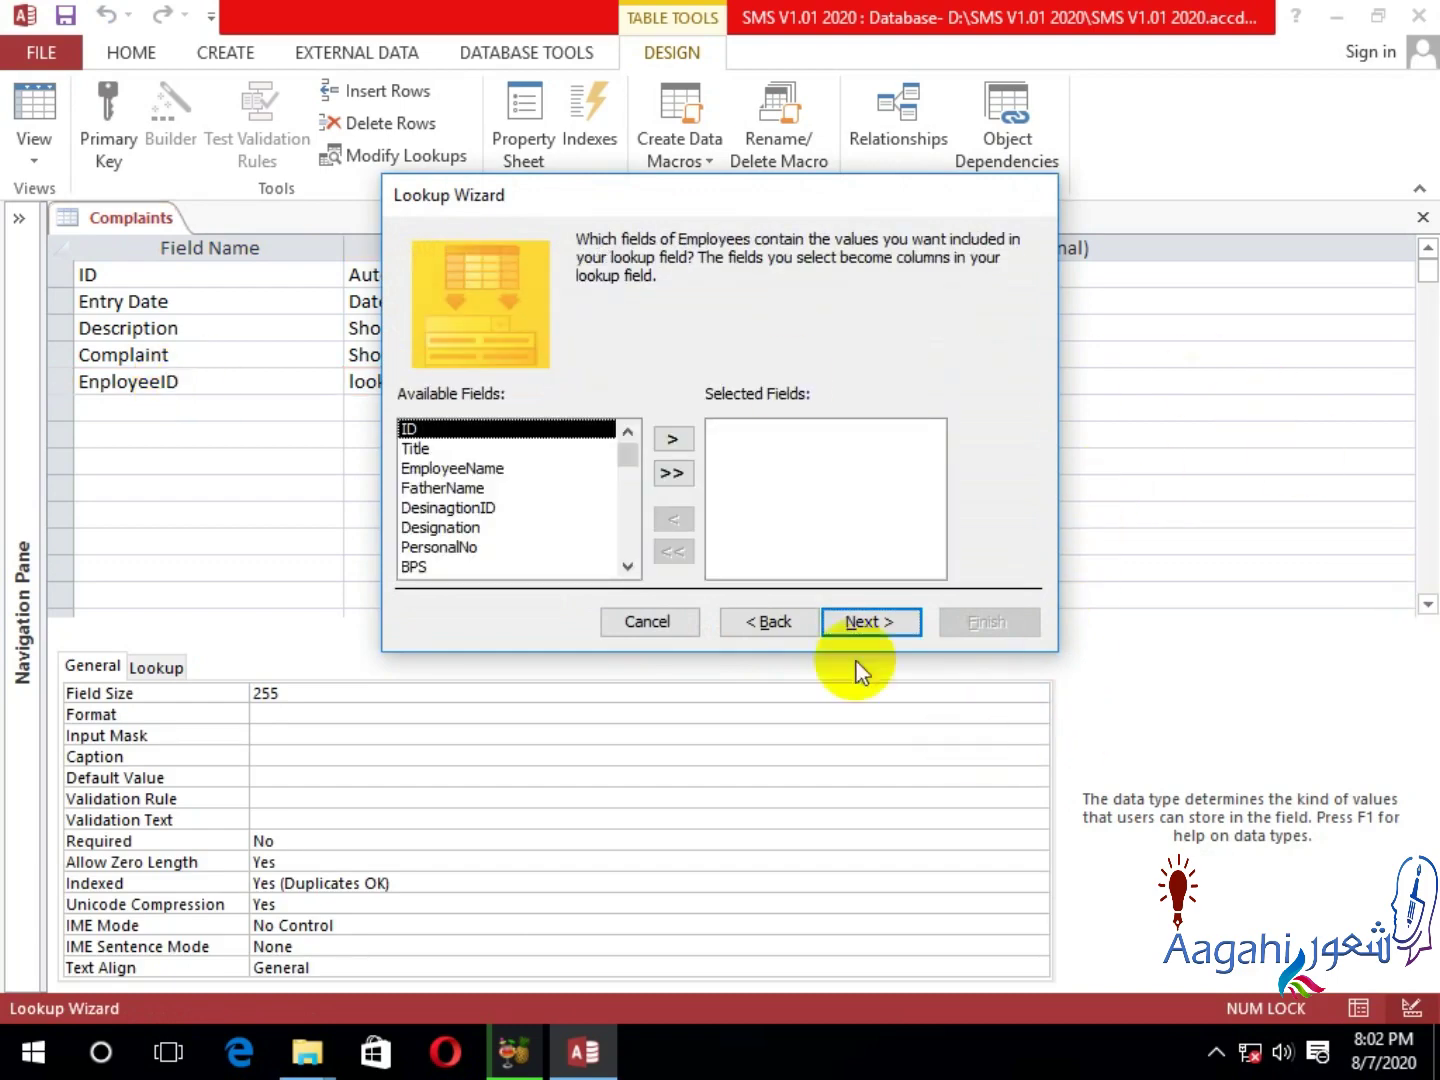
Include the ID, EmployeeName and Designation fields of Employees in the lookup.
left_click(671, 437)
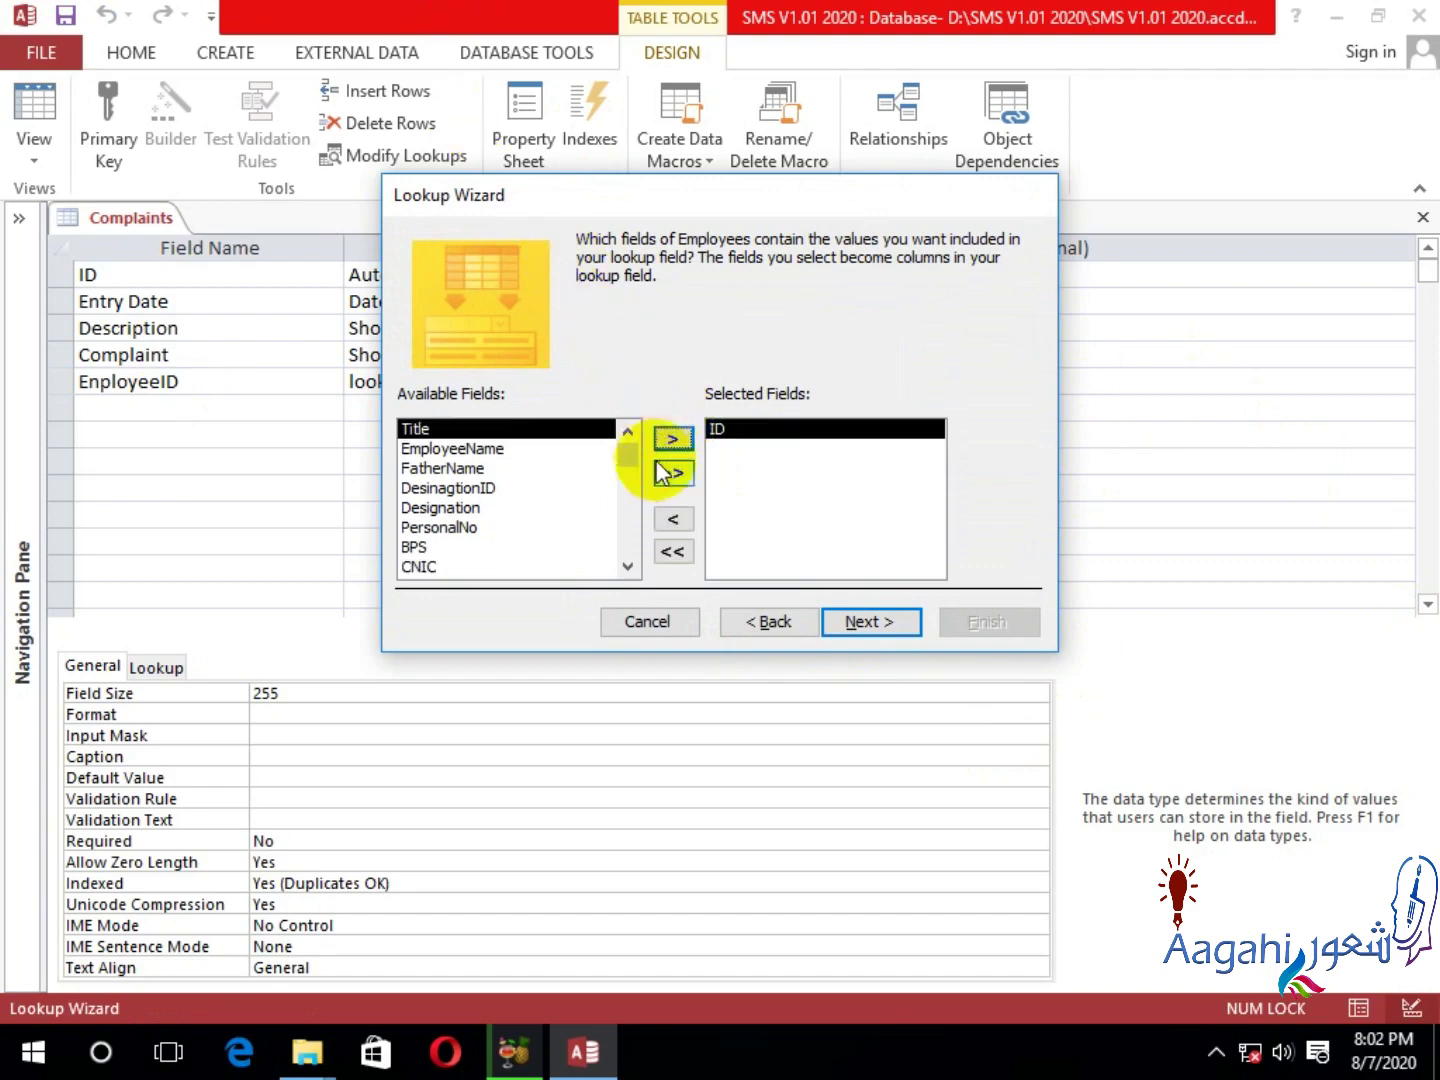
double_click(572, 448)
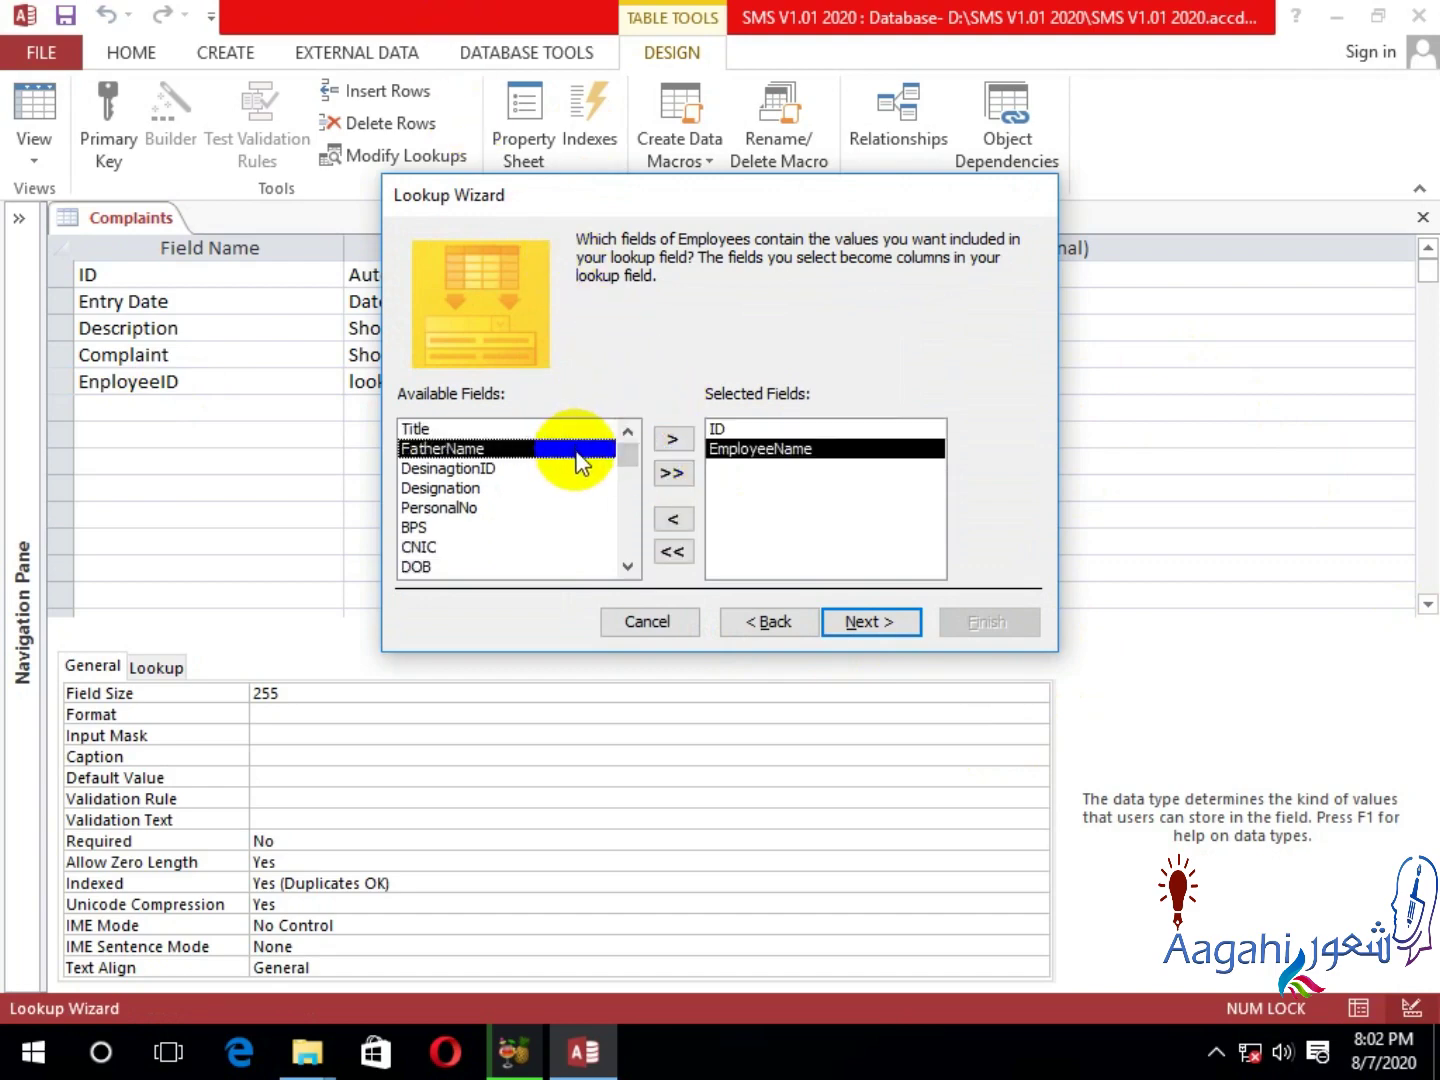
double_click(572, 489)
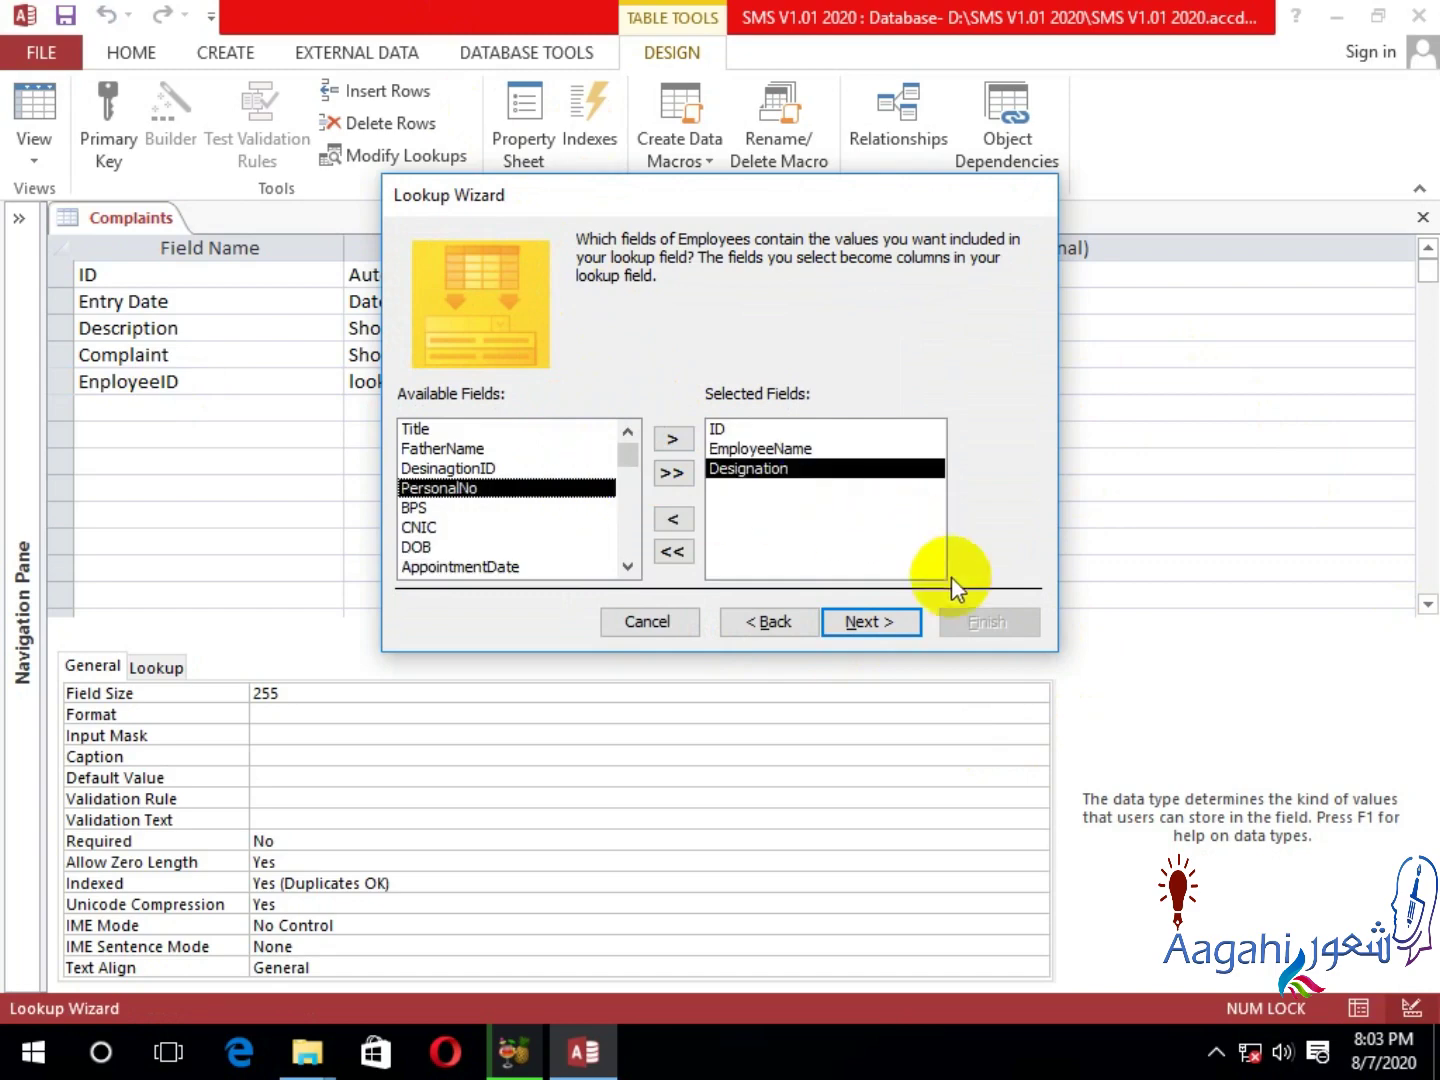
Choose an ascending sort field, finish the employee lookup with the key column hidden, and save the table.
left_click(884, 621)
left_click(629, 329)
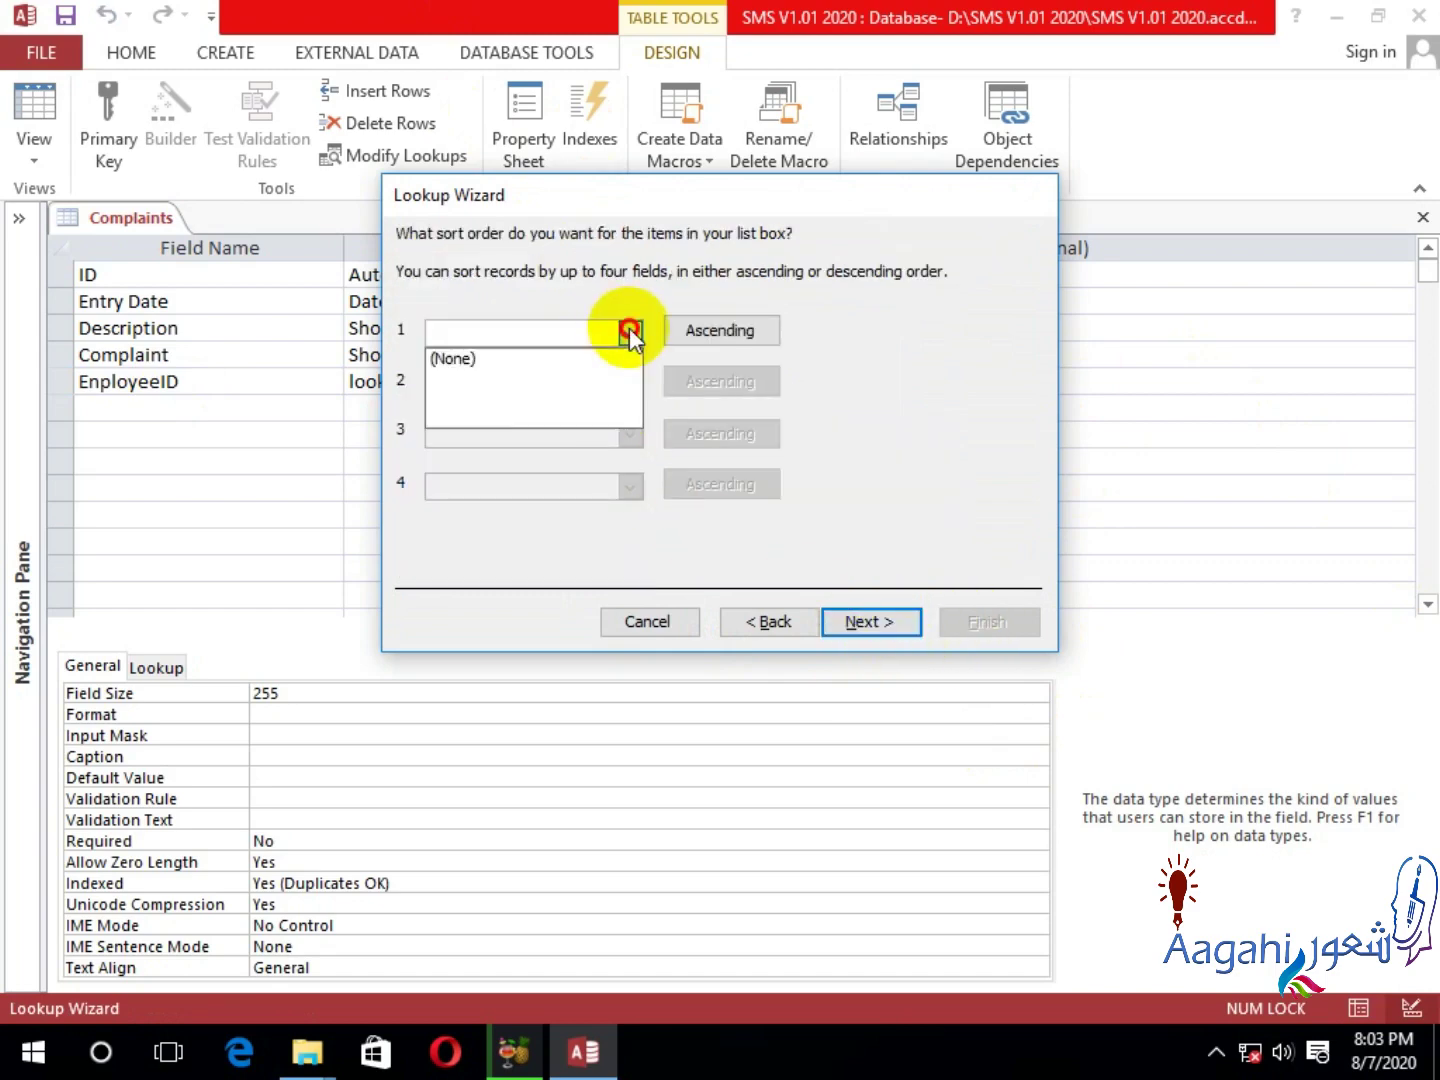
left_click(613, 381)
left_click(868, 621)
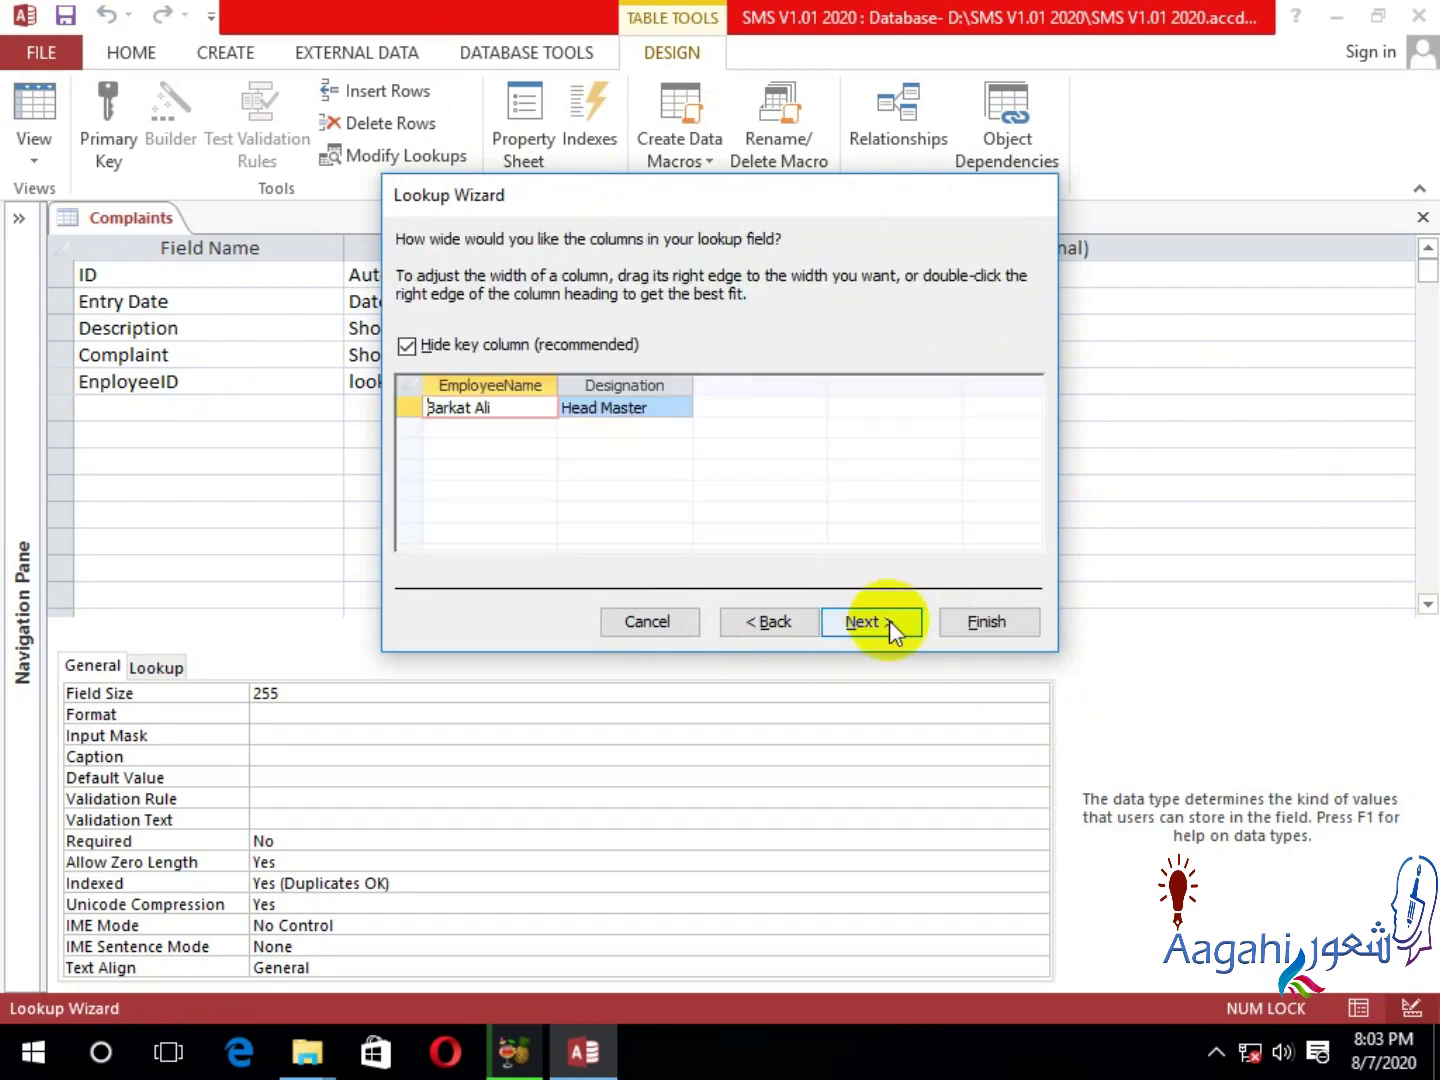
left_click(889, 620)
left_click(972, 631)
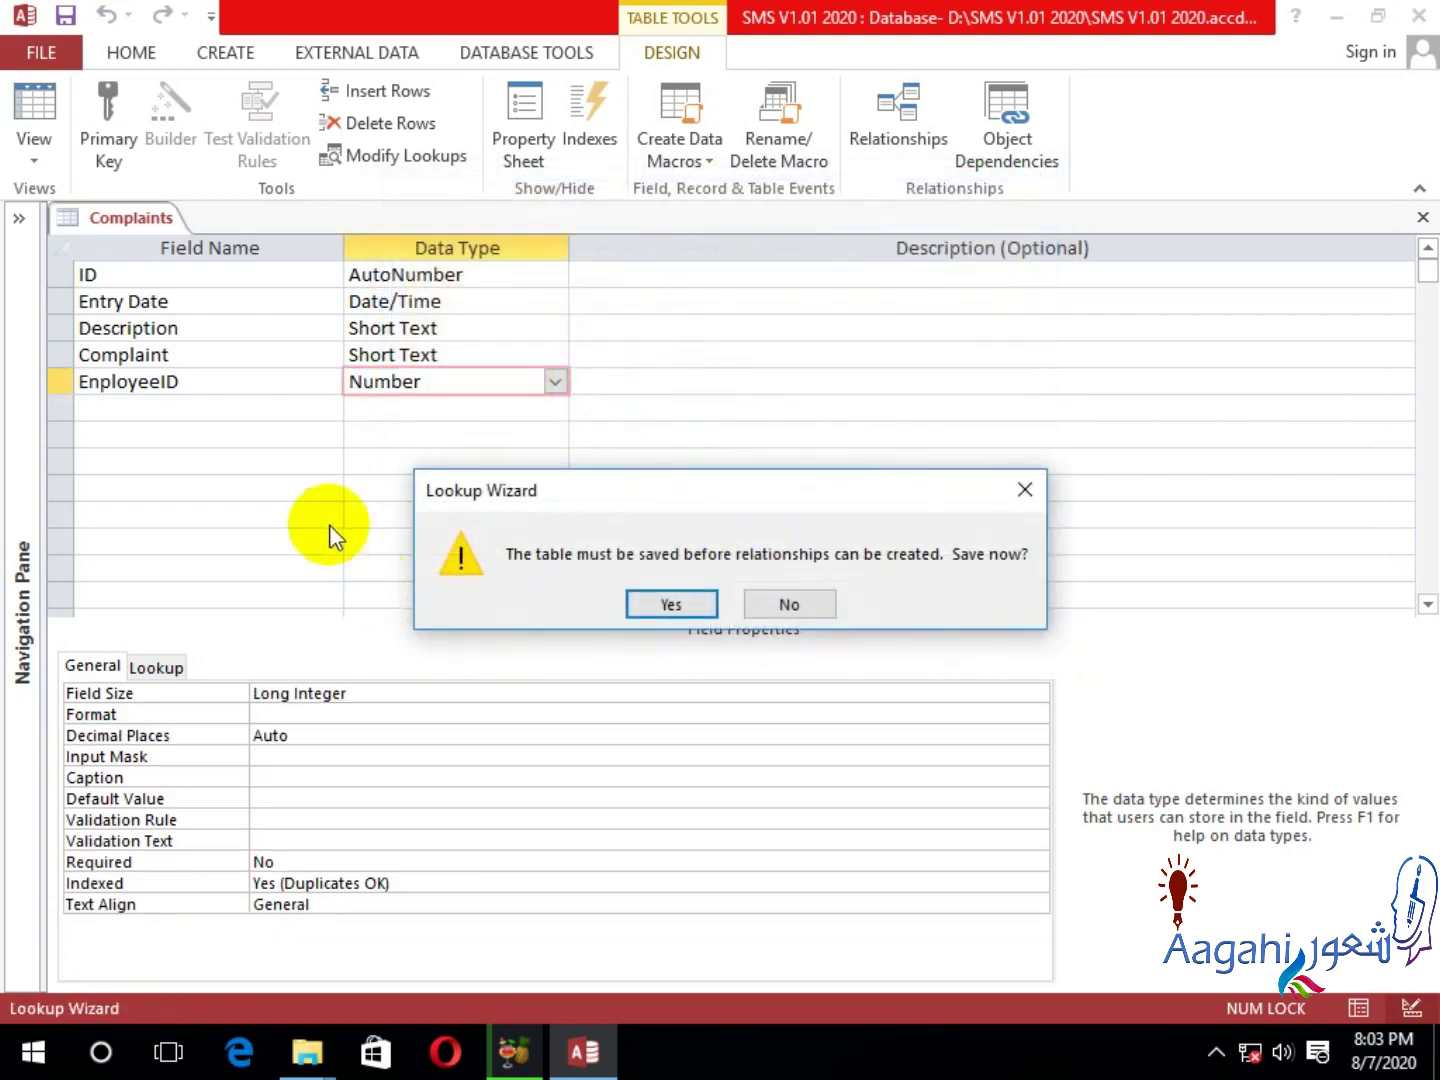
left_click(661, 602)
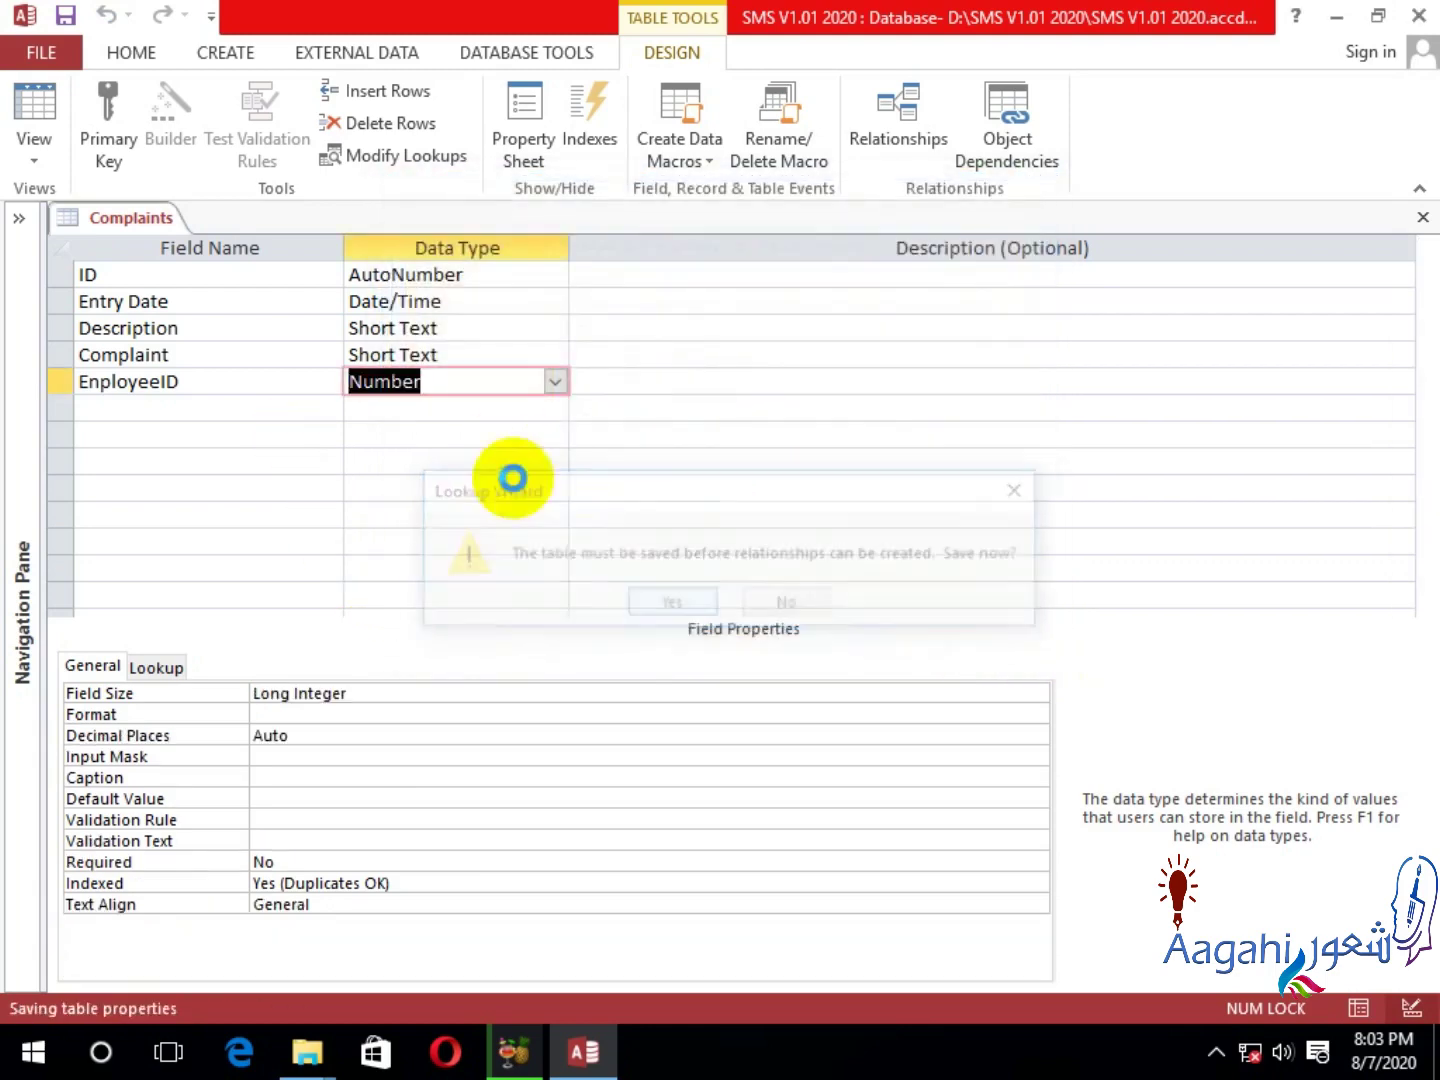
Correct the spelling of the EnployeeID field name to EmployeeID.
left_click(205, 407)
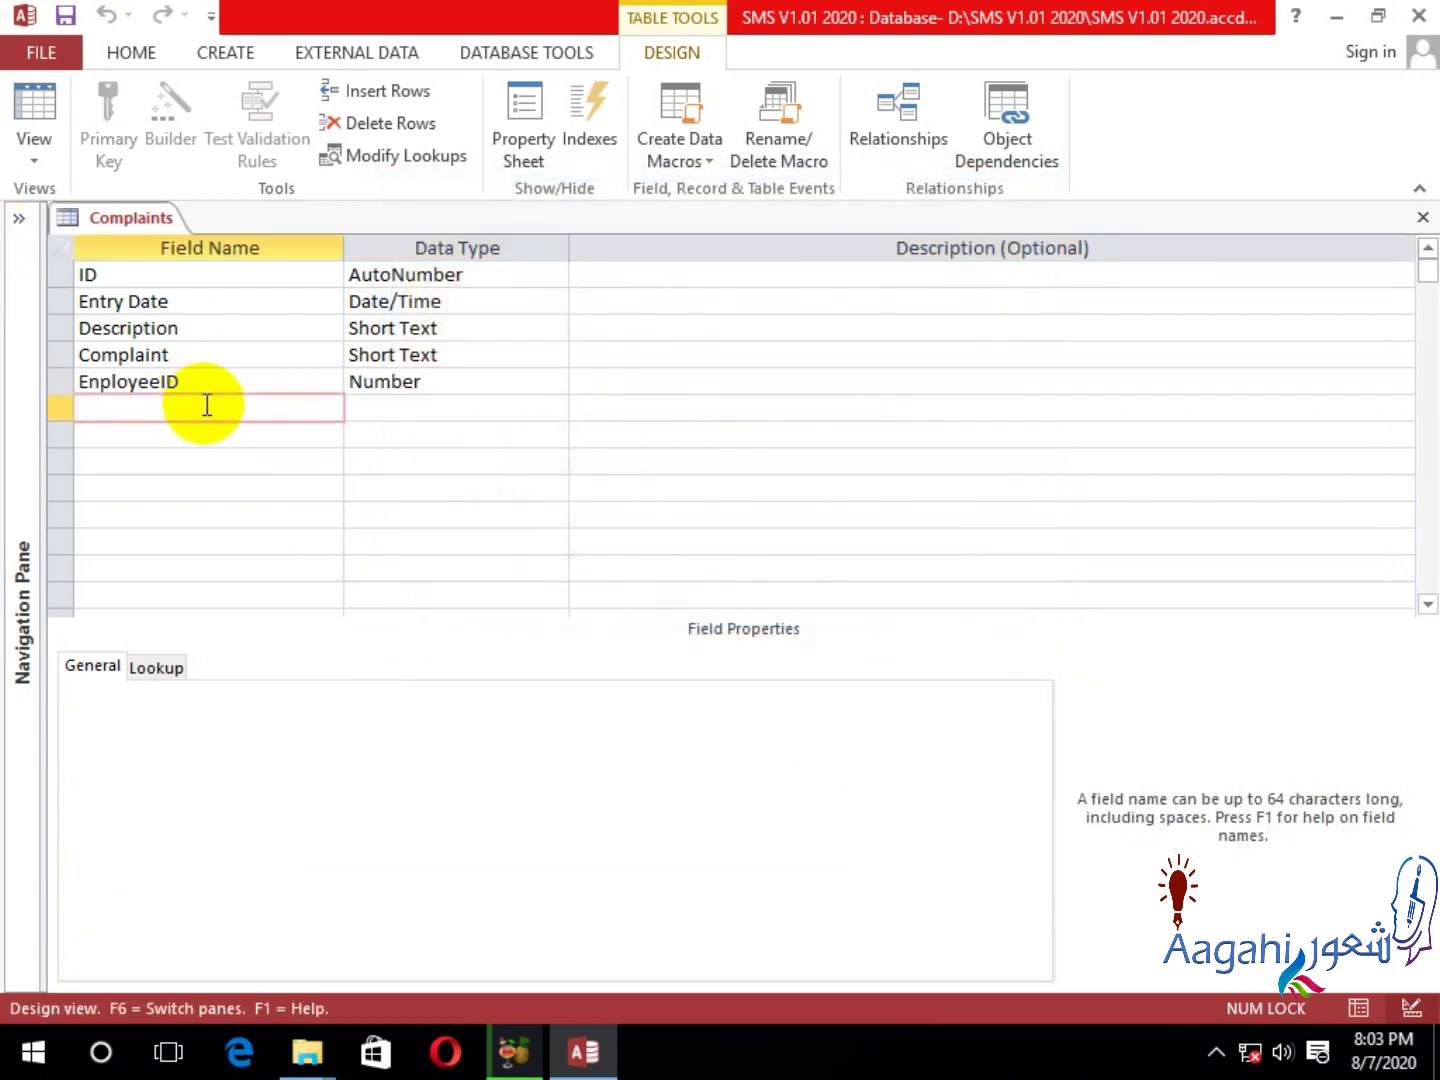
key("Up")
key("F2")
key("Left")
key("Left")
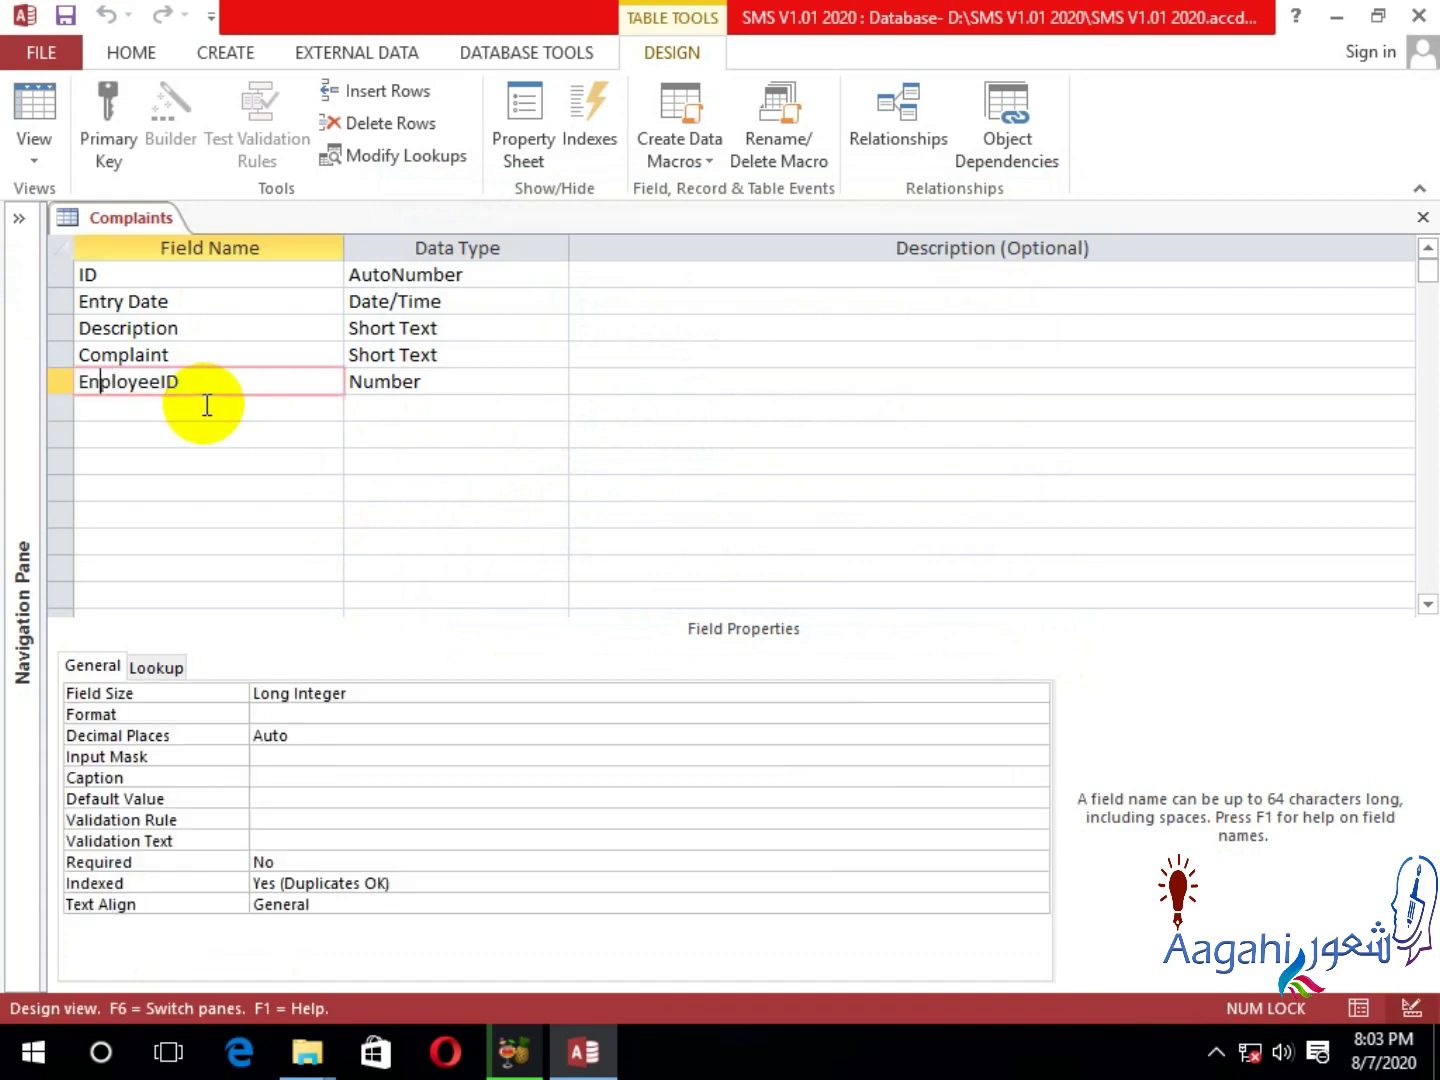
key("BackSpace")
type("m")
Add an Employee Name field of type Short Text below EmployeeID.
key("Down")
type("Employ")
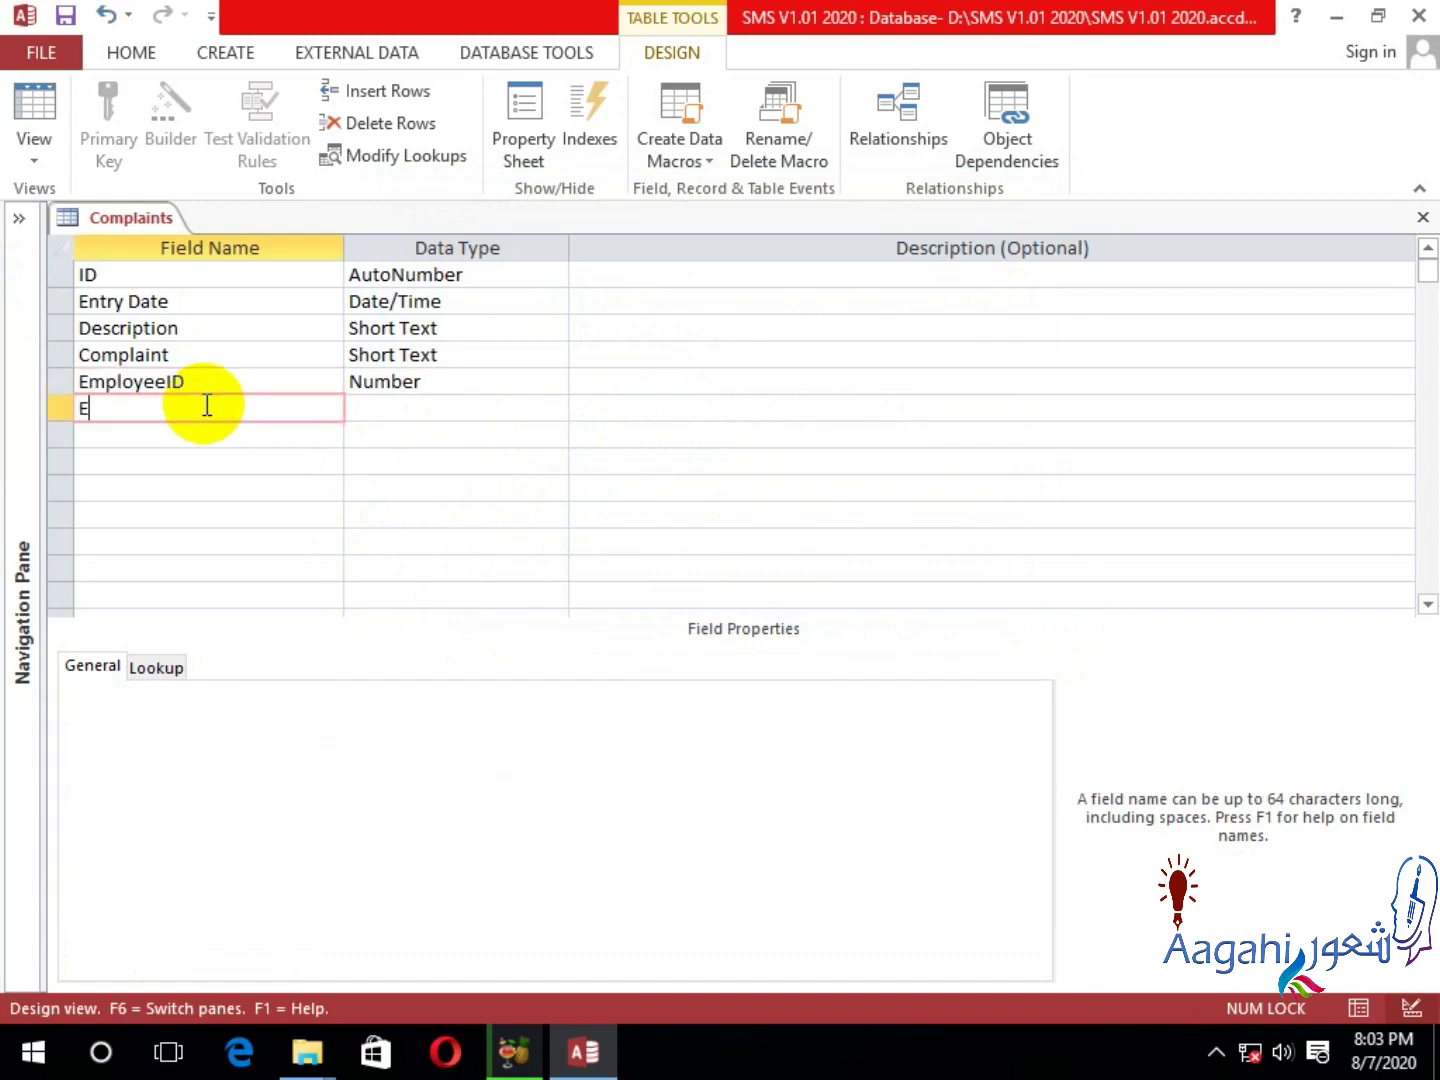
type("ee Name")
key("Tab")
key("Tab")
key("Tab")
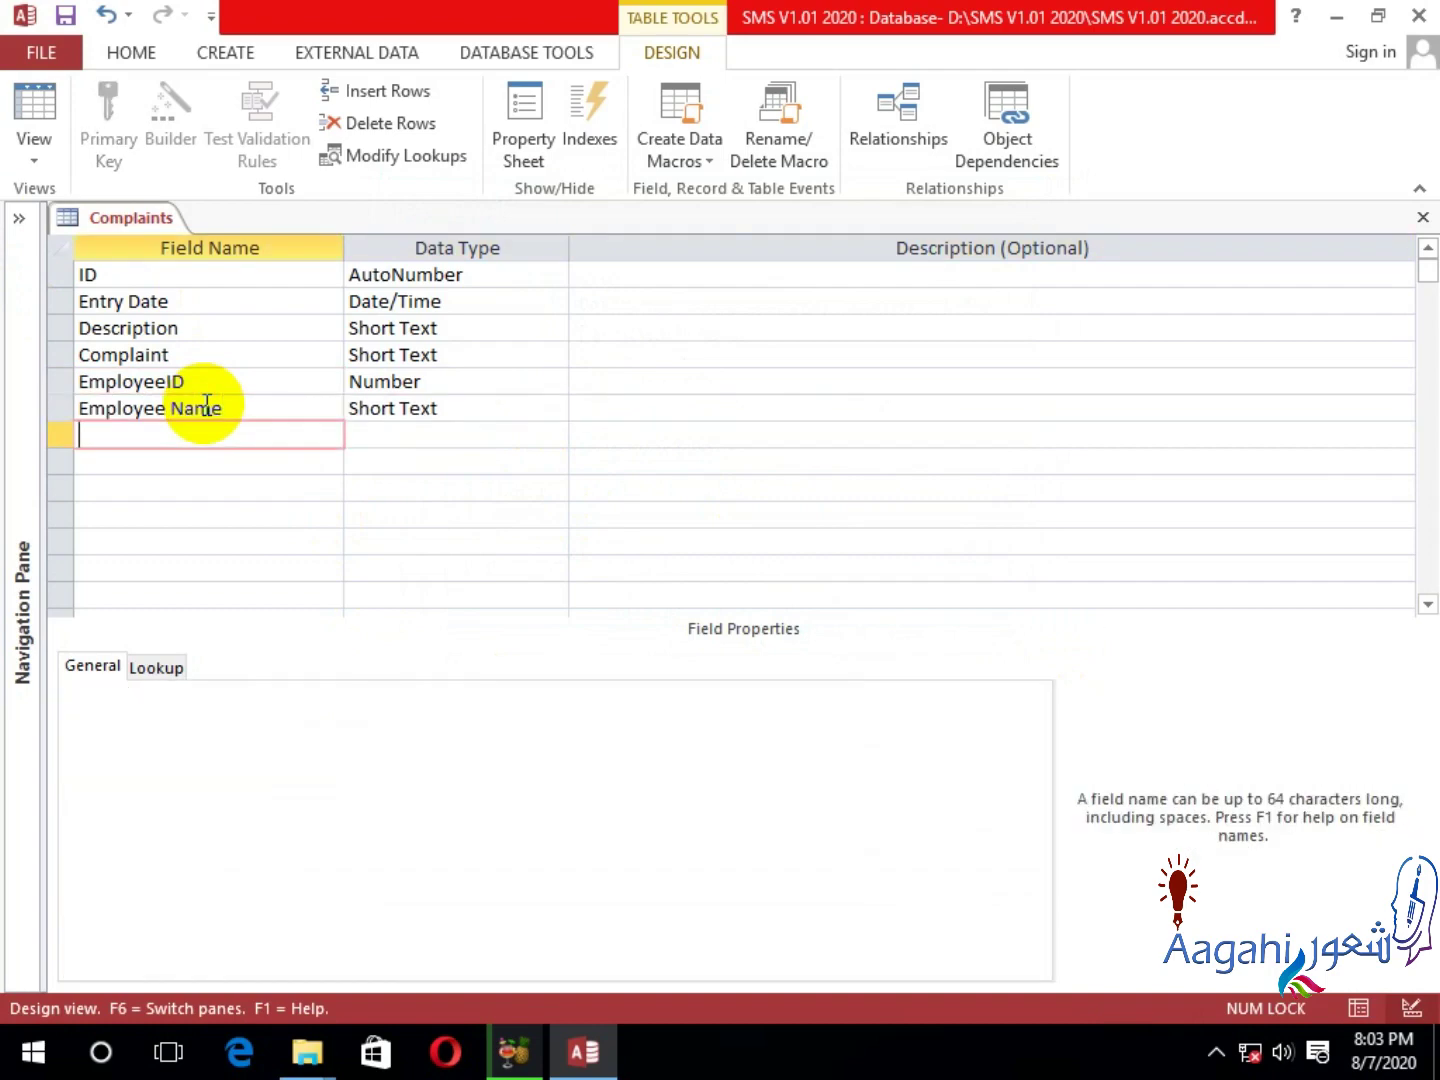
Add a StudentID field below Employee Name and set its data type to Lookup Wizard.
type("StudentID")
key("Tab")
type("loo")
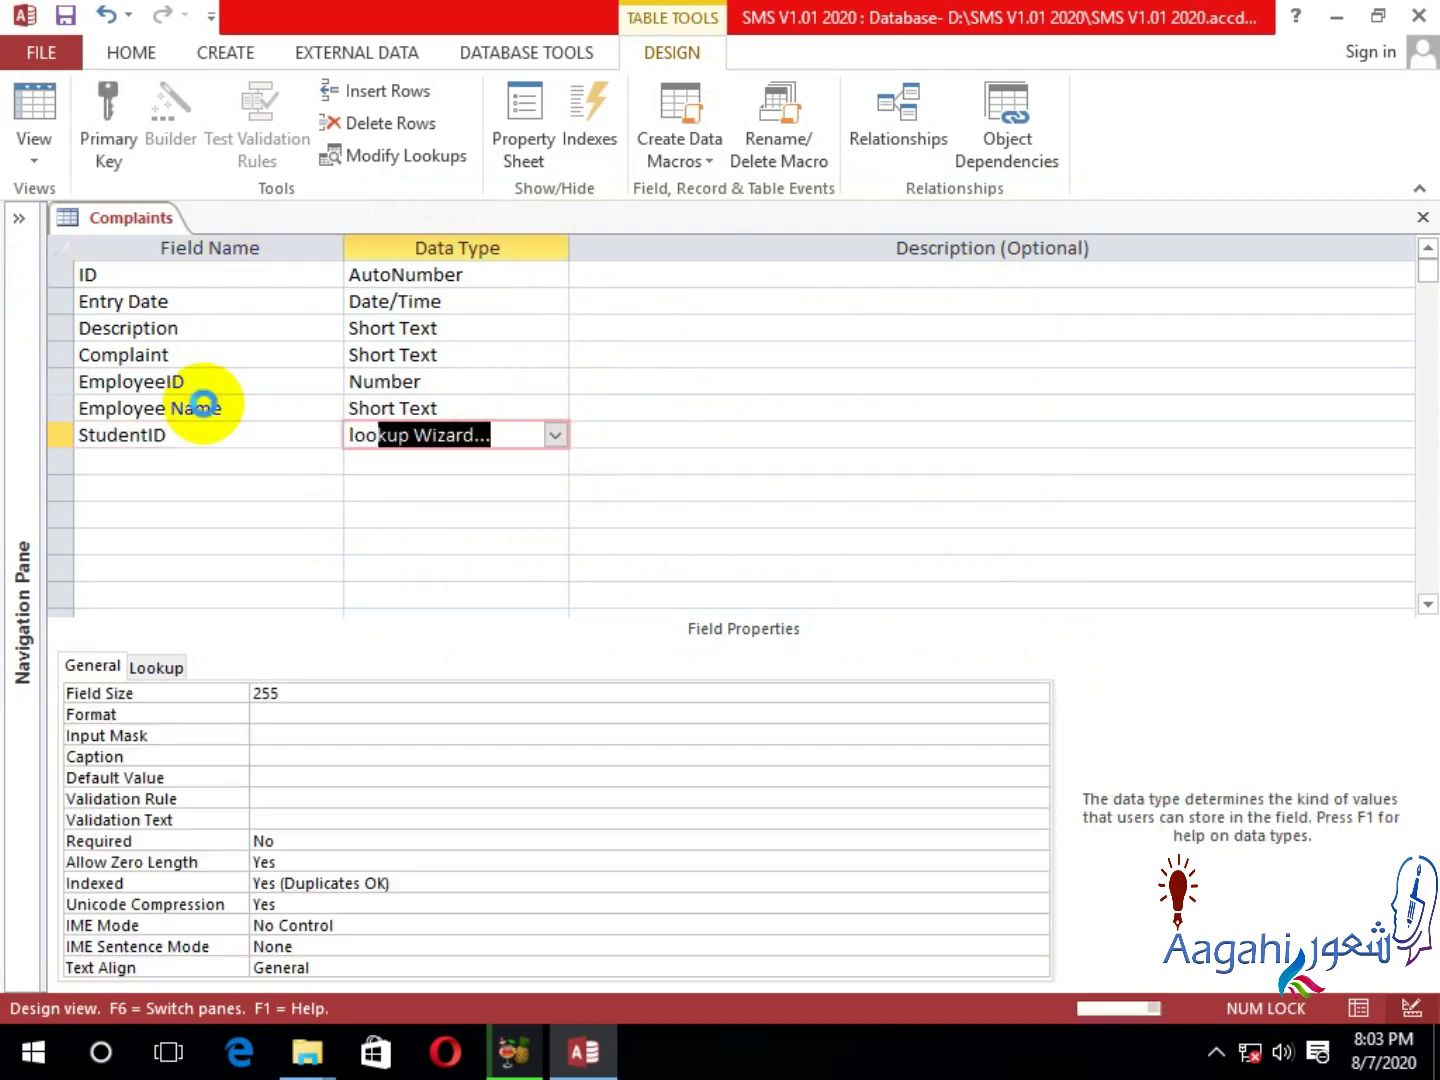
key("Return")
Use the StudentQry query as the source of values for the StudentID lookup.
key("Return")
key("Down")
key("Down")
key("Down")
key("Down")
key("Down")
key("Down")
key("Down")
key("Down")
key("Down")
key("Down")
key("Down")
key("Down")
key("Down")
key("Down")
key("Down")
key("Down")
key("Down")
key("Down")
key("Down")
key("Down")
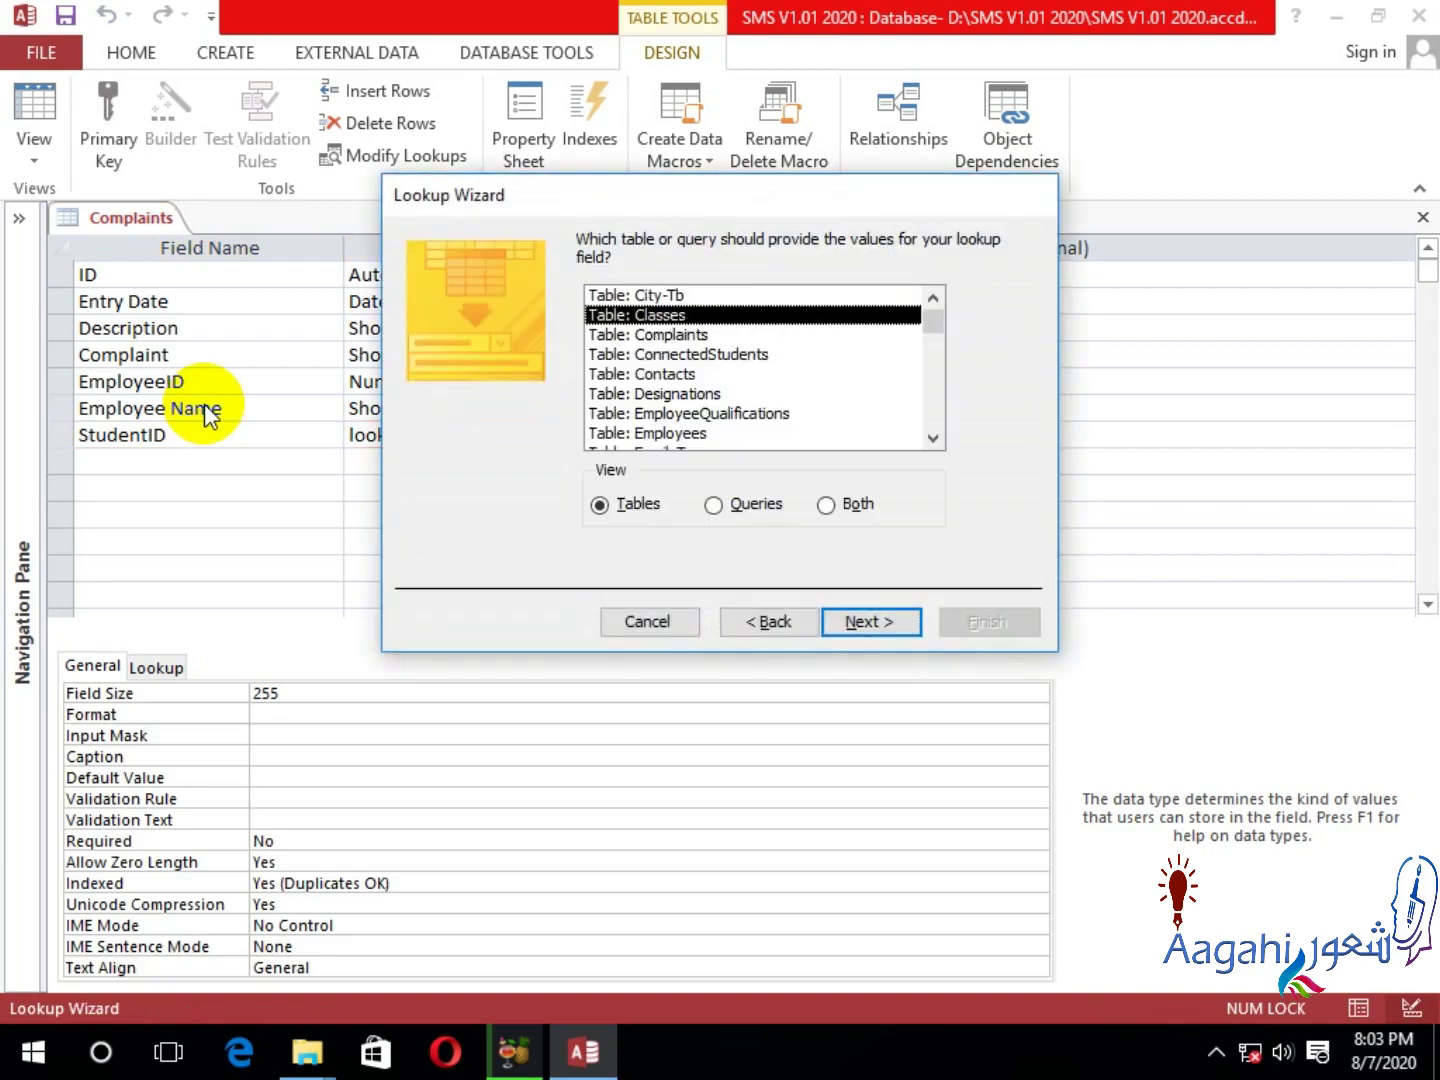
key("Down")
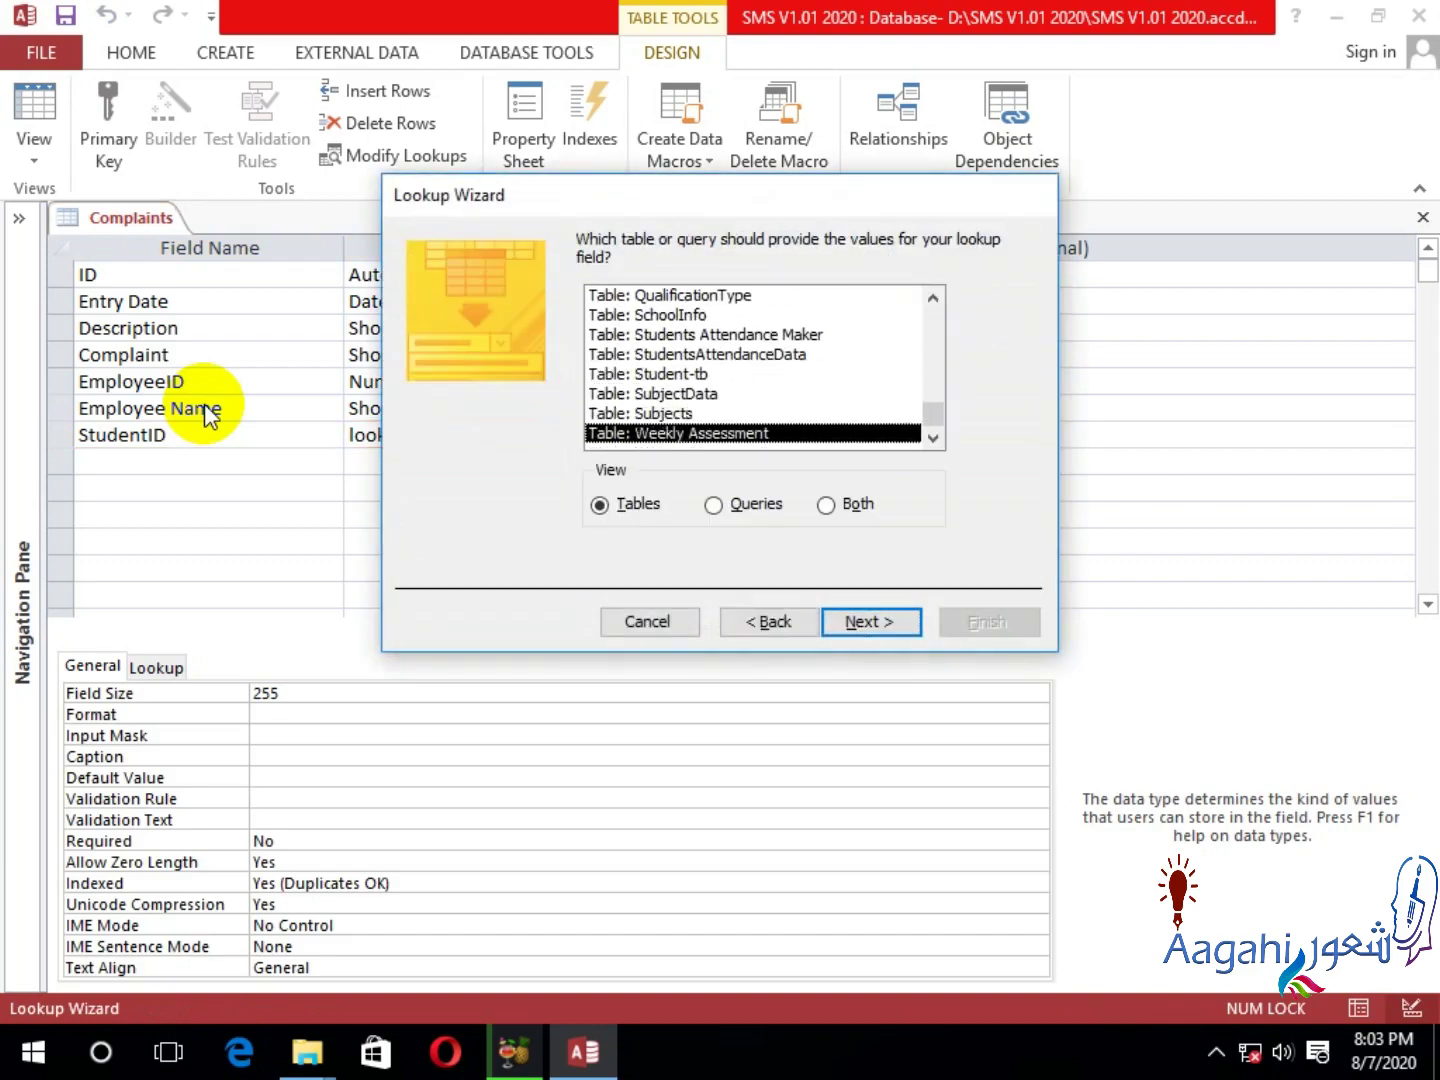
left_click(752, 491)
left_click(716, 394)
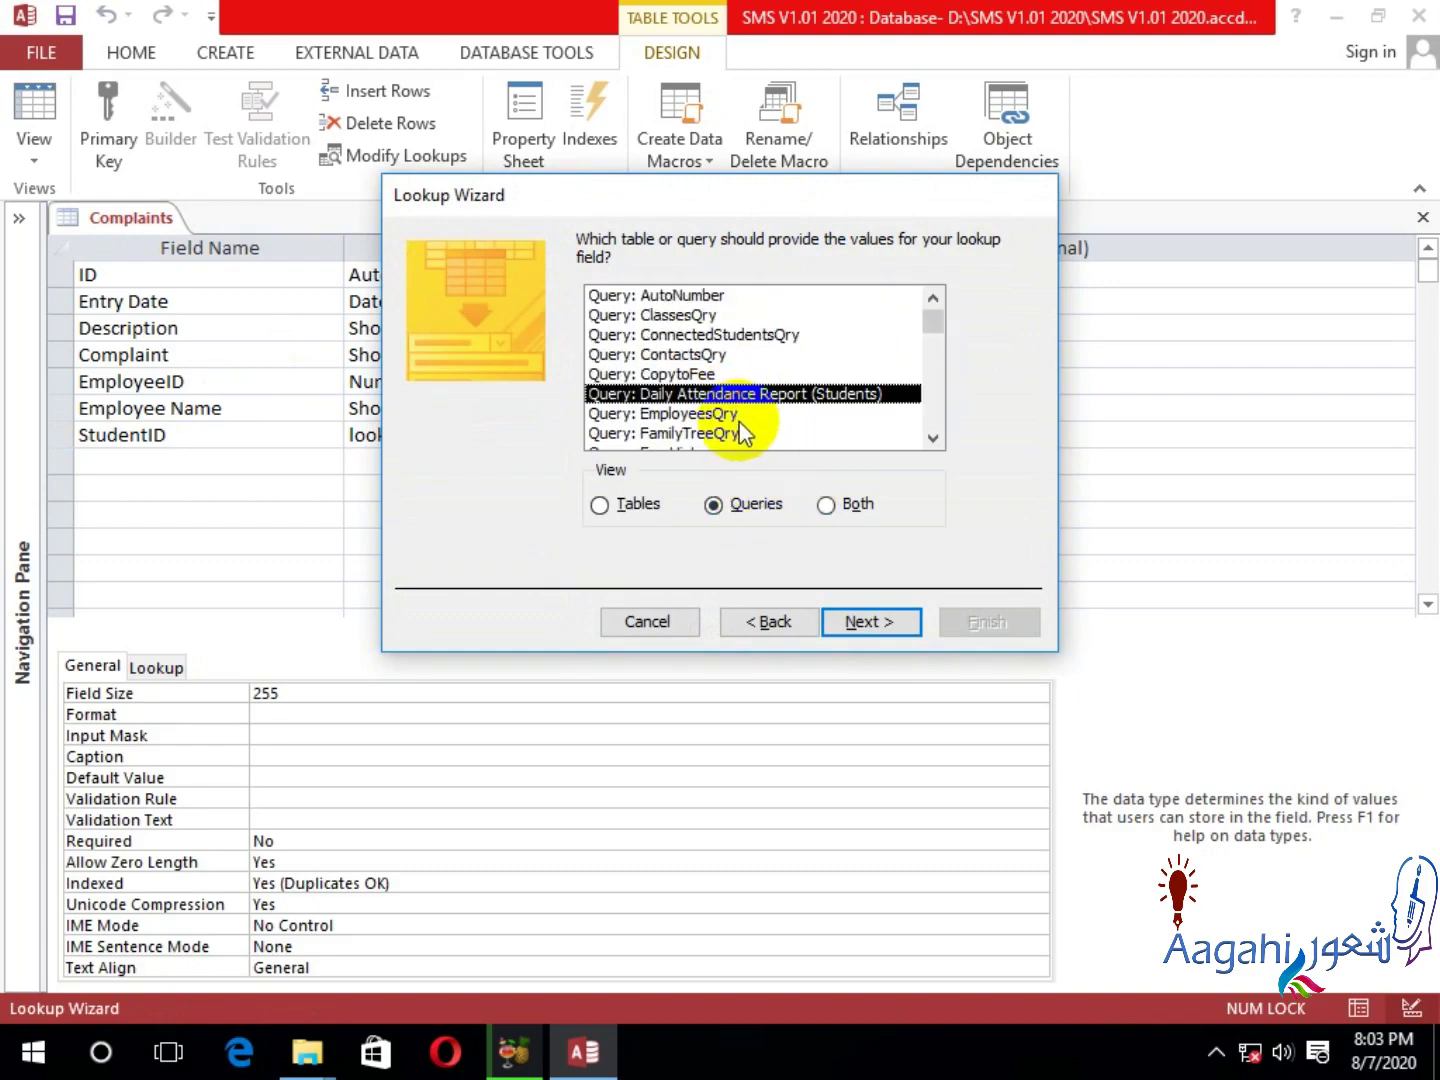
scroll(739, 423, "down", 2)
scroll(739, 423, "down", 2)
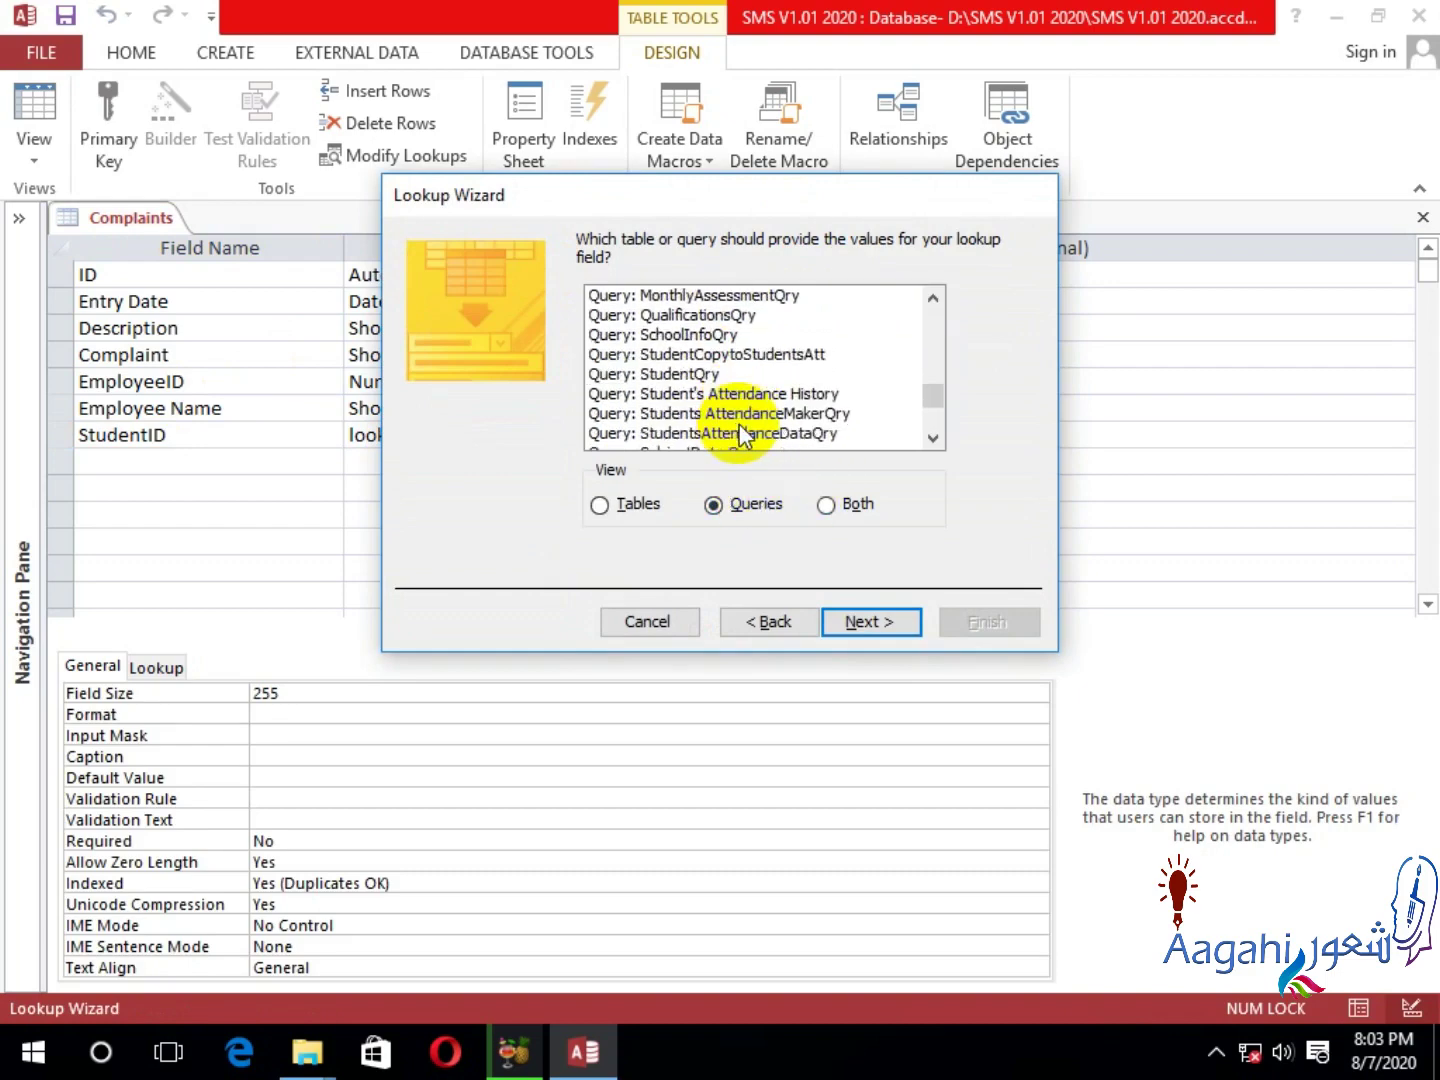
left_click(738, 354)
left_click(741, 394)
left_click(748, 374)
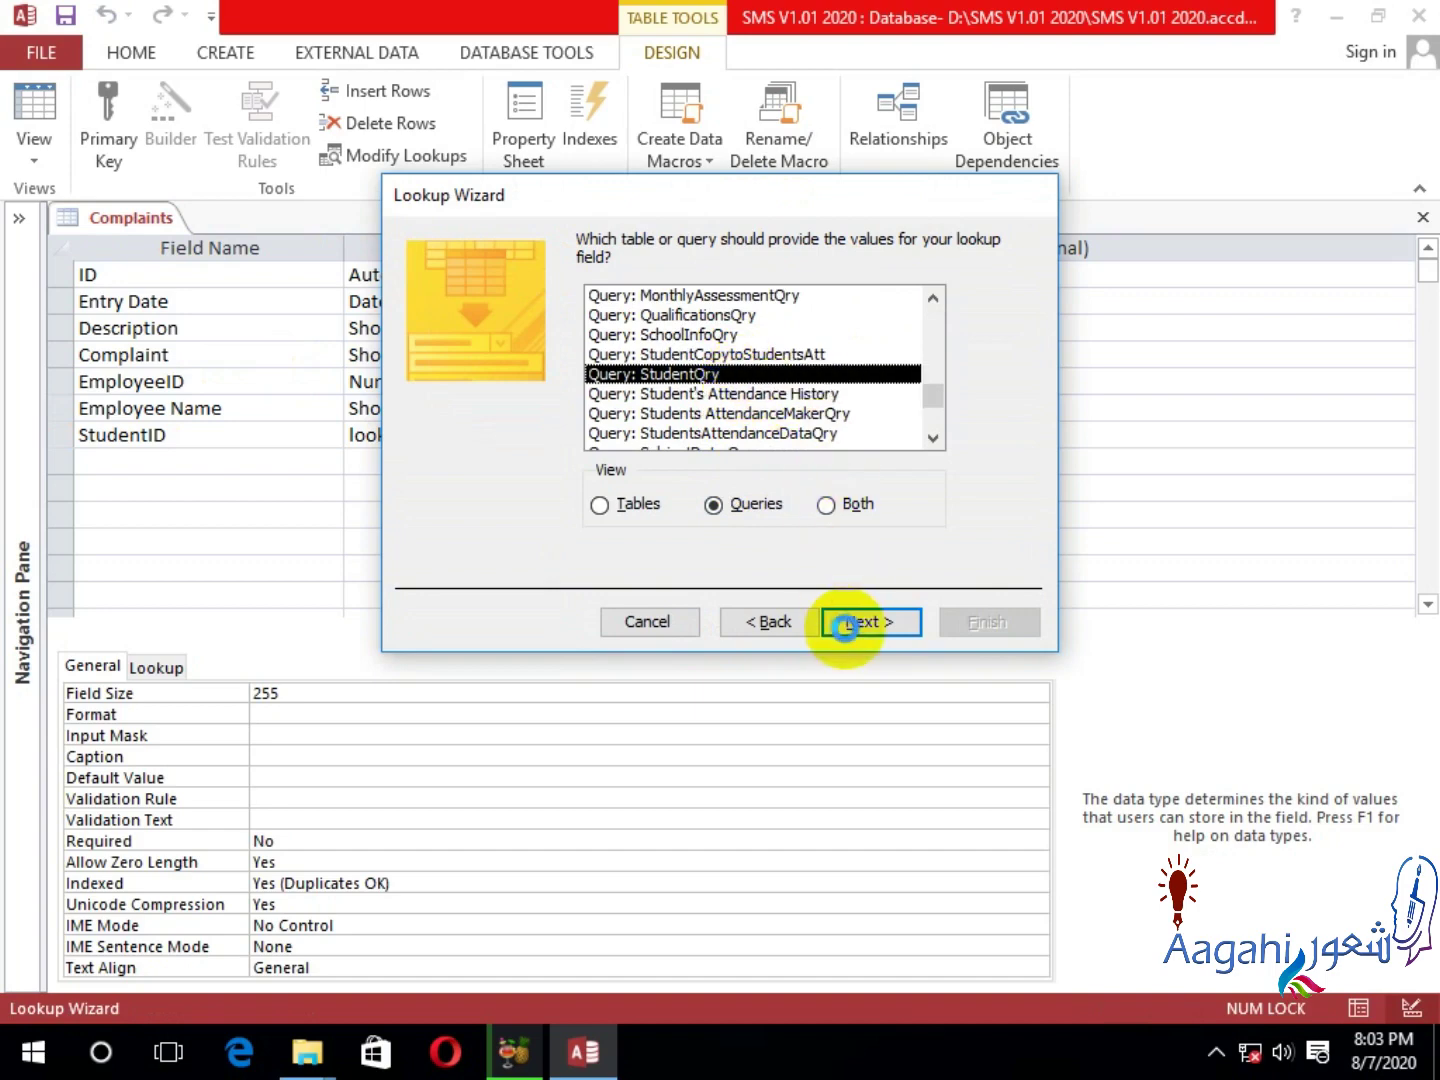
left_click(845, 621)
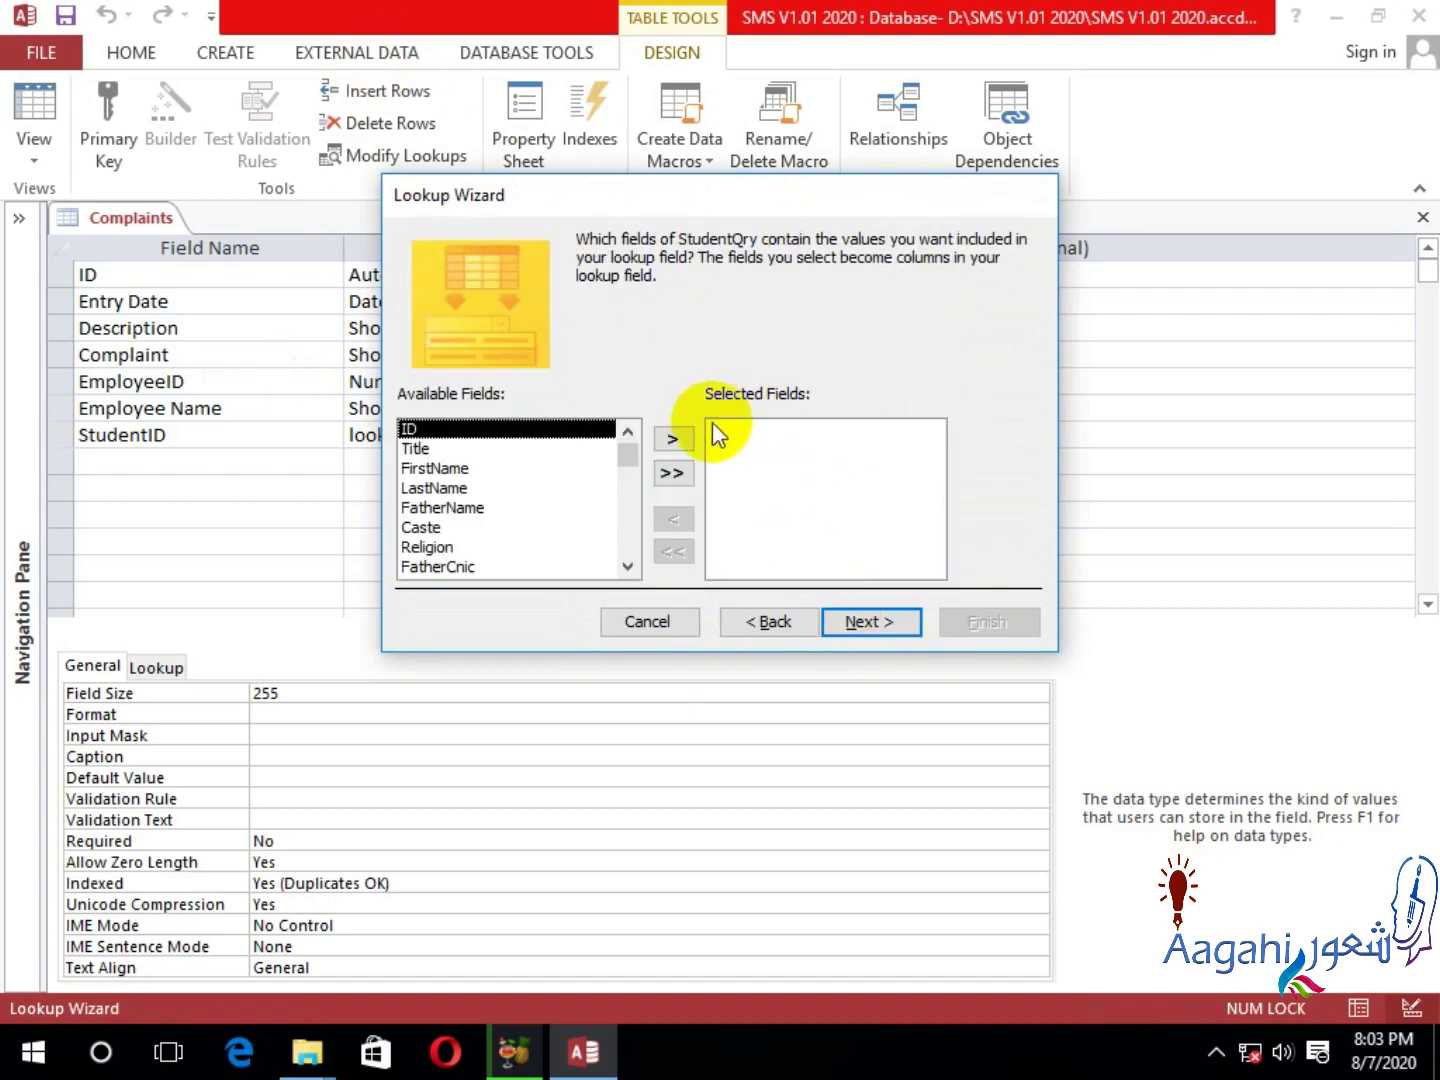
Include the ID, StudentName, FatherName, AdmissionNo and ClassName1 fields of StudentQry in the lookup.
left_click(671, 440)
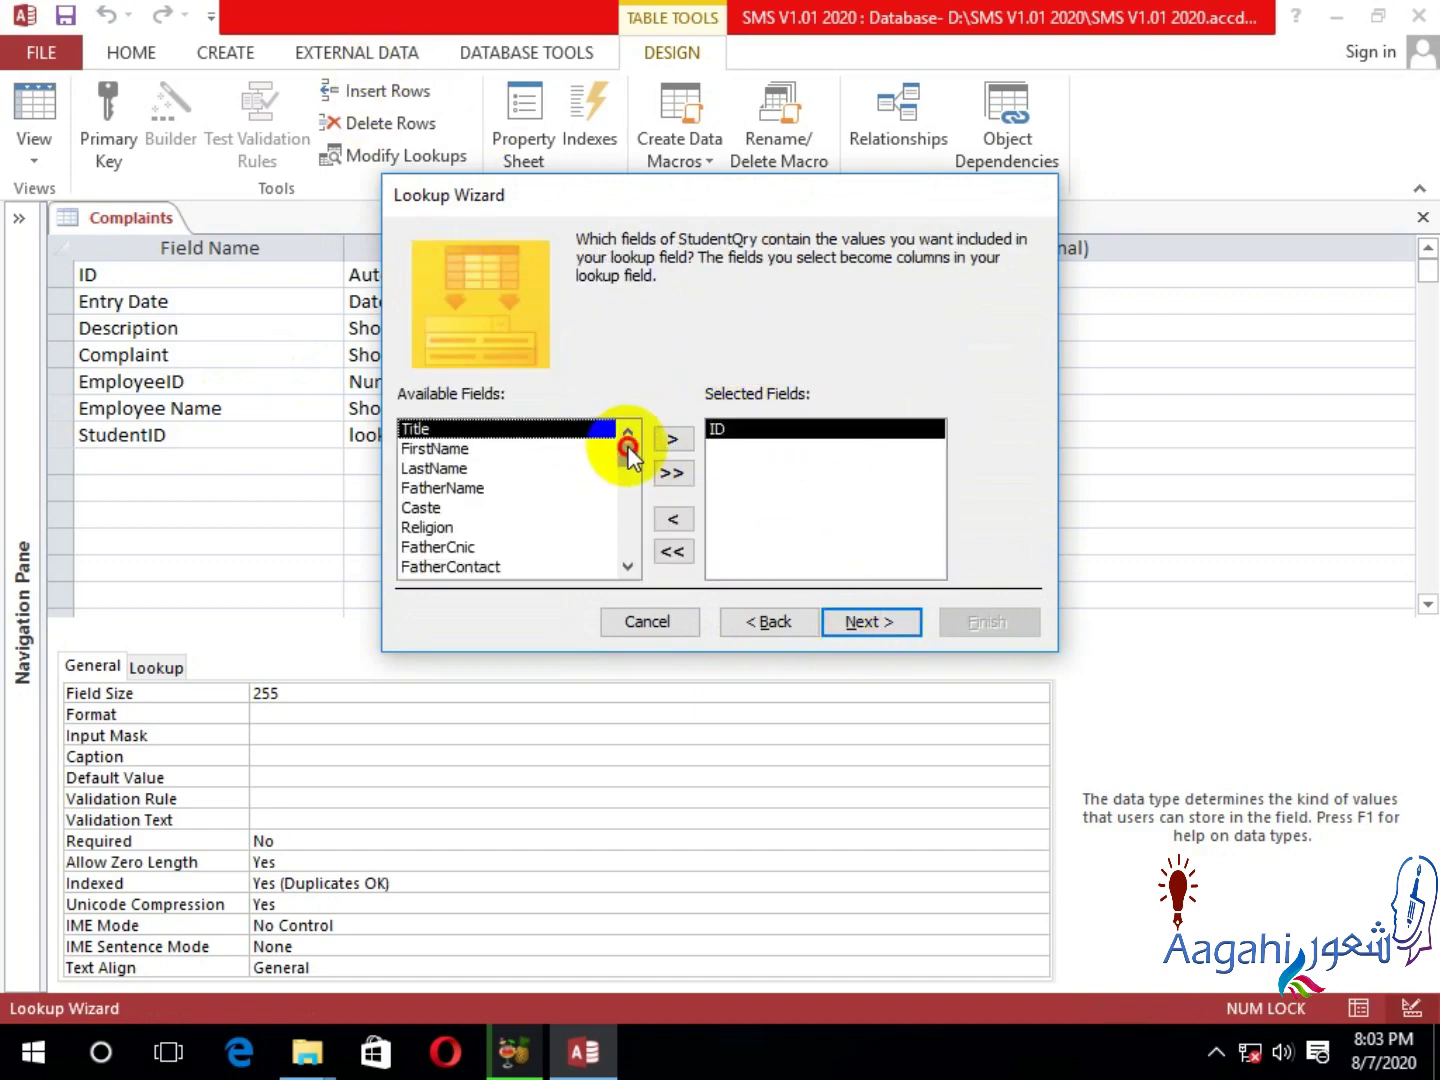
left_click_drag(620, 458, 633, 571)
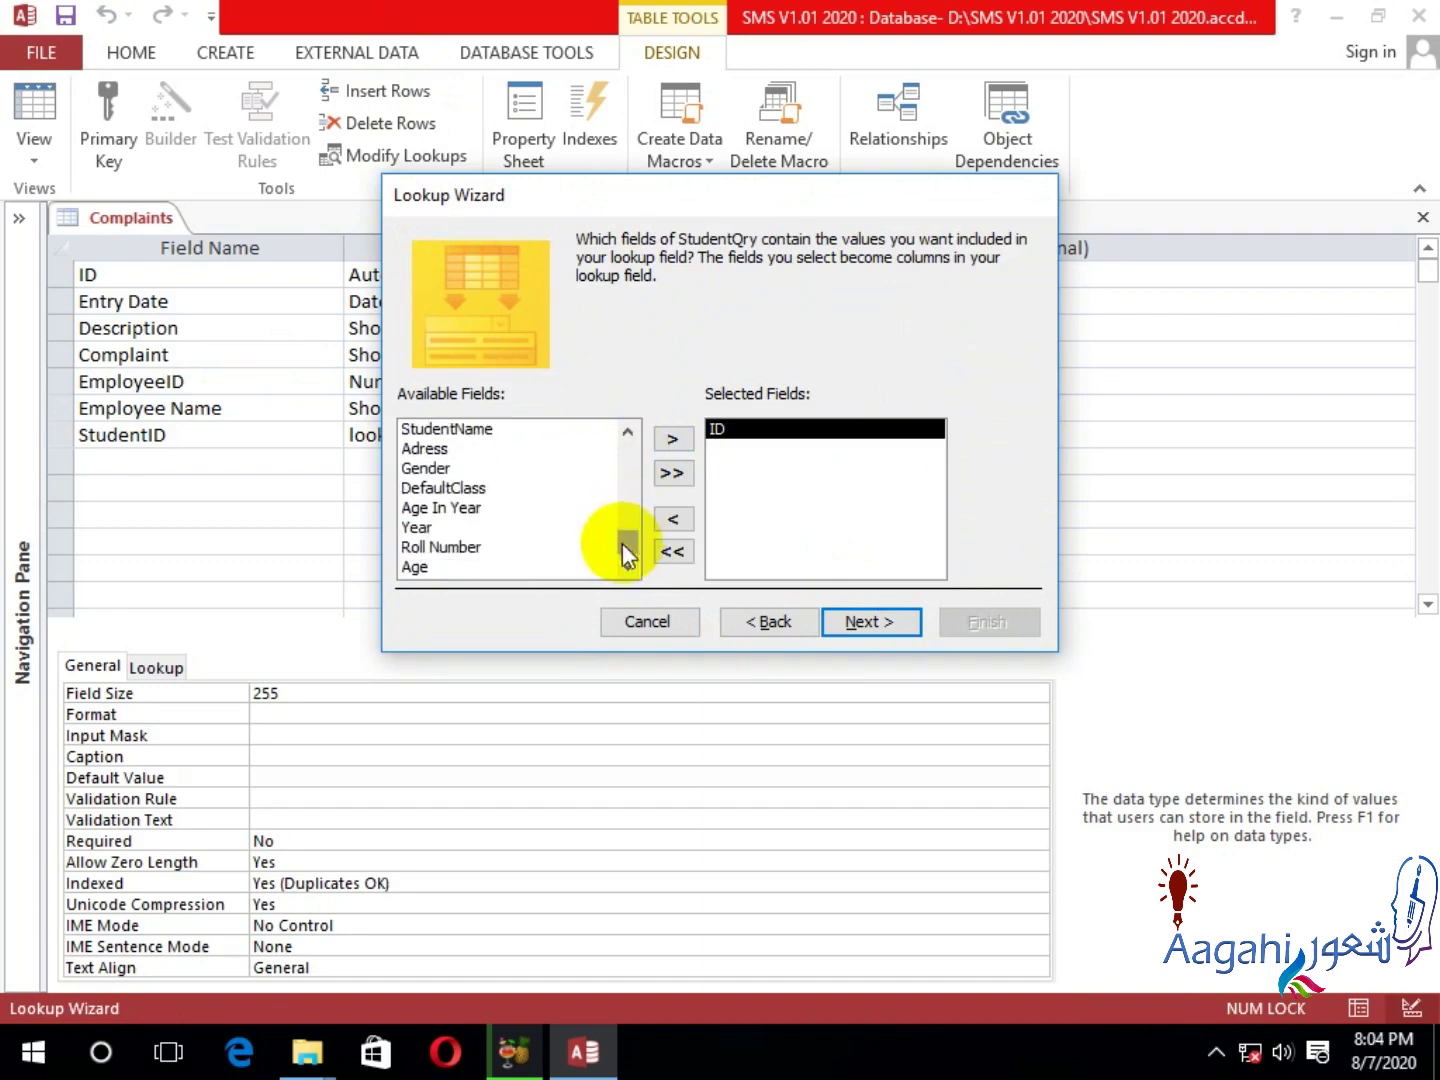
double_click(491, 430)
scroll(634, 433, "up", 5)
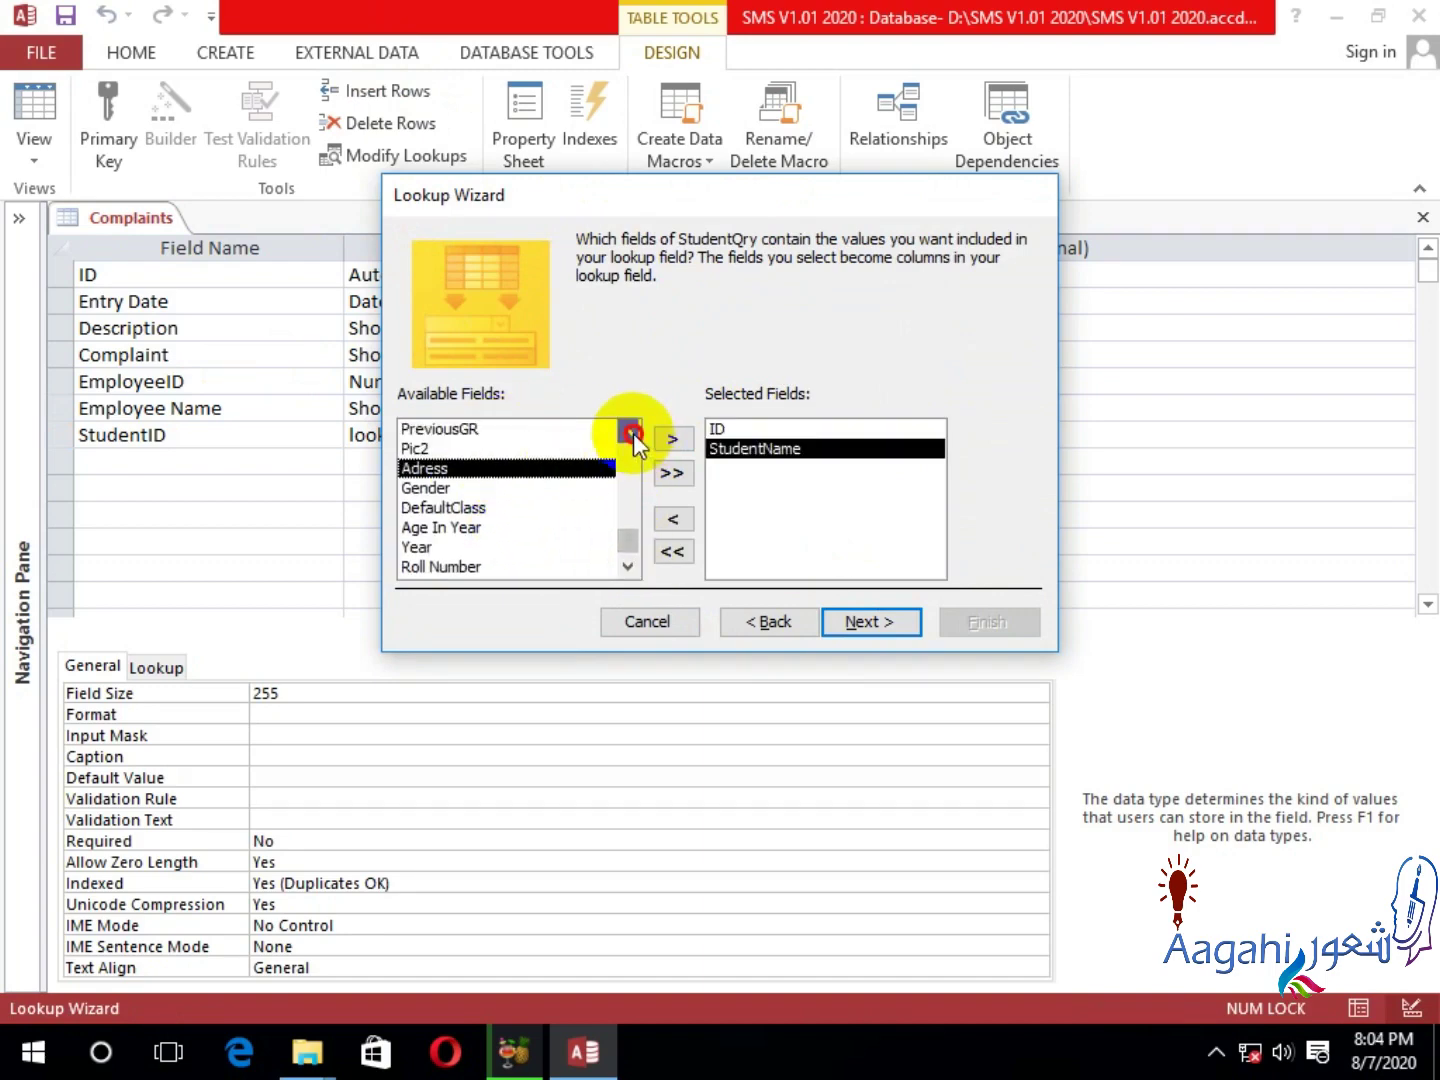
left_click_drag(635, 509, 622, 432)
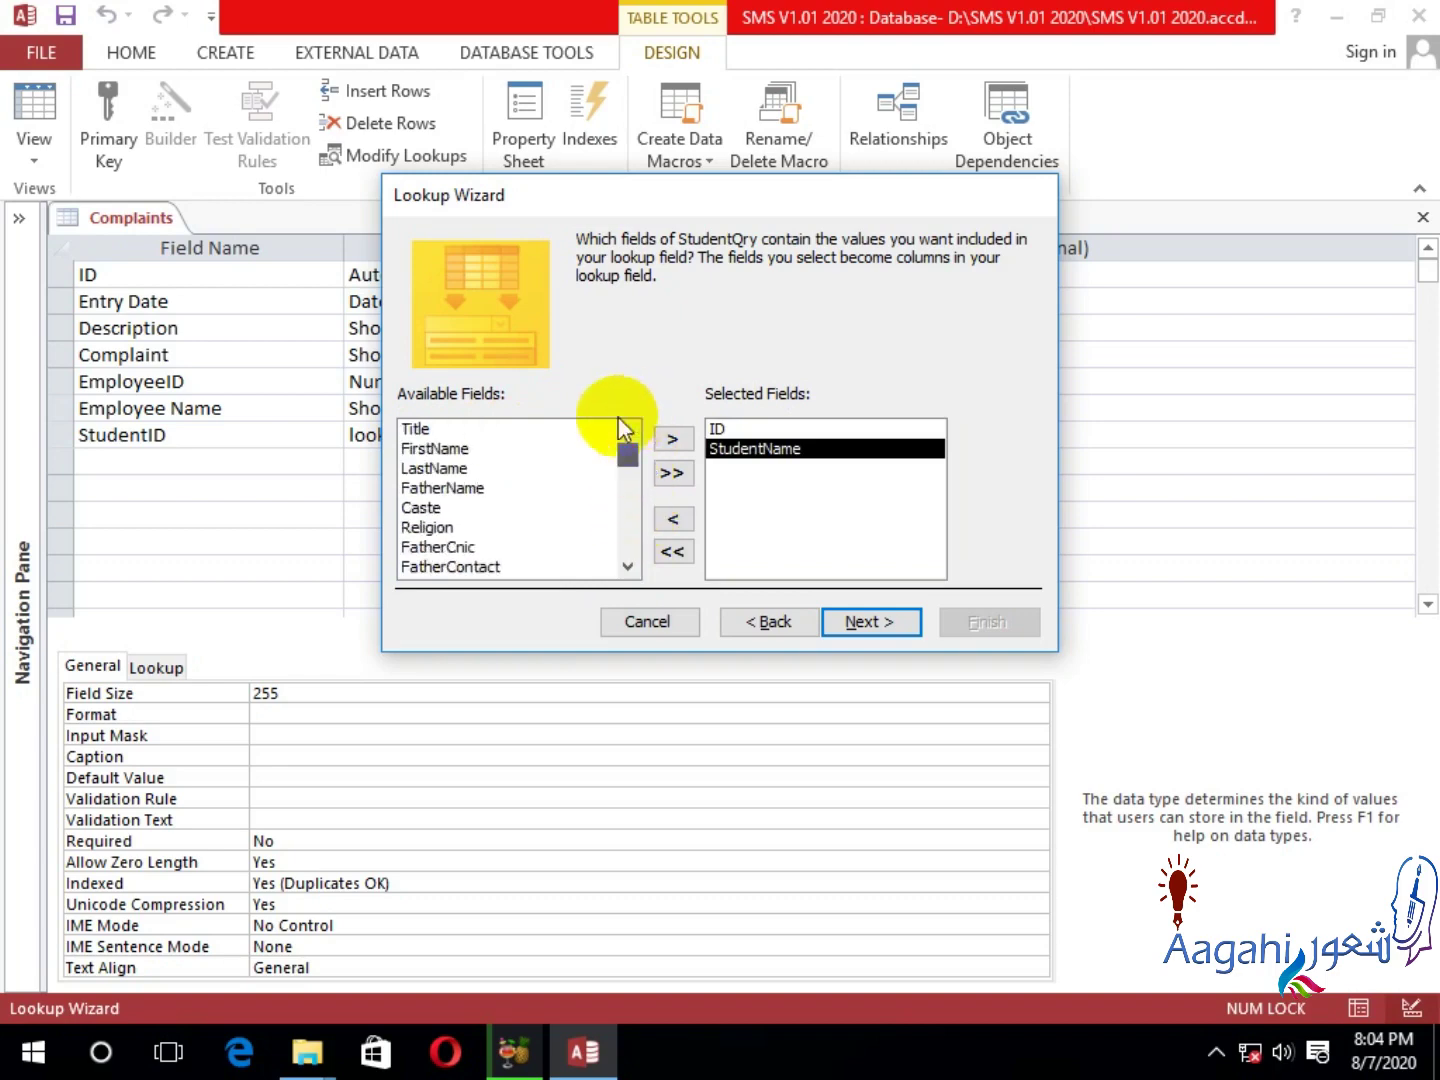
double_click(566, 489)
scroll(529, 544, "down", 2)
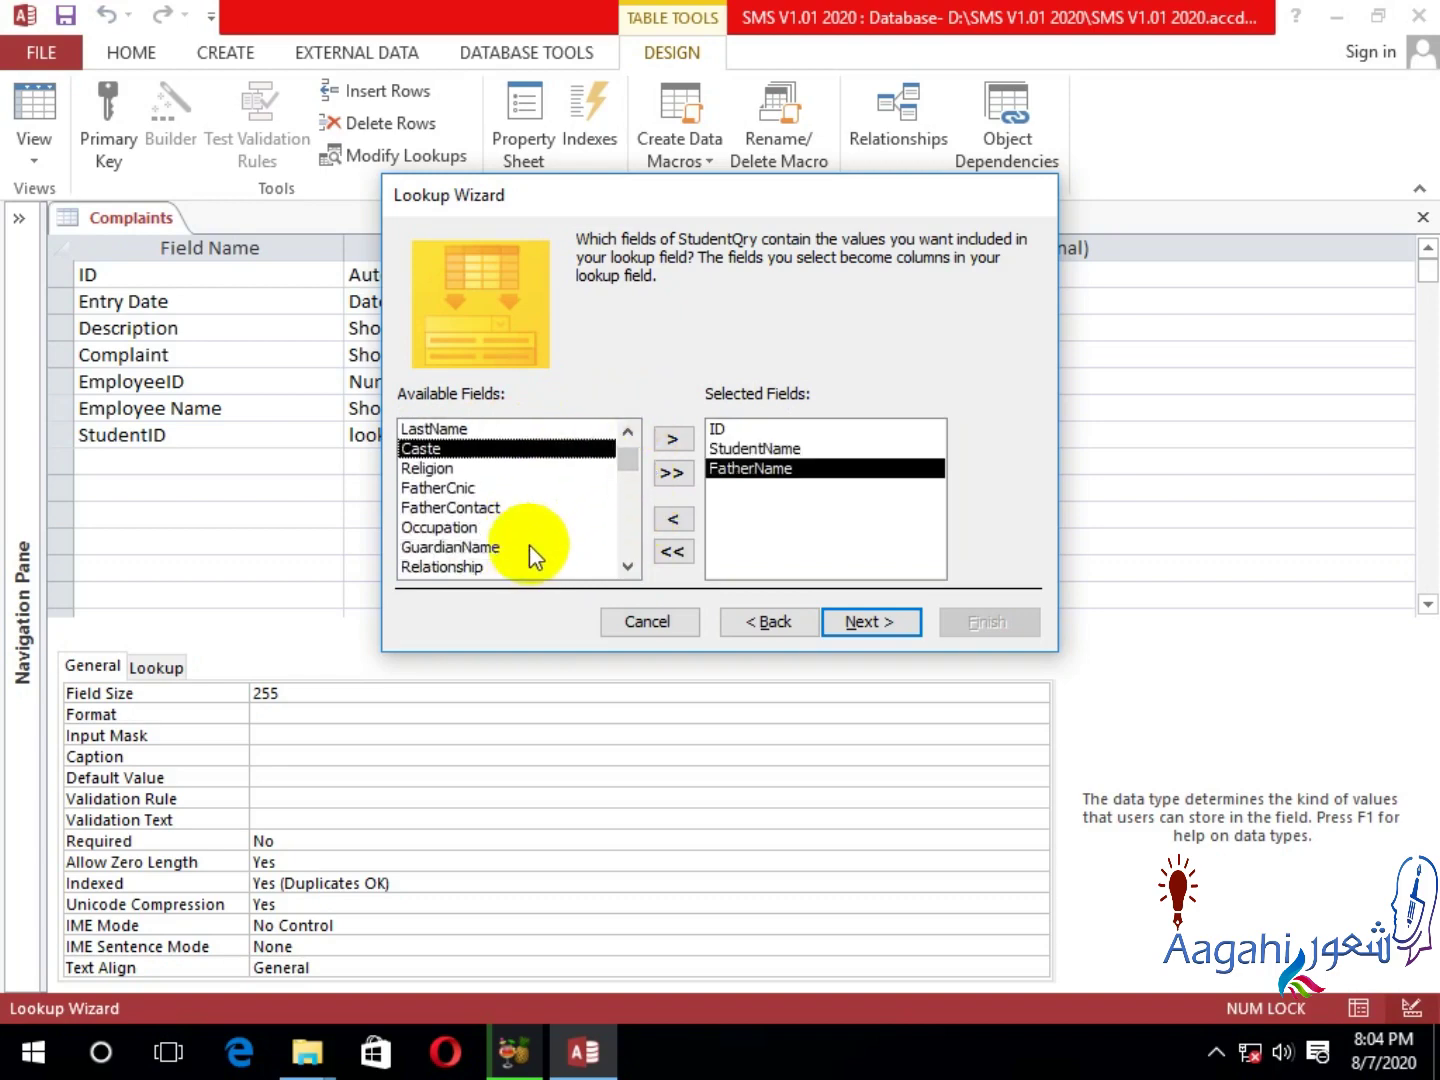
scroll(528, 544, "down", 1)
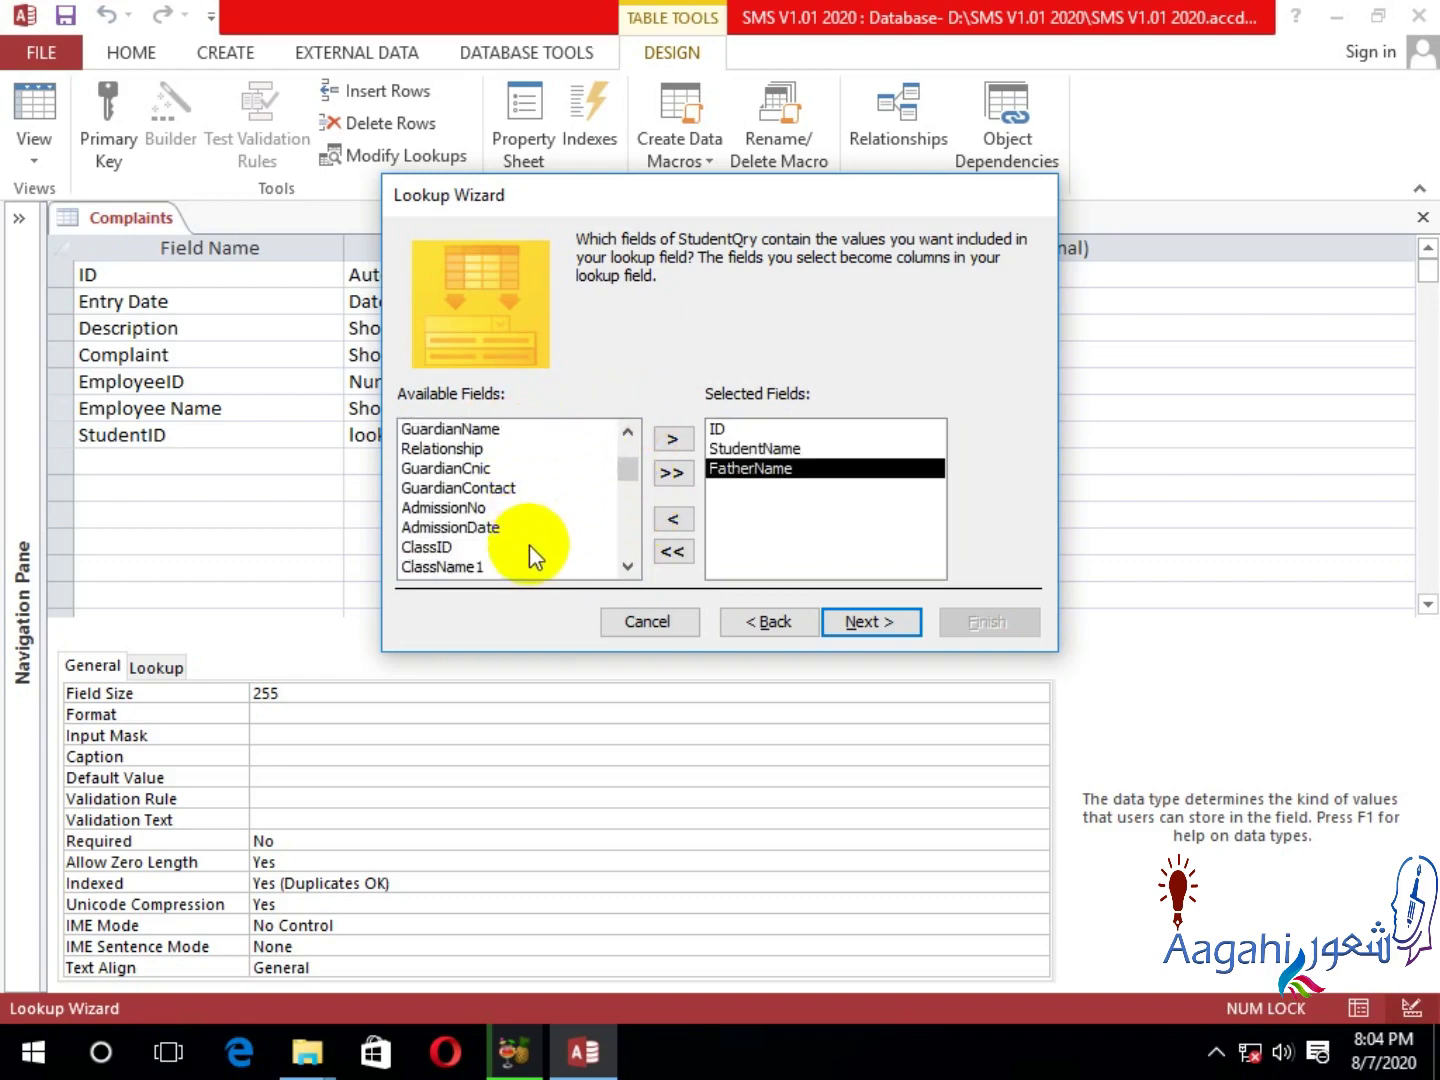
double_click(527, 508)
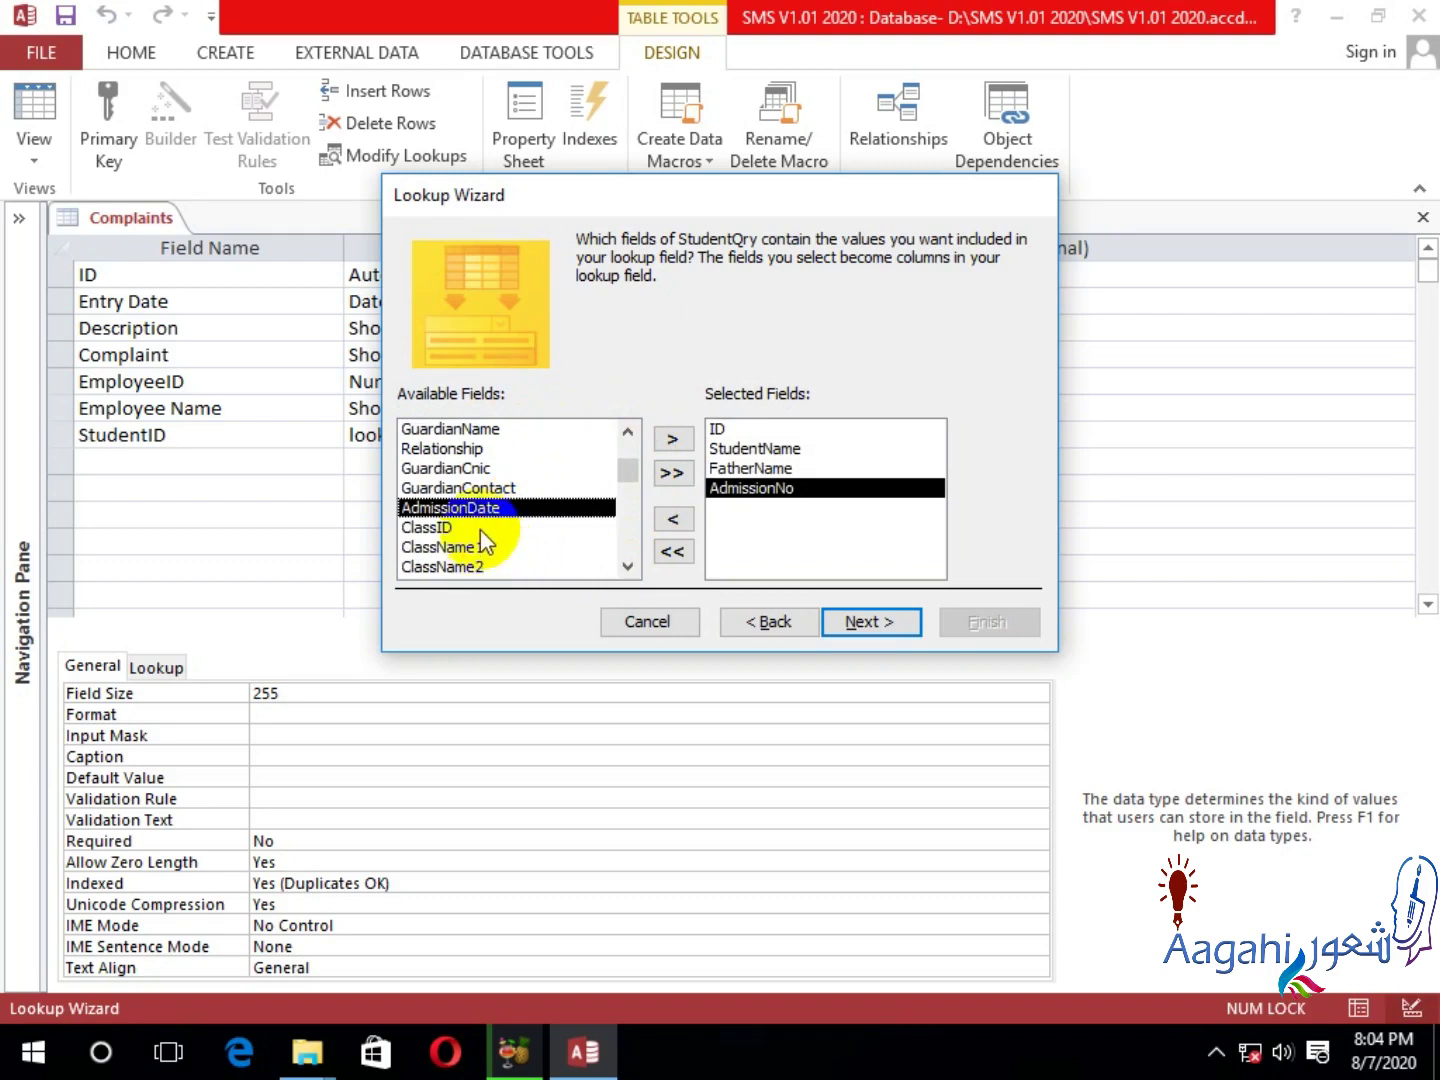
double_click(481, 544)
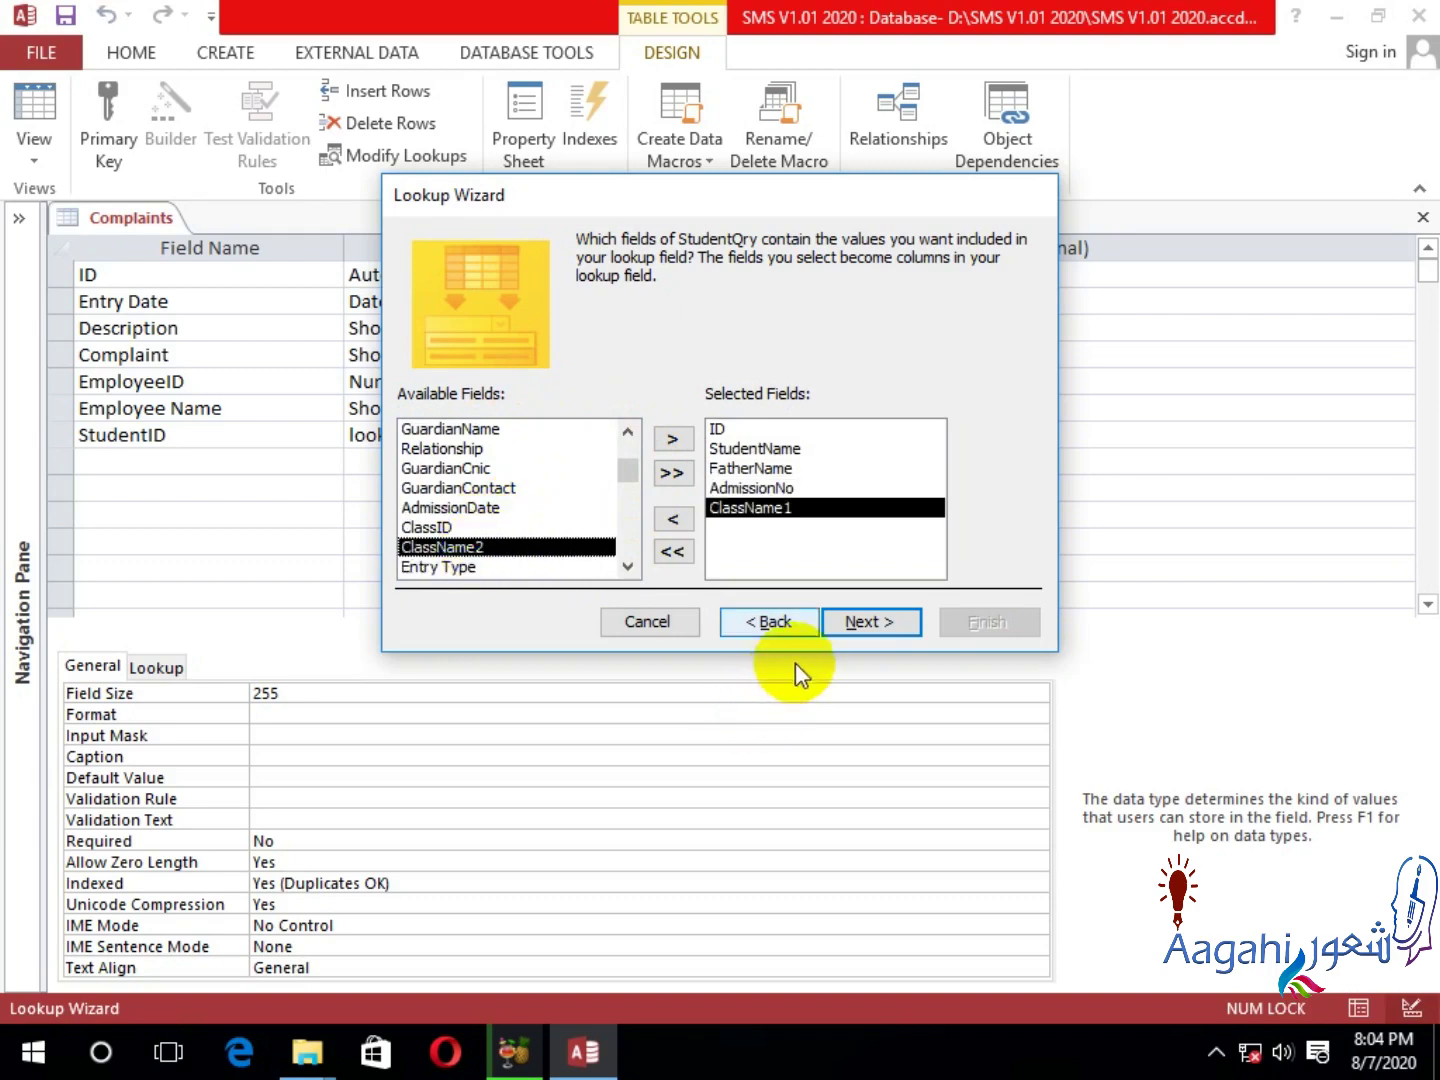
left_click(903, 620)
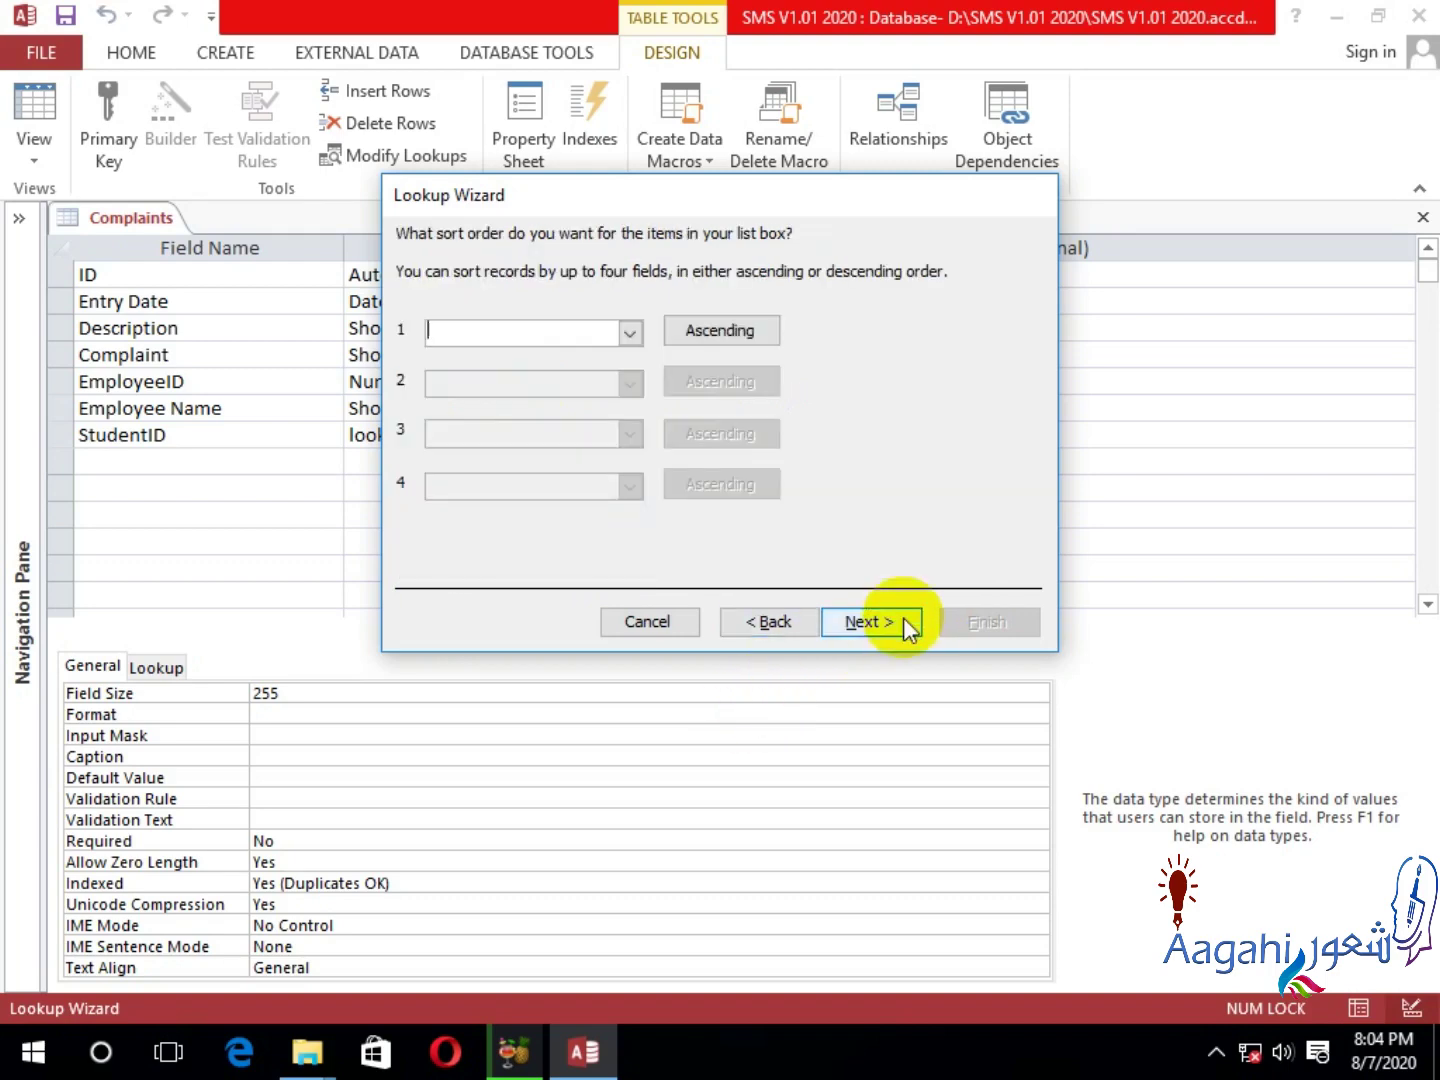
left_click(903, 620)
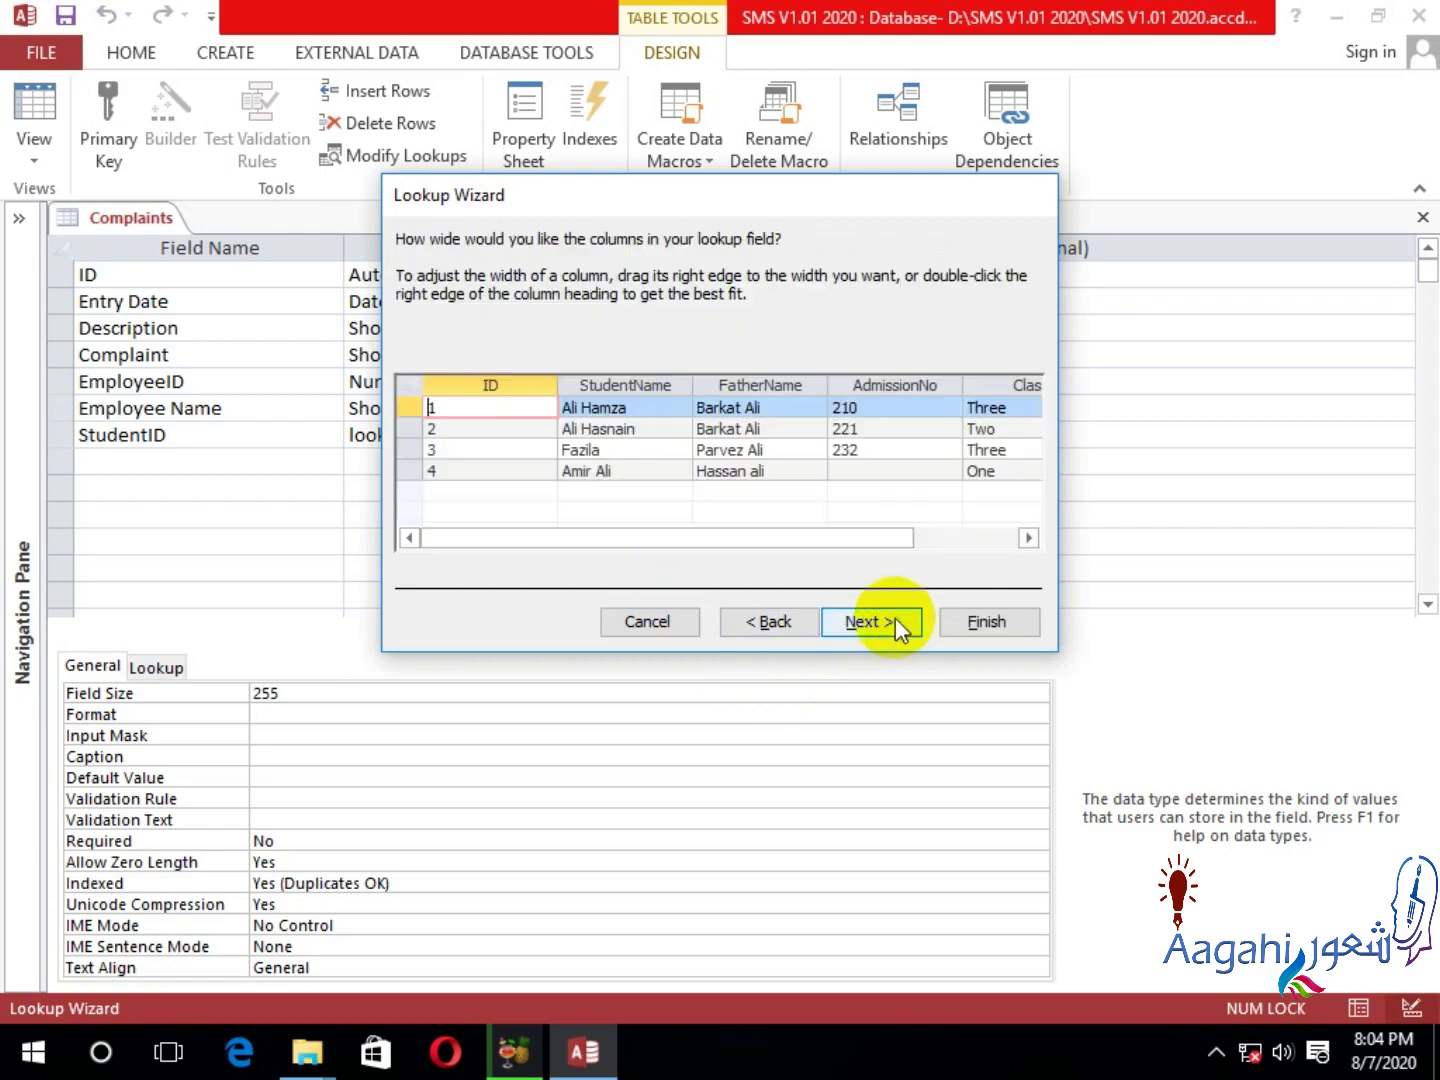
left_click(888, 622)
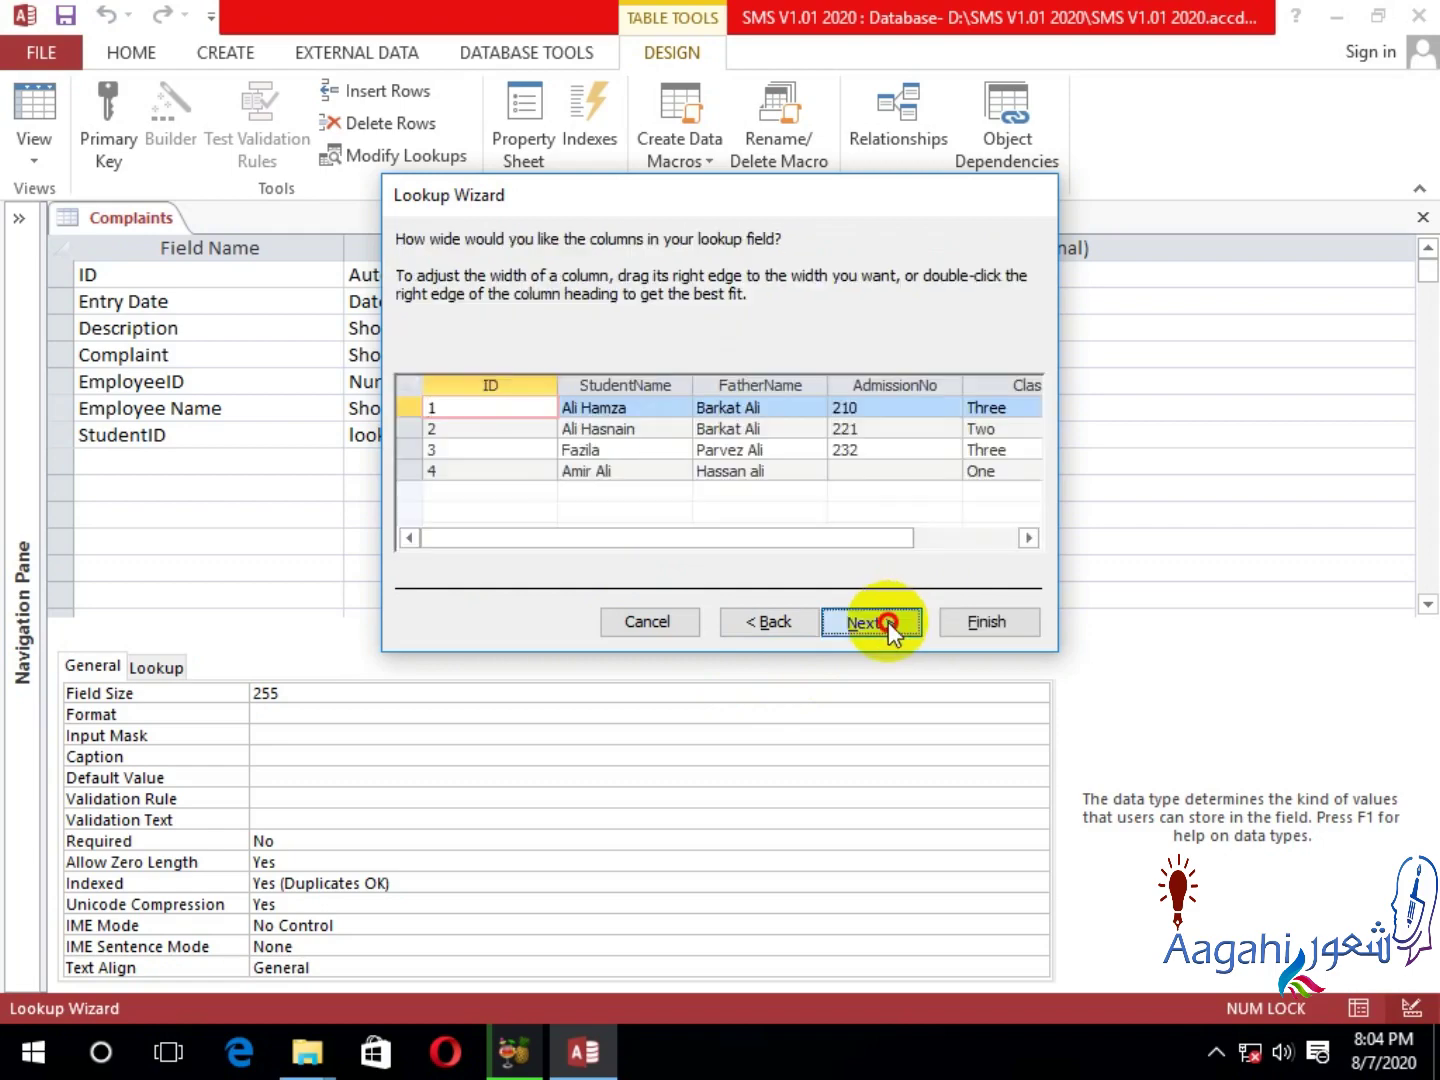
left_click(874, 621)
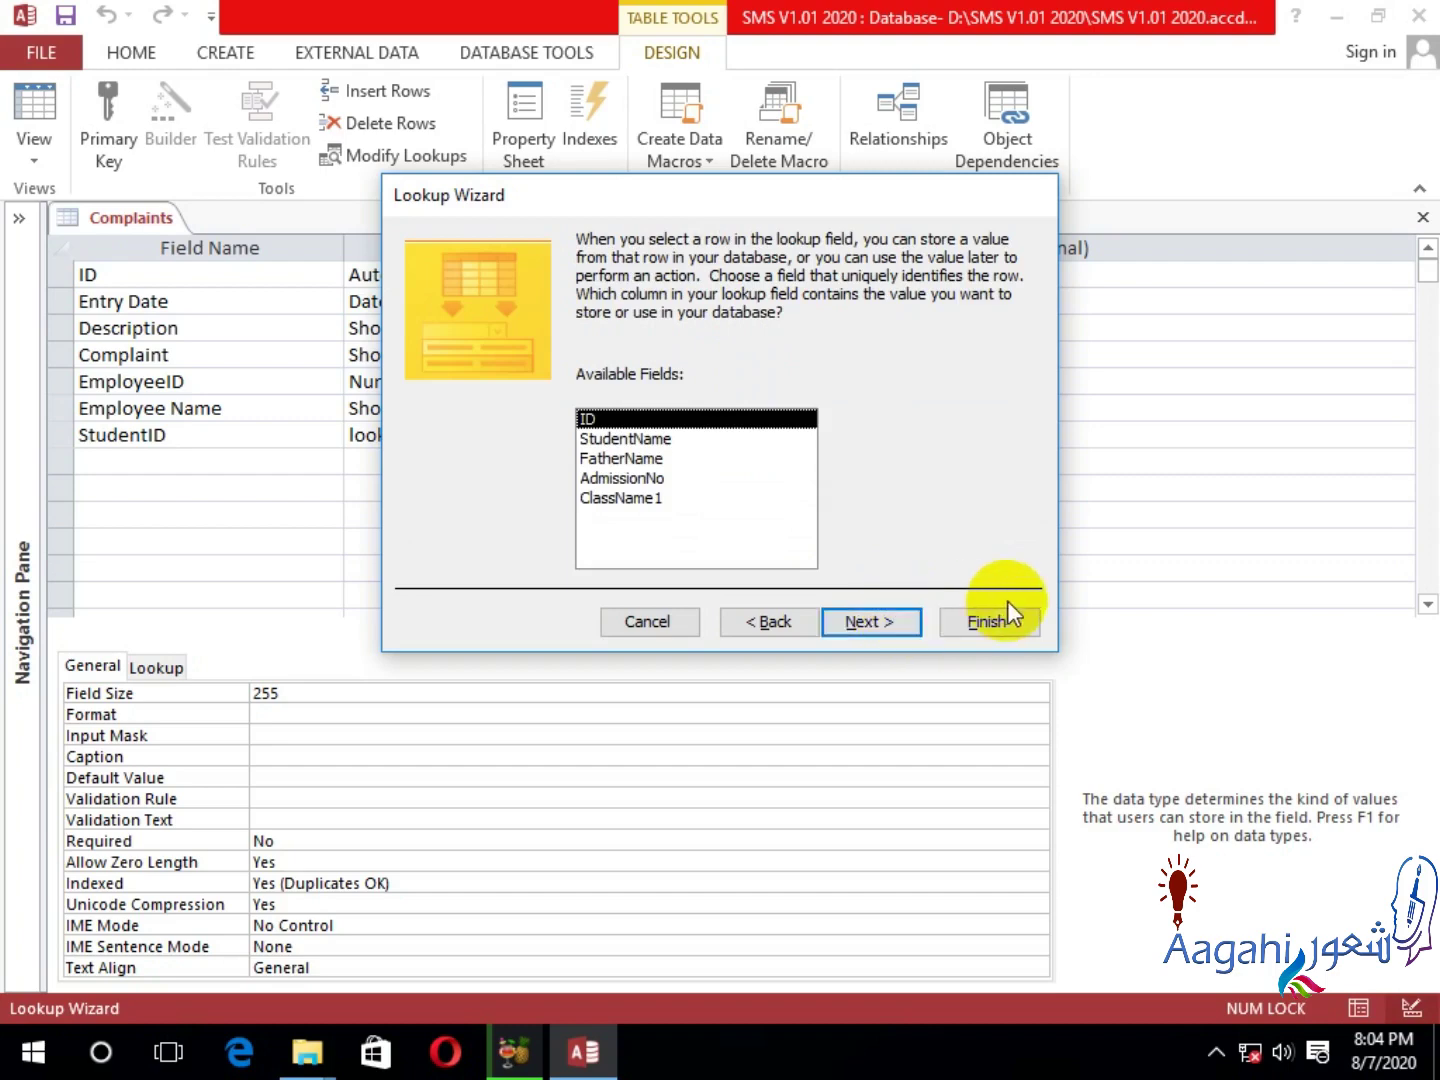
left_click(1008, 624)
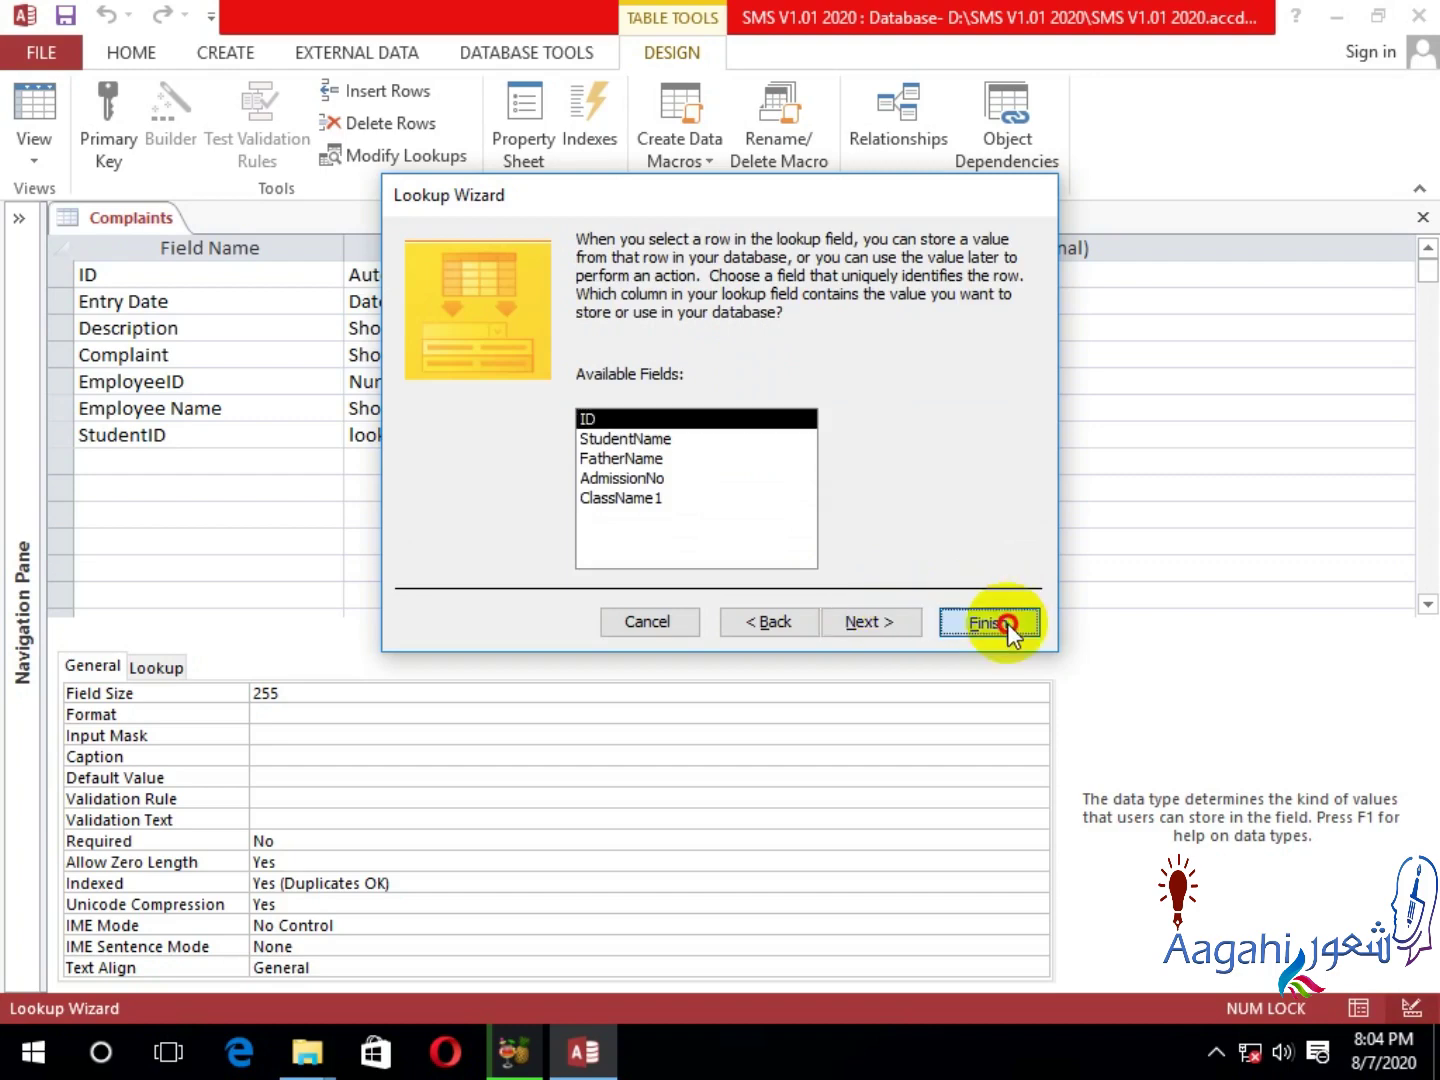
left_click(766, 621)
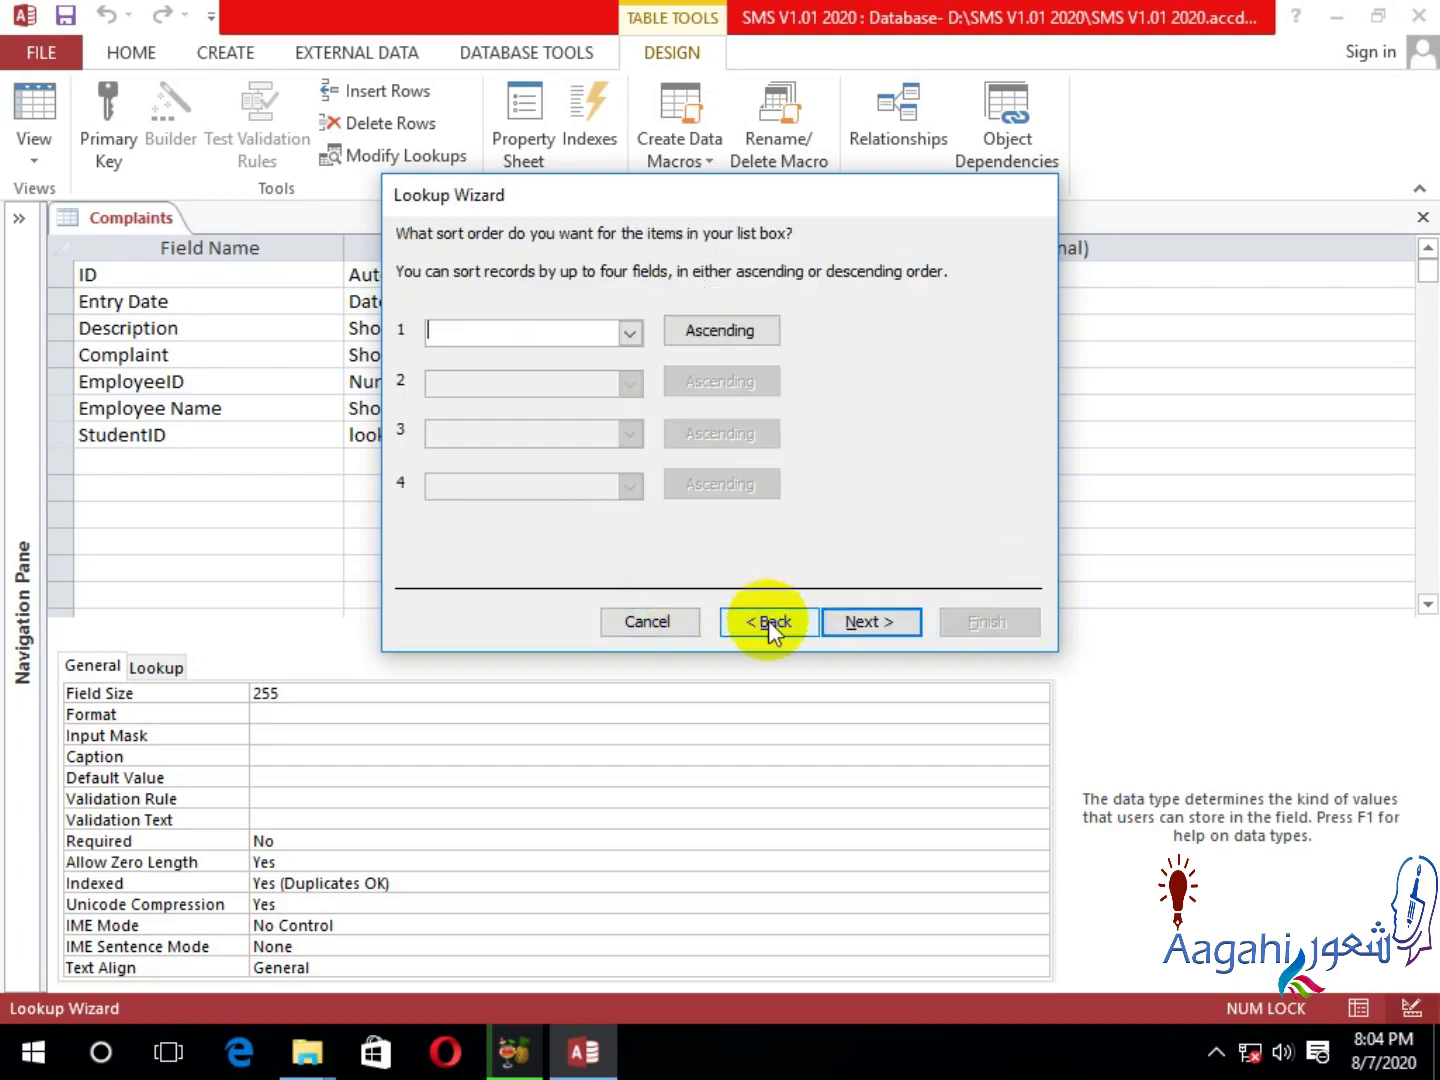
Sort the student lookup by ID ascending and finish it with ID as the stored value.
left_click(629, 334)
left_click(612, 378)
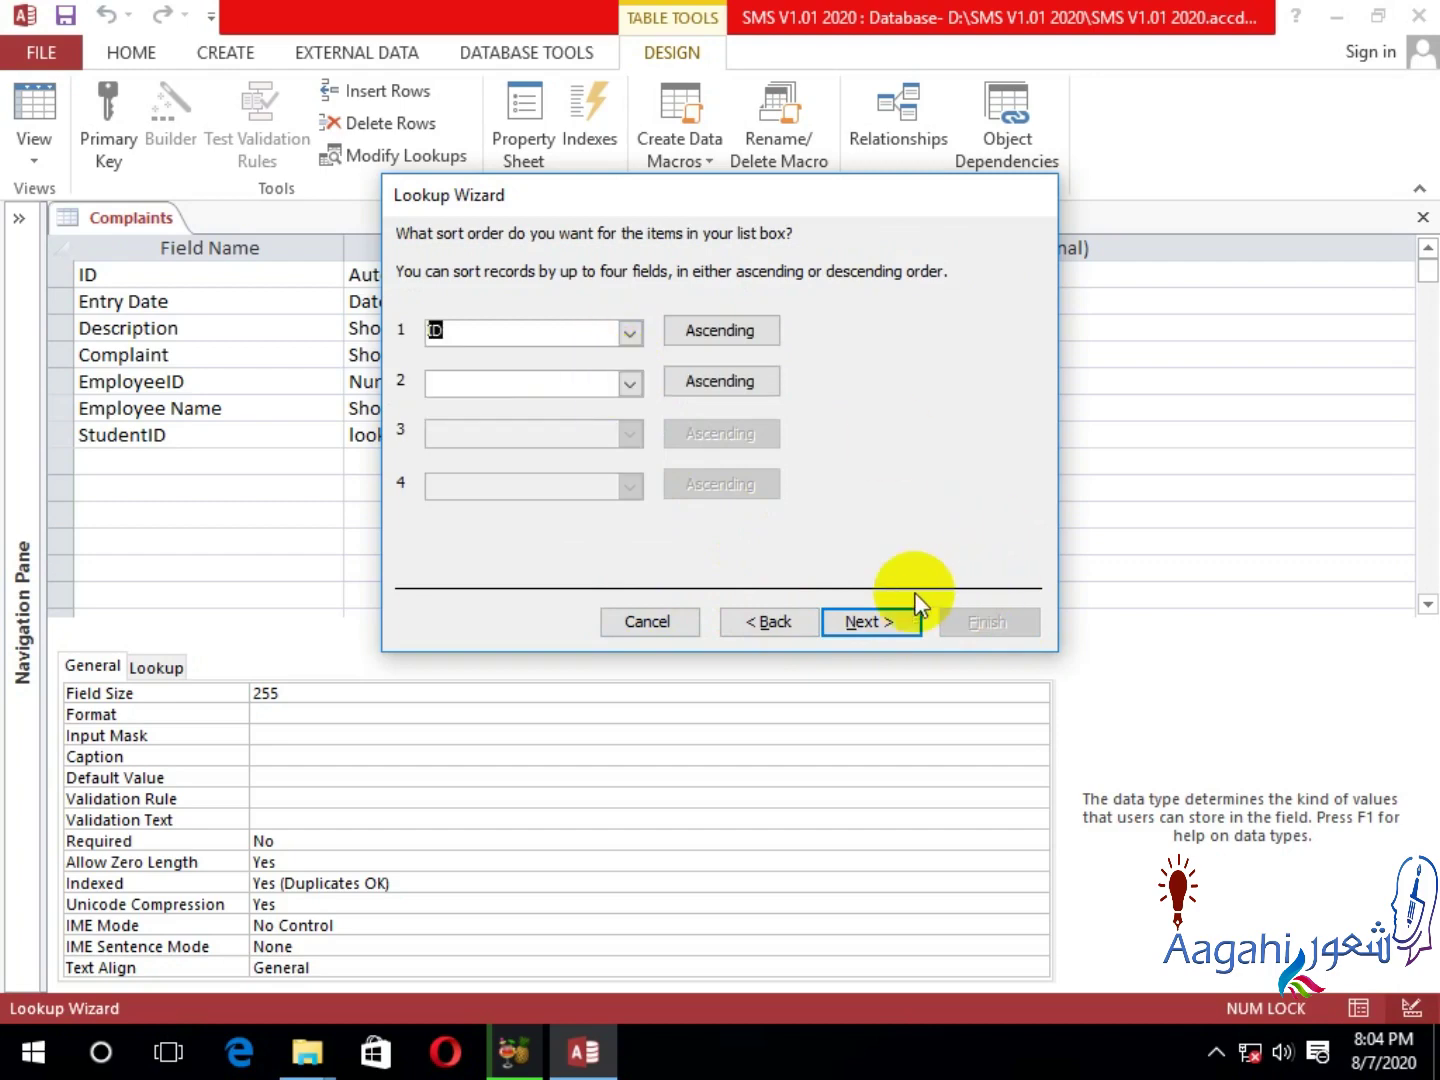
left_click(872, 622)
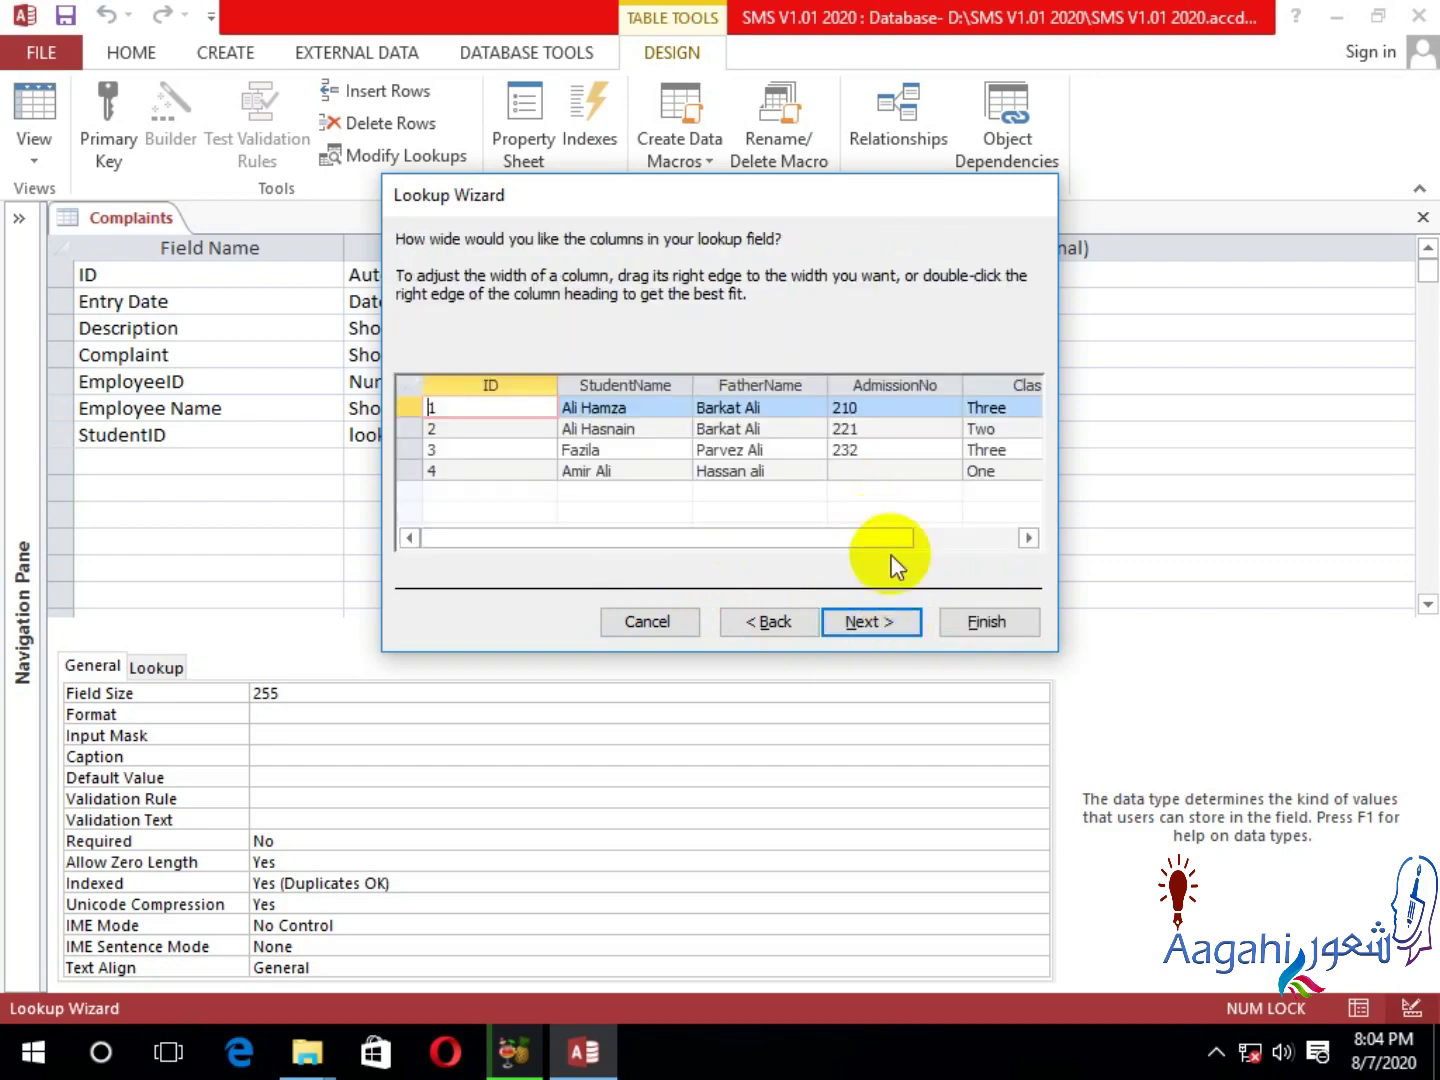
left_click(899, 624)
left_click(979, 621)
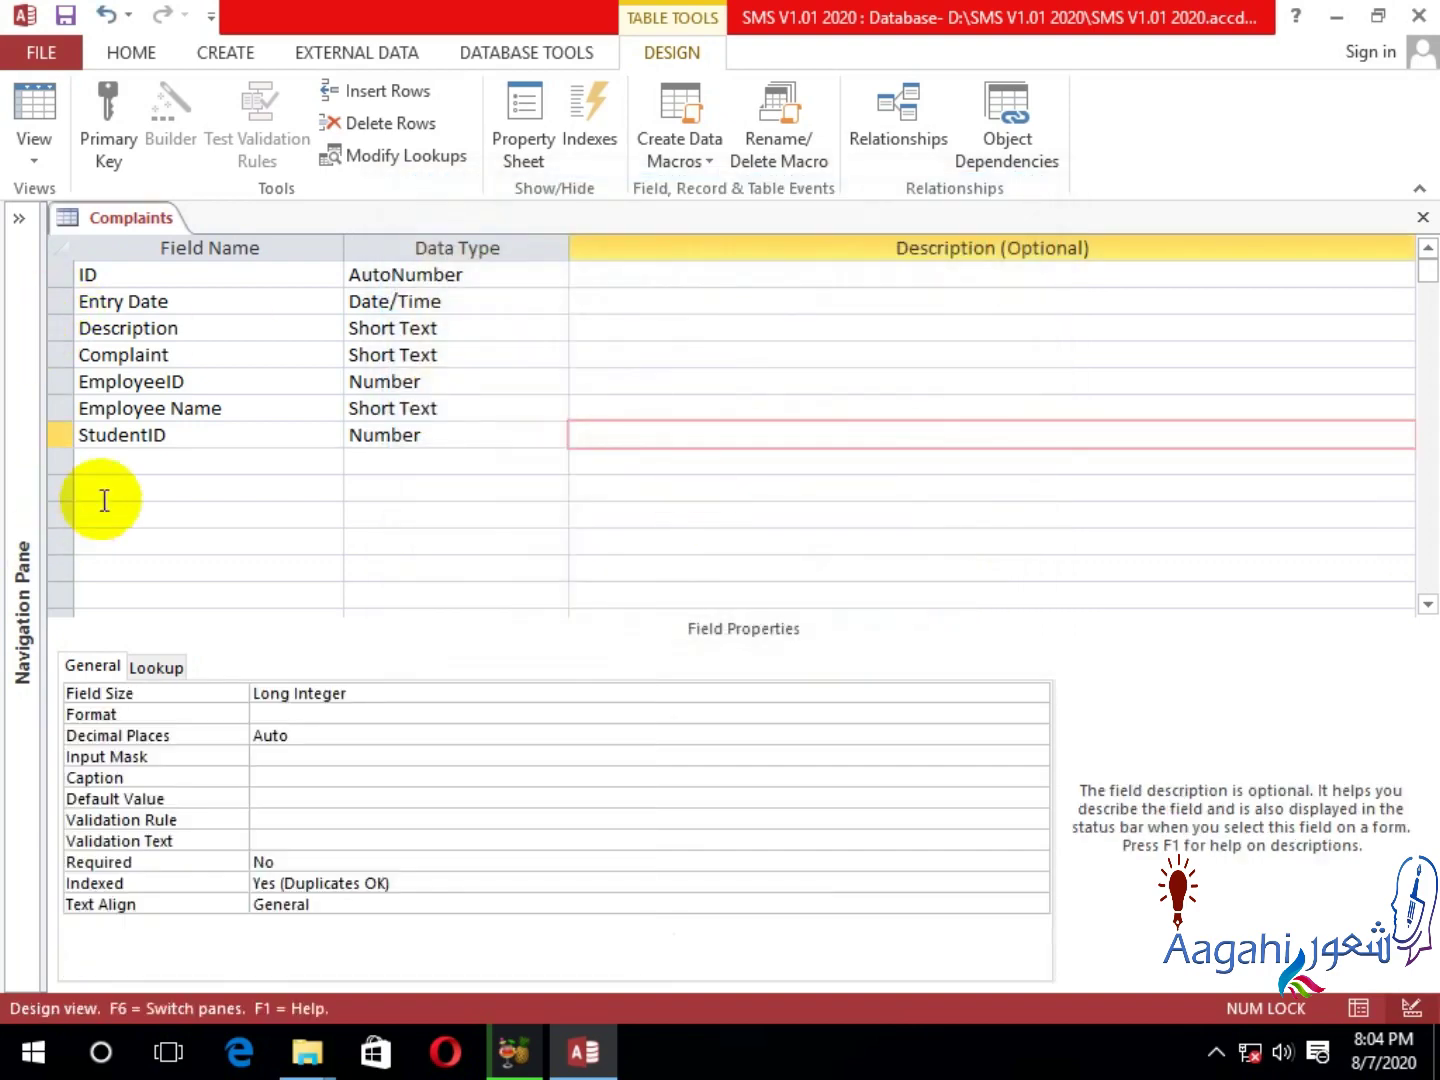
Add a Student Name field of type Short Text below StudentID.
left_click(127, 482)
left_click(135, 461)
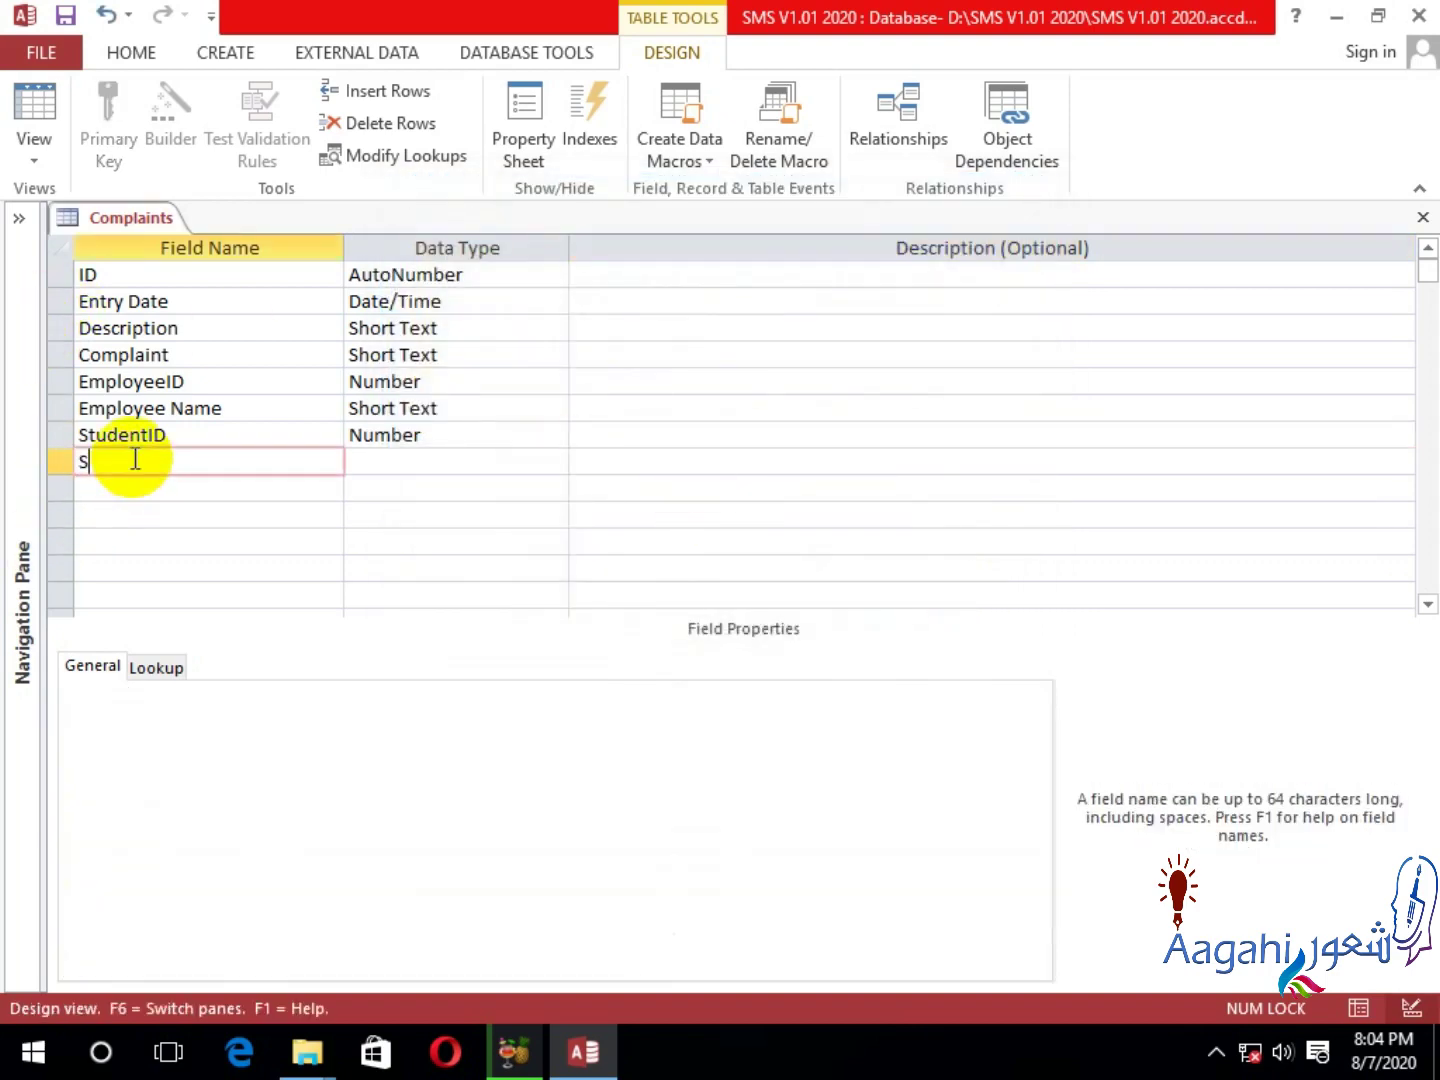
type("Student Na,e")
key("BackSpace")
type("me")
key("Return")
key("Return")
key("Return")
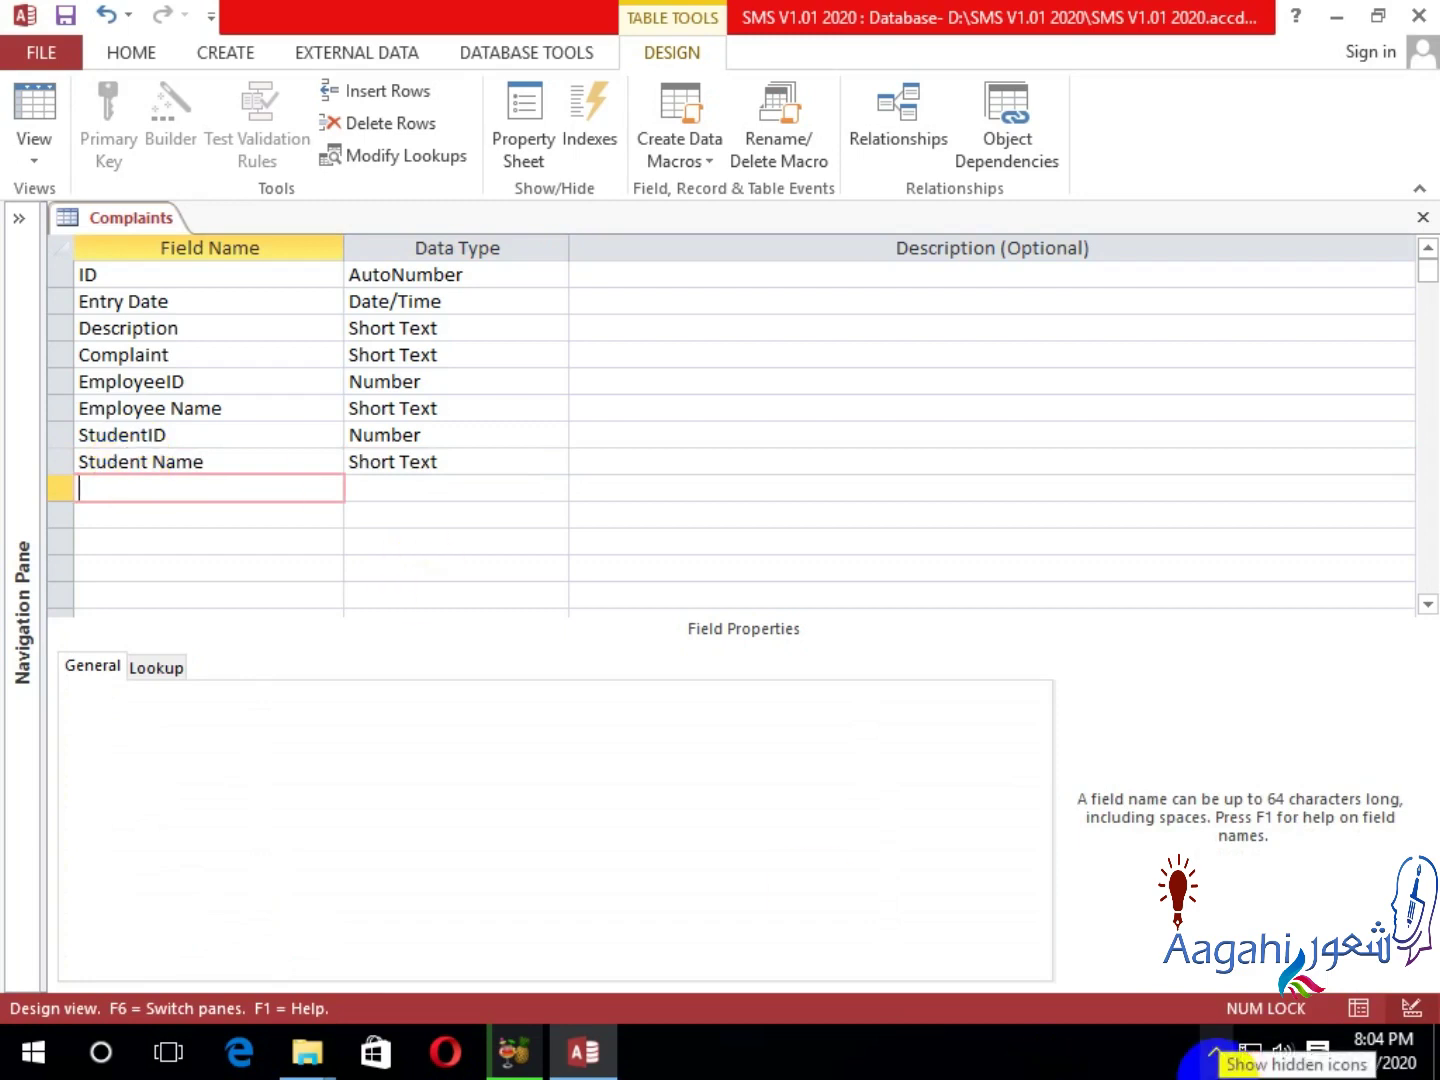
Insert a row above StudentID and add a Designation field of type Short Text in it.
left_click(59, 436)
right_click(60, 440)
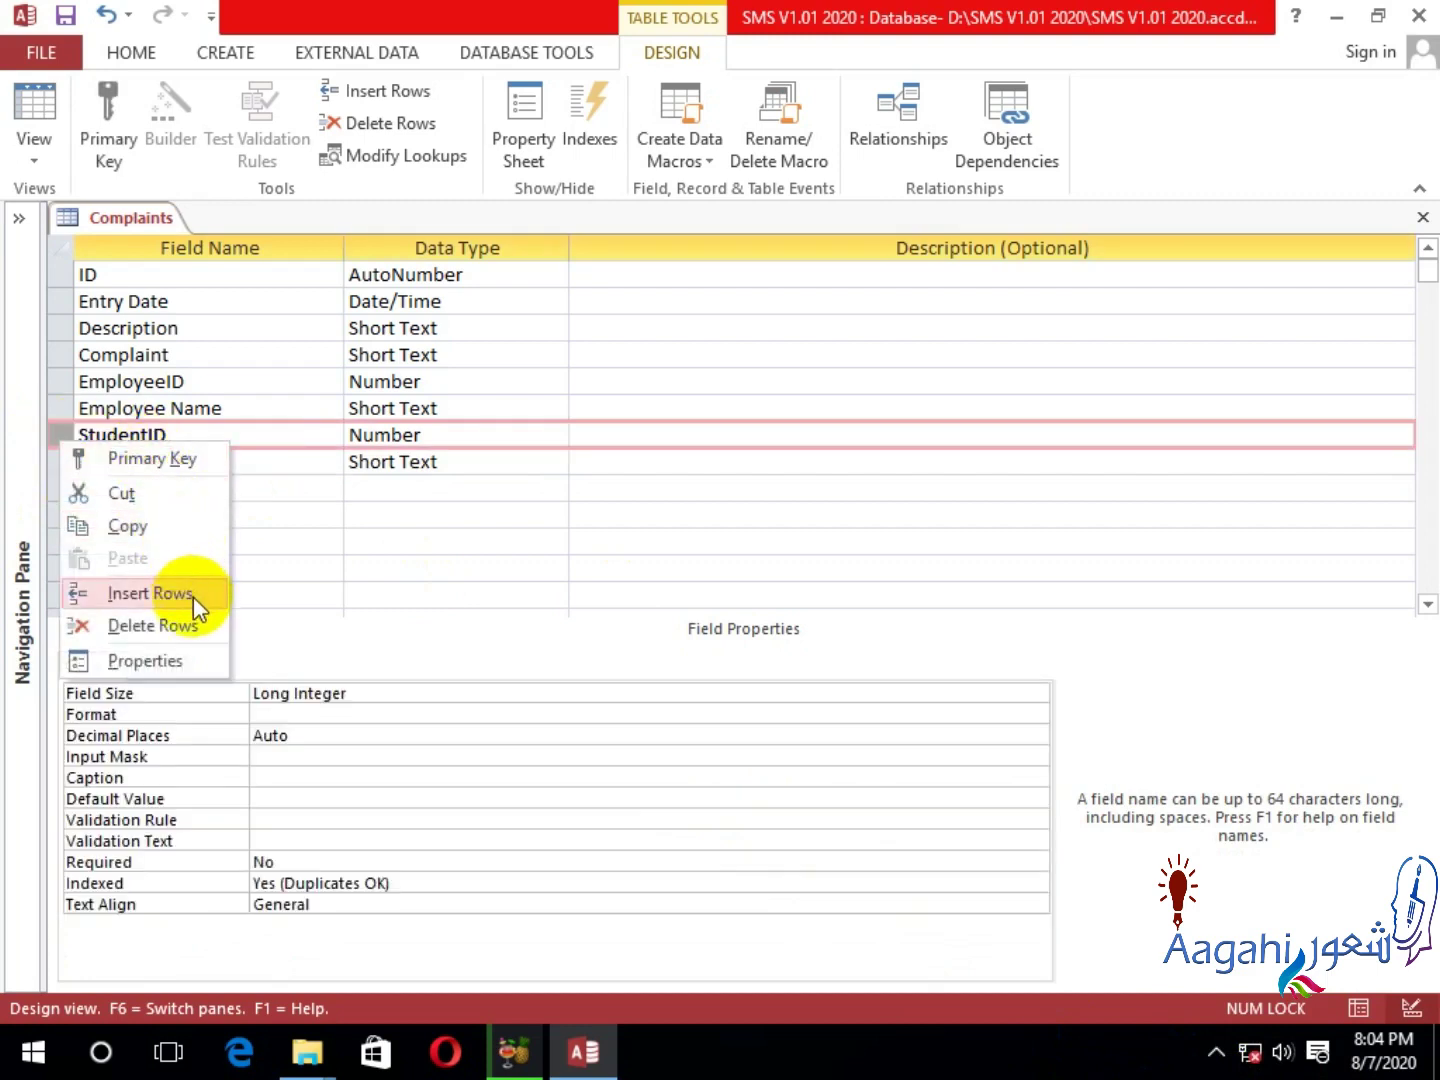
left_click(194, 597)
left_click(186, 427)
type("D")
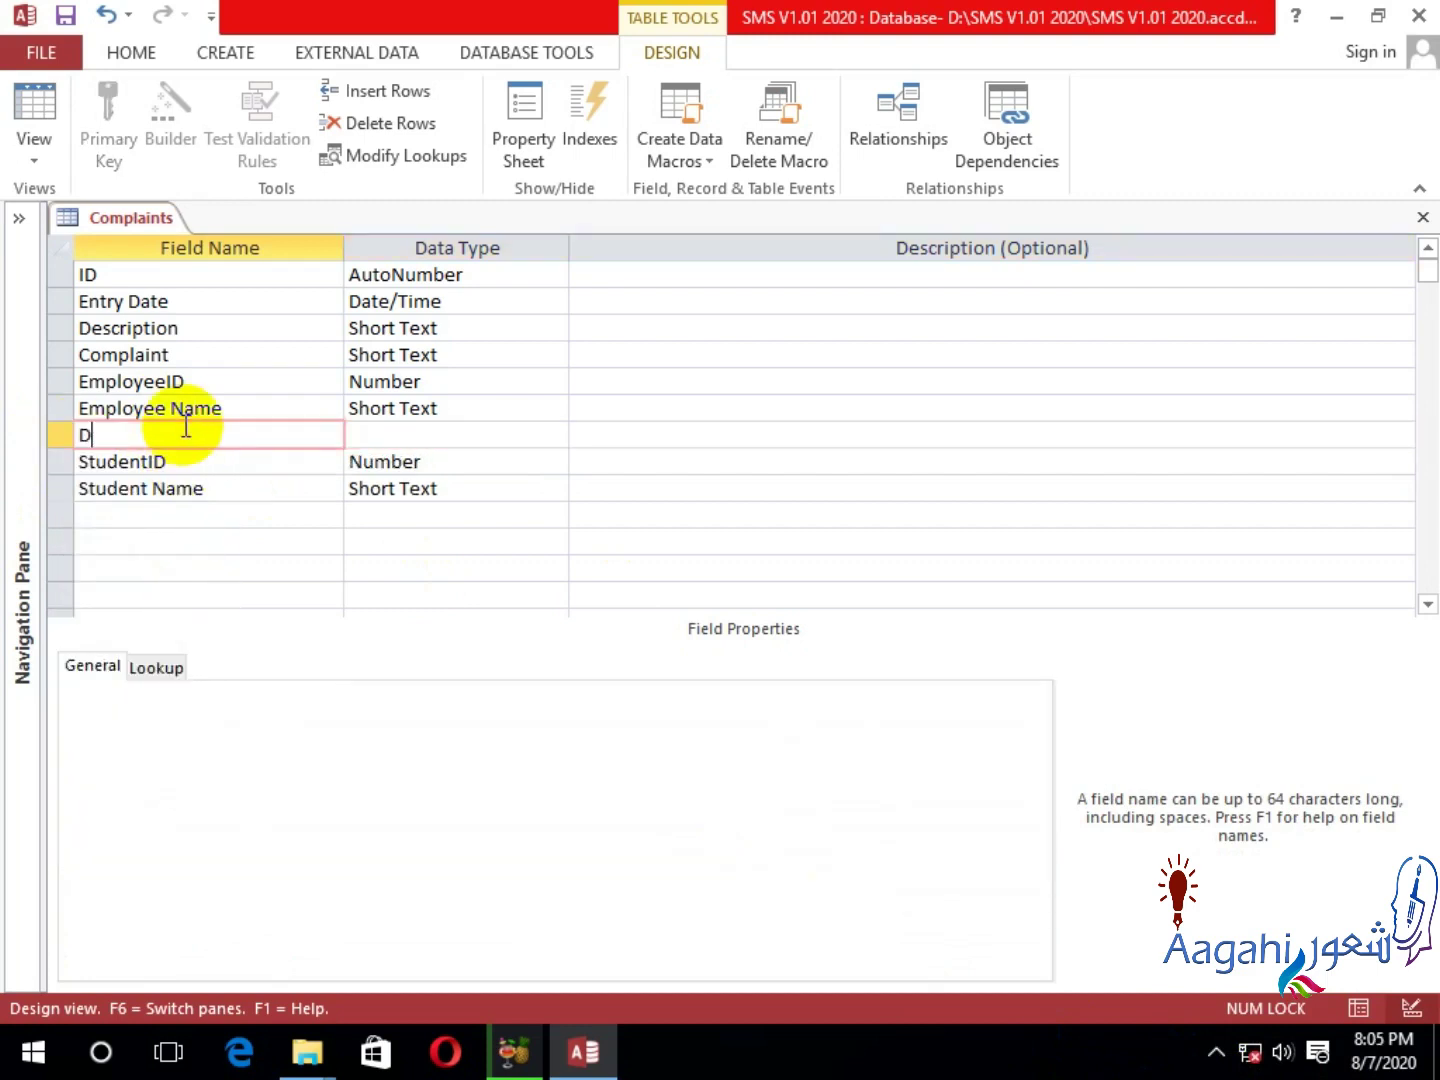
type("esignation")
key("Tab")
key("Tab")
key("Tab")
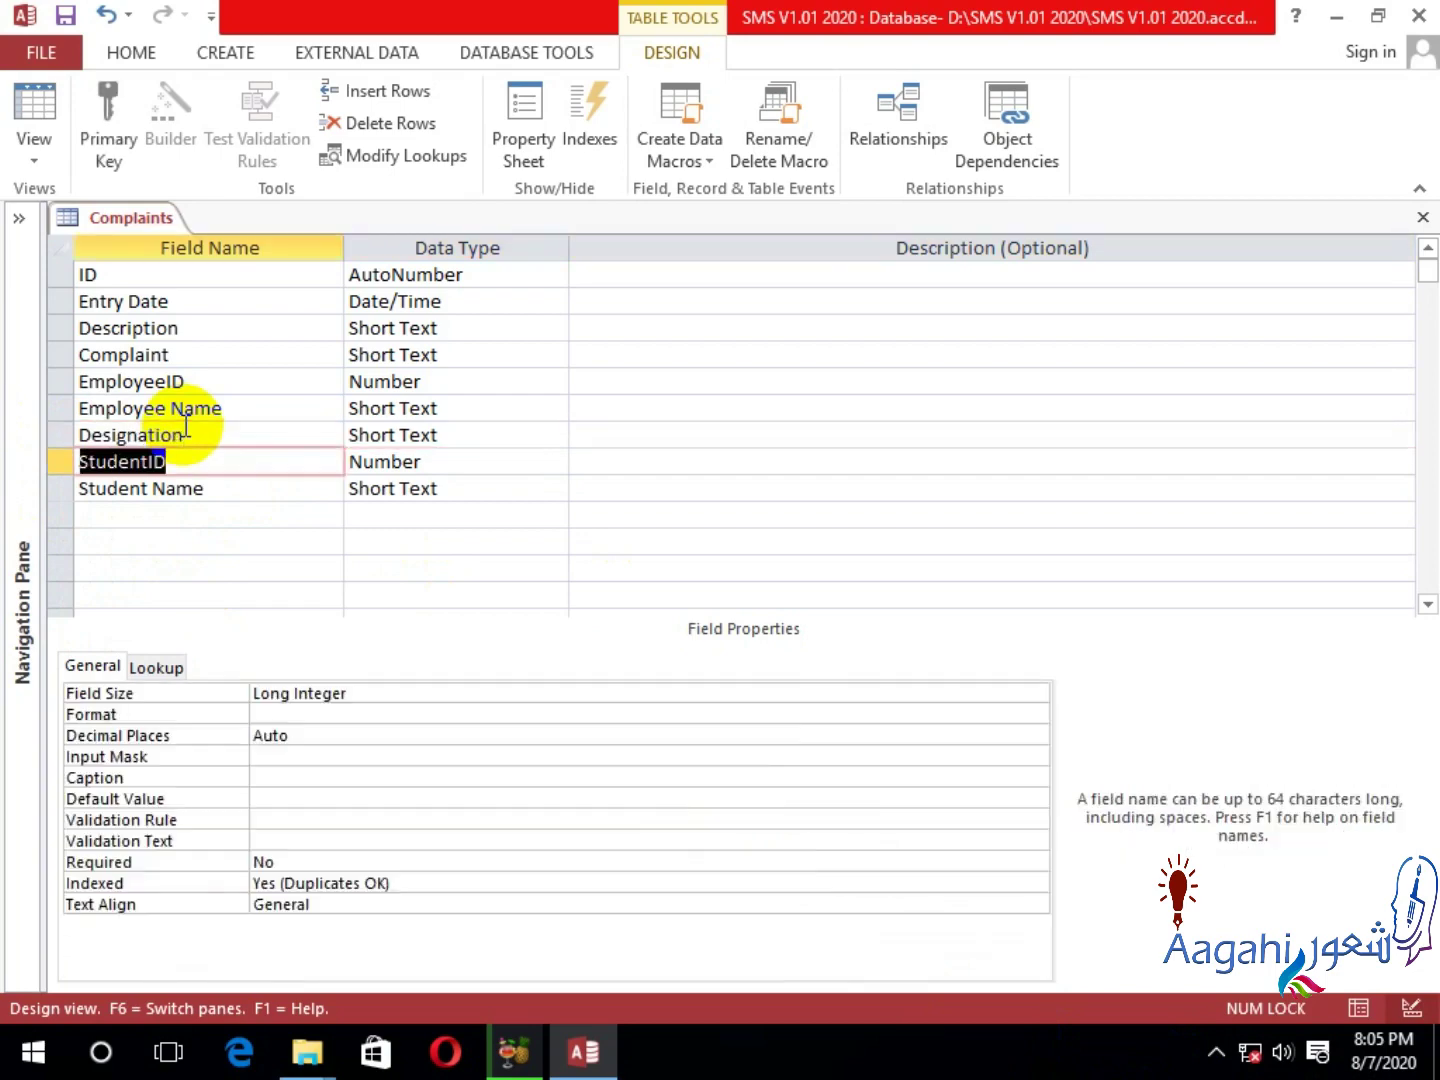
Add a Father Name field of type Short Text below Student Name.
key("Tab")
key("Tab")
key("Tab")
key("Tab")
key("Tab")
key("Tab")
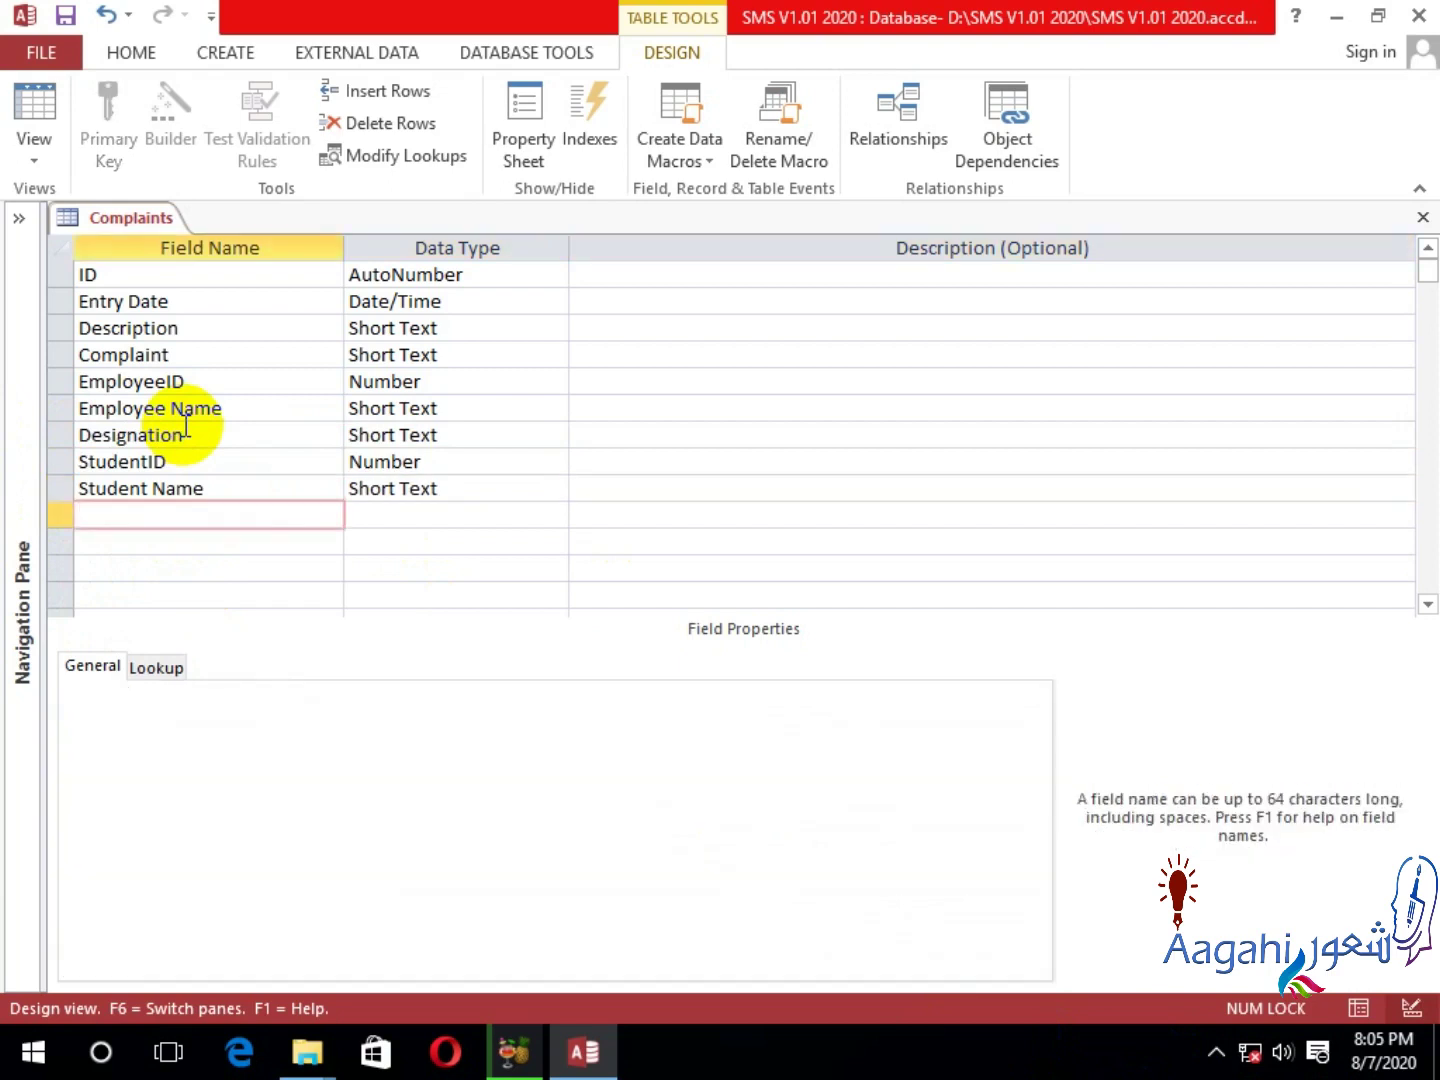
type("Fat")
key("Return")
key("Return")
key("Return")
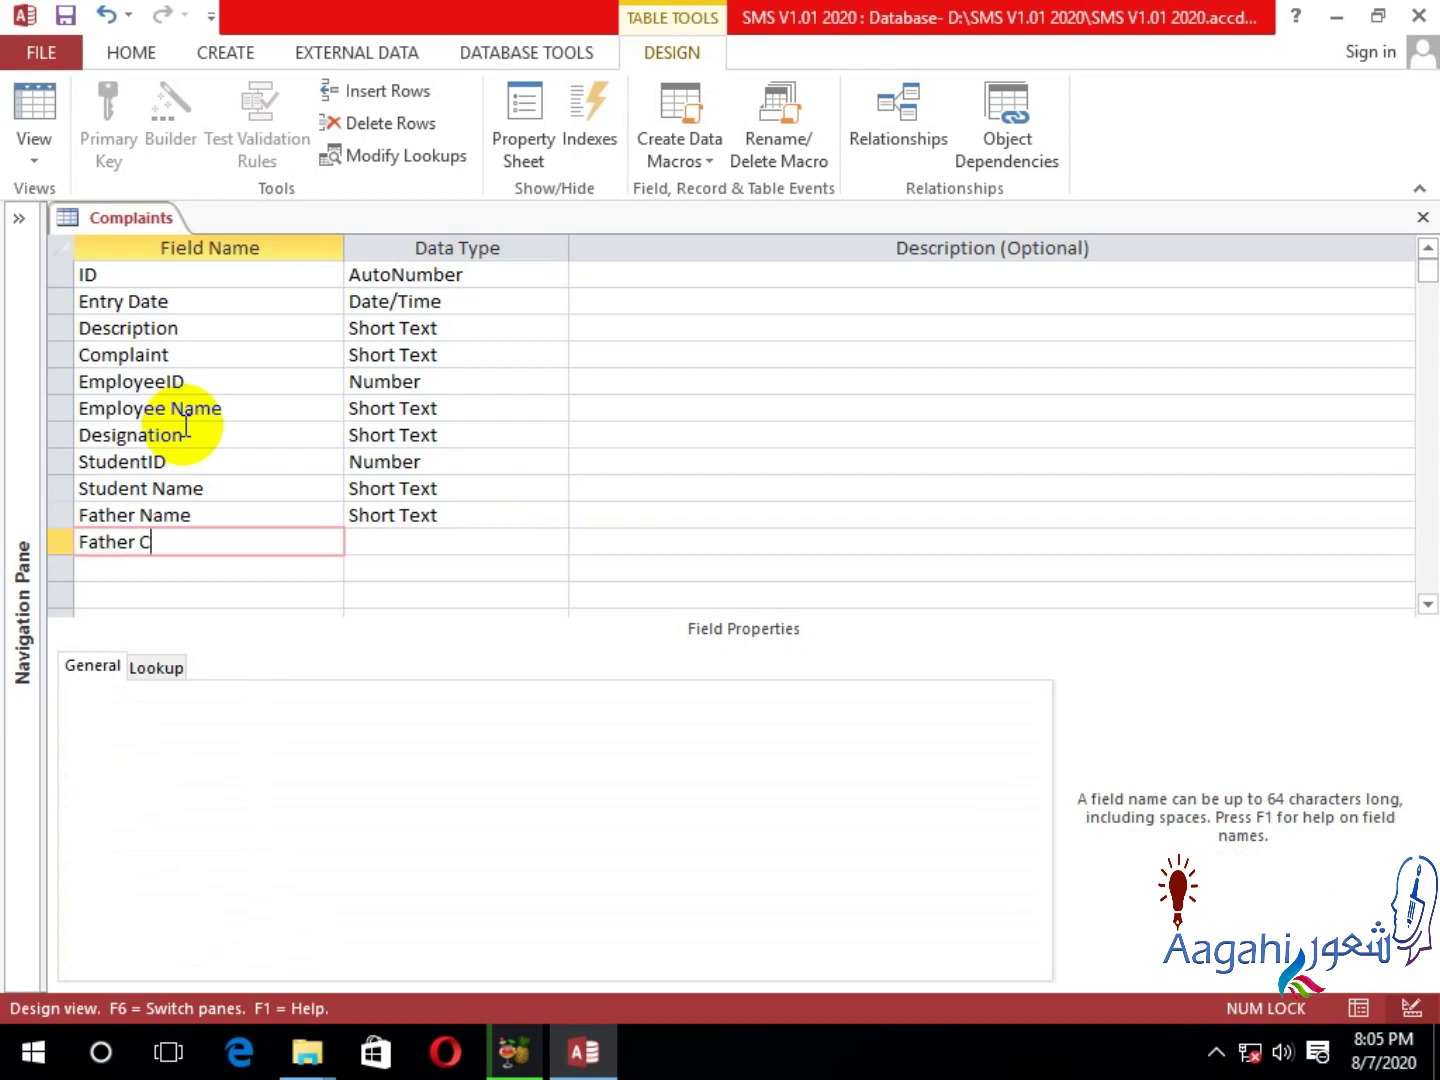
Add a Father CNIC field of type Short Text below Father Name.
key("Return")
key("Return")
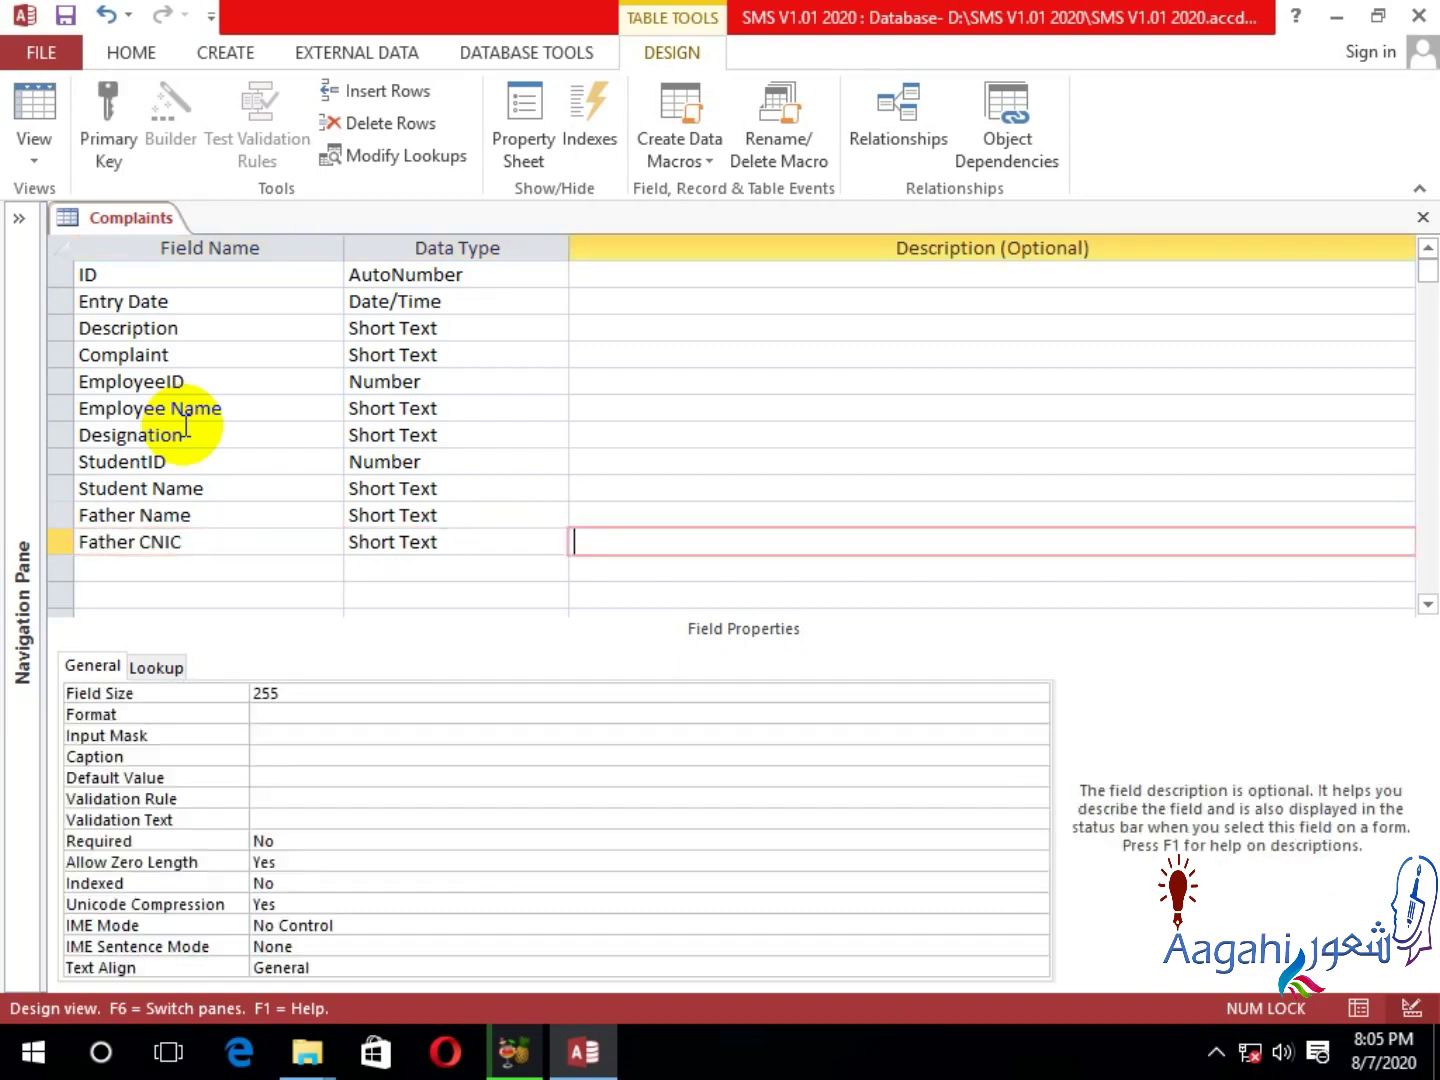
key("Return")
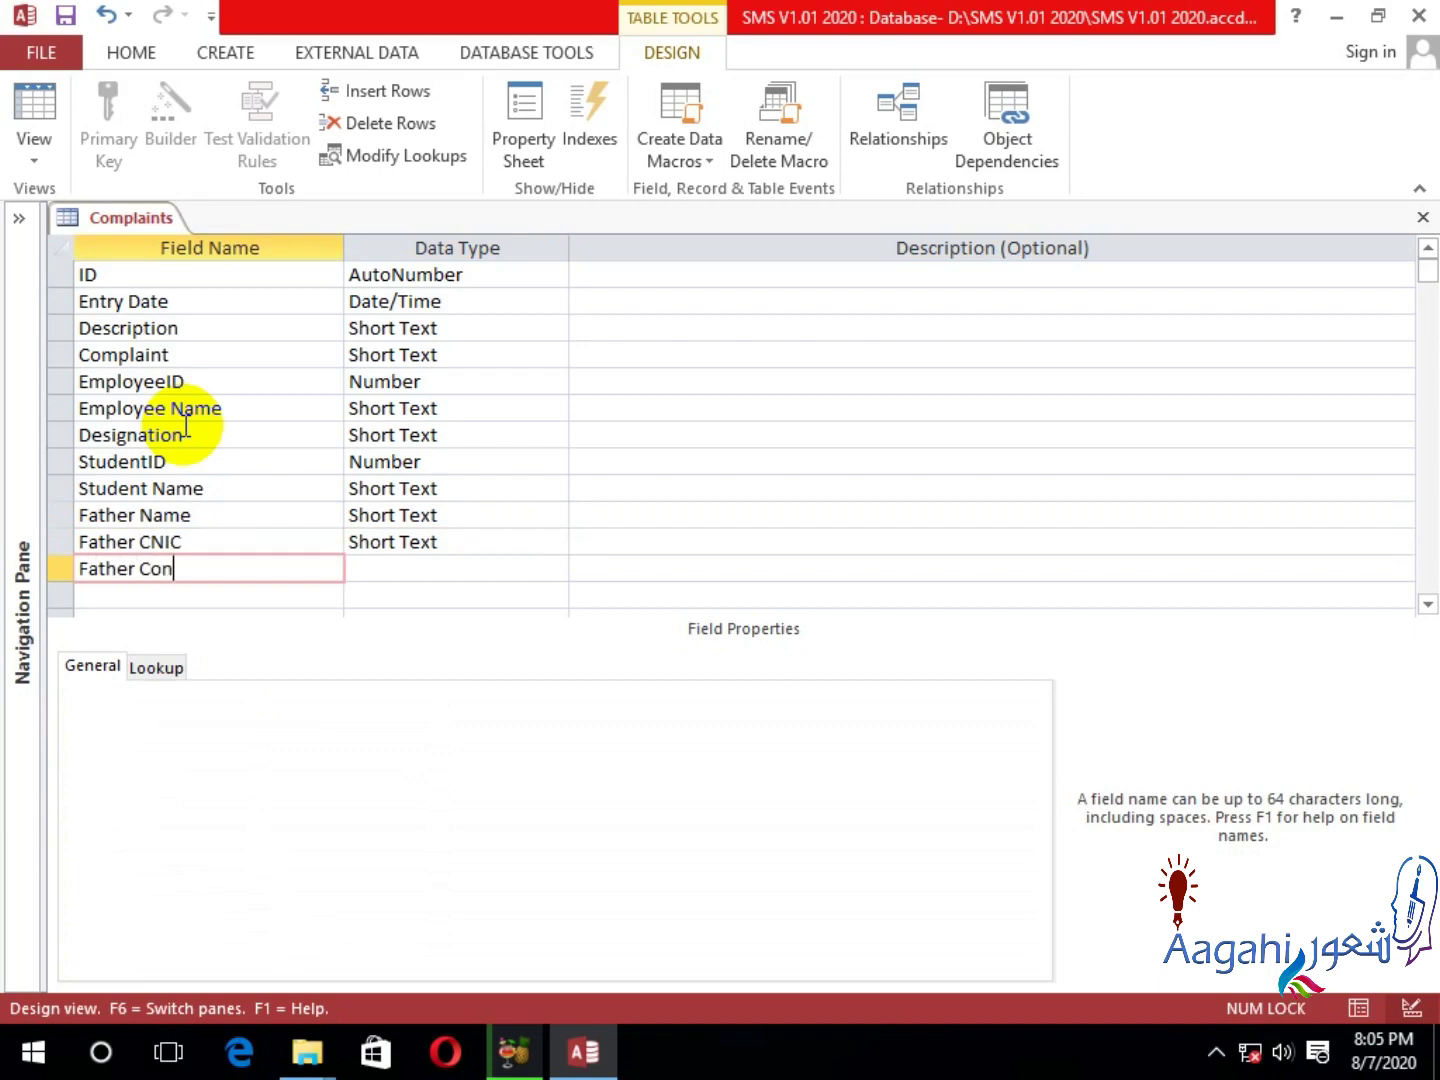
Add a Father Contact field of type Short Text below Father CNIC.
type("Father Contact")
key("Return")
key("Return")
key("Return")
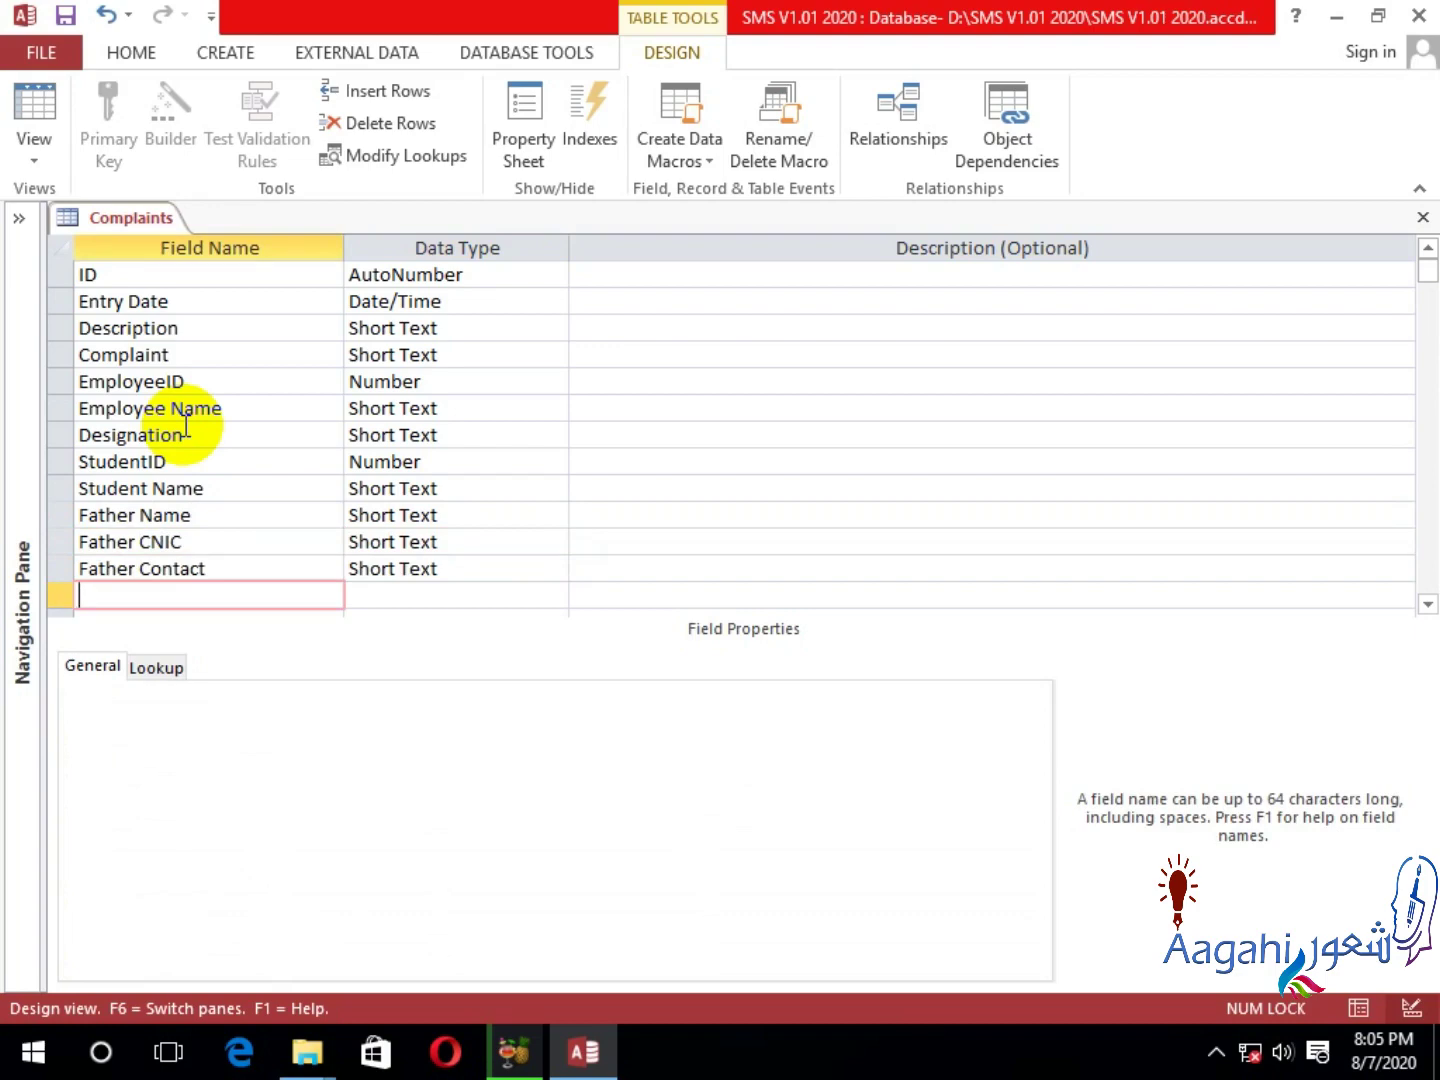
Add Class and Adm No fields of type Short Text below Father Contact.
key("Return")
key("Return")
key("Return")
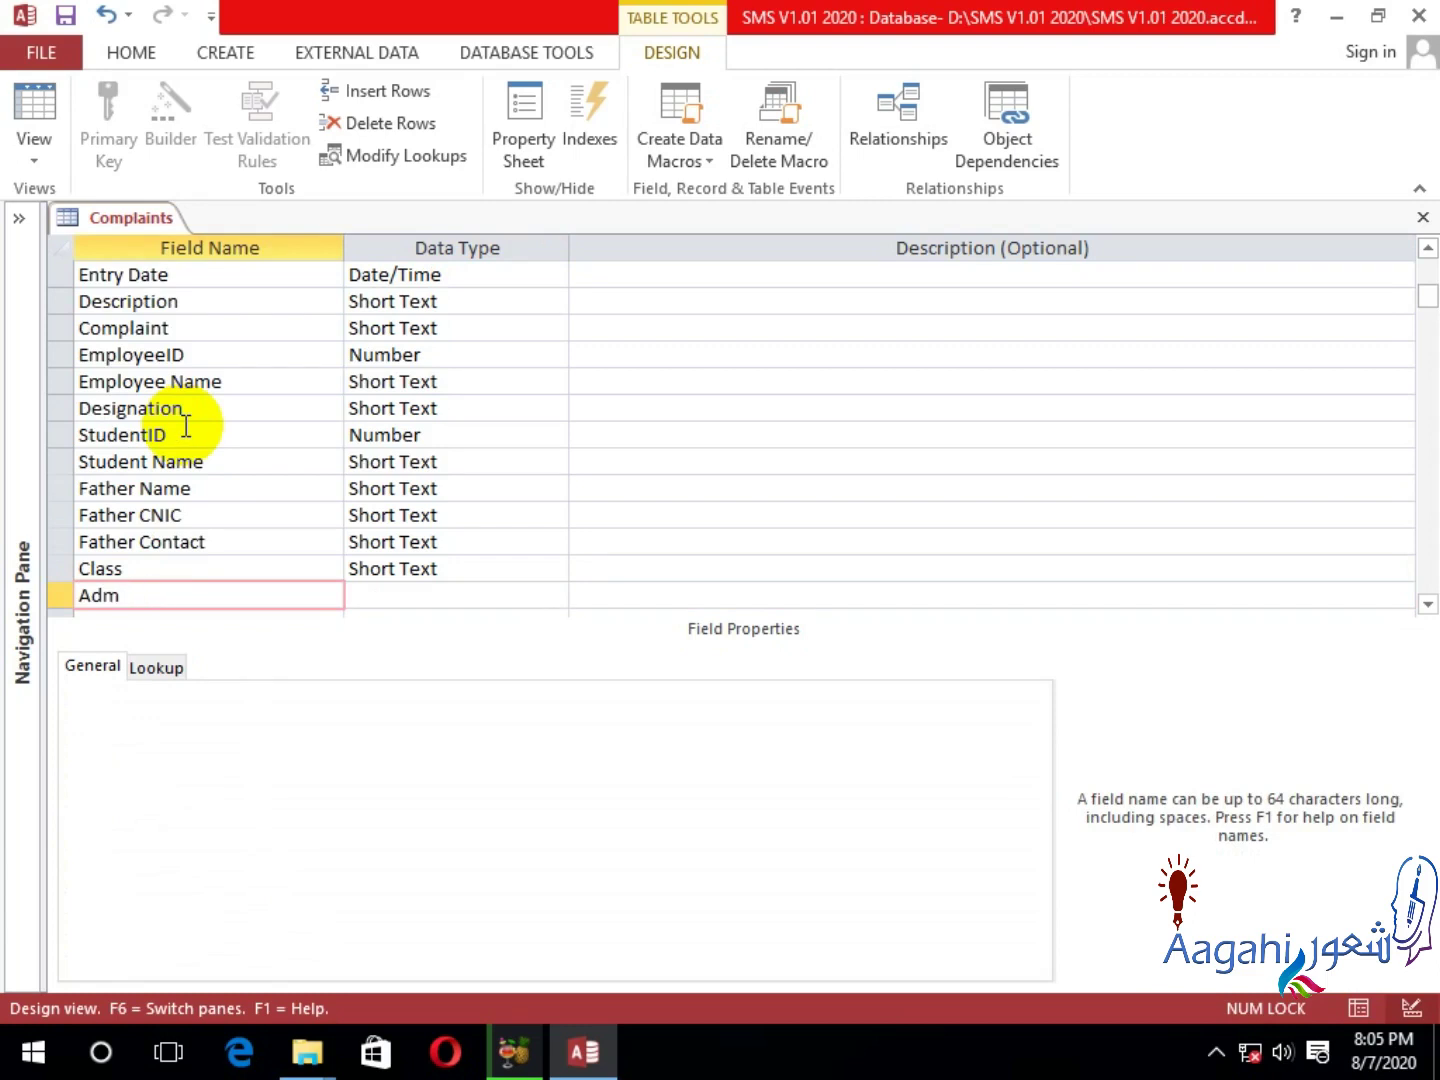
key("Tab")
key("Tab")
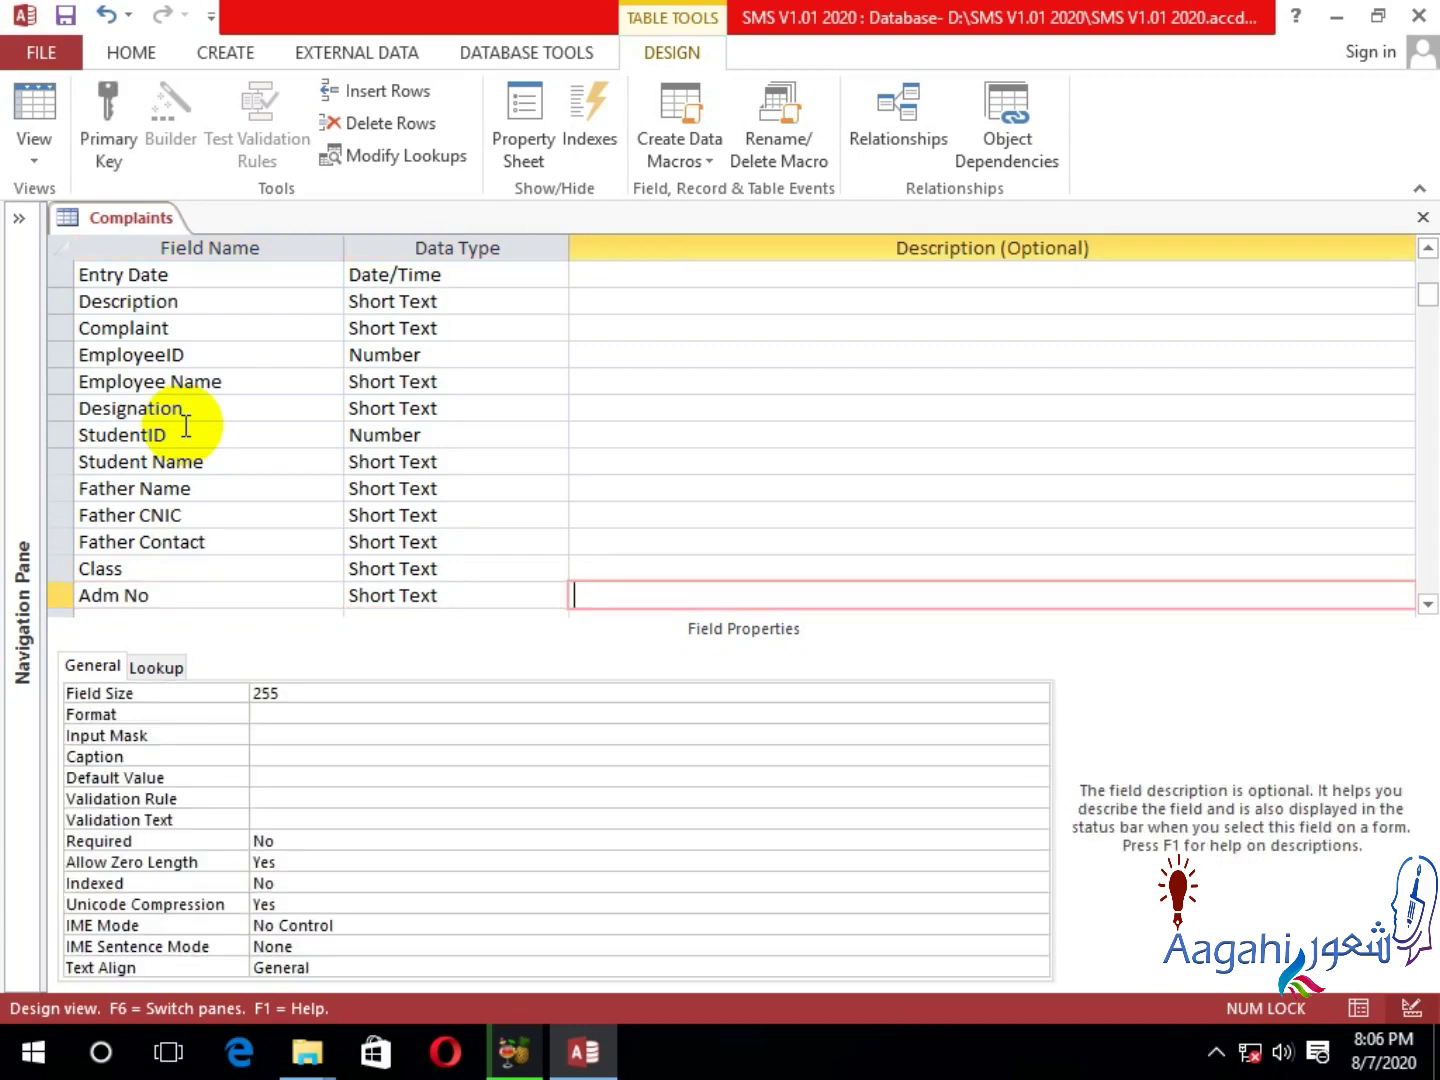
Save the Complaints table, check it in Datasheet View and close it.
key("ctrl+s")
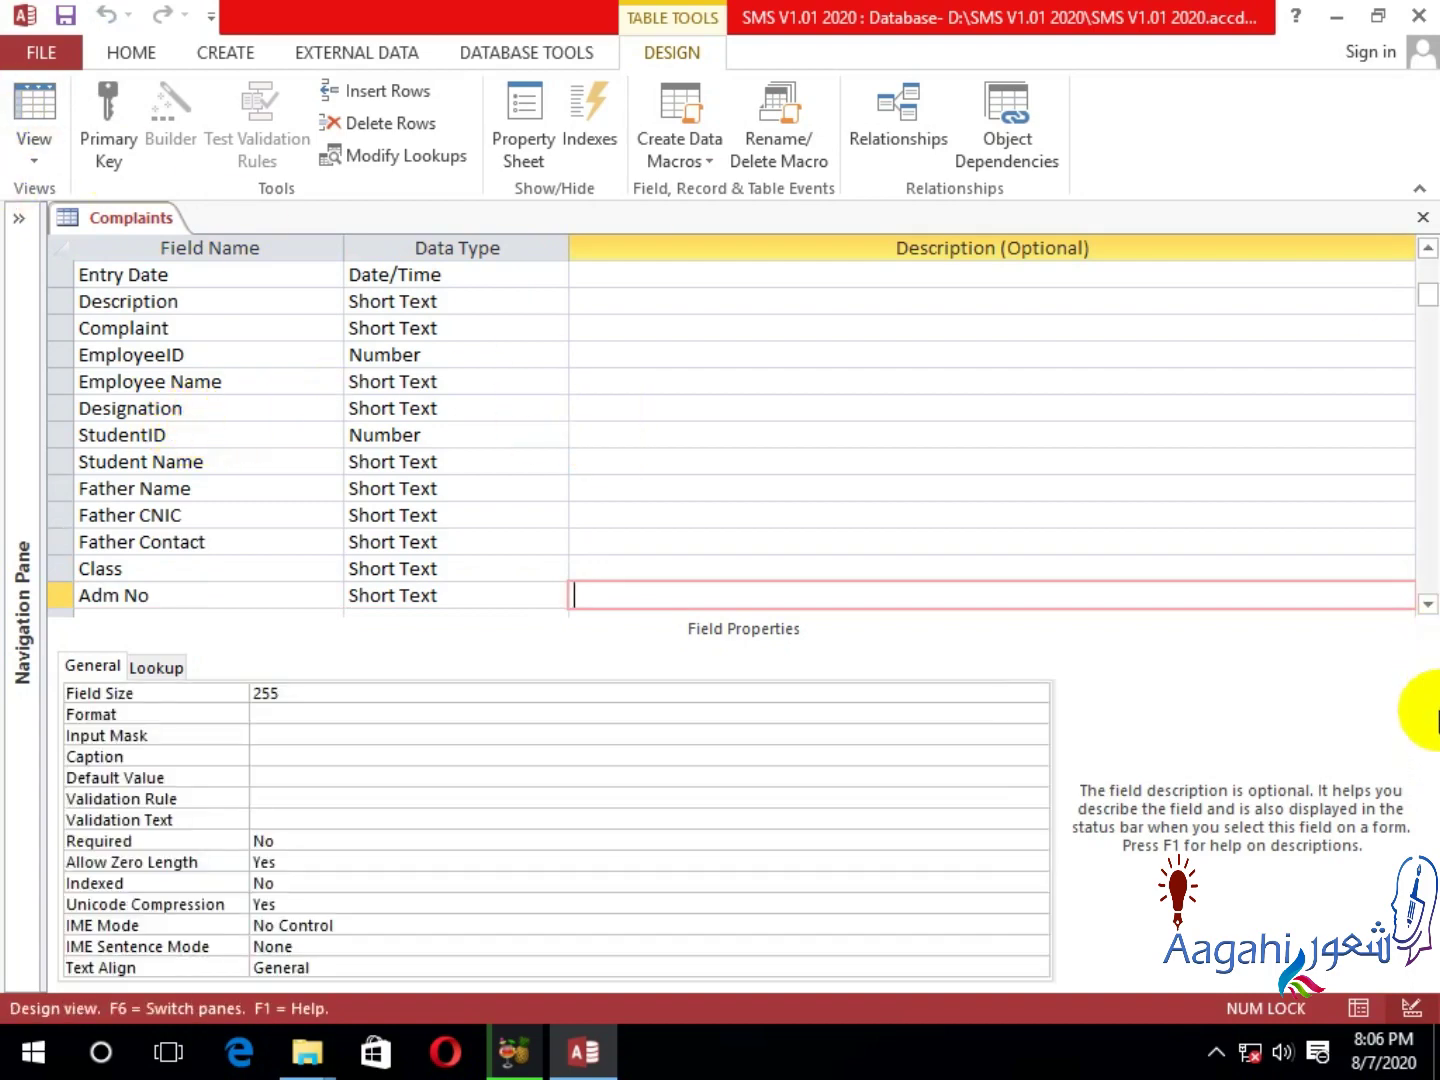
left_click(36, 100)
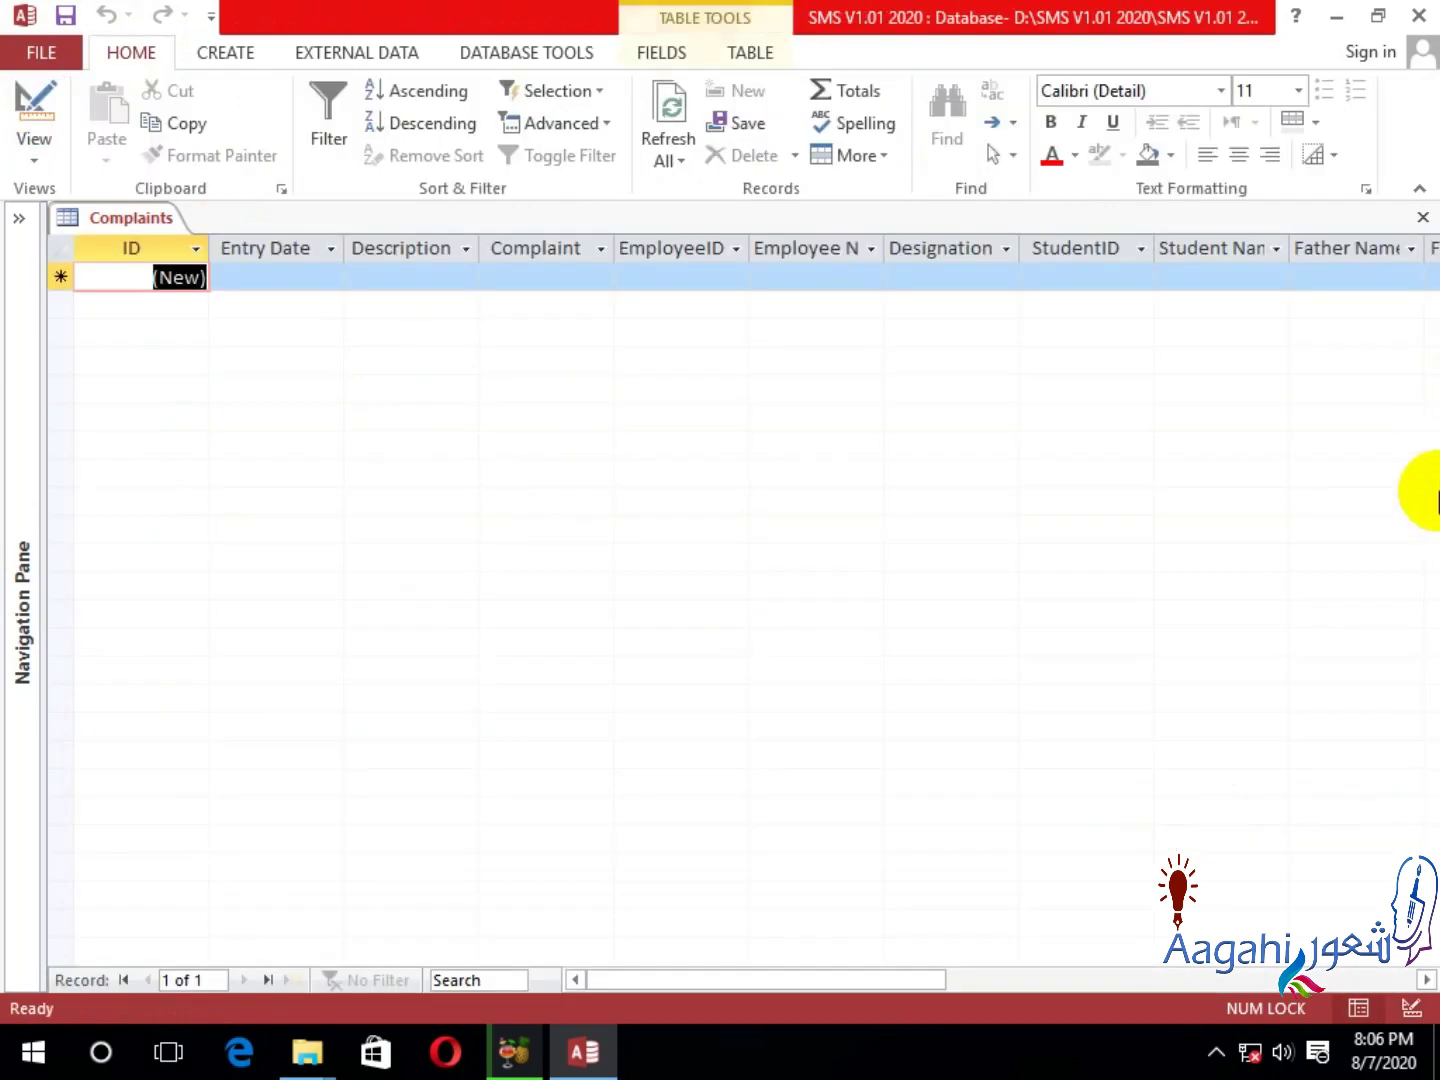
left_click(1423, 217)
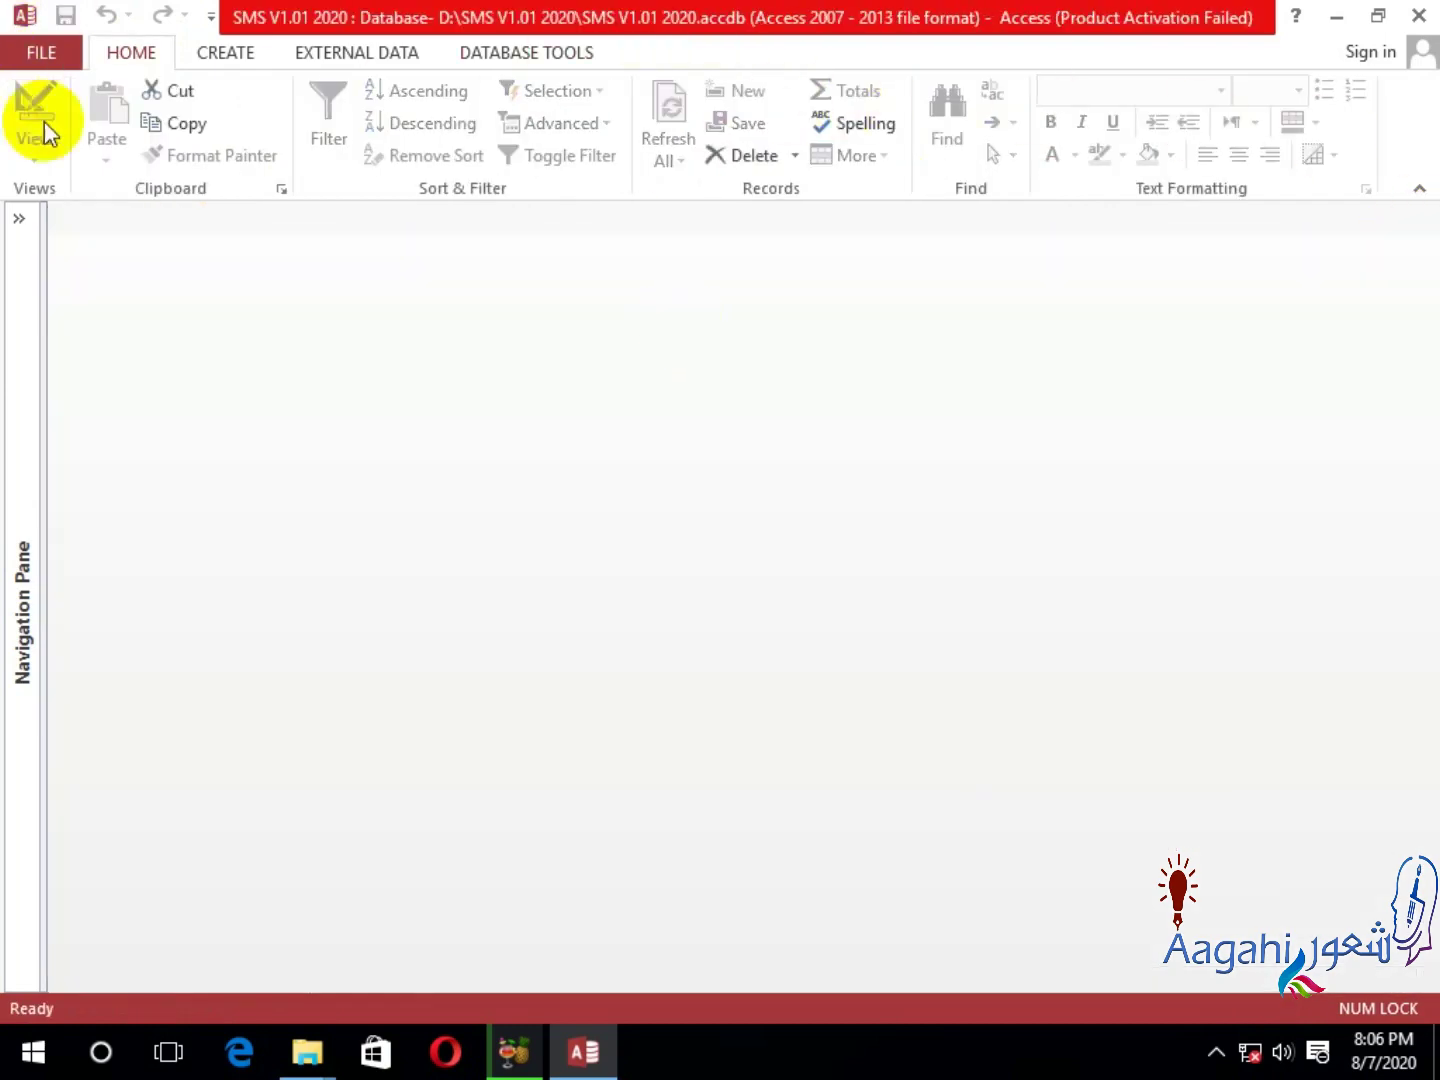
Create a new query in Design View based on the Complaints table.
left_click(225, 52)
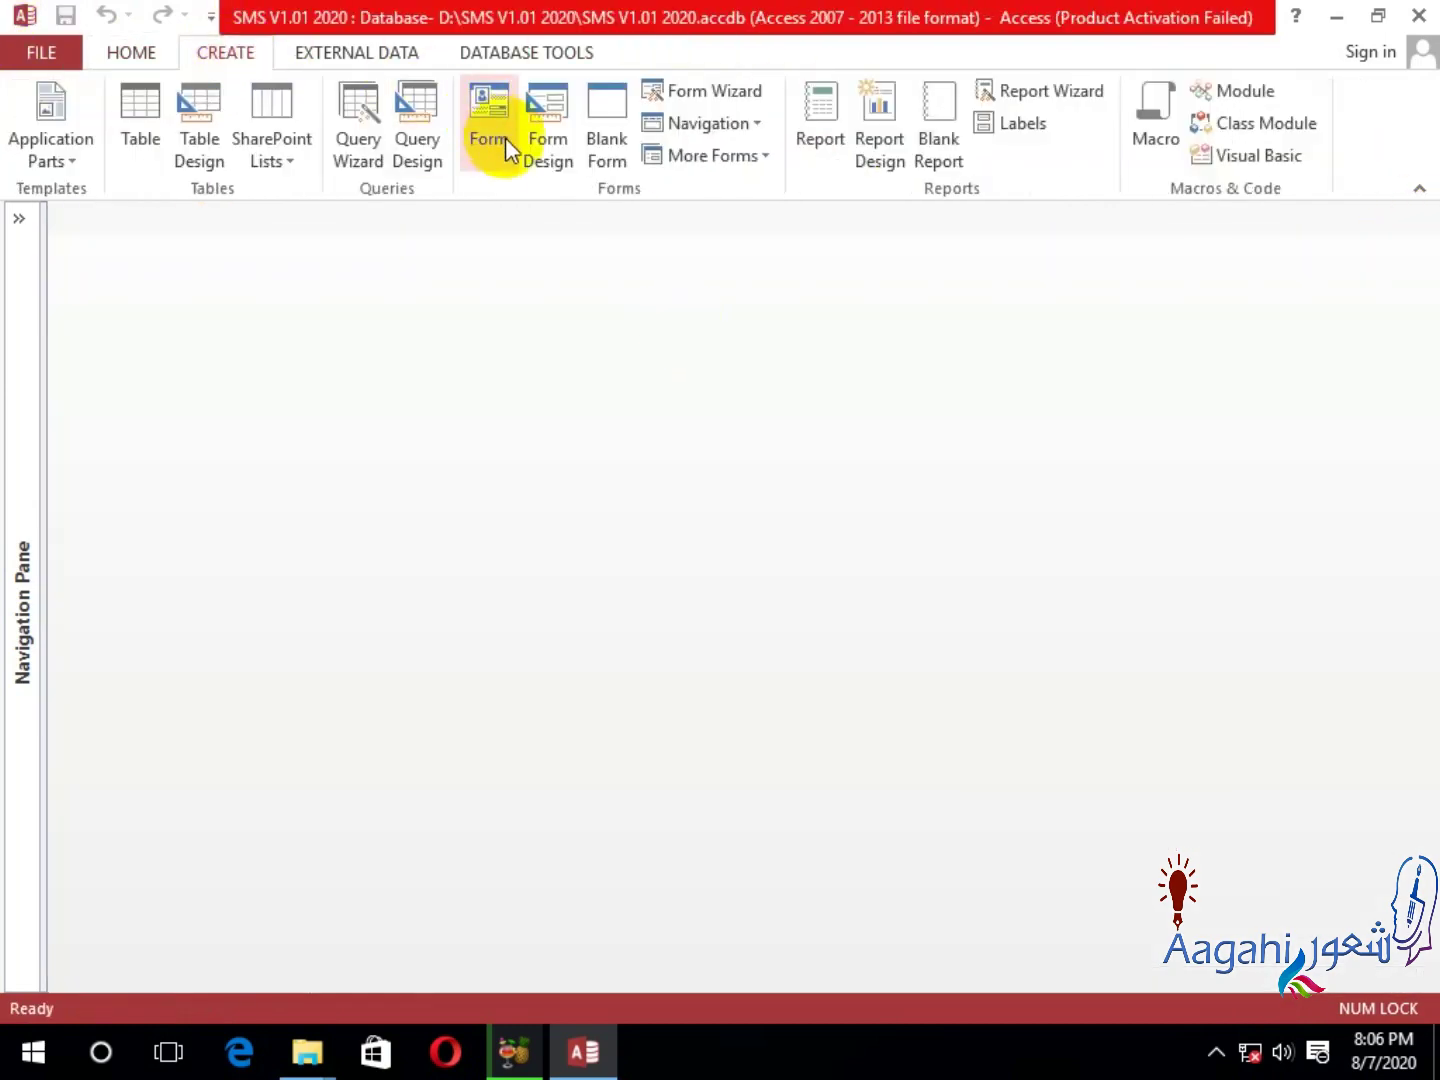
left_click(414, 108)
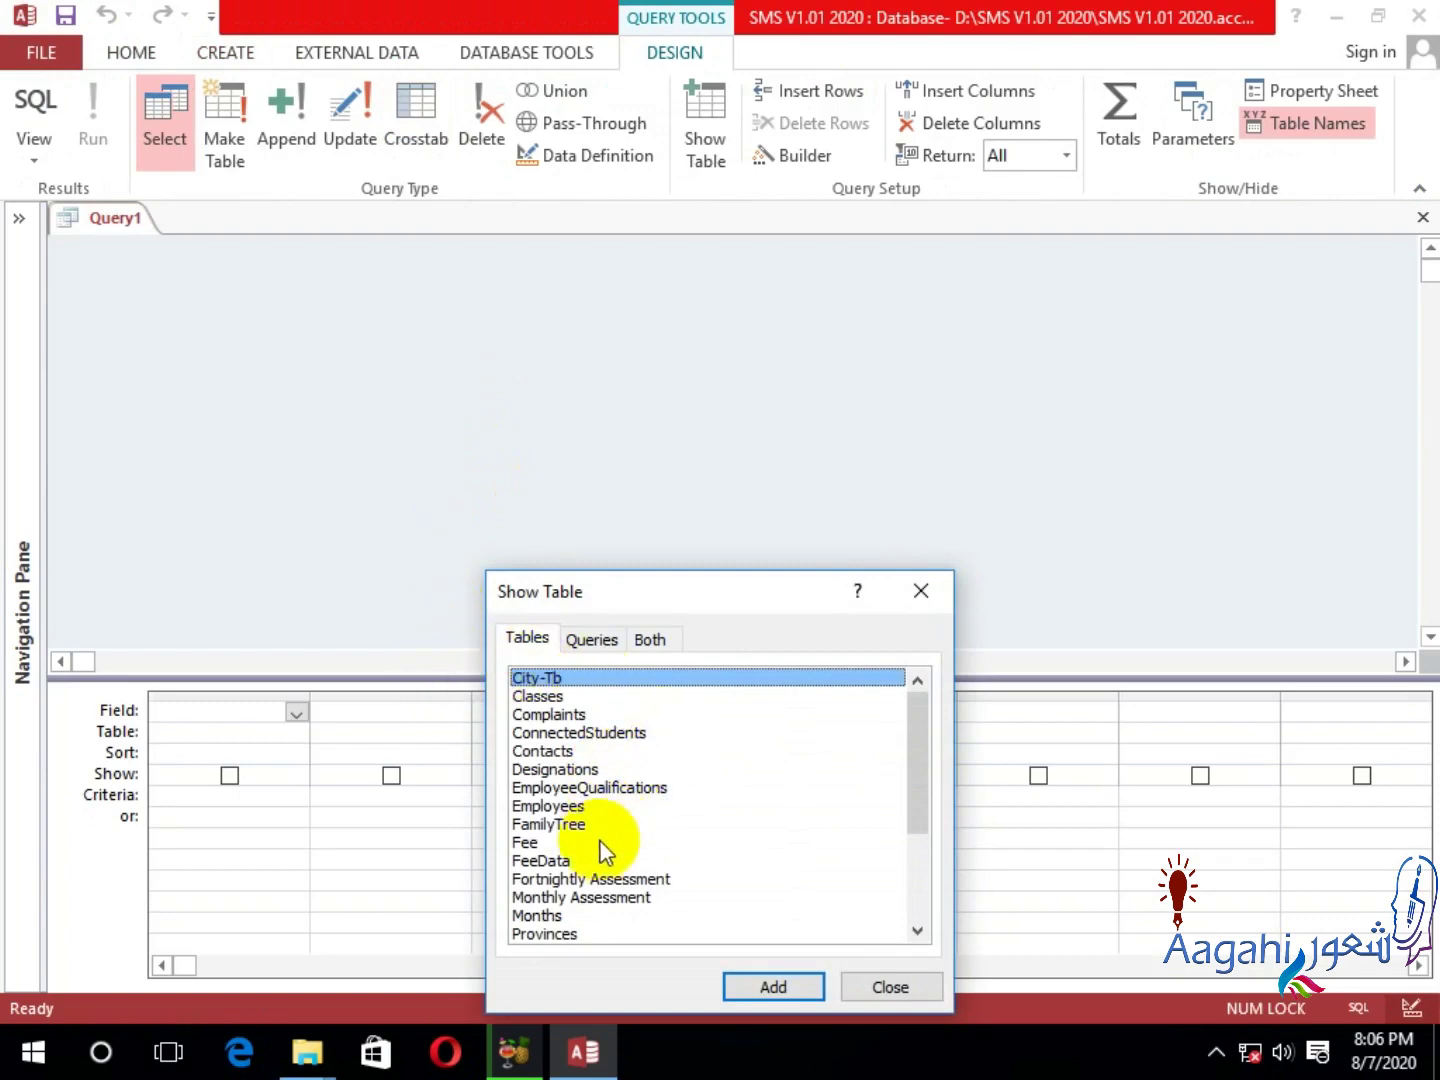
left_click(568, 770)
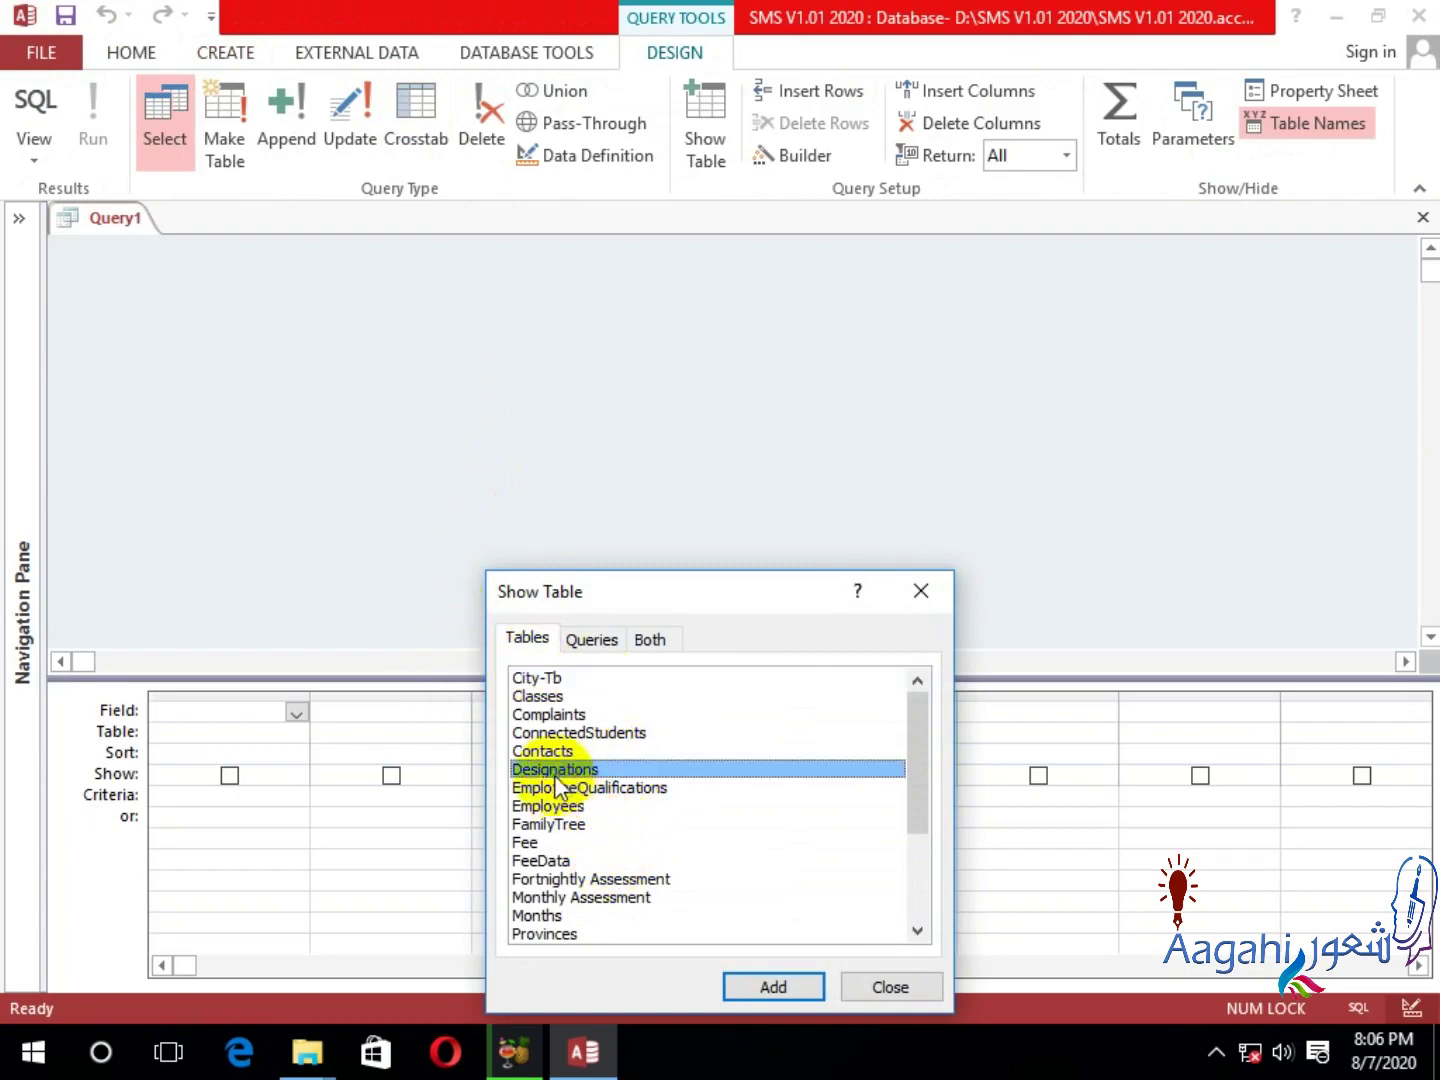
double_click(553, 716)
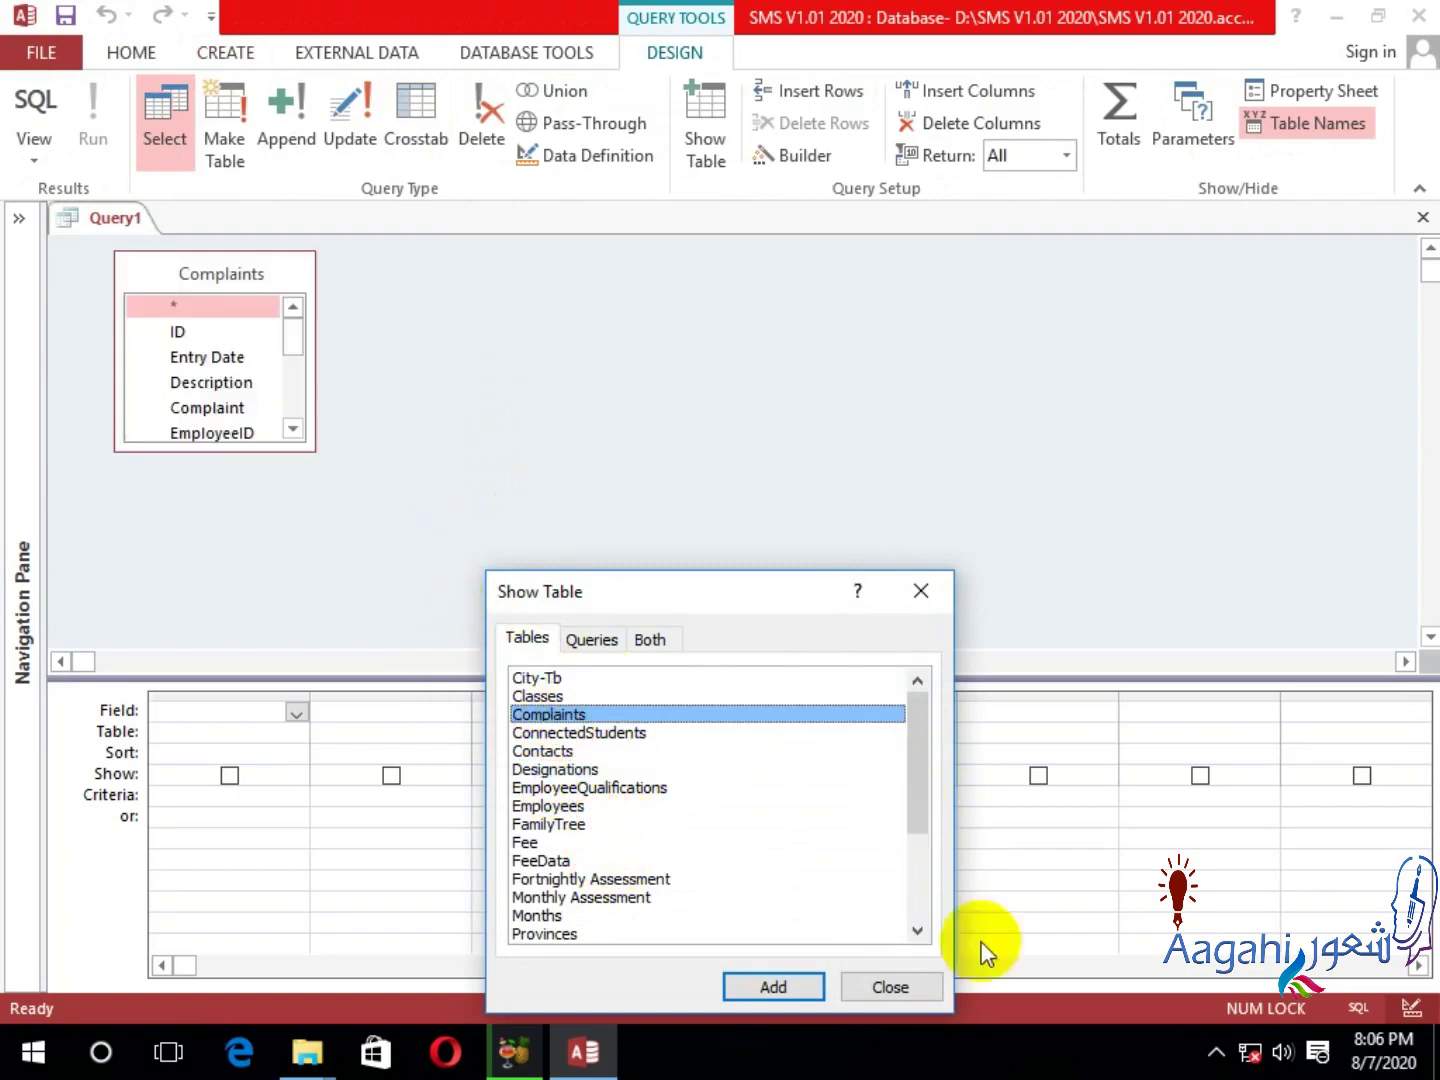
left_click(888, 986)
Enlarge the Complaints field list and add all its fields (*) to the query grid's first column.
left_click_drag(307, 455, 410, 594)
left_click(203, 314)
double_click(202, 314)
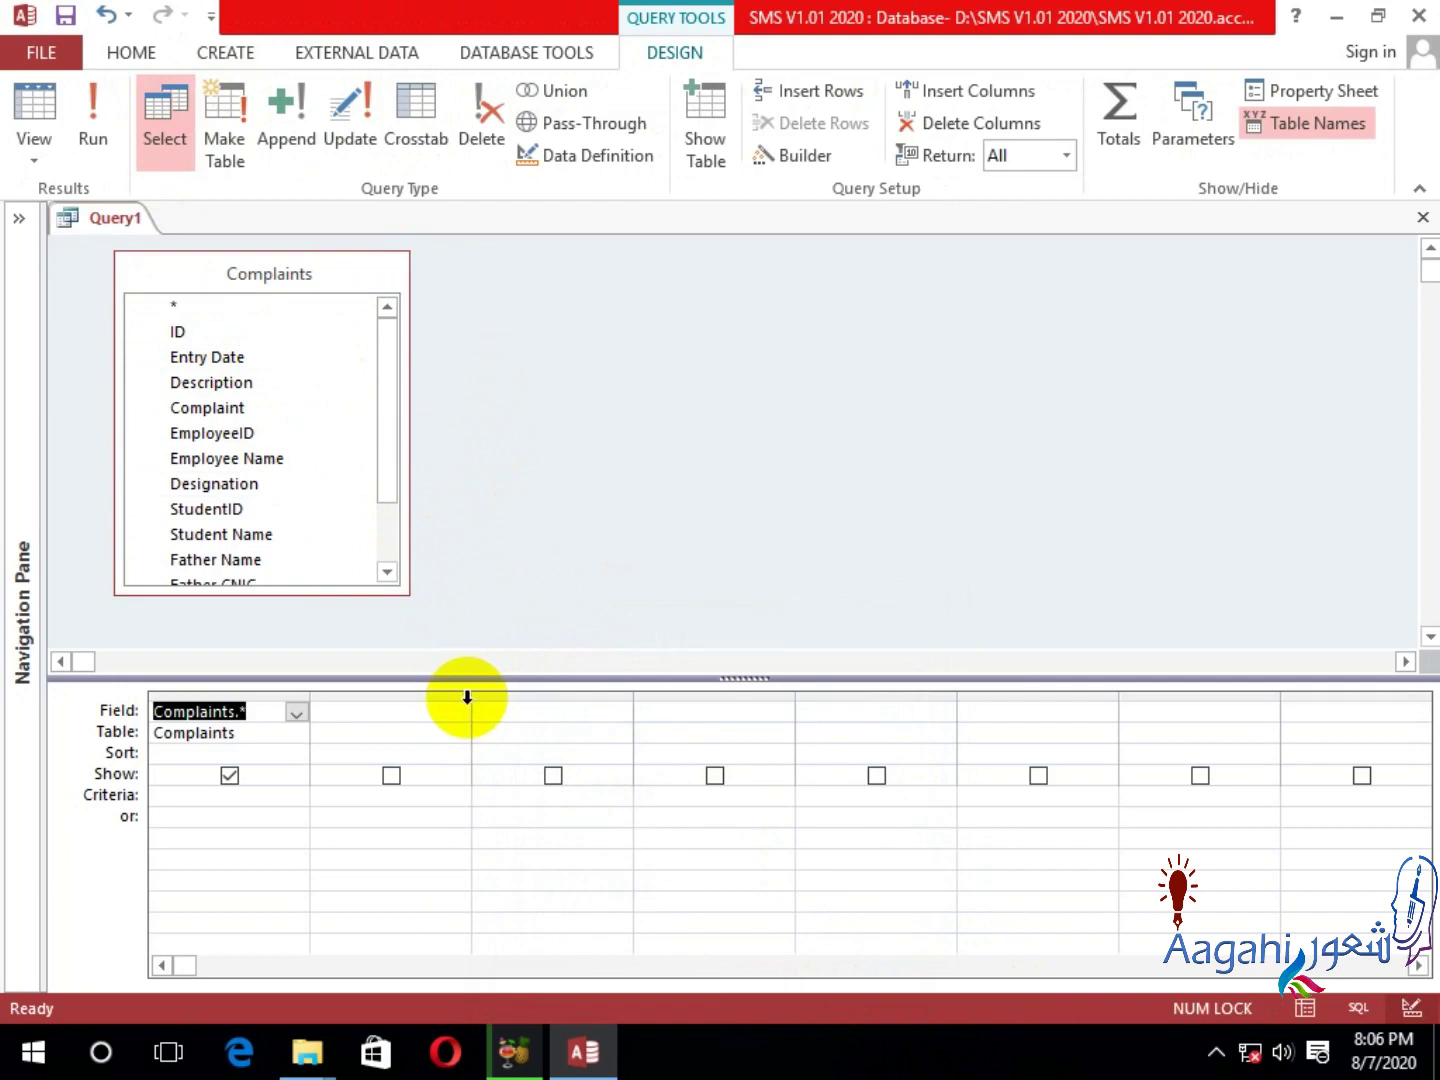
Widen the query grid's second column and enter the calculated field Counter: IIf(IsNull([ID]),0,1) in it.
left_click_drag(474, 692, 1060, 760)
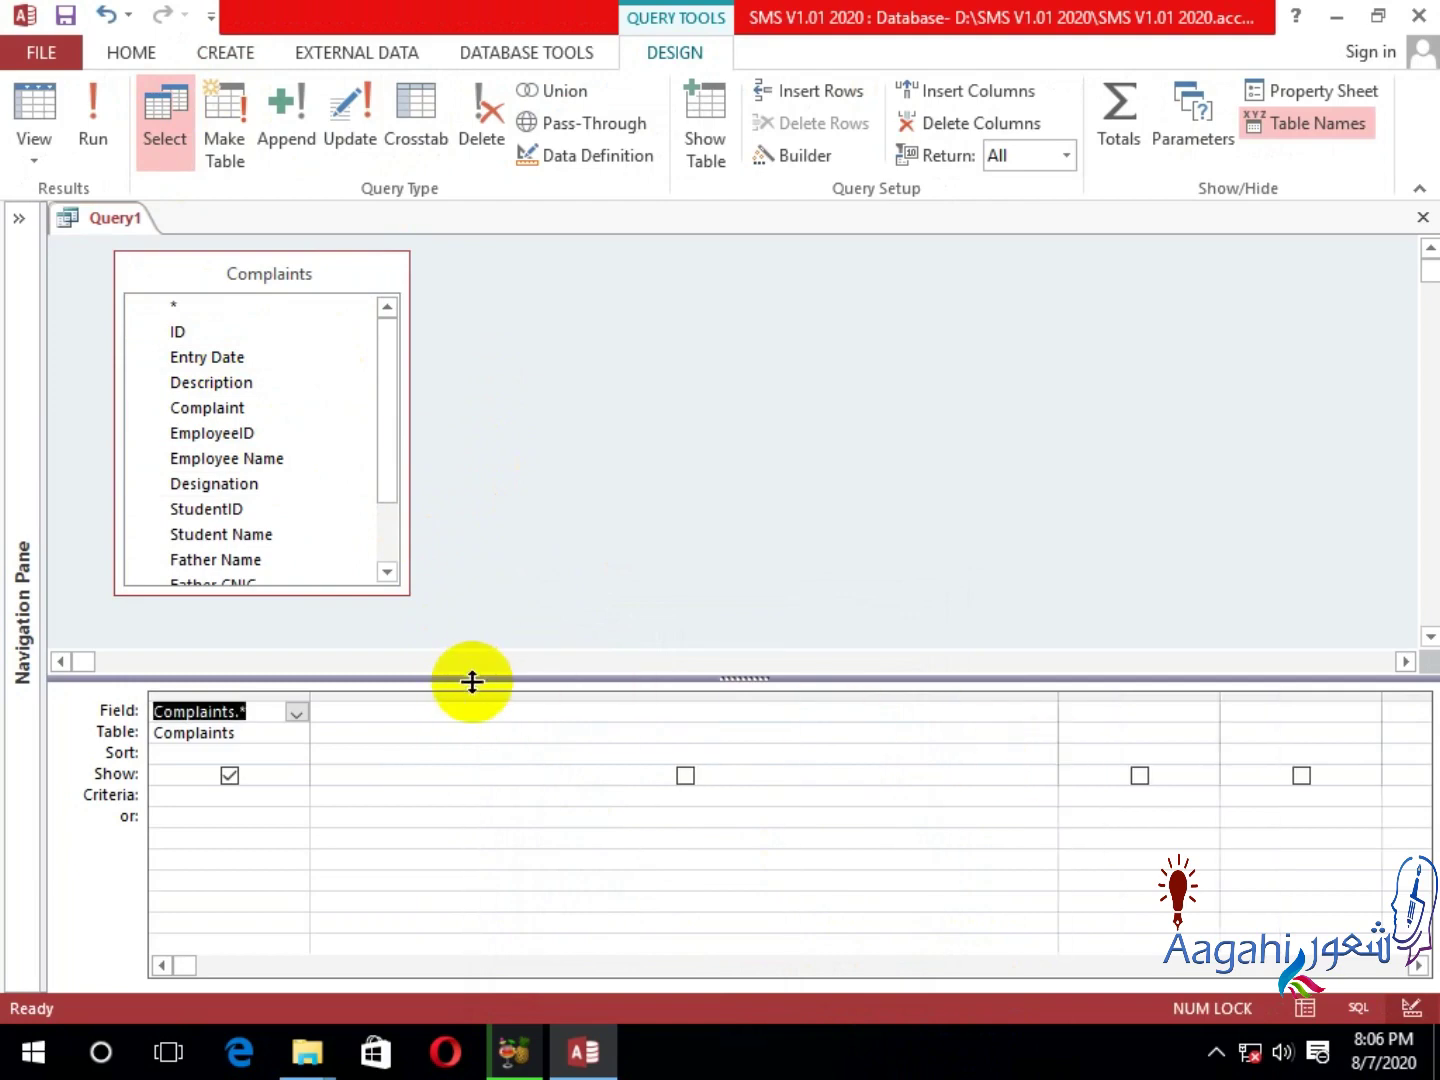
left_click(476, 694)
left_click(484, 707)
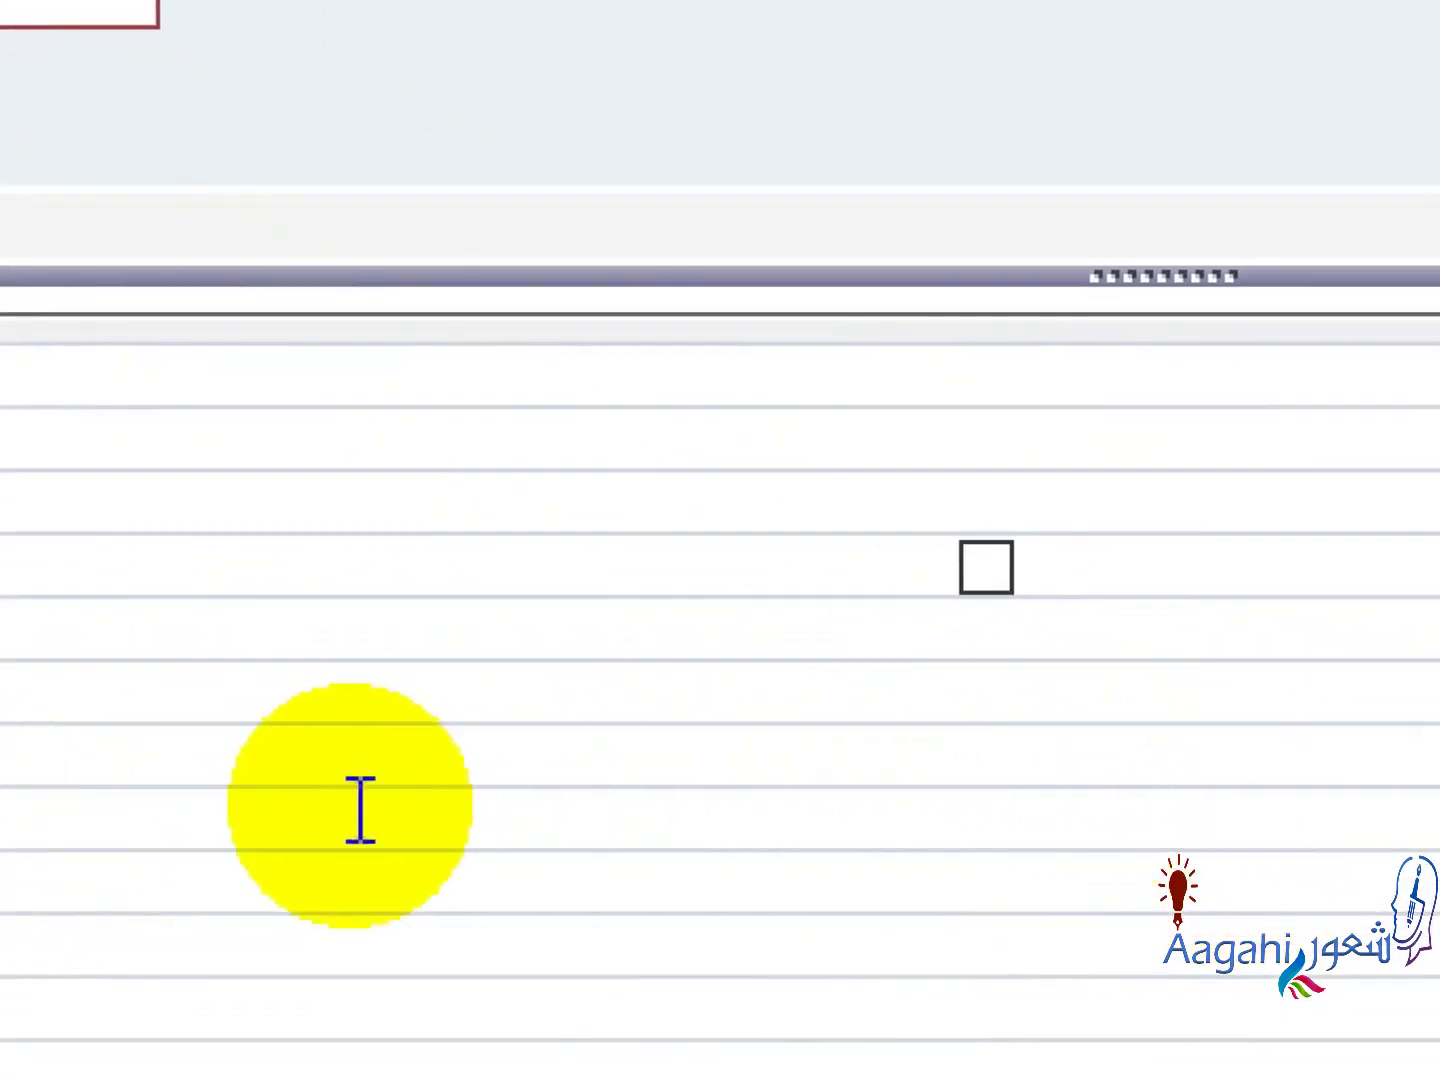
type("Counter")
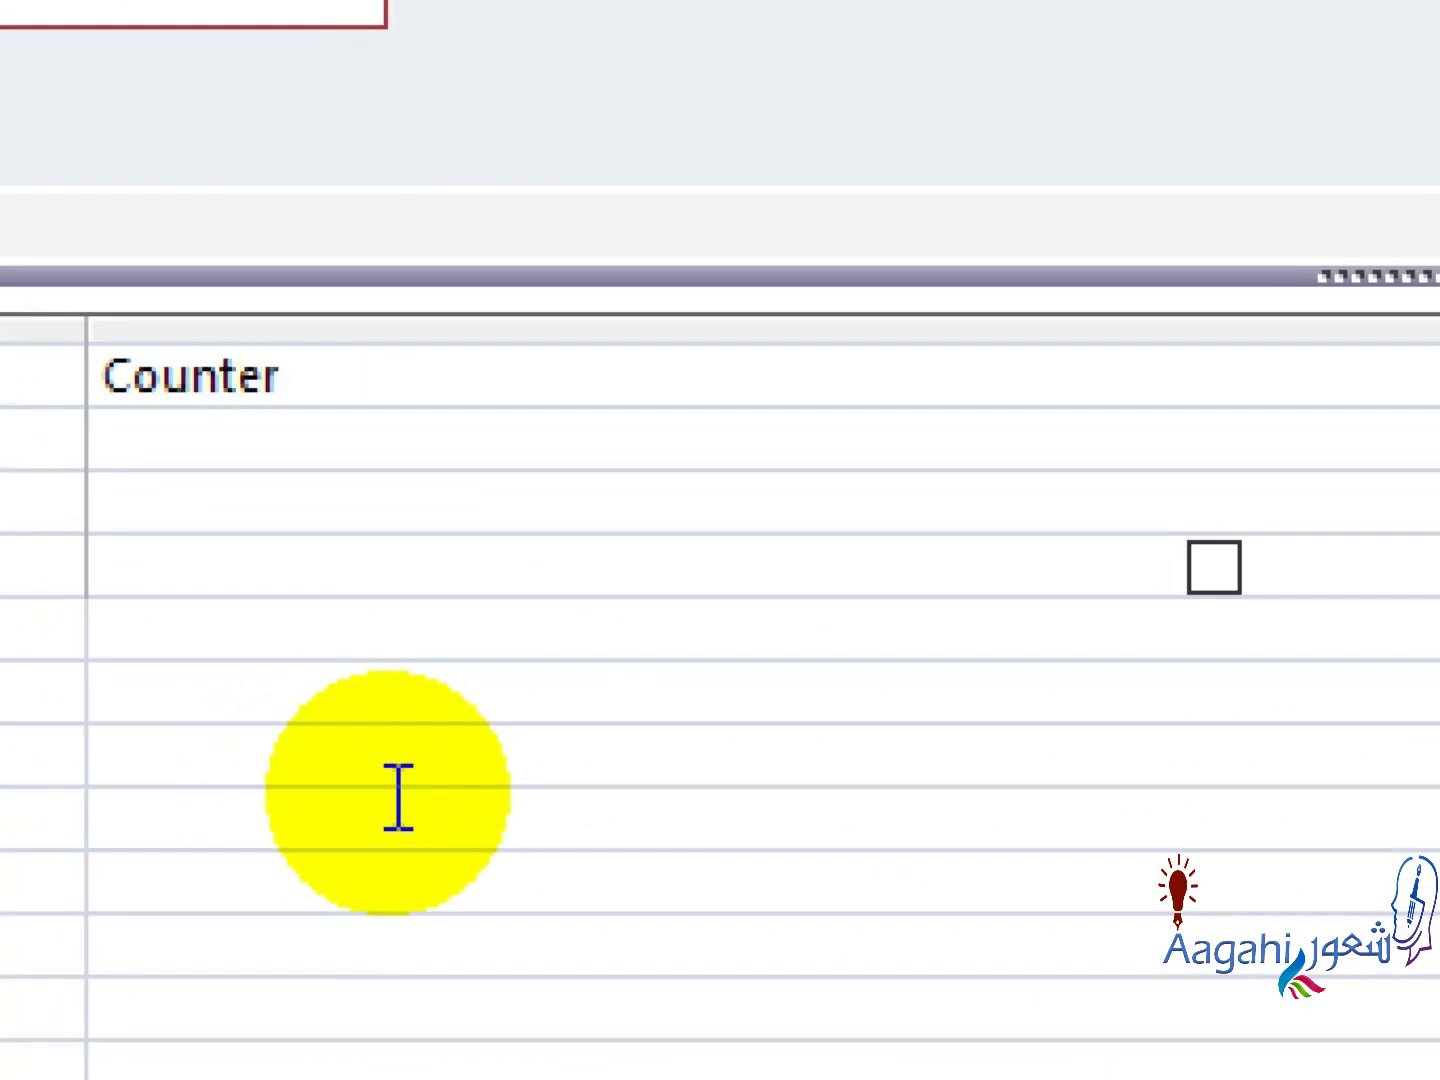
type(": IIf(IsNull([ID]),0,1)")
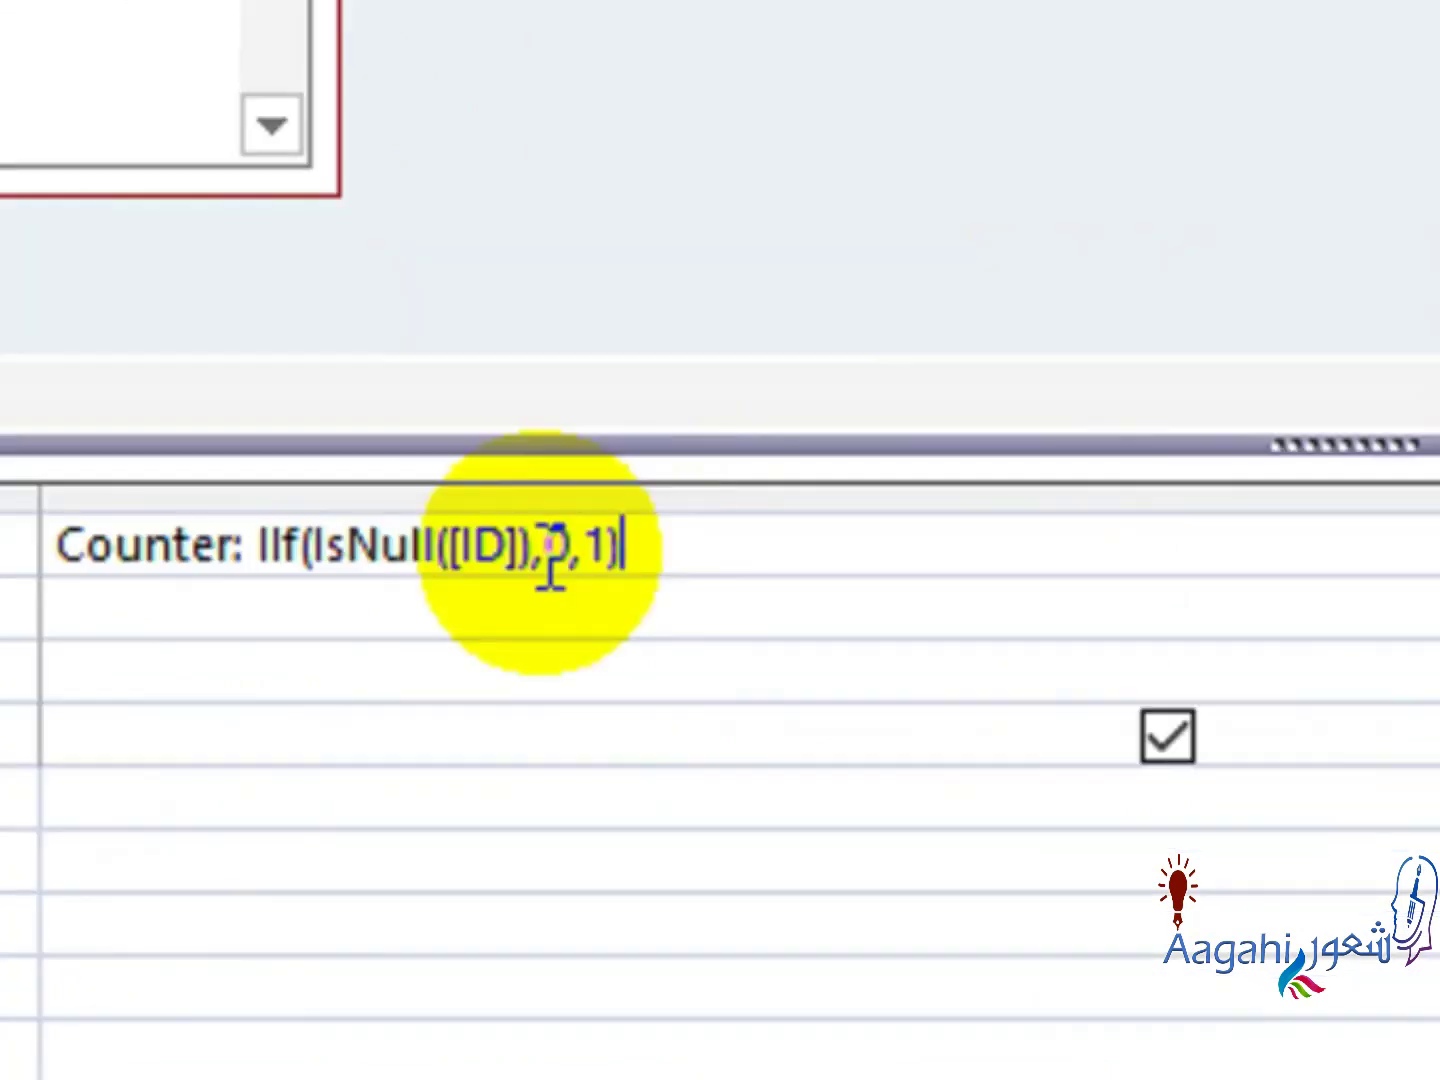
Save the query as ComplaintsQry.
left_click(648, 608)
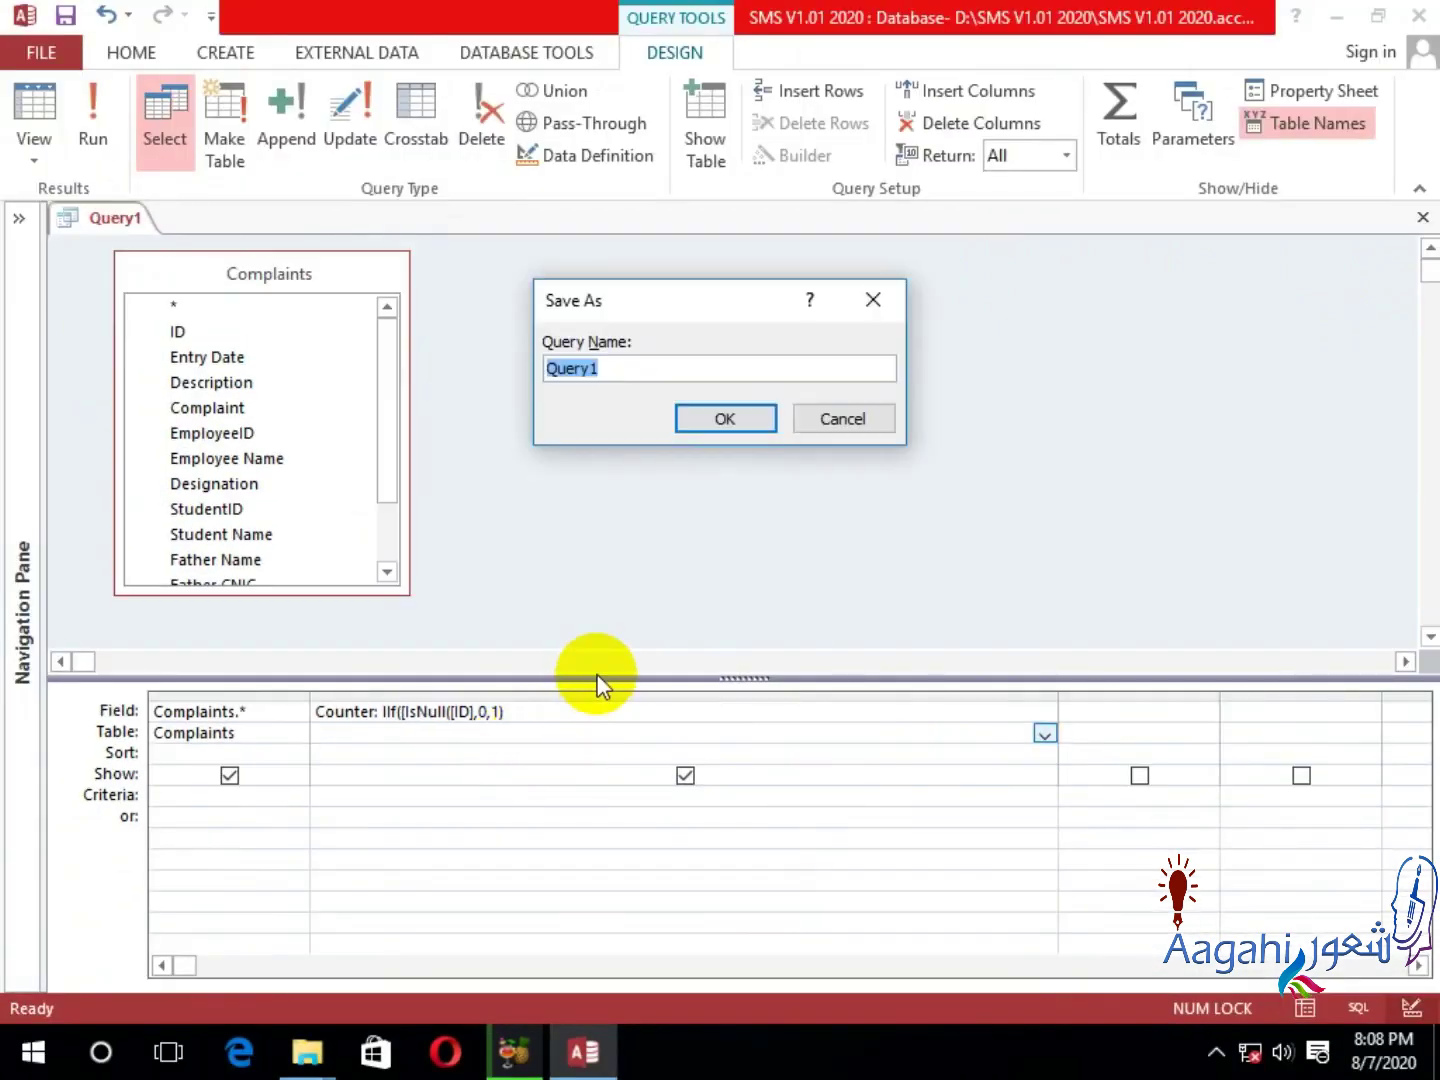
type("Complaints")
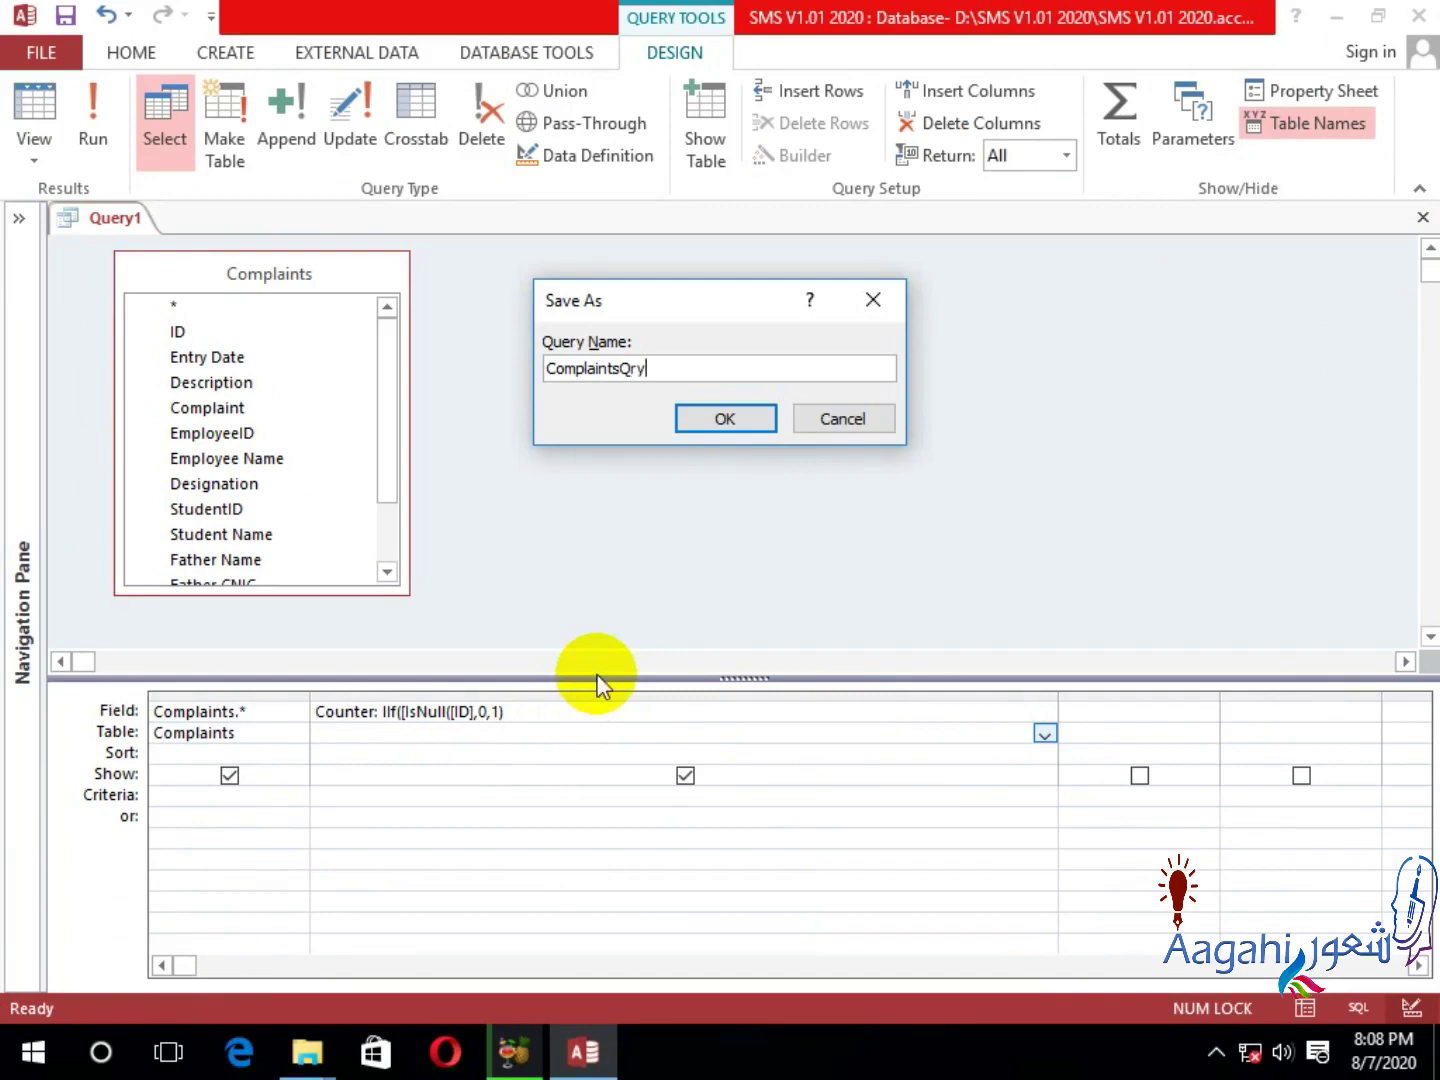
left_click(735, 421)
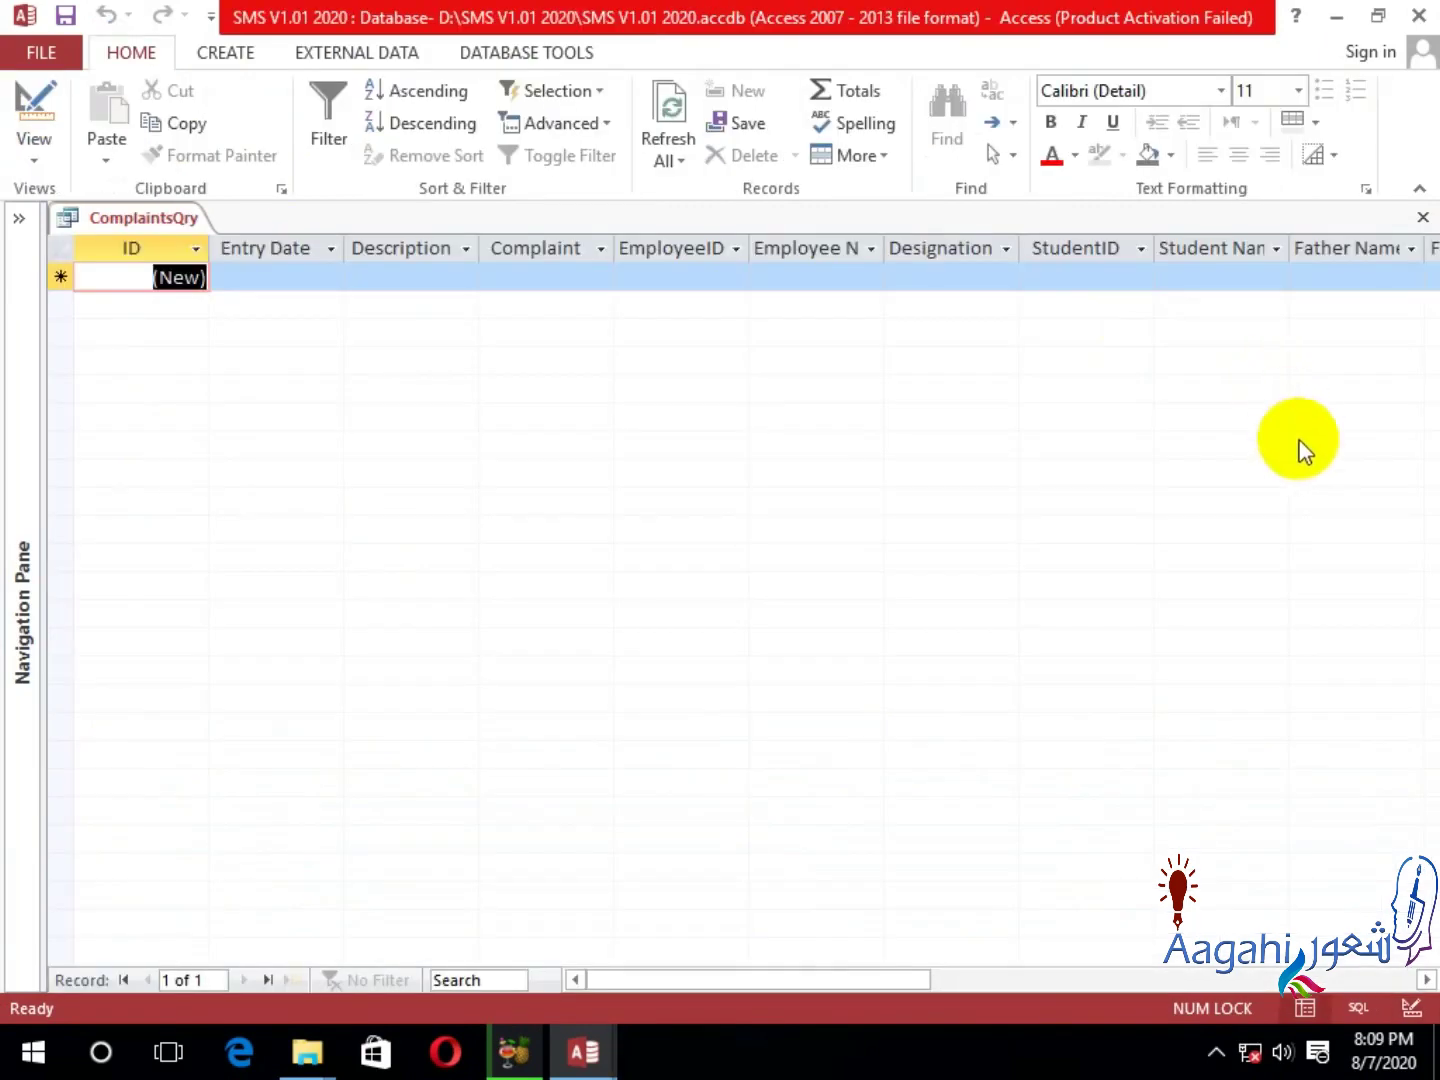
Check the last columns of the ComplaintsQry datasheet and close the query, saving its design changes.
left_click_drag(929, 971, 1234, 988)
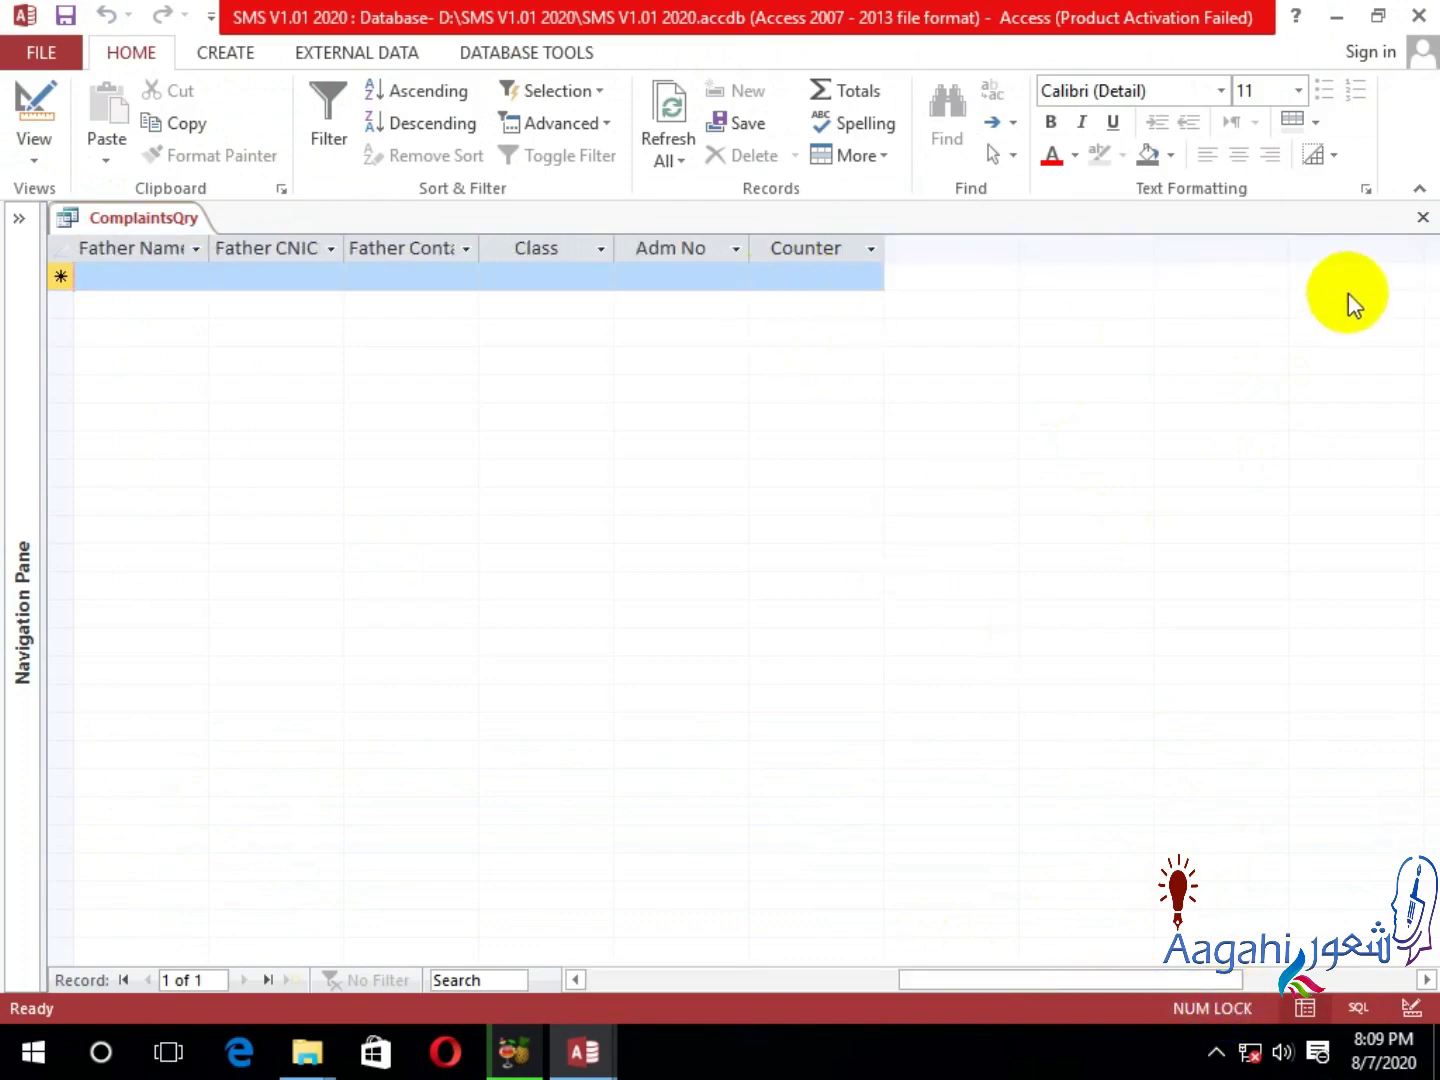
left_click(1424, 217)
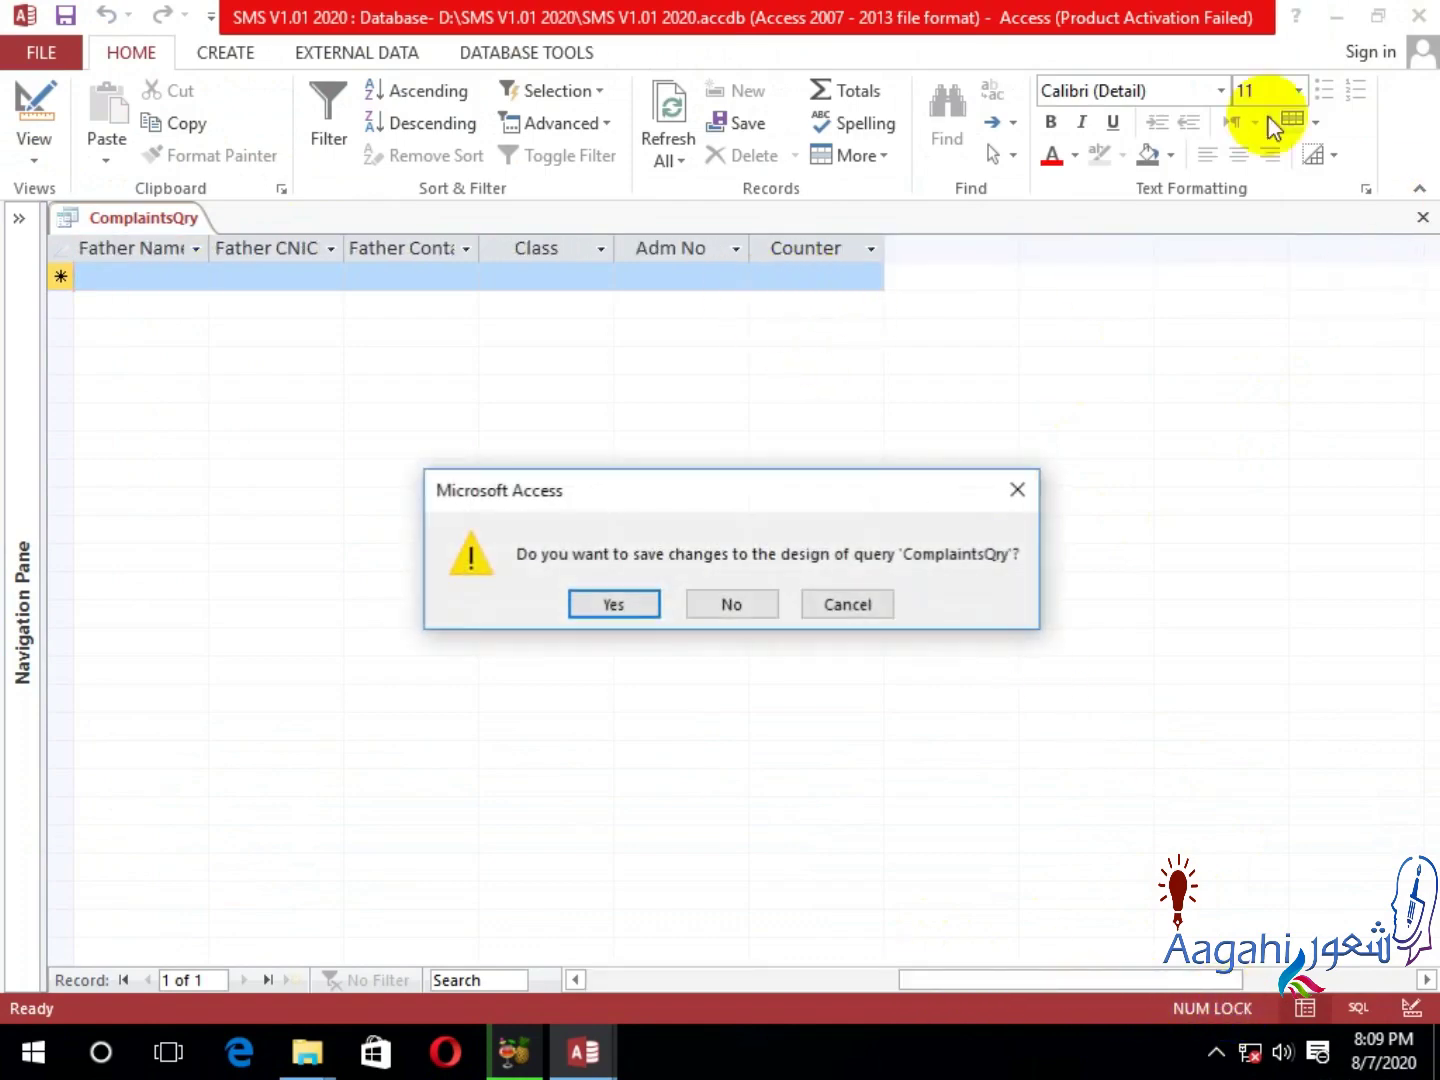
left_click(610, 604)
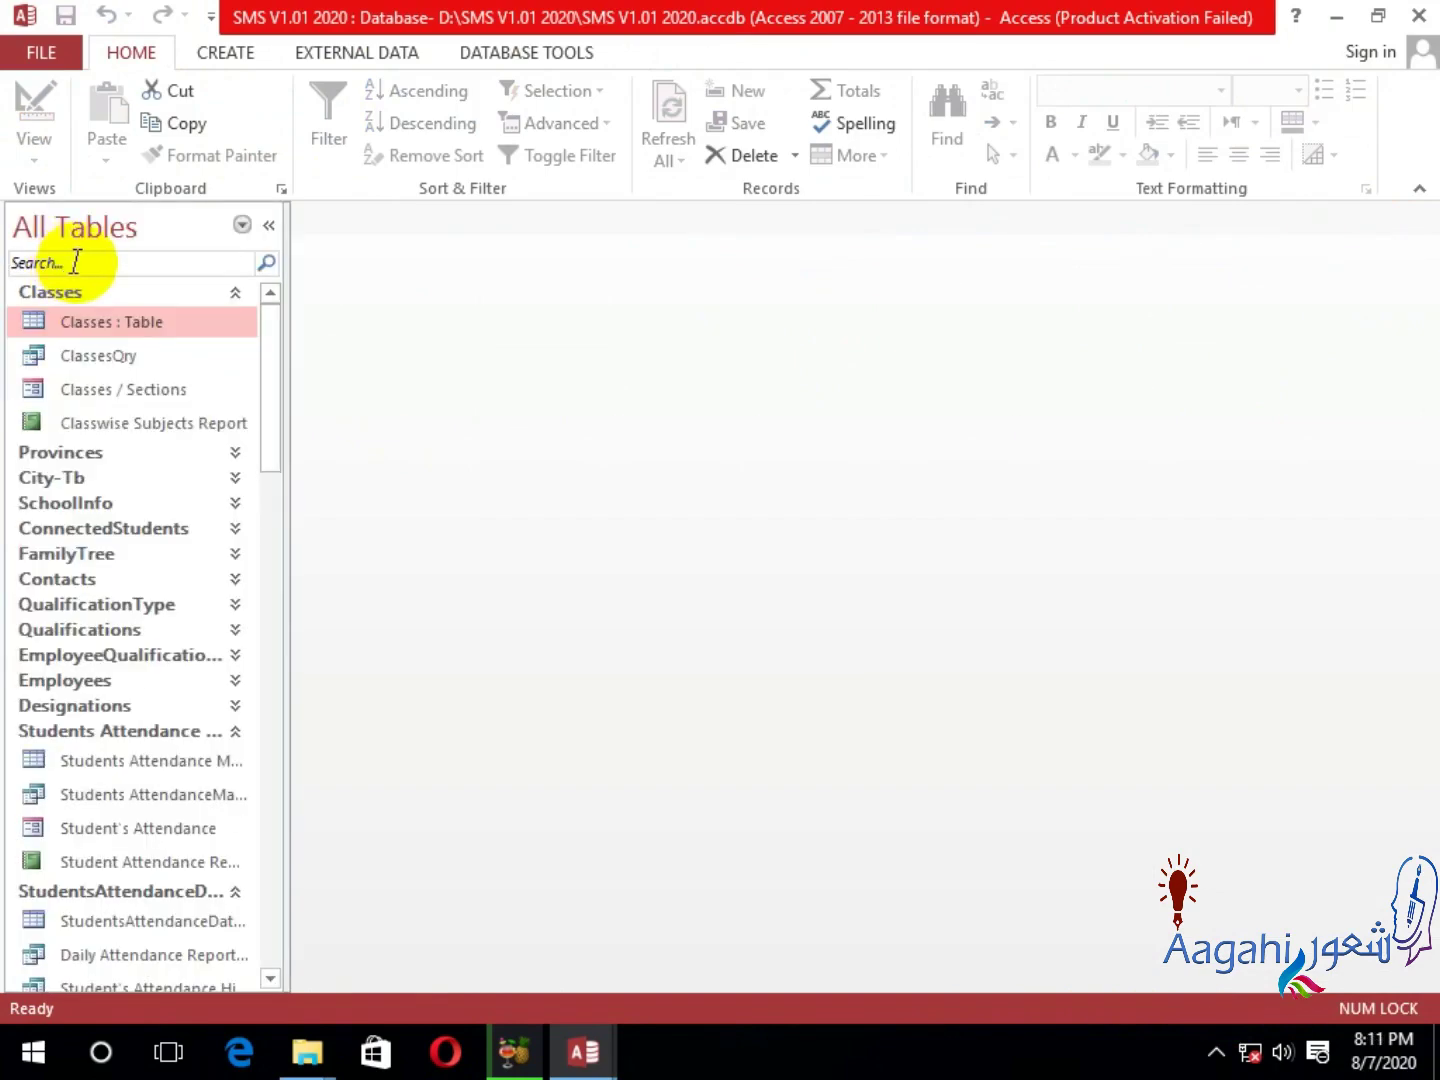
Open the Student's Attendance form to examine its attendance subform, and close it.
left_click(212, 828)
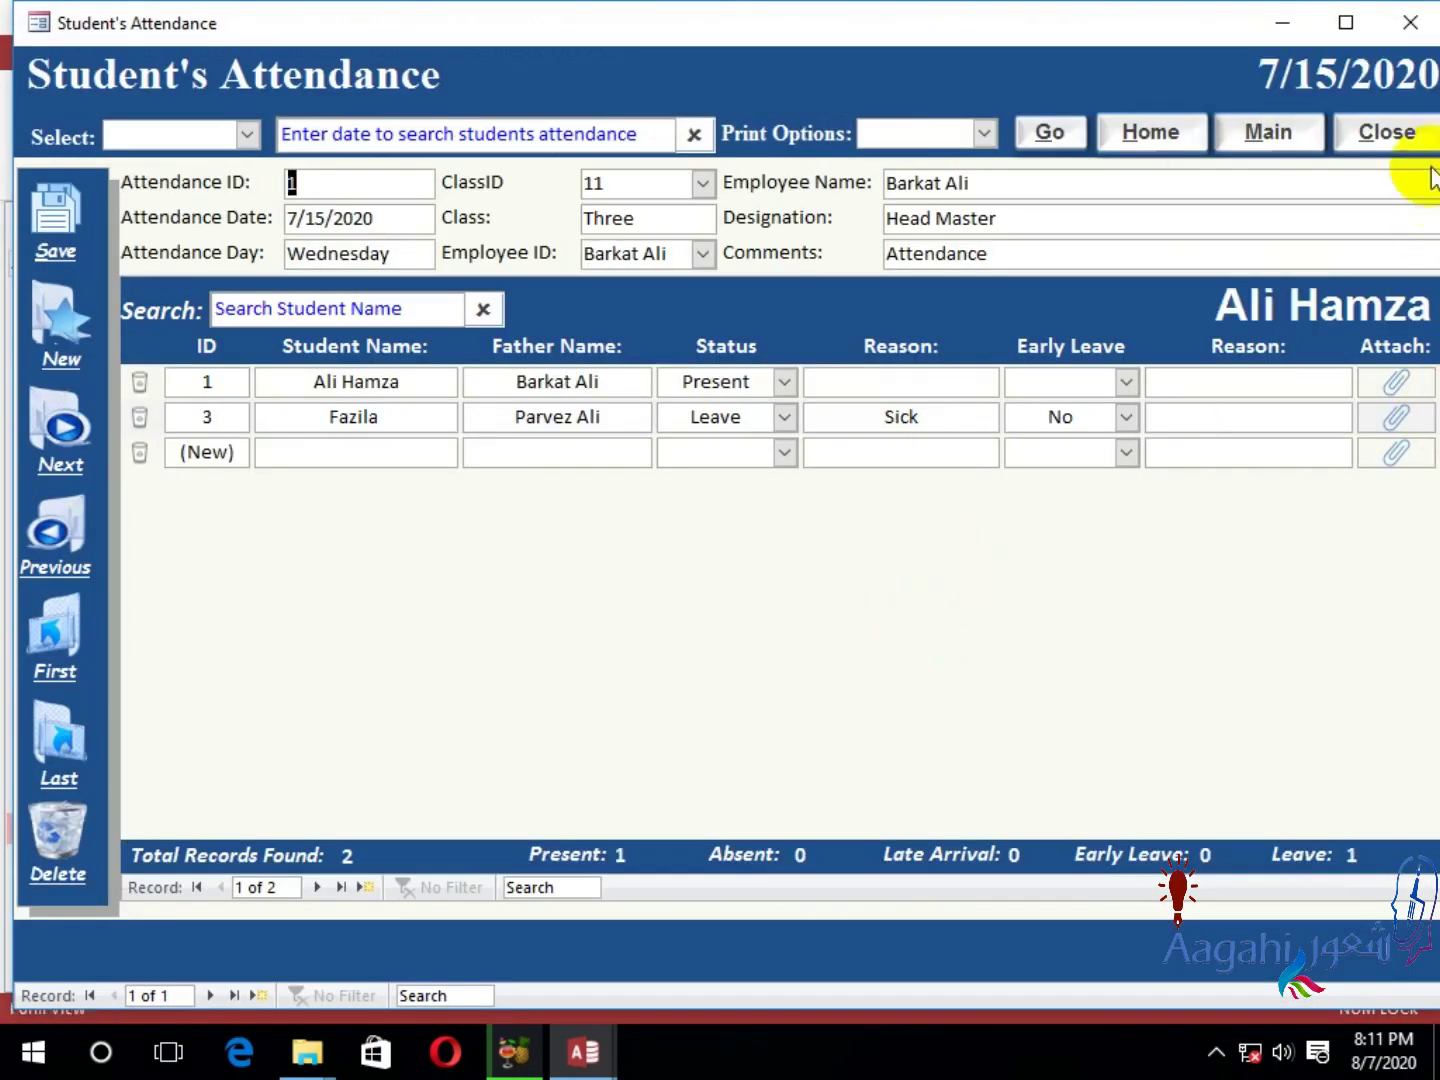
left_click(1408, 23)
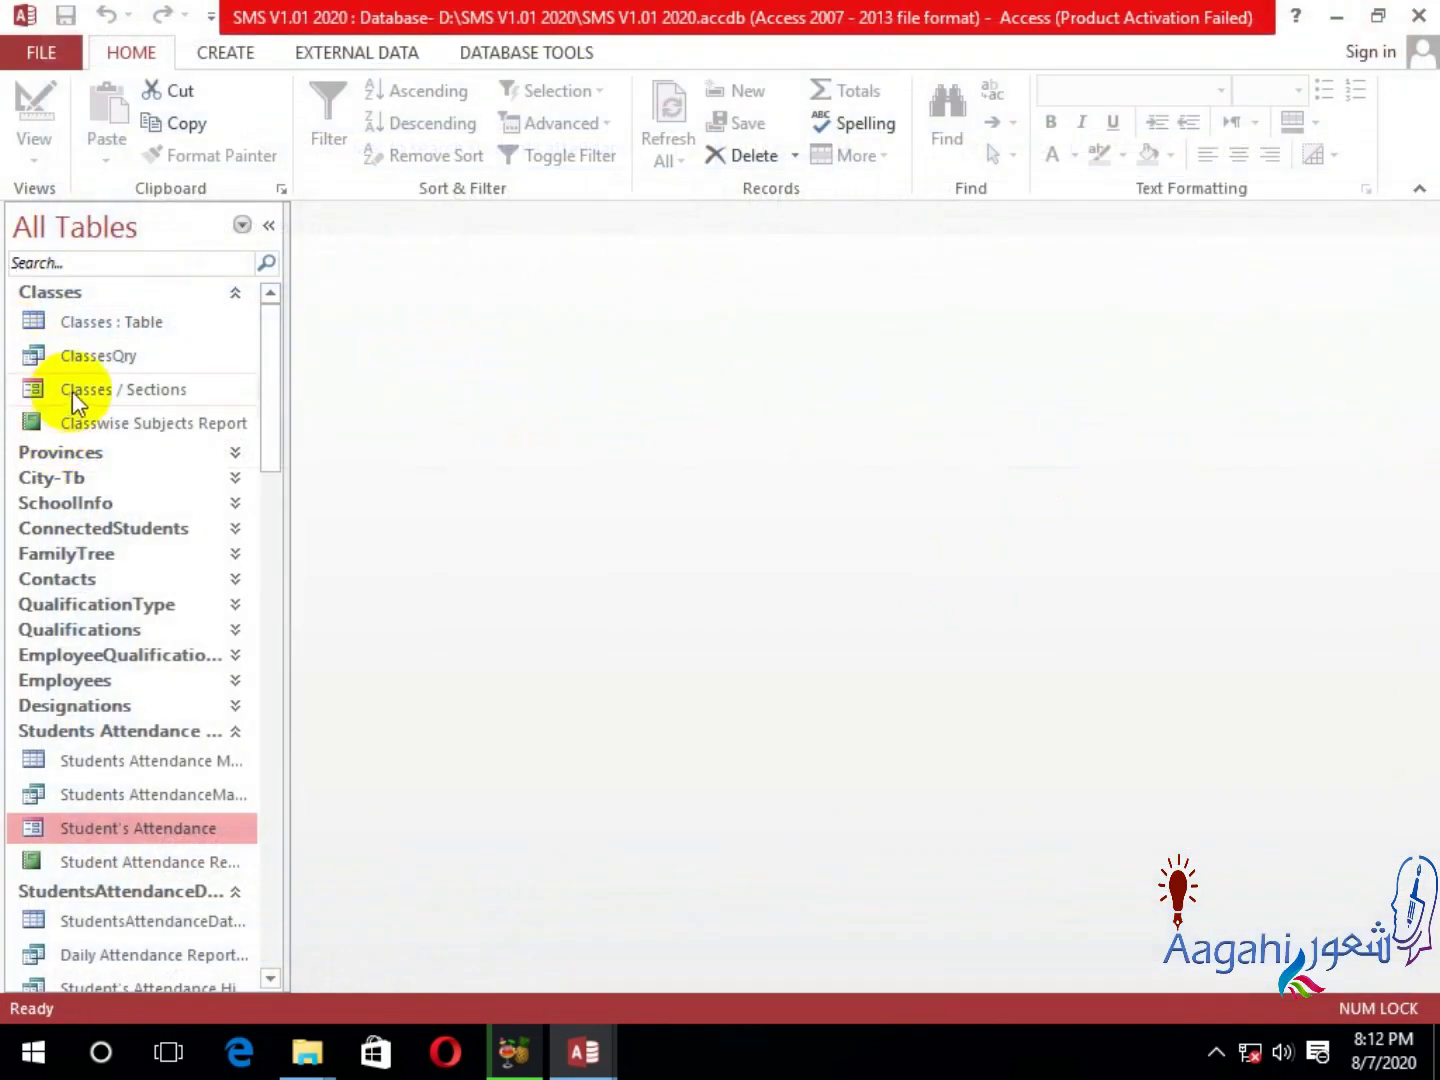
Duplicate the StudentsAttData Sbfrm form under the name Complaints.
scroll(124, 890, "down", 1)
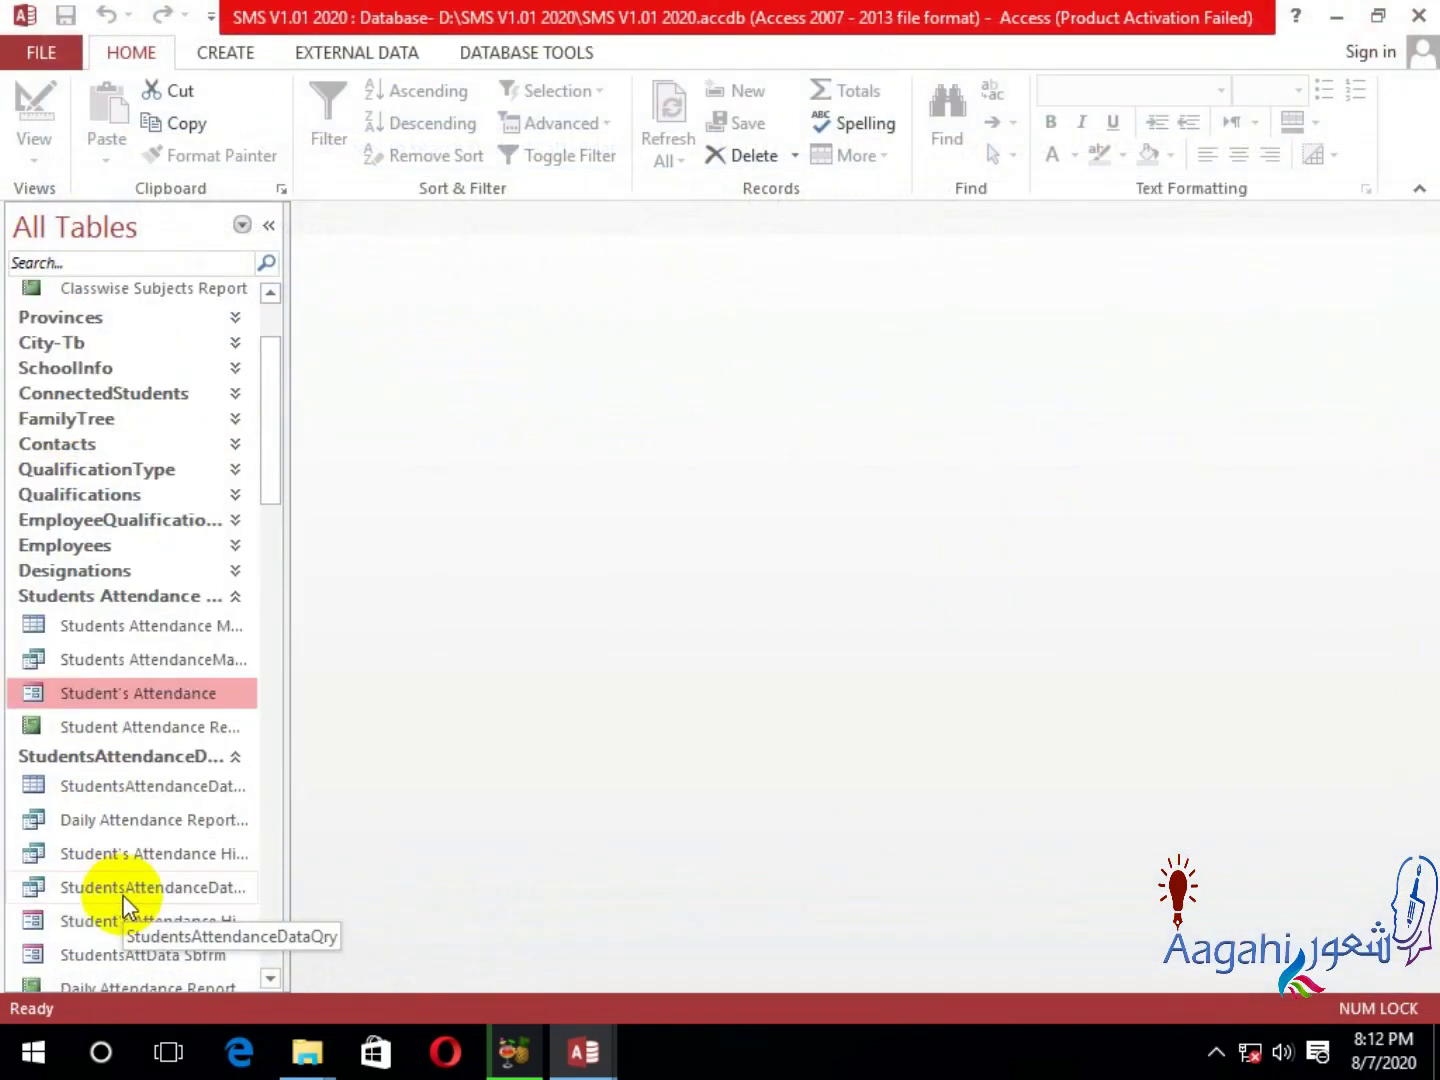
left_click(219, 959)
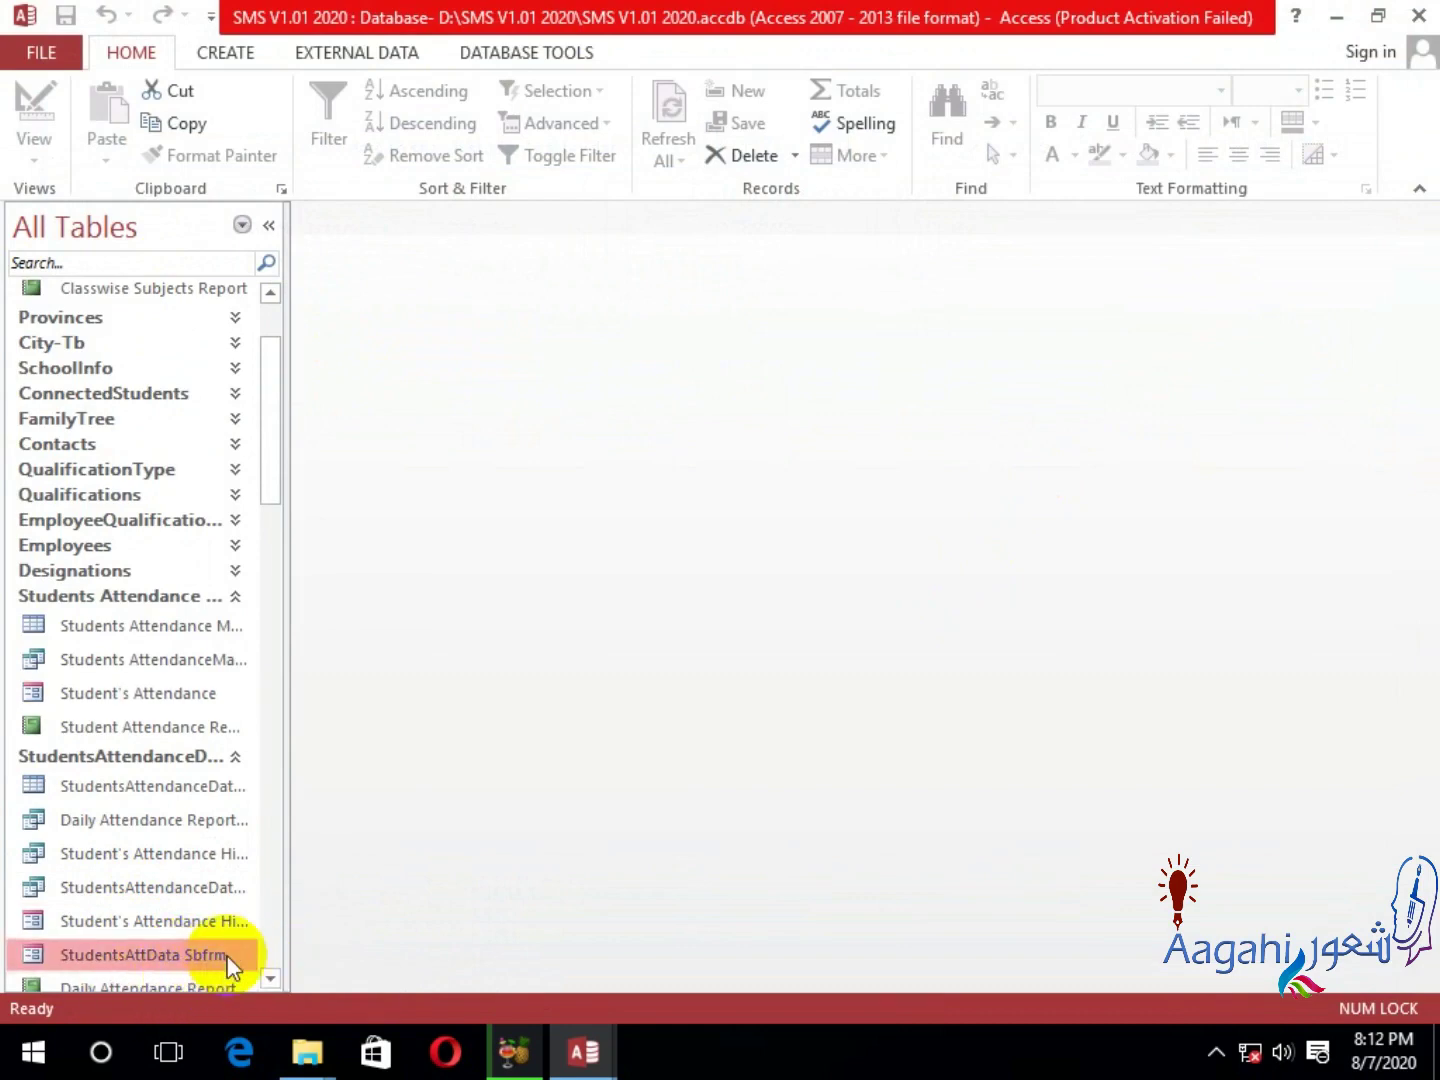
right_click(231, 955)
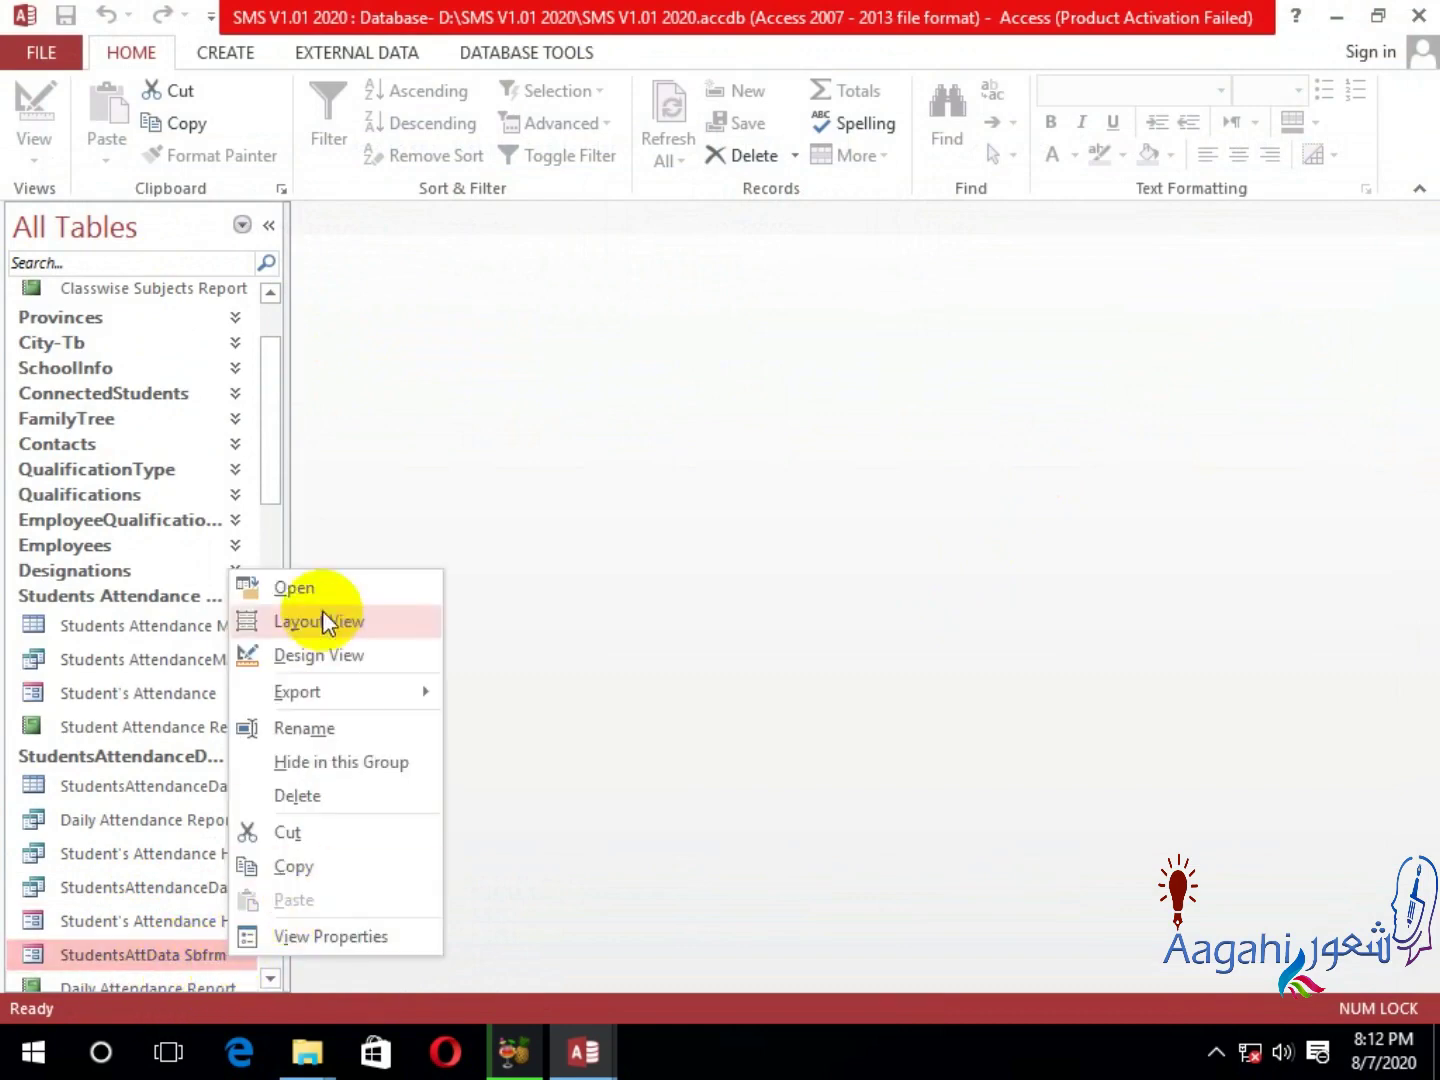
left_click(369, 866)
key("ctrl+v")
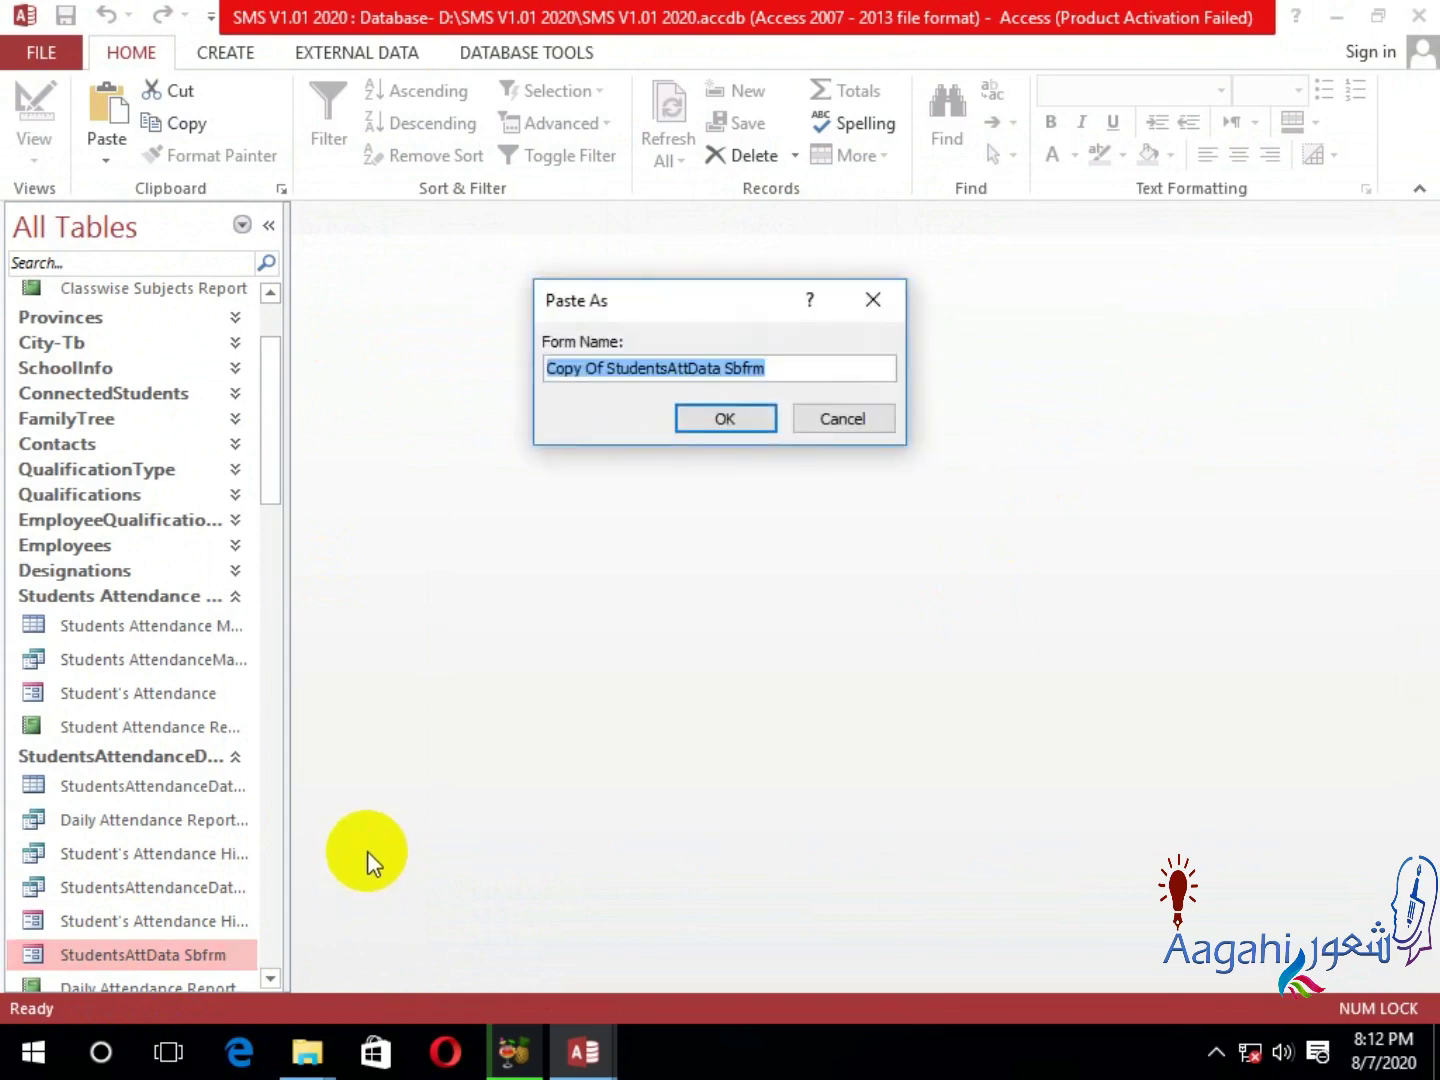
type("Complaints")
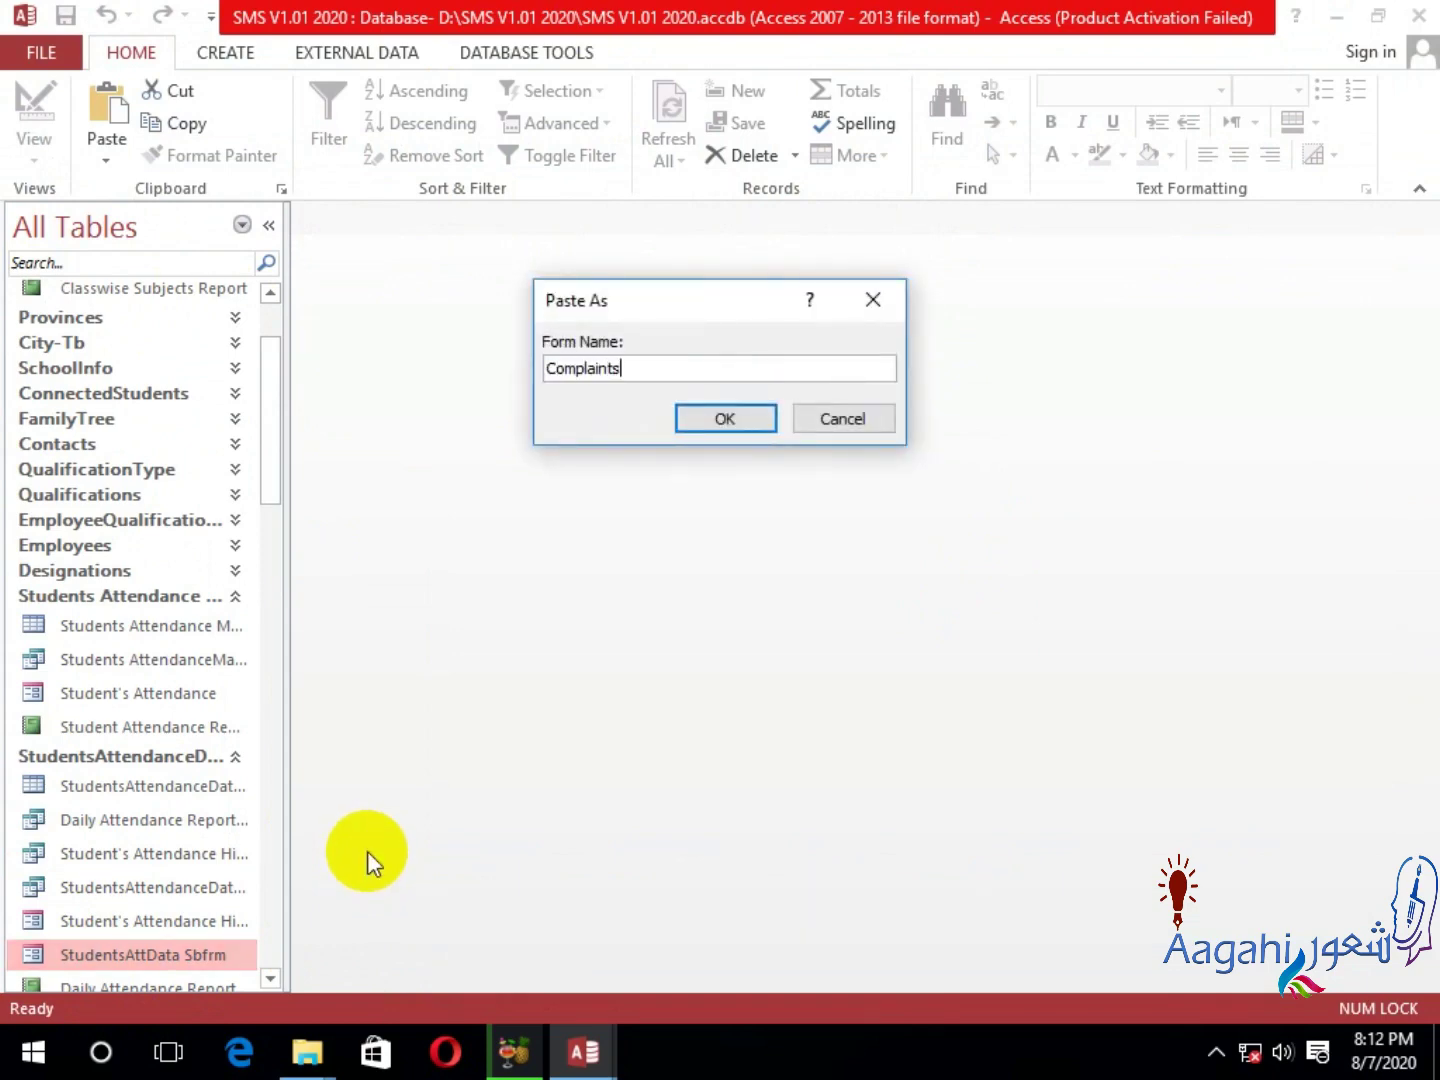
key("Return")
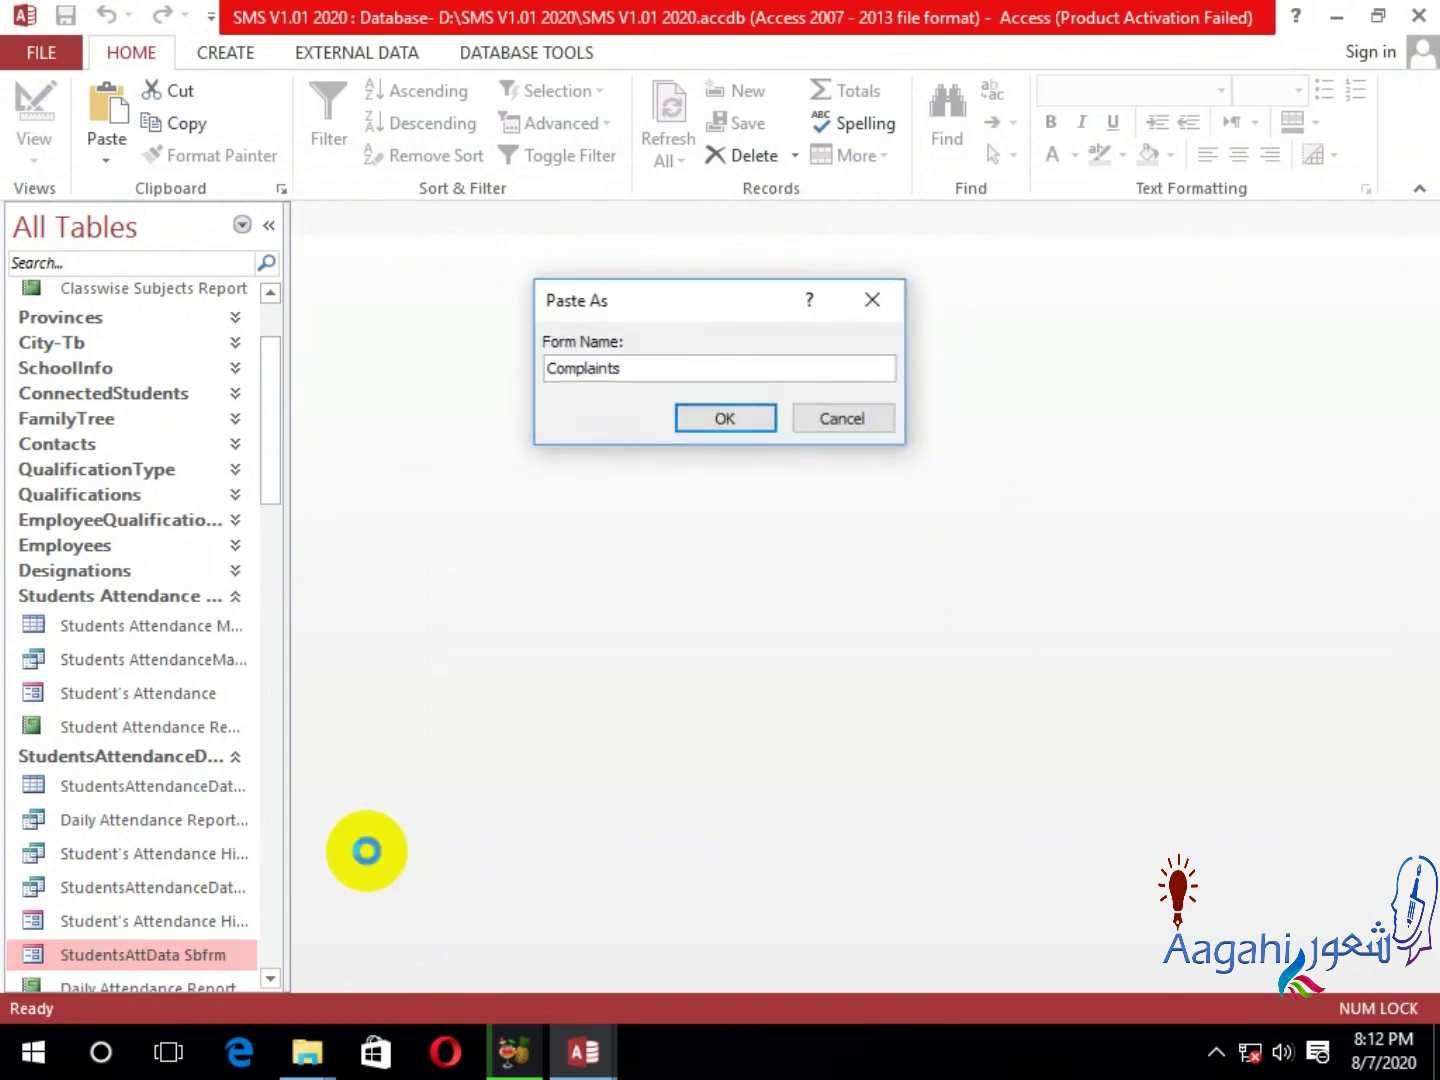
Open the Complaints form in Design View and collapse the Navigation Pane.
left_click(217, 925)
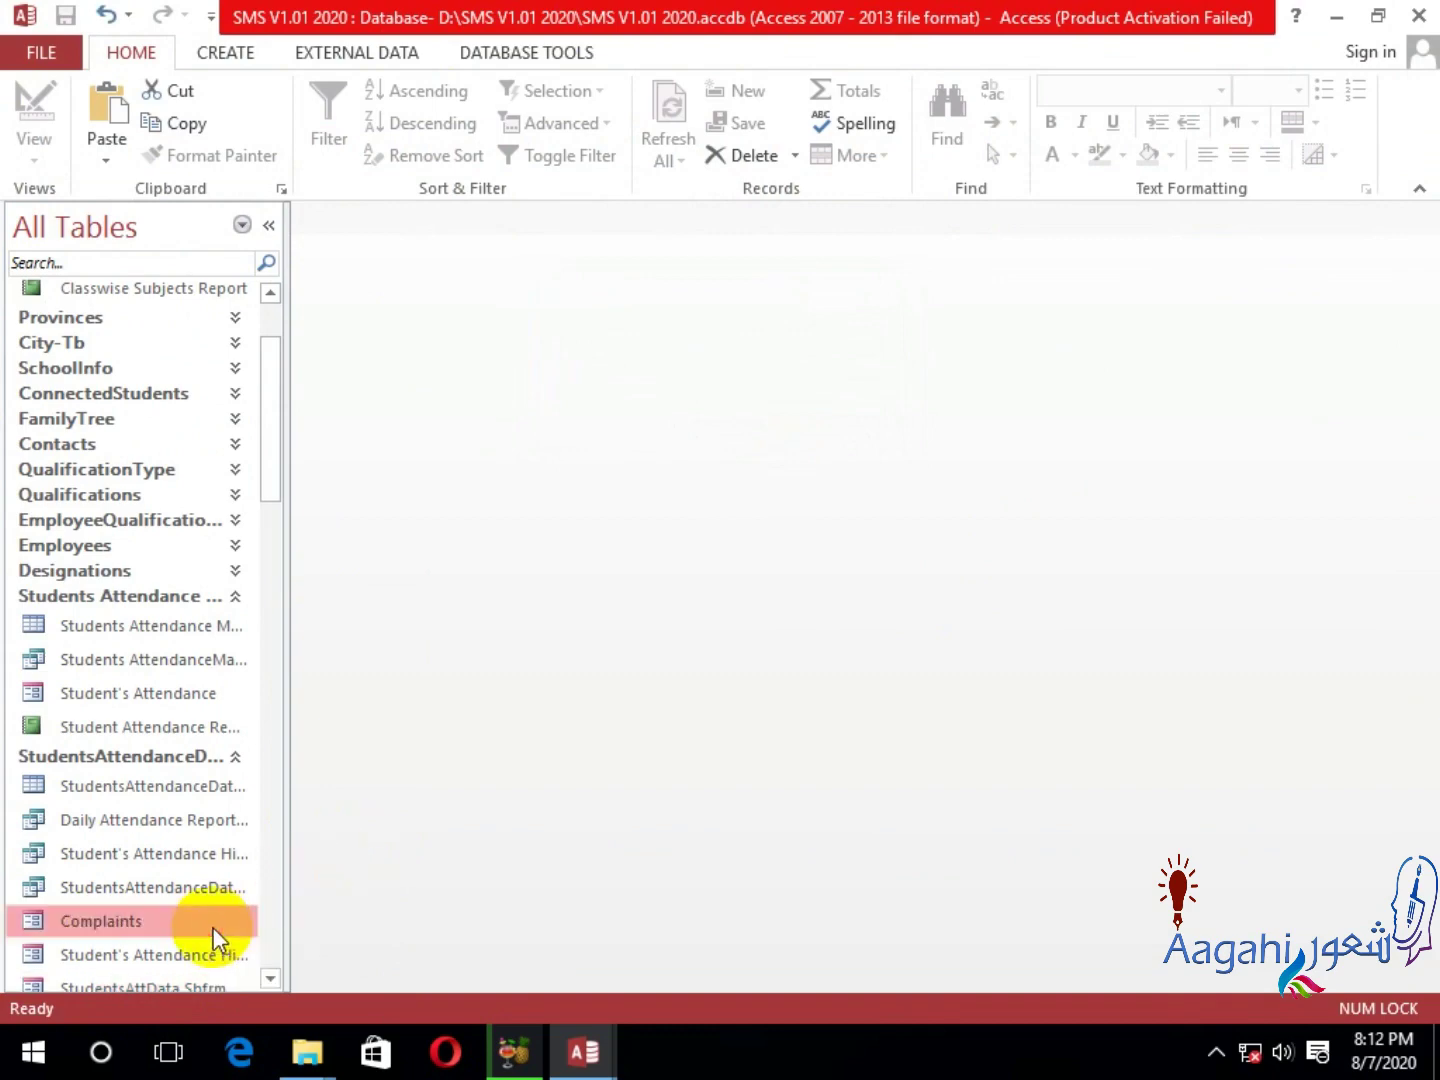
right_click(217, 925)
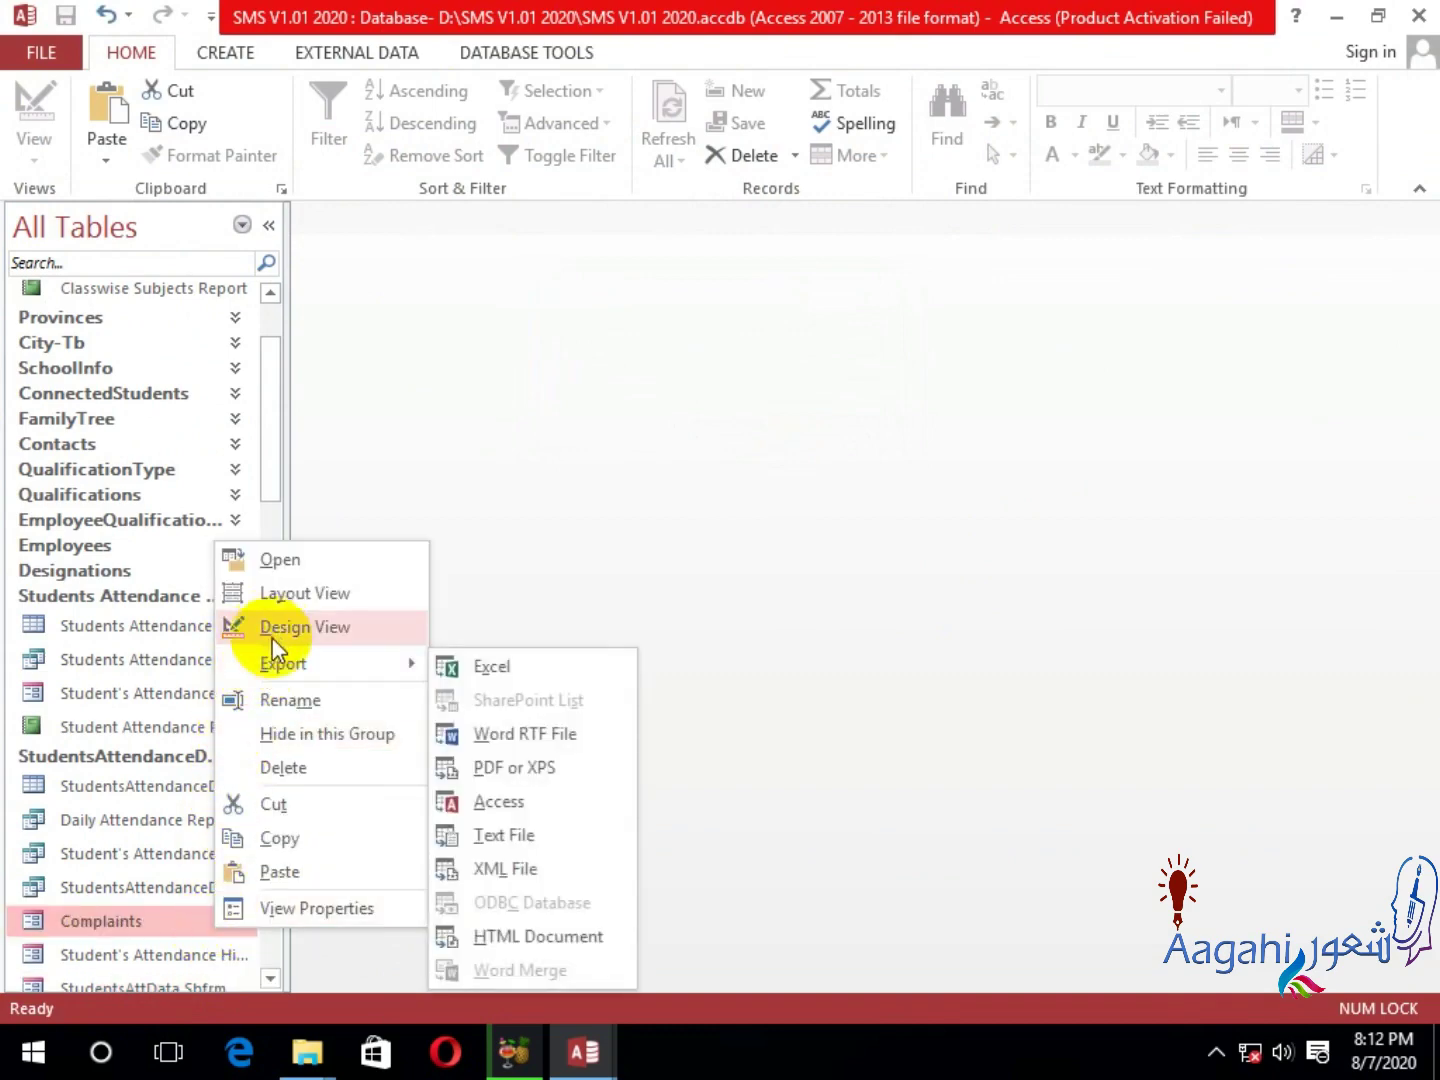
left_click(240, 627)
left_click(268, 227)
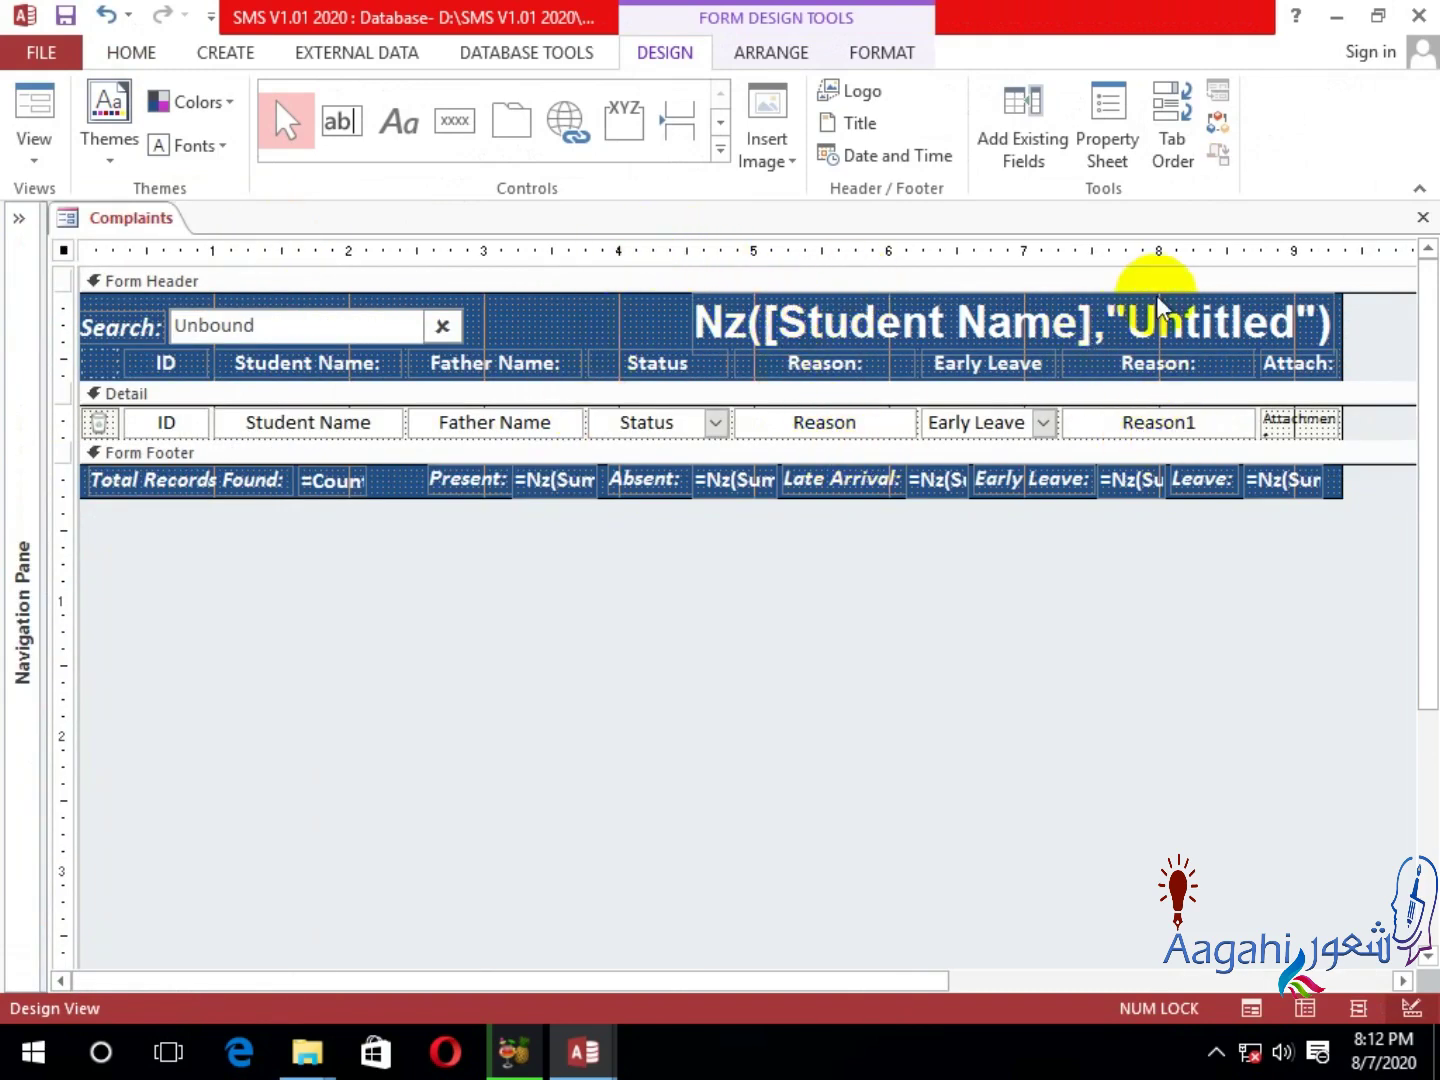
Set the Complaints form's Record Source to complaintsqry.
left_click(1107, 139)
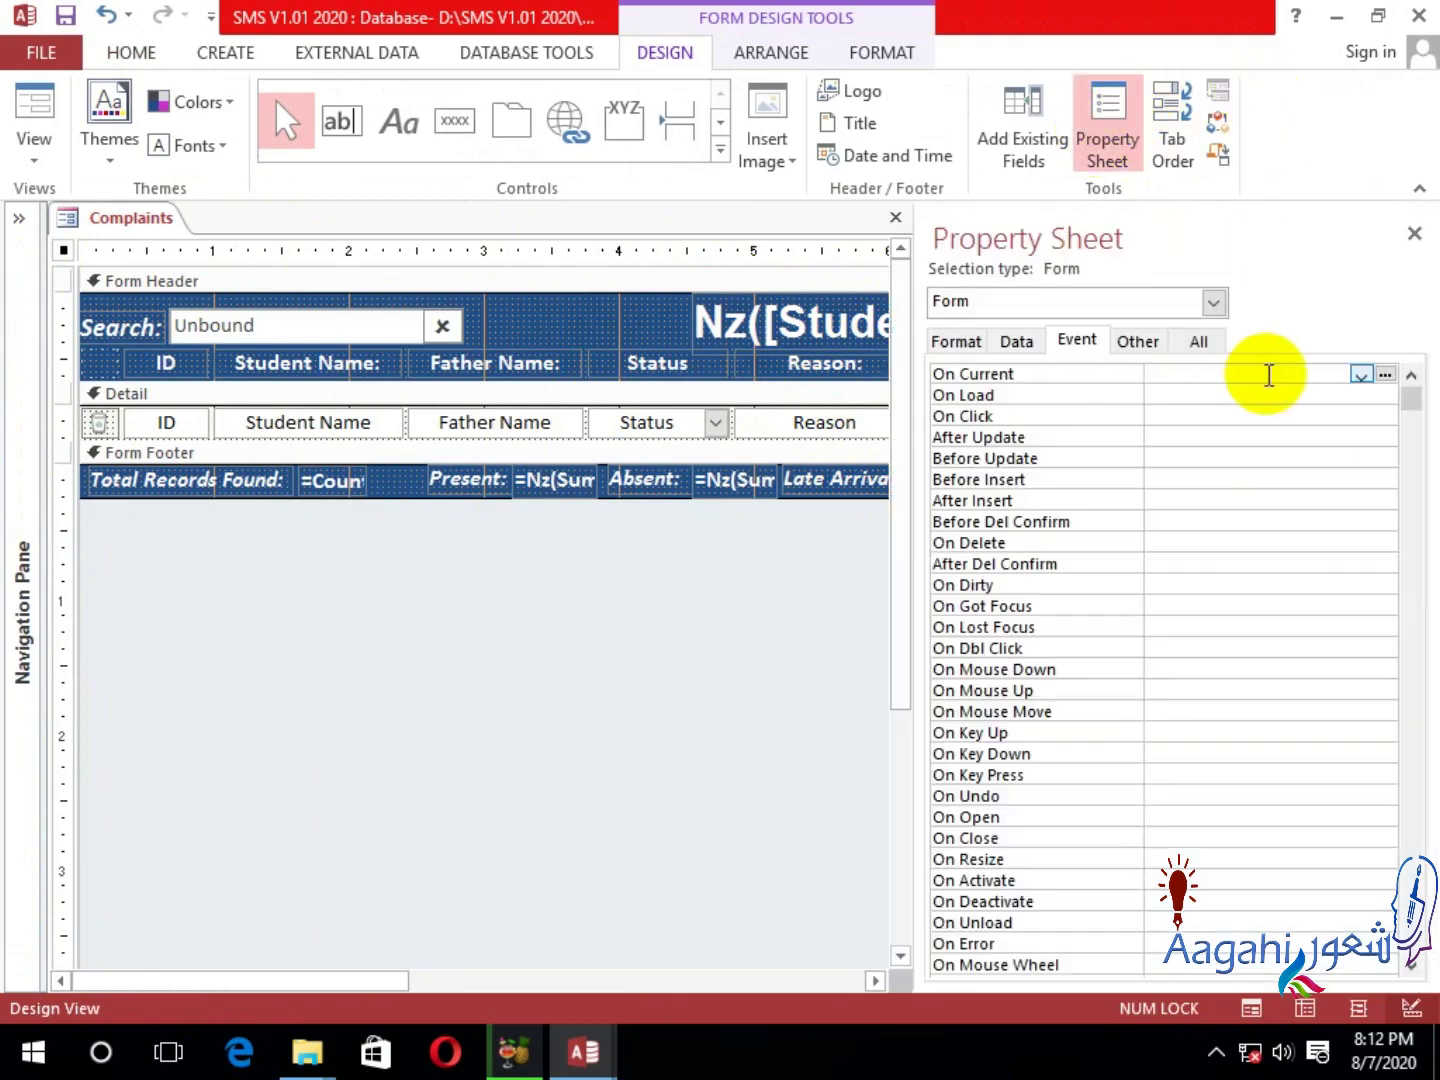
left_click(1199, 341)
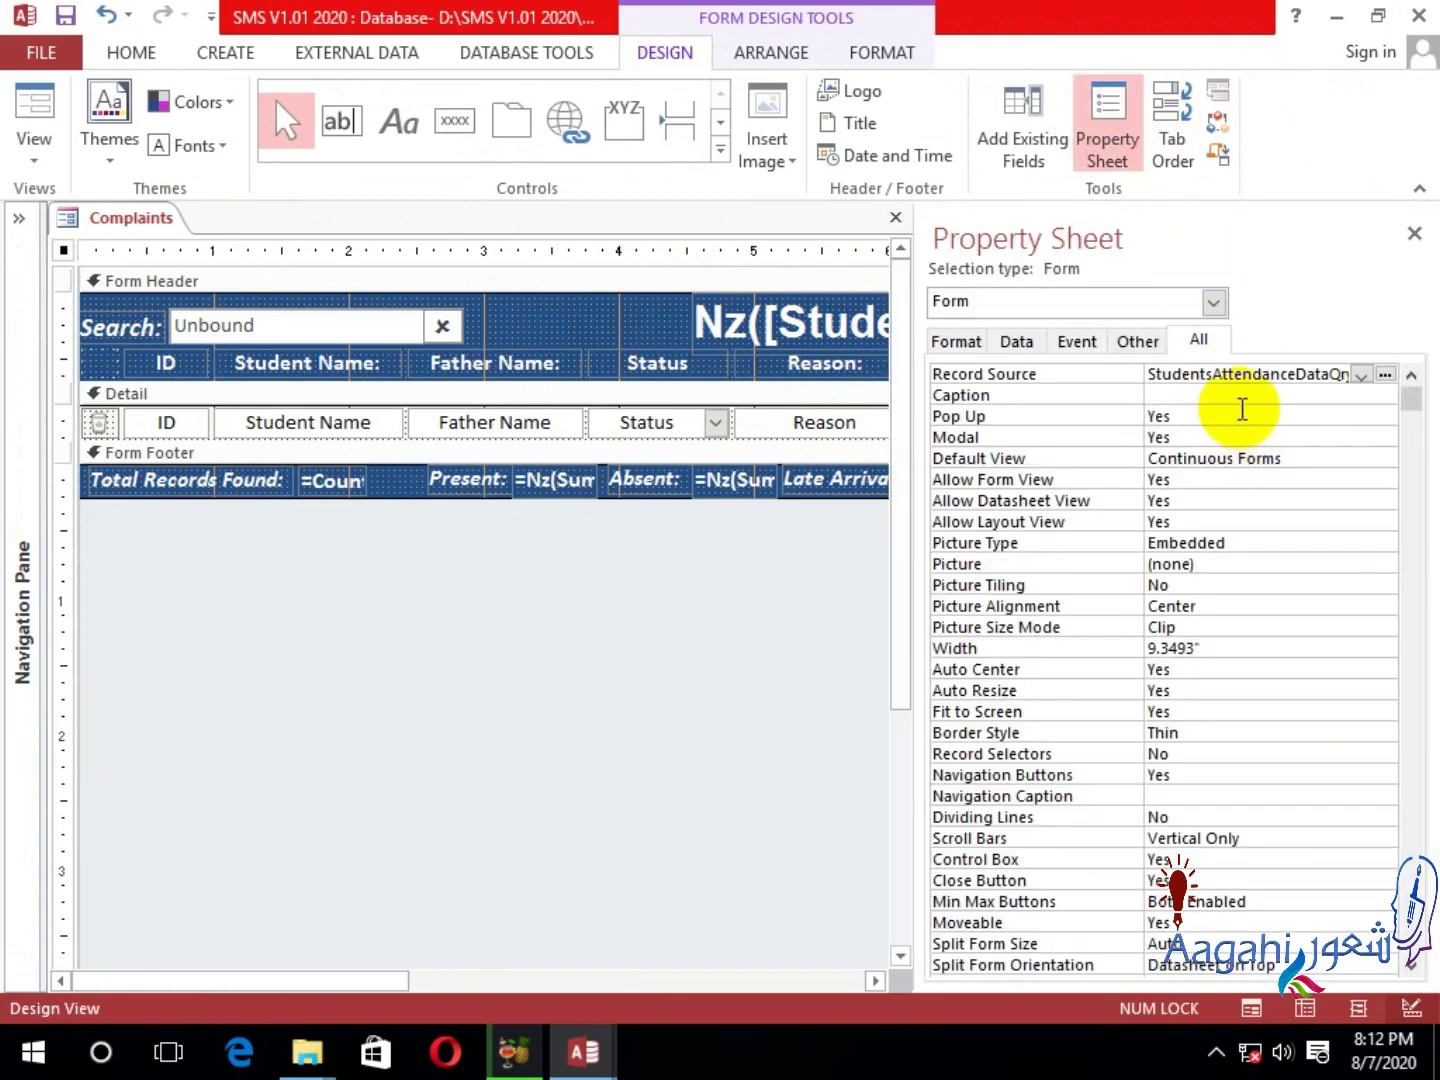
double_click(1245, 376)
type("complaints")
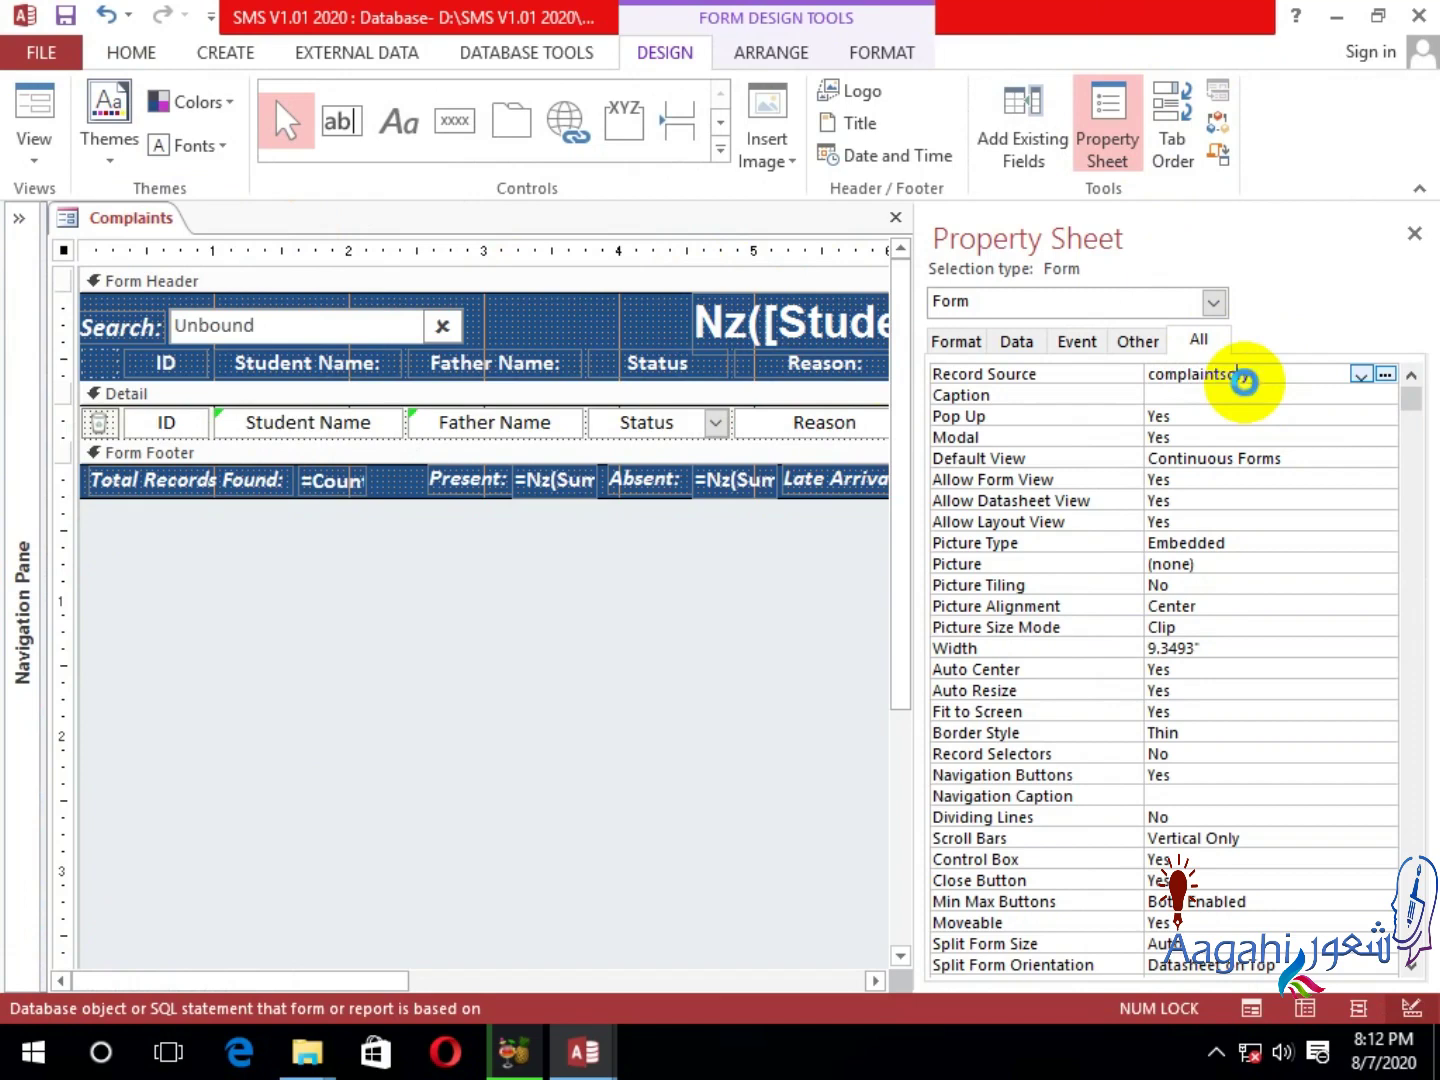
Apply the new record source and delete the columns from Father Name through Attach together with the attendance totals in the footer.
key("Return")
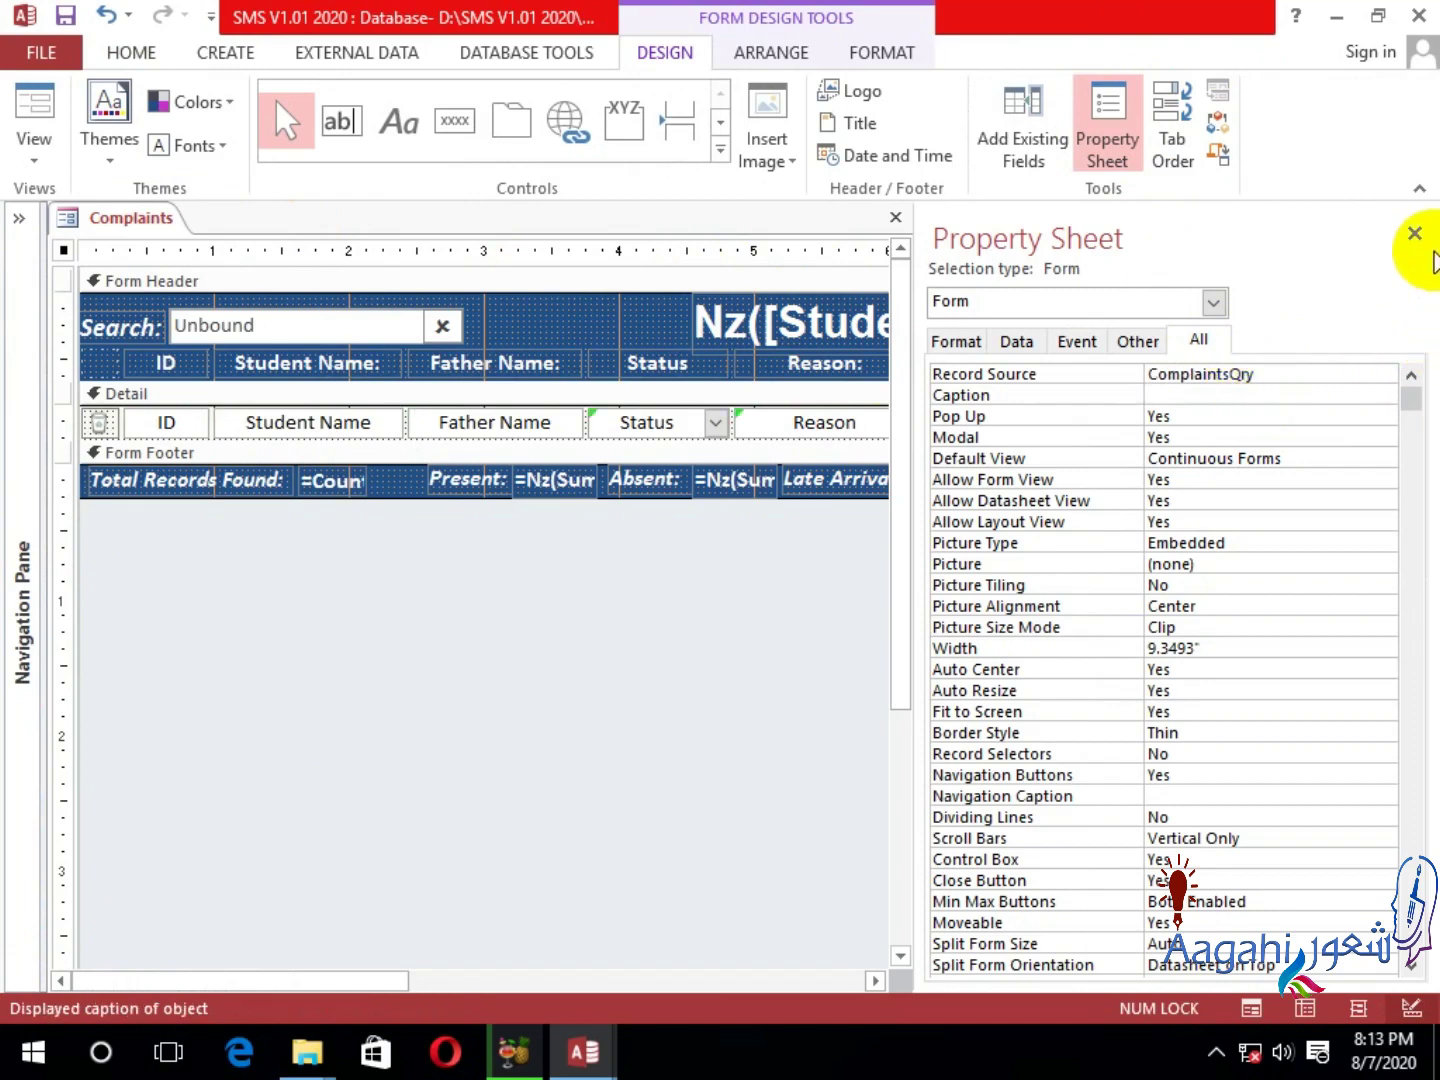
left_click(1414, 233)
left_click_drag(1372, 573, 462, 375)
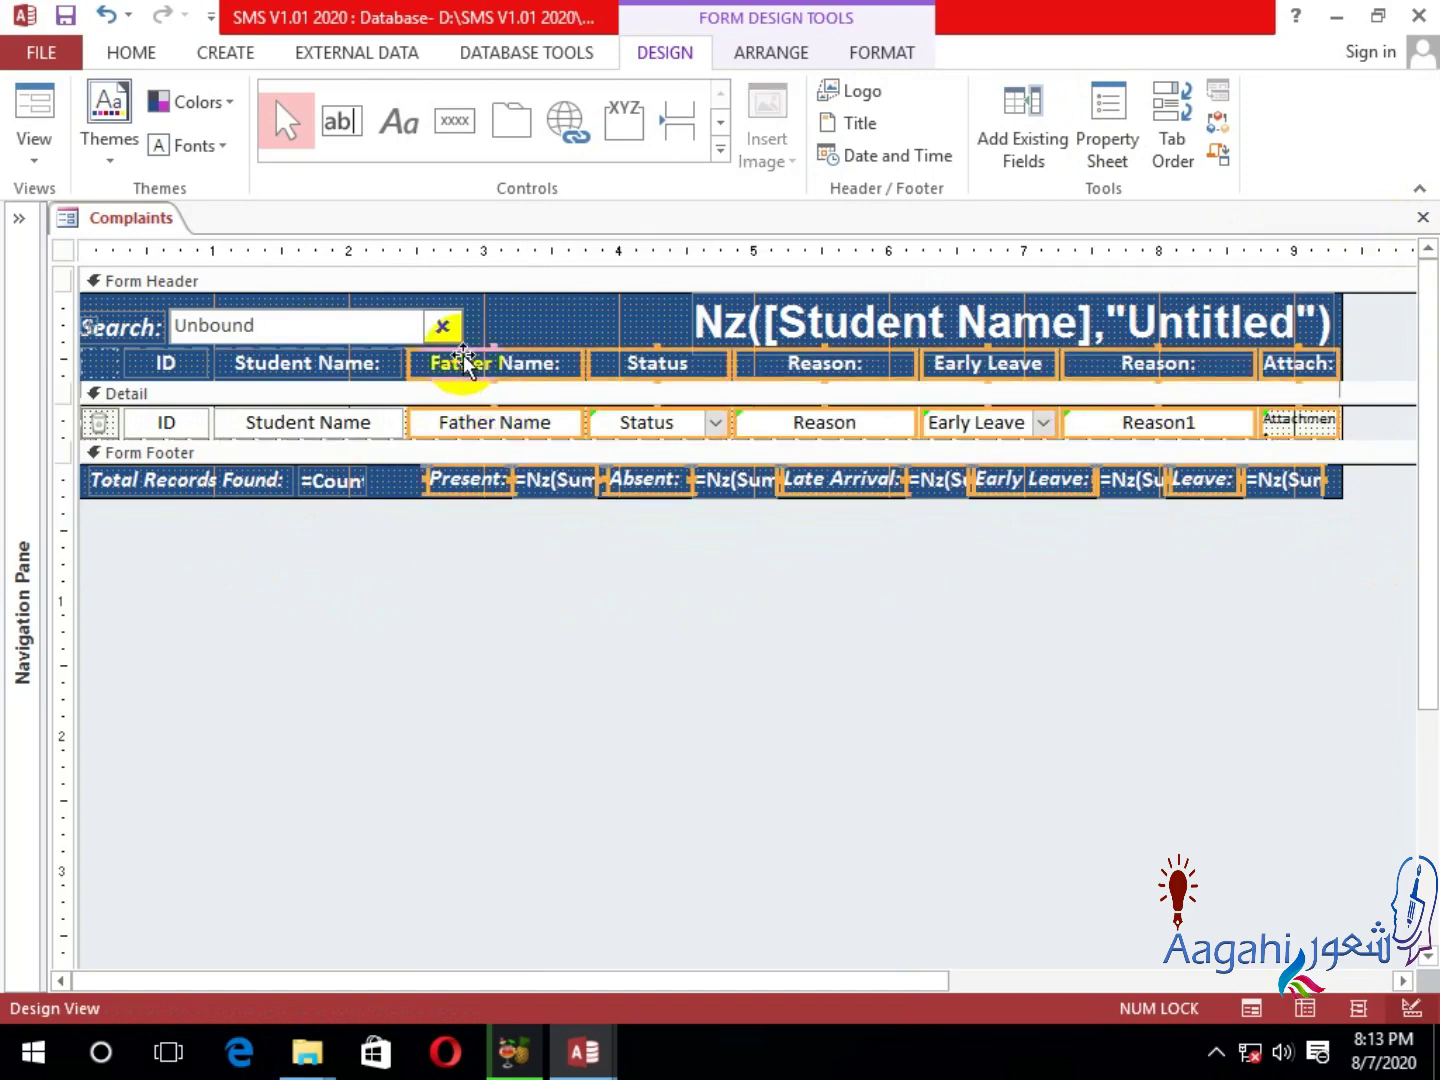
key("Delete")
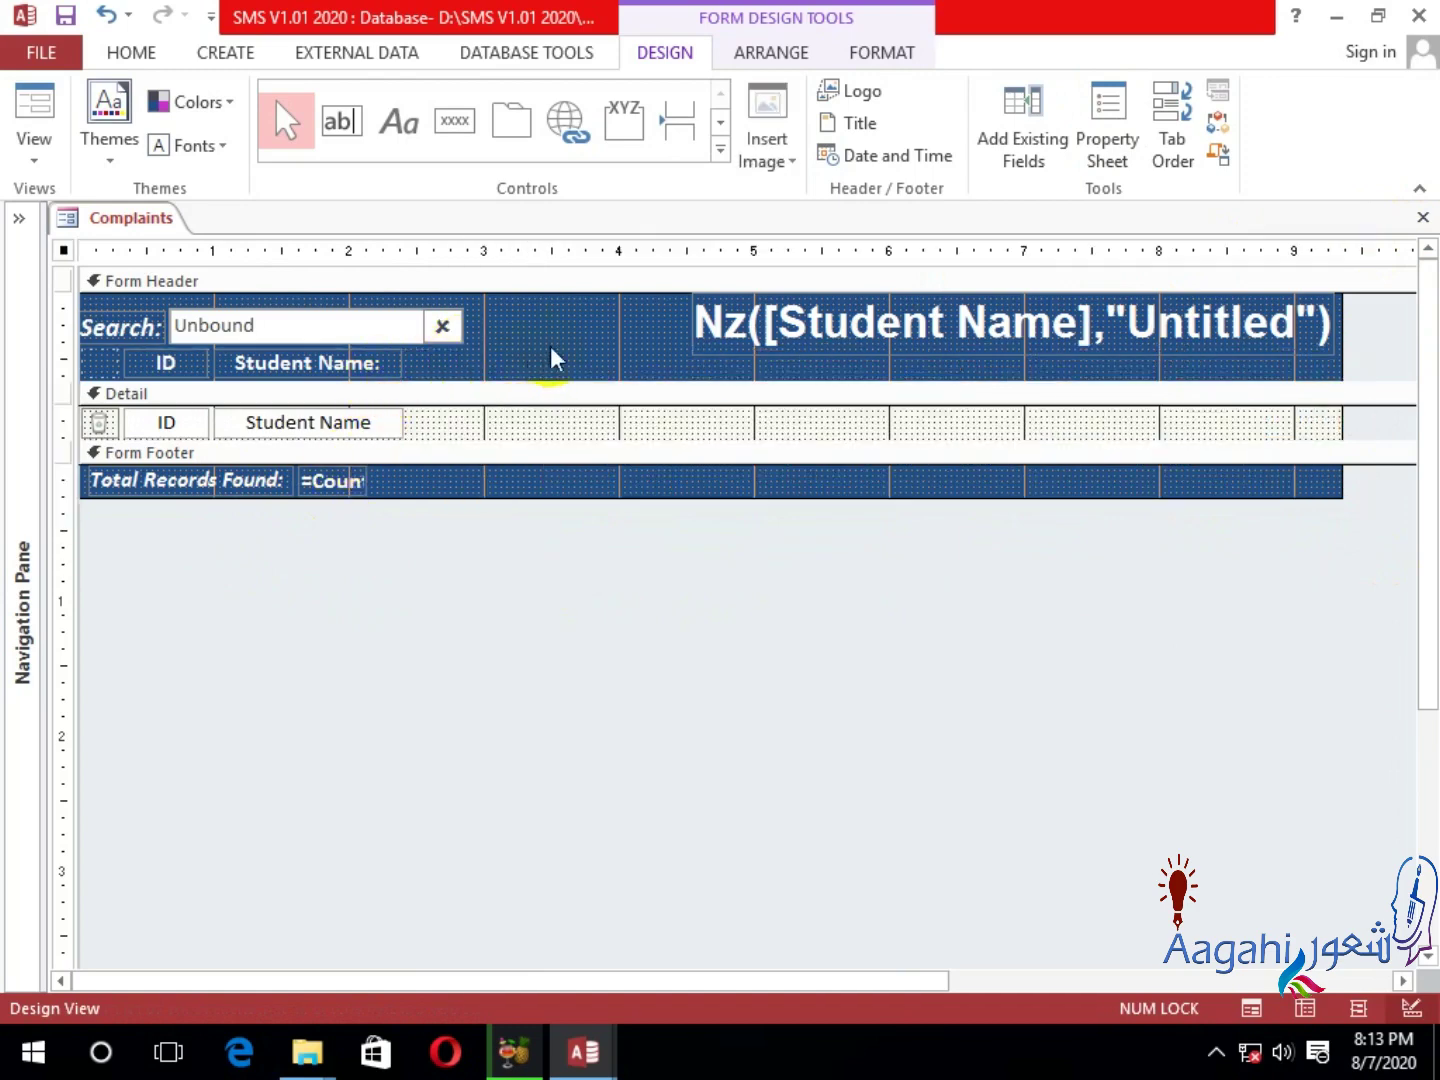
Delete the search label, box and clear button from the form header and move the title box to the header's left edge.
left_click_drag(551, 346, 10, 301)
key("Delete")
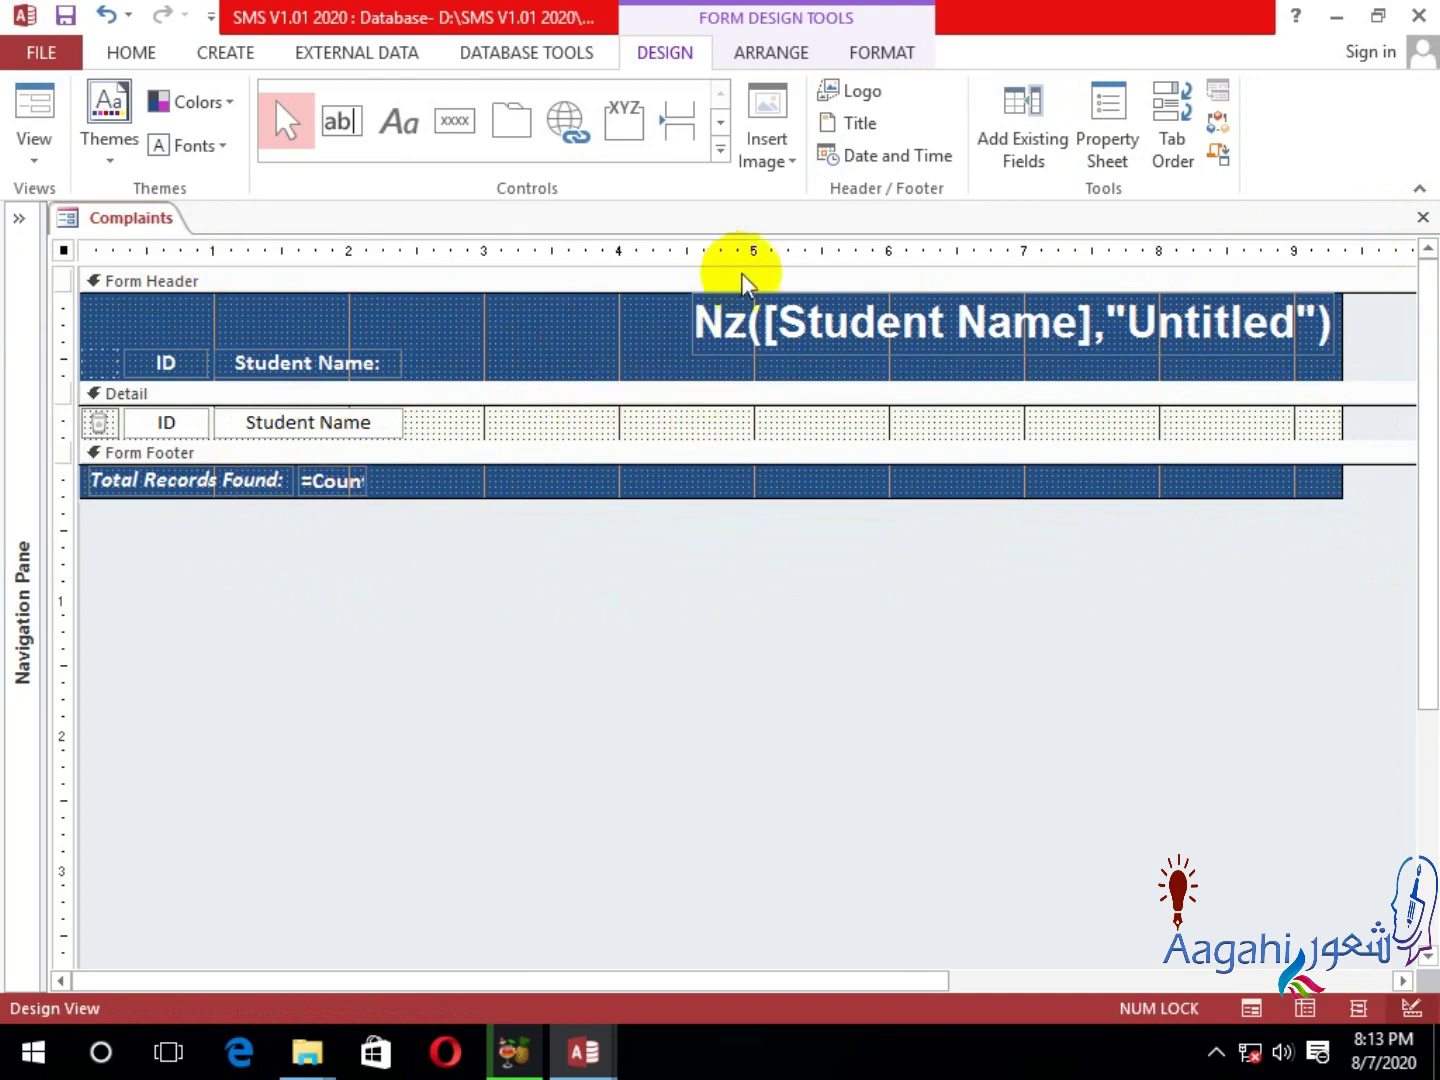
left_click_drag(136, 357, 118, 325)
left_click(412, 585)
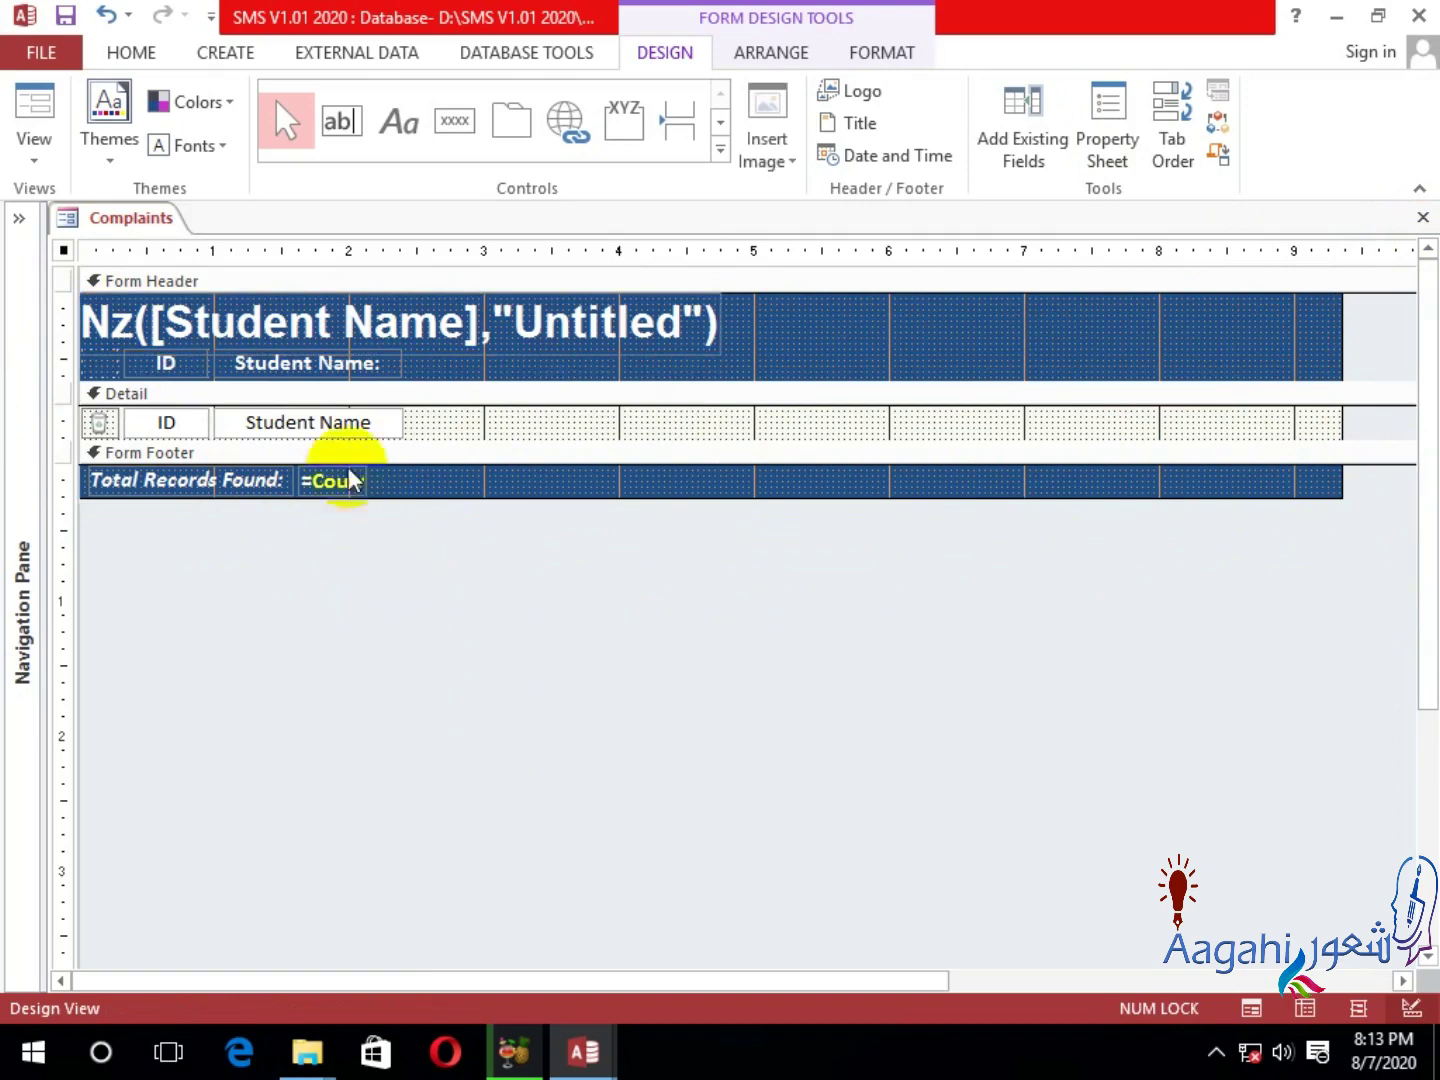
Delete the Student Name column with its header label and narrow the delete-icon column beside ID.
left_click(313, 323)
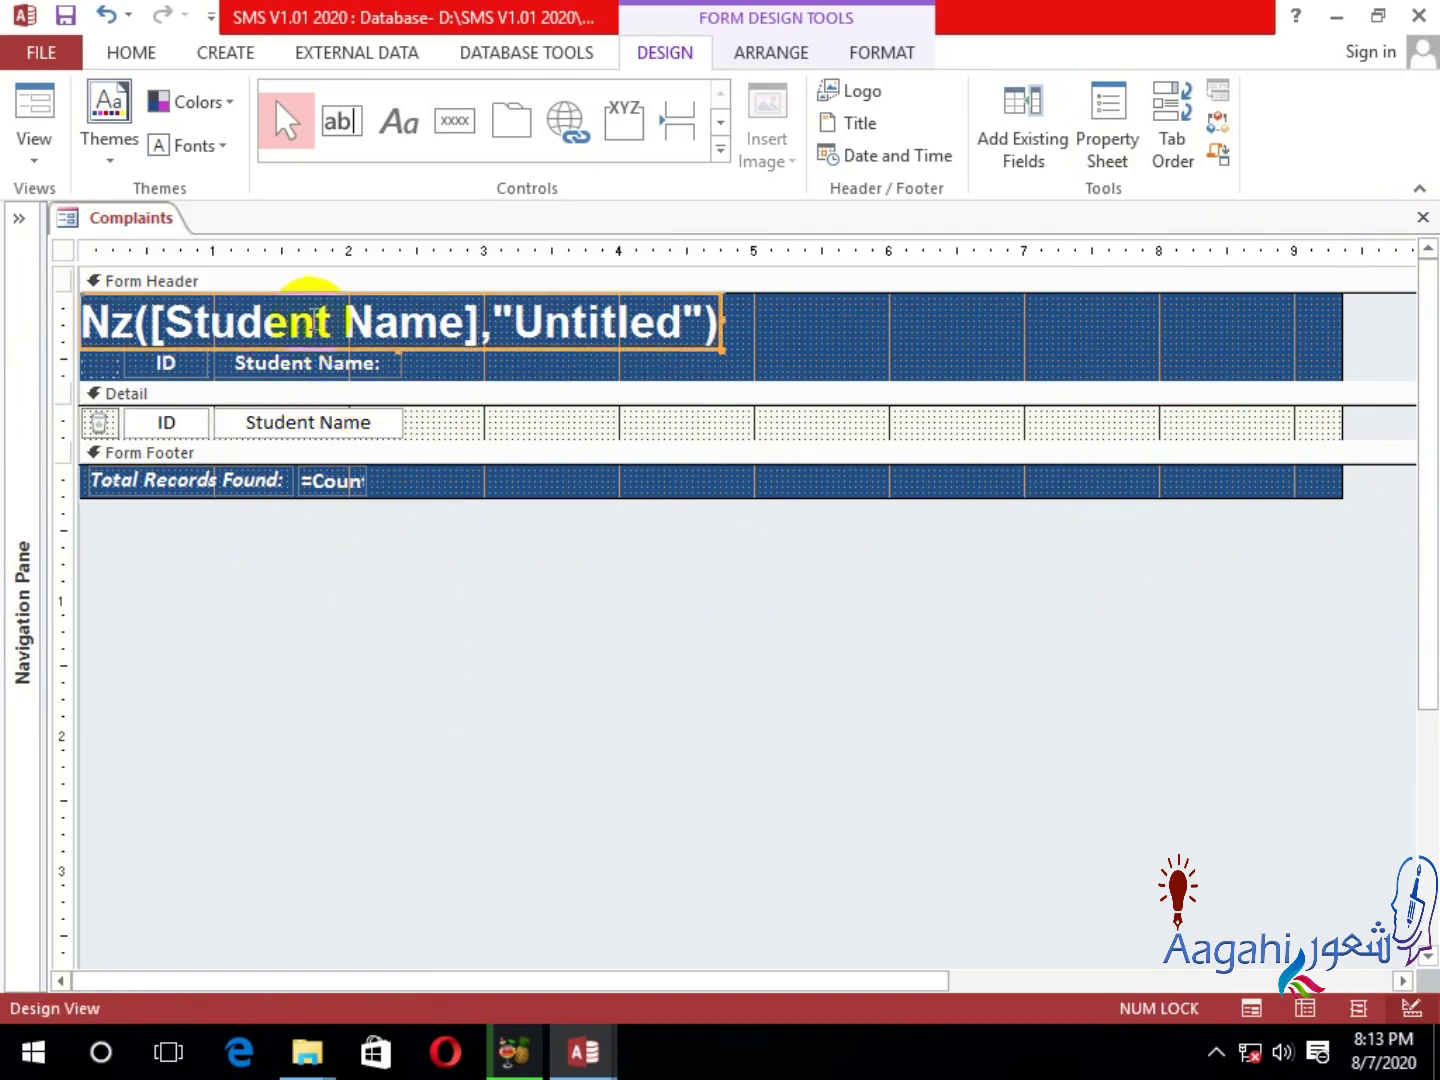
left_click(287, 425)
left_click(289, 356, "shift")
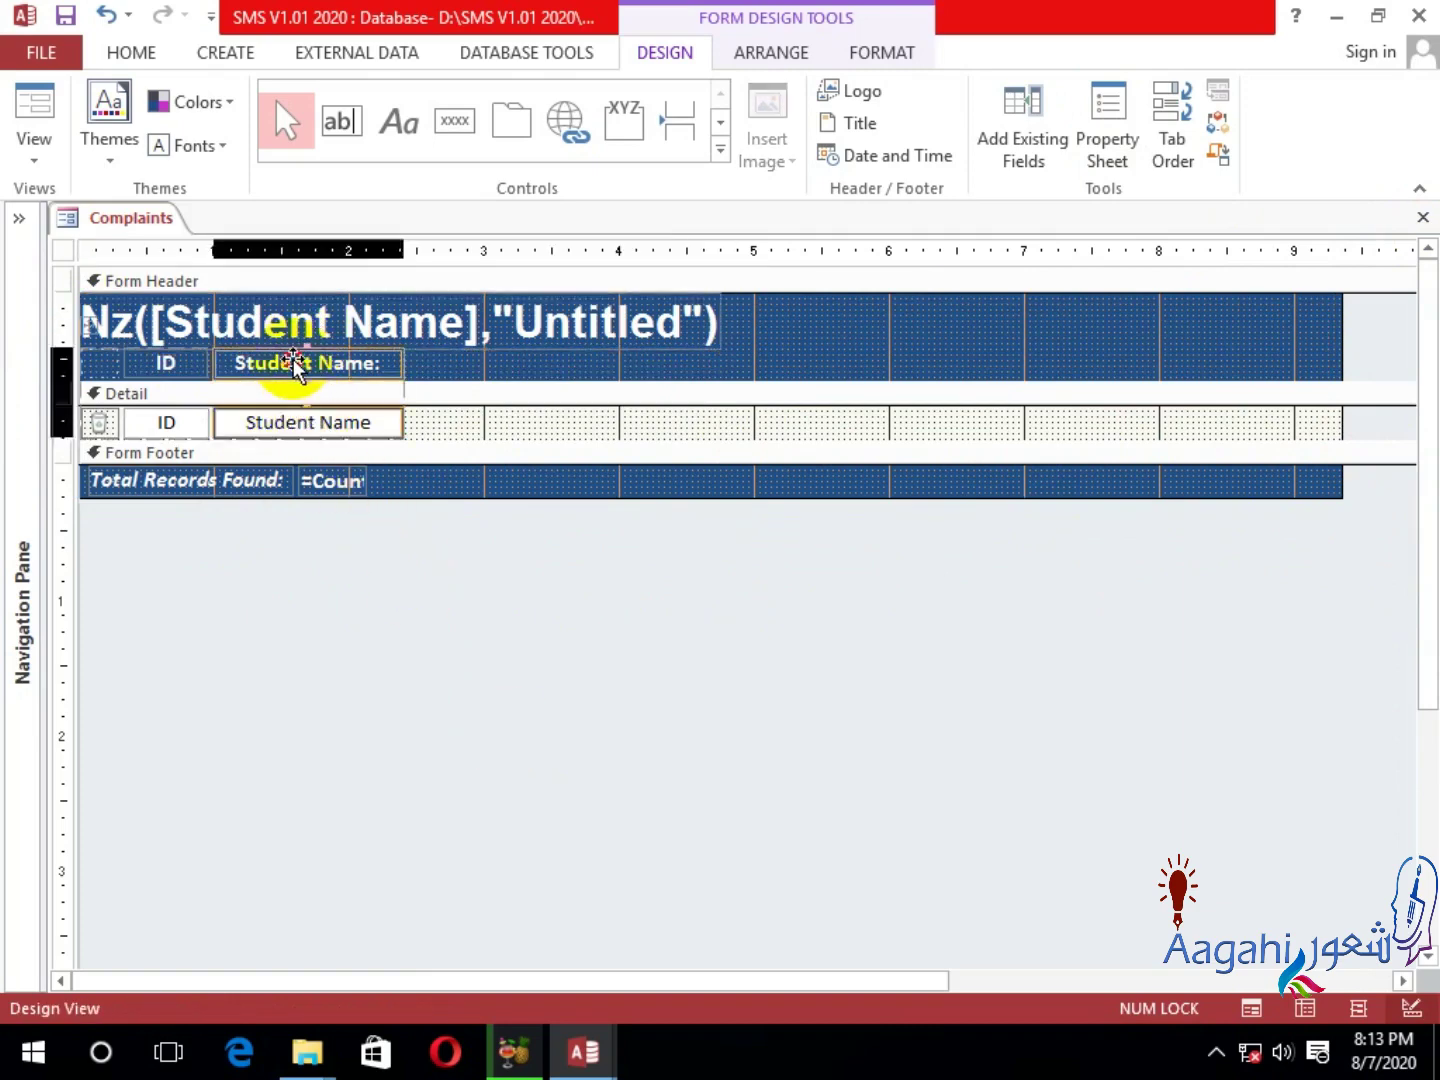
key("Delete")
left_click(101, 421)
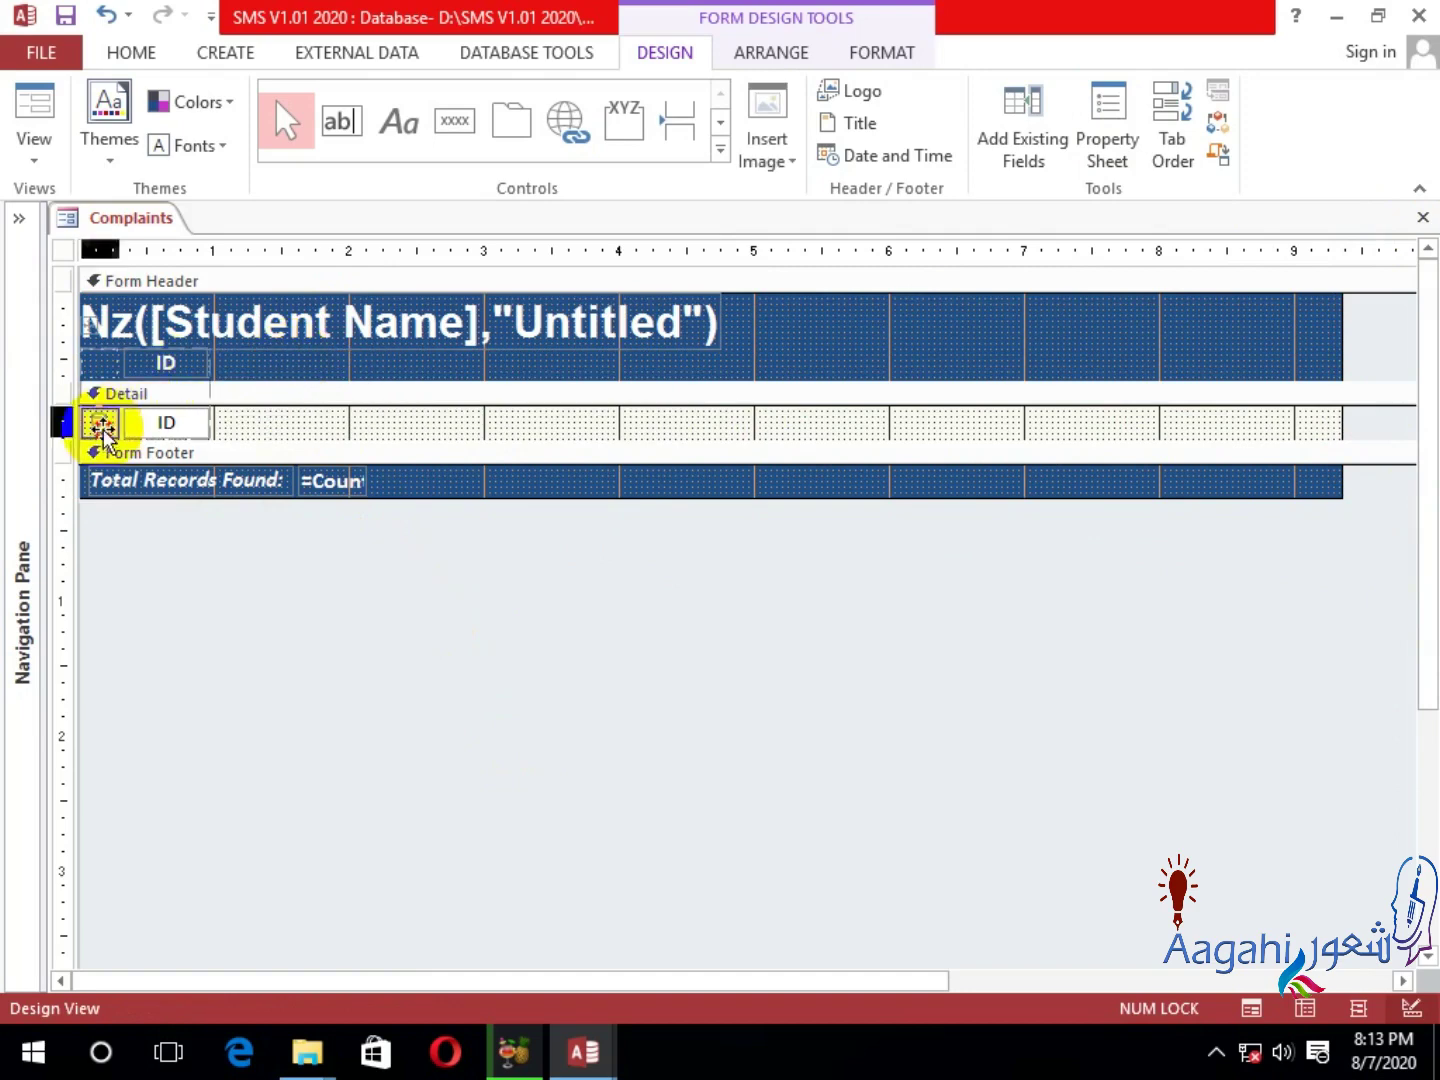
left_click_drag(64, 373, 100, 378)
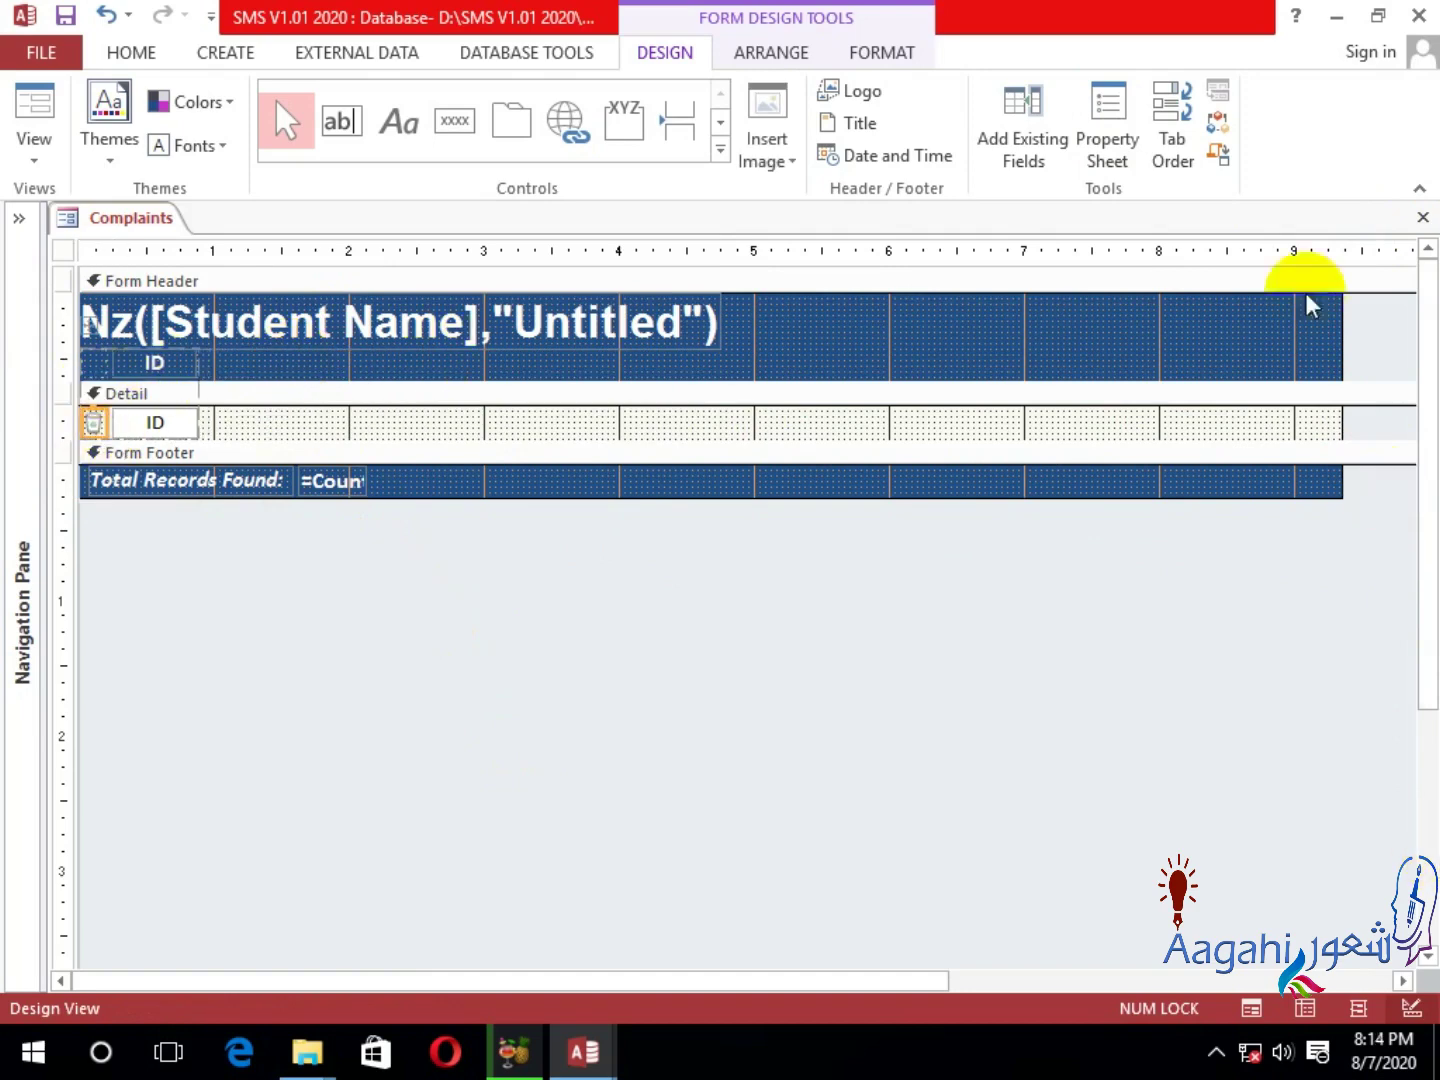
Add the Entry Date field as a column after ID and delete the ID column with its label.
left_click(1045, 119)
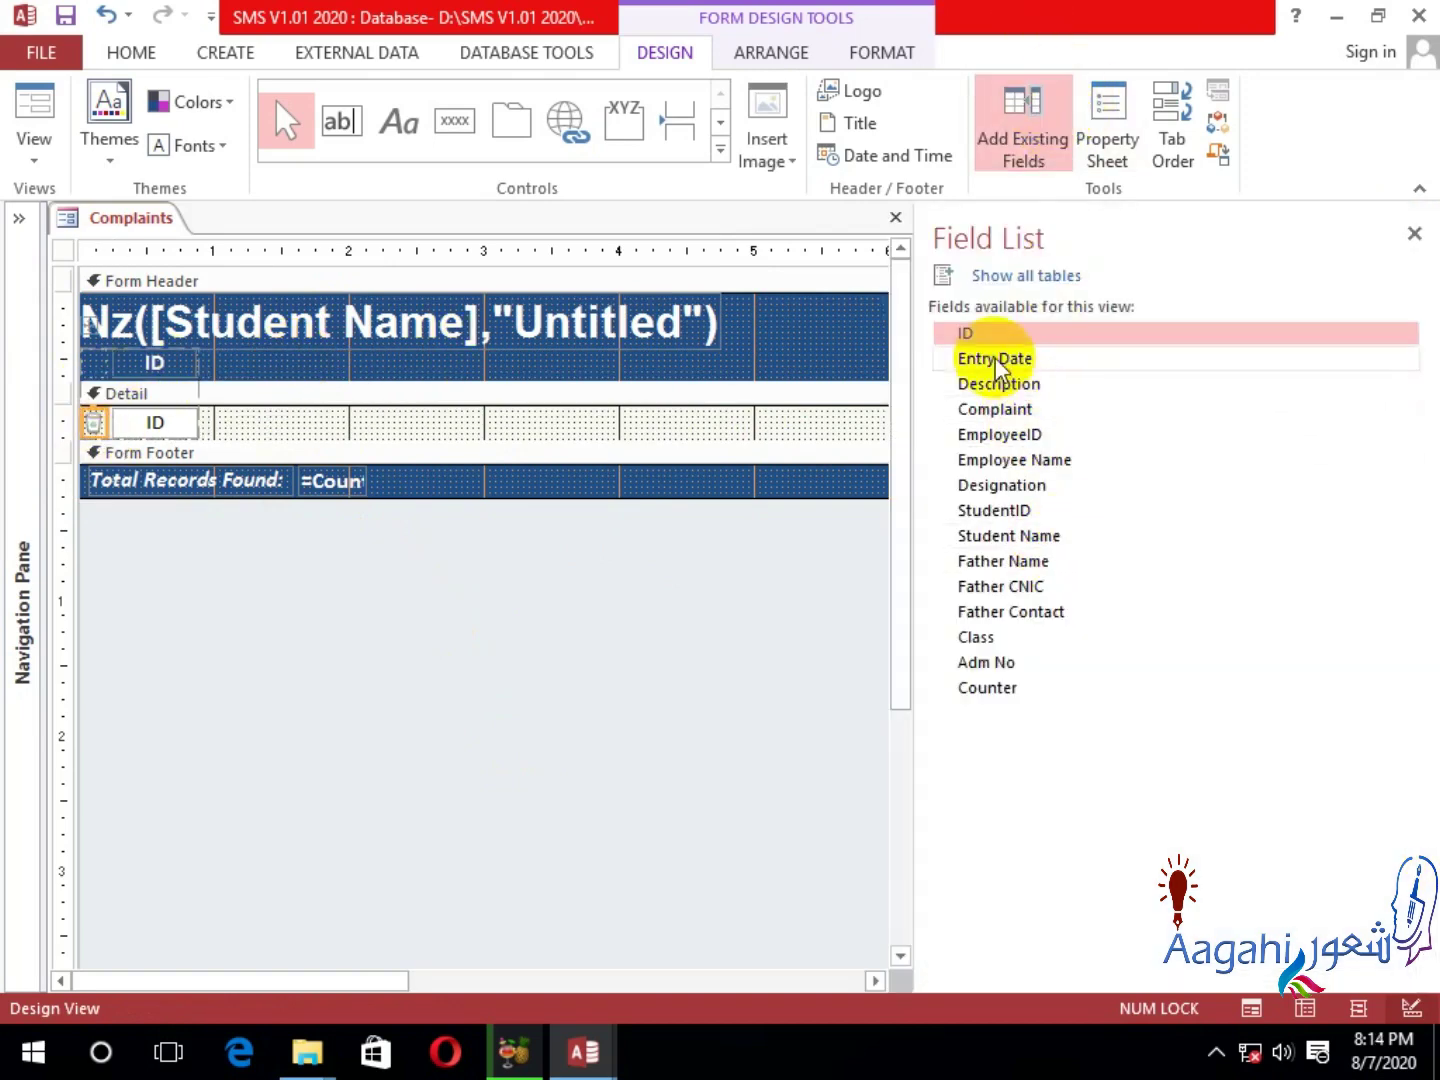
left_click_drag(995, 358, 200, 421)
left_click(153, 376)
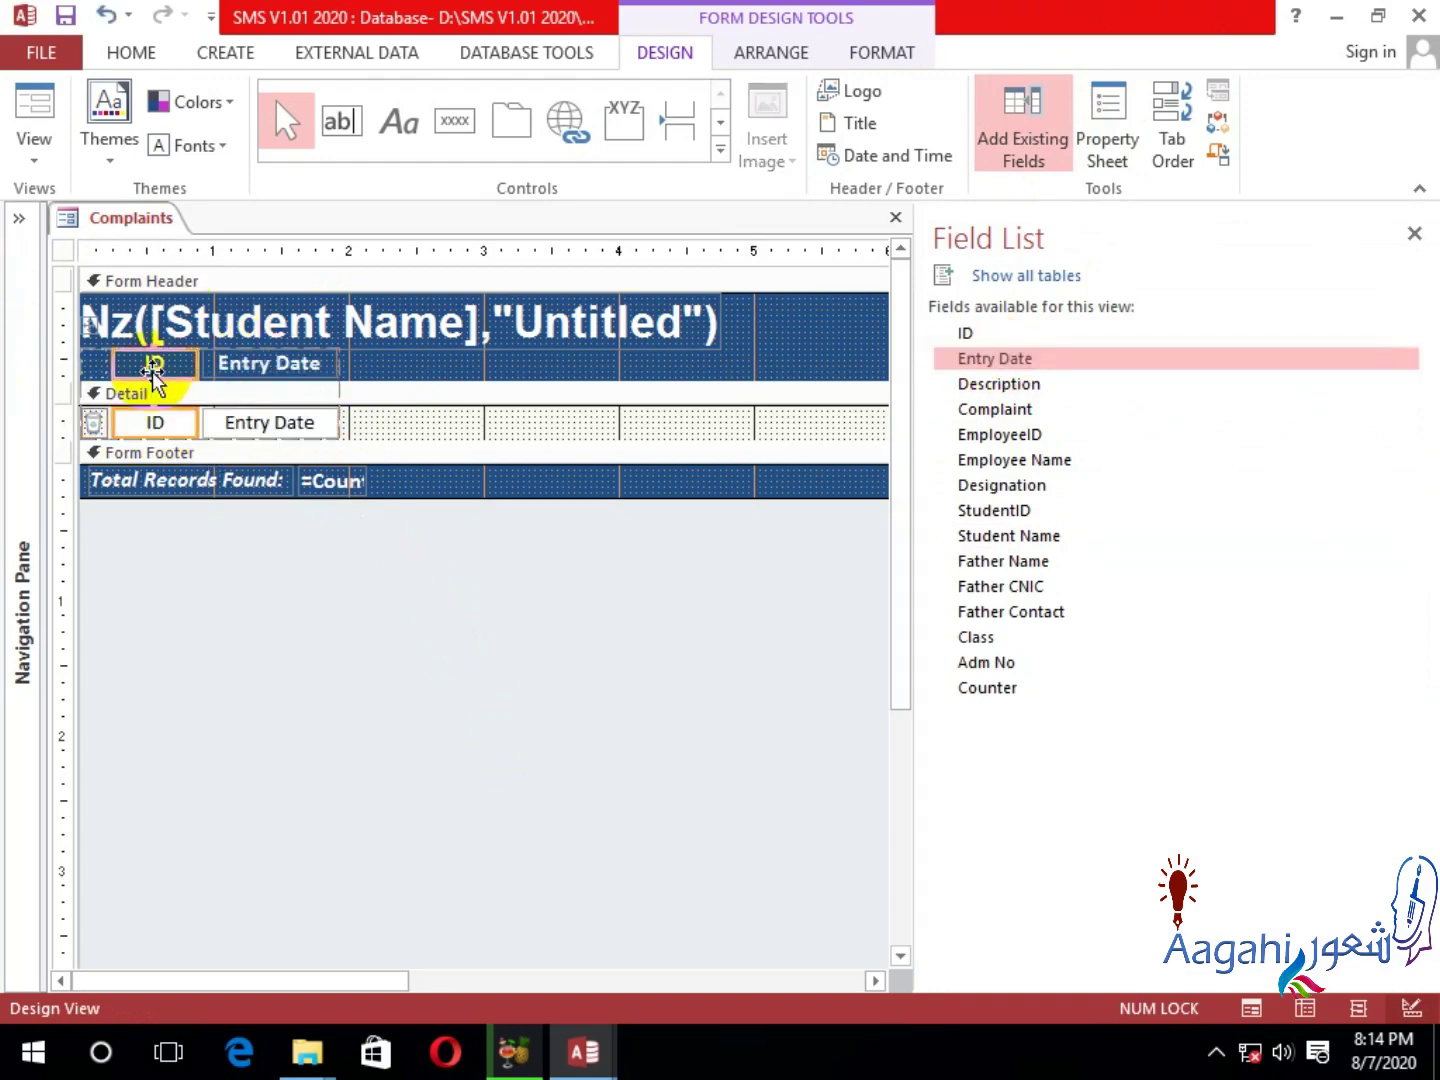
key("Delete")
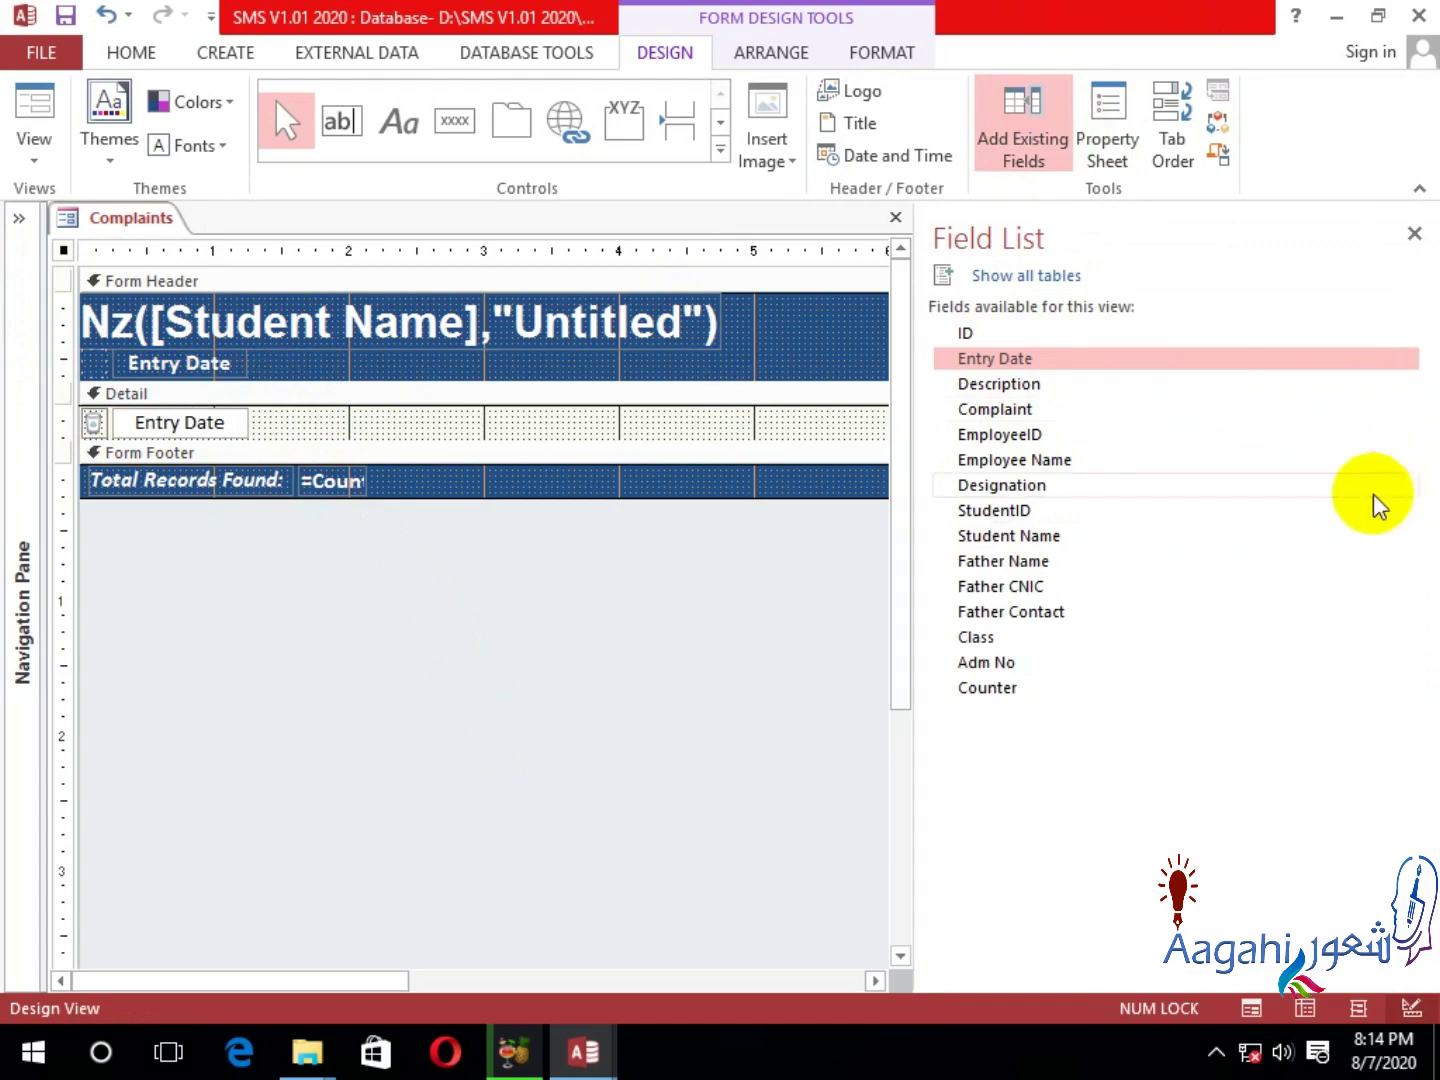
Add the Description, Complaint, EmployeeID, Employee Name and Designation fields after the Entry Date column and close the field list.
left_click(1006, 384)
left_click(1016, 410, "ctrl")
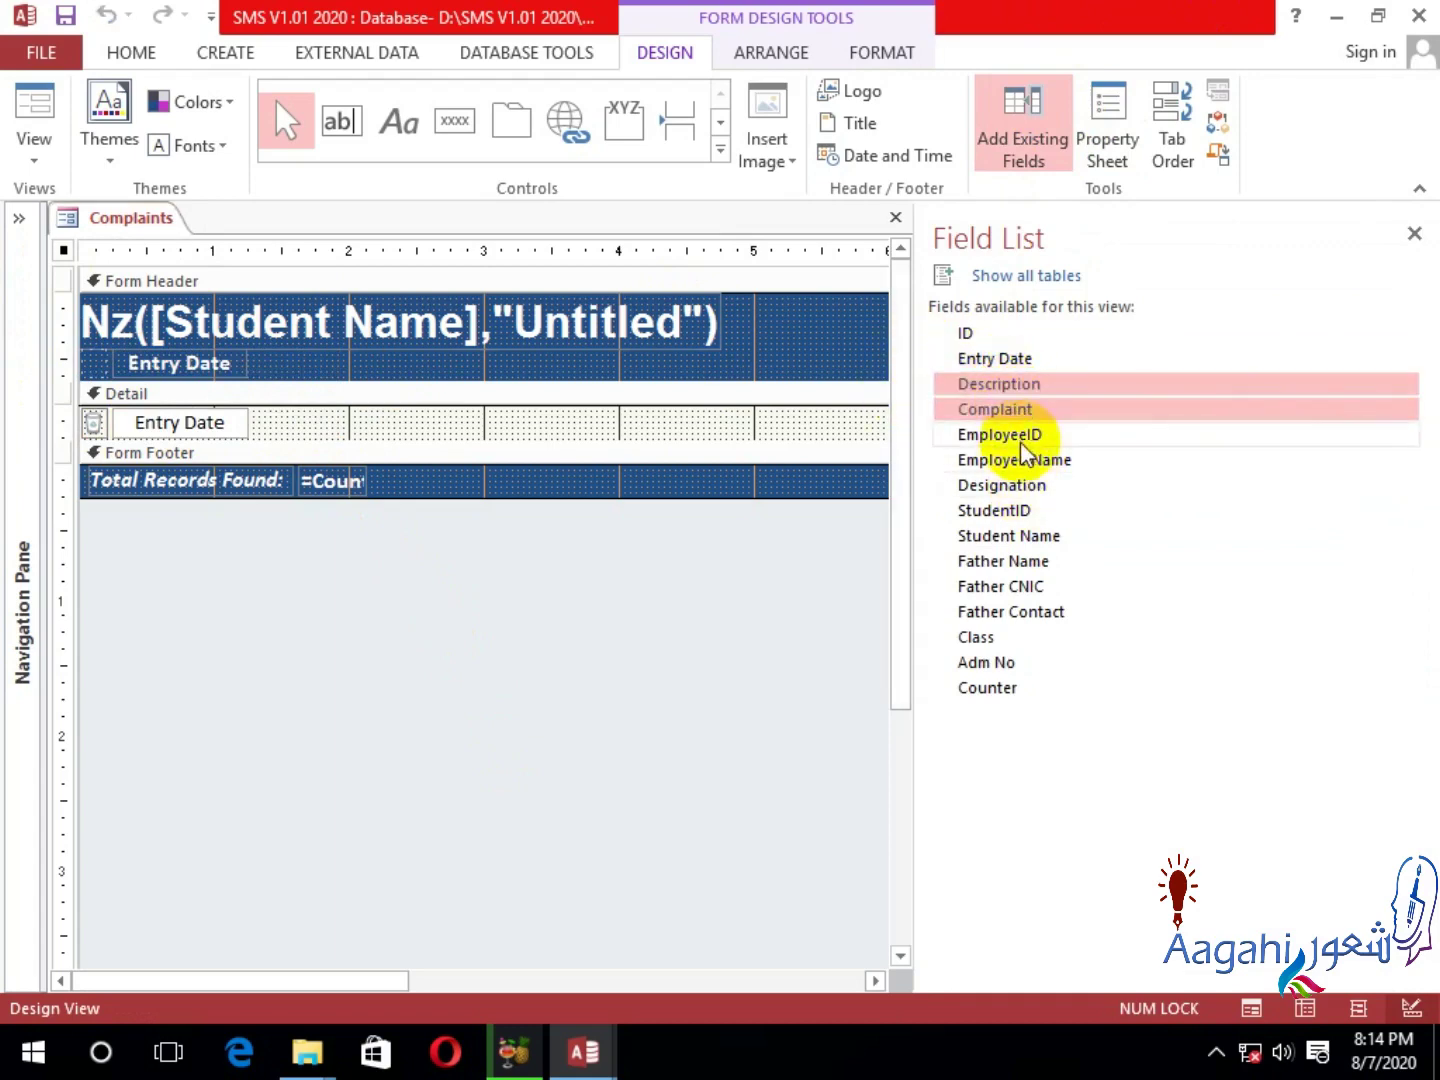
left_click(1002, 435, "ctrl")
left_click(1008, 460, "ctrl")
left_click(1003, 485, "ctrl")
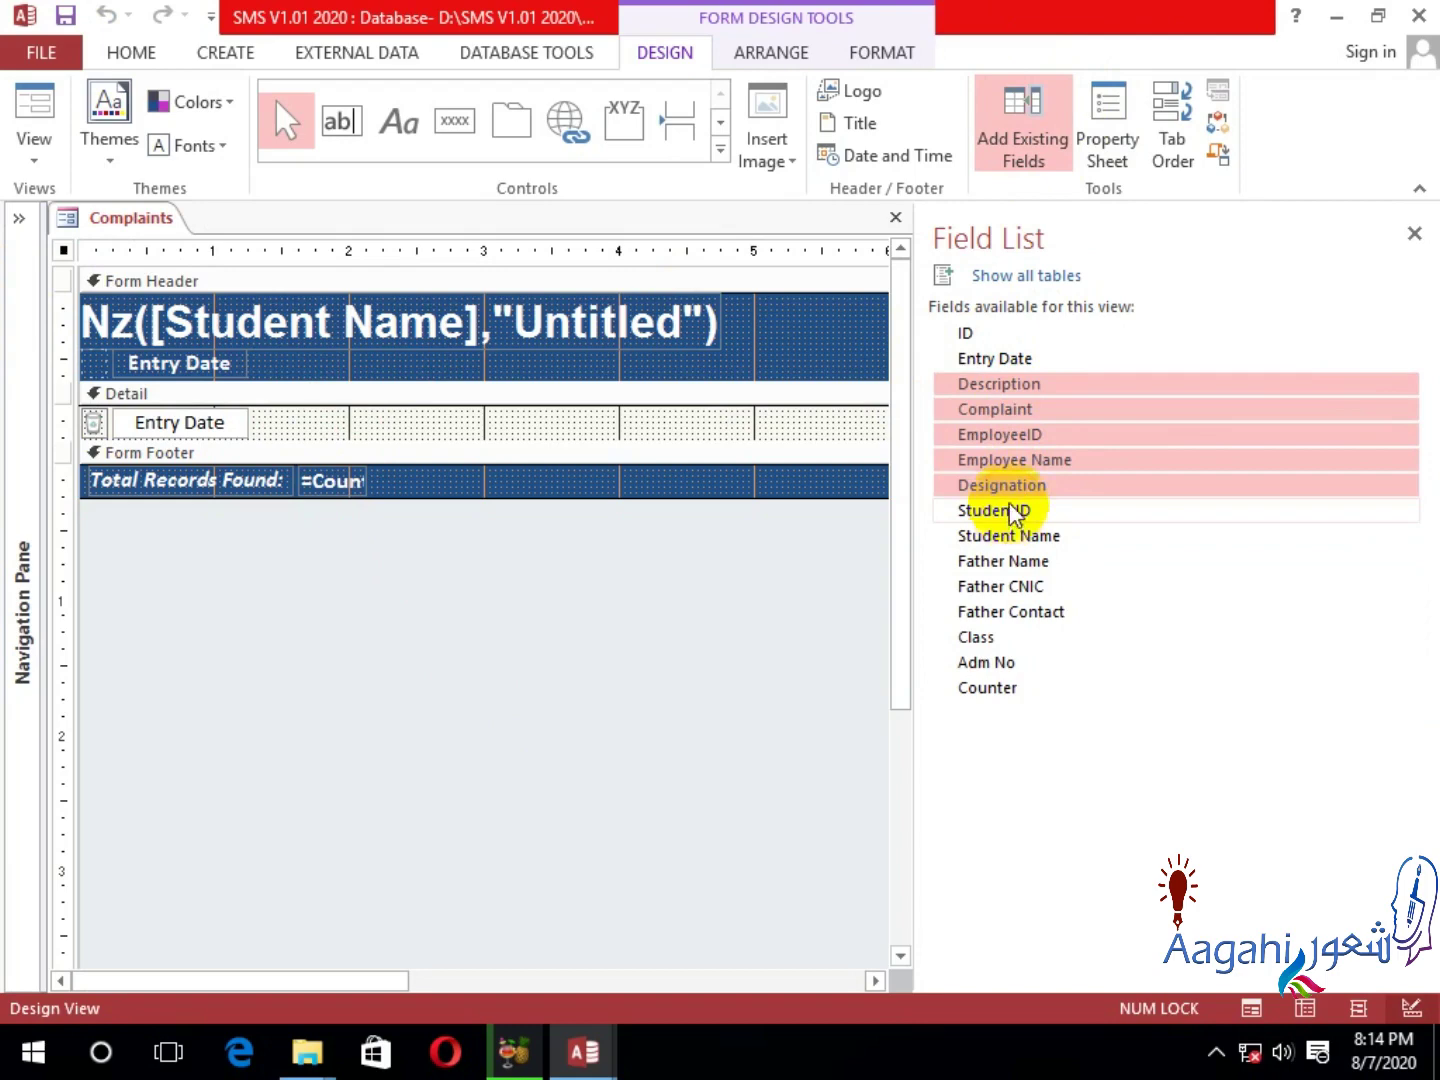
left_click_drag(998, 388, 256, 365)
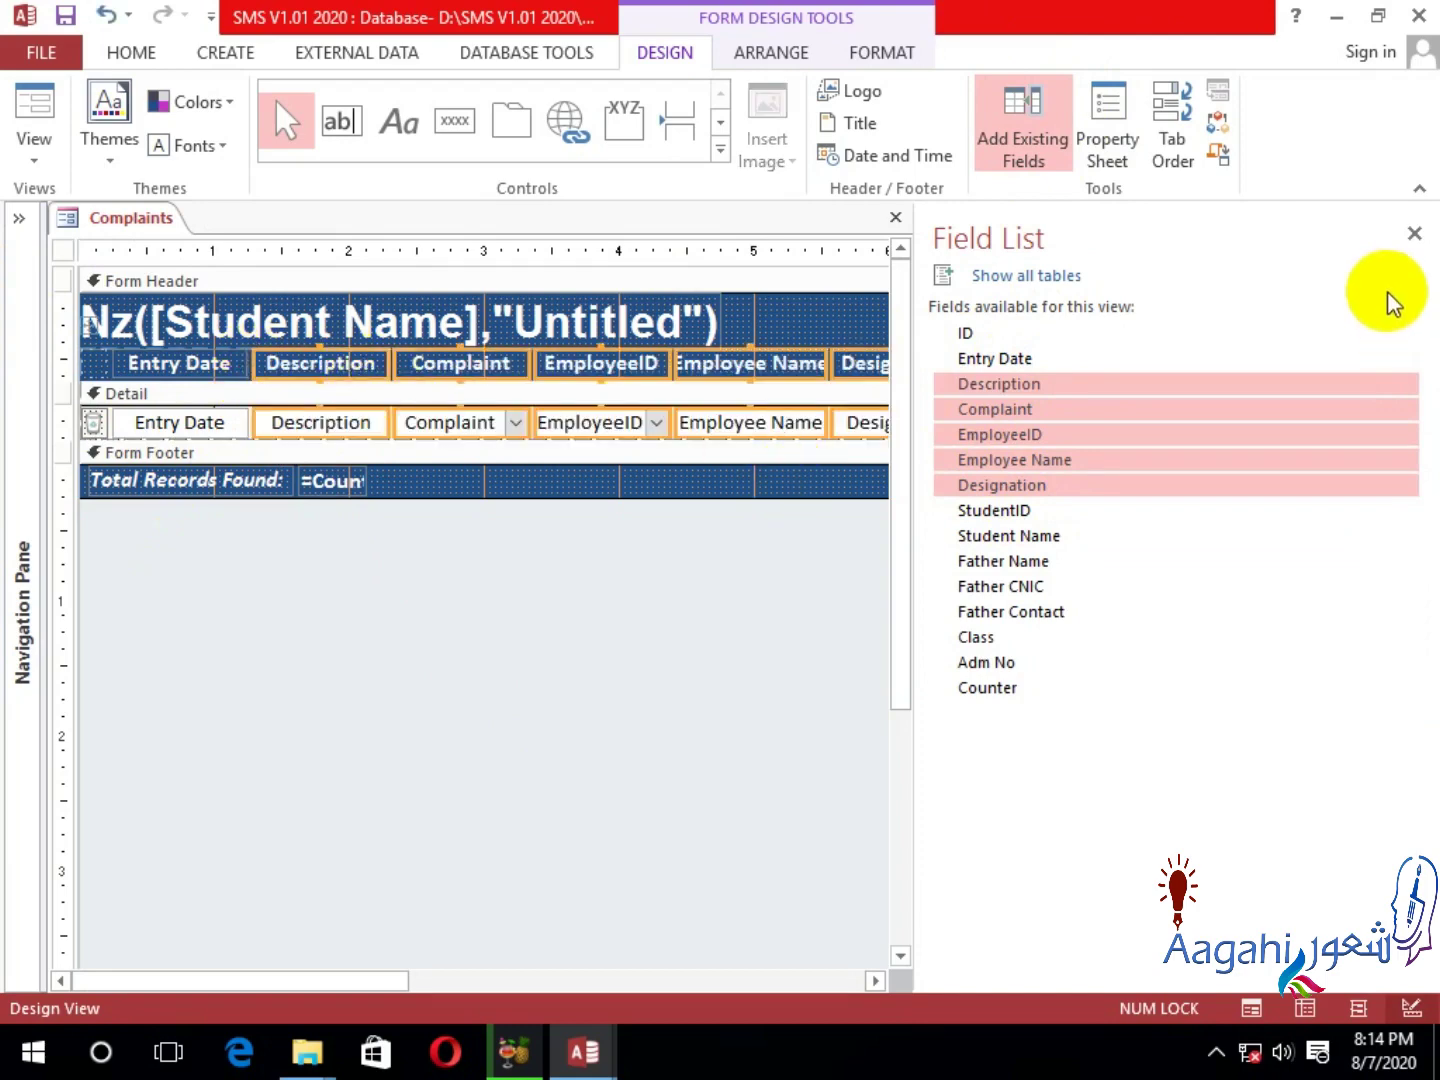
left_click(1412, 234)
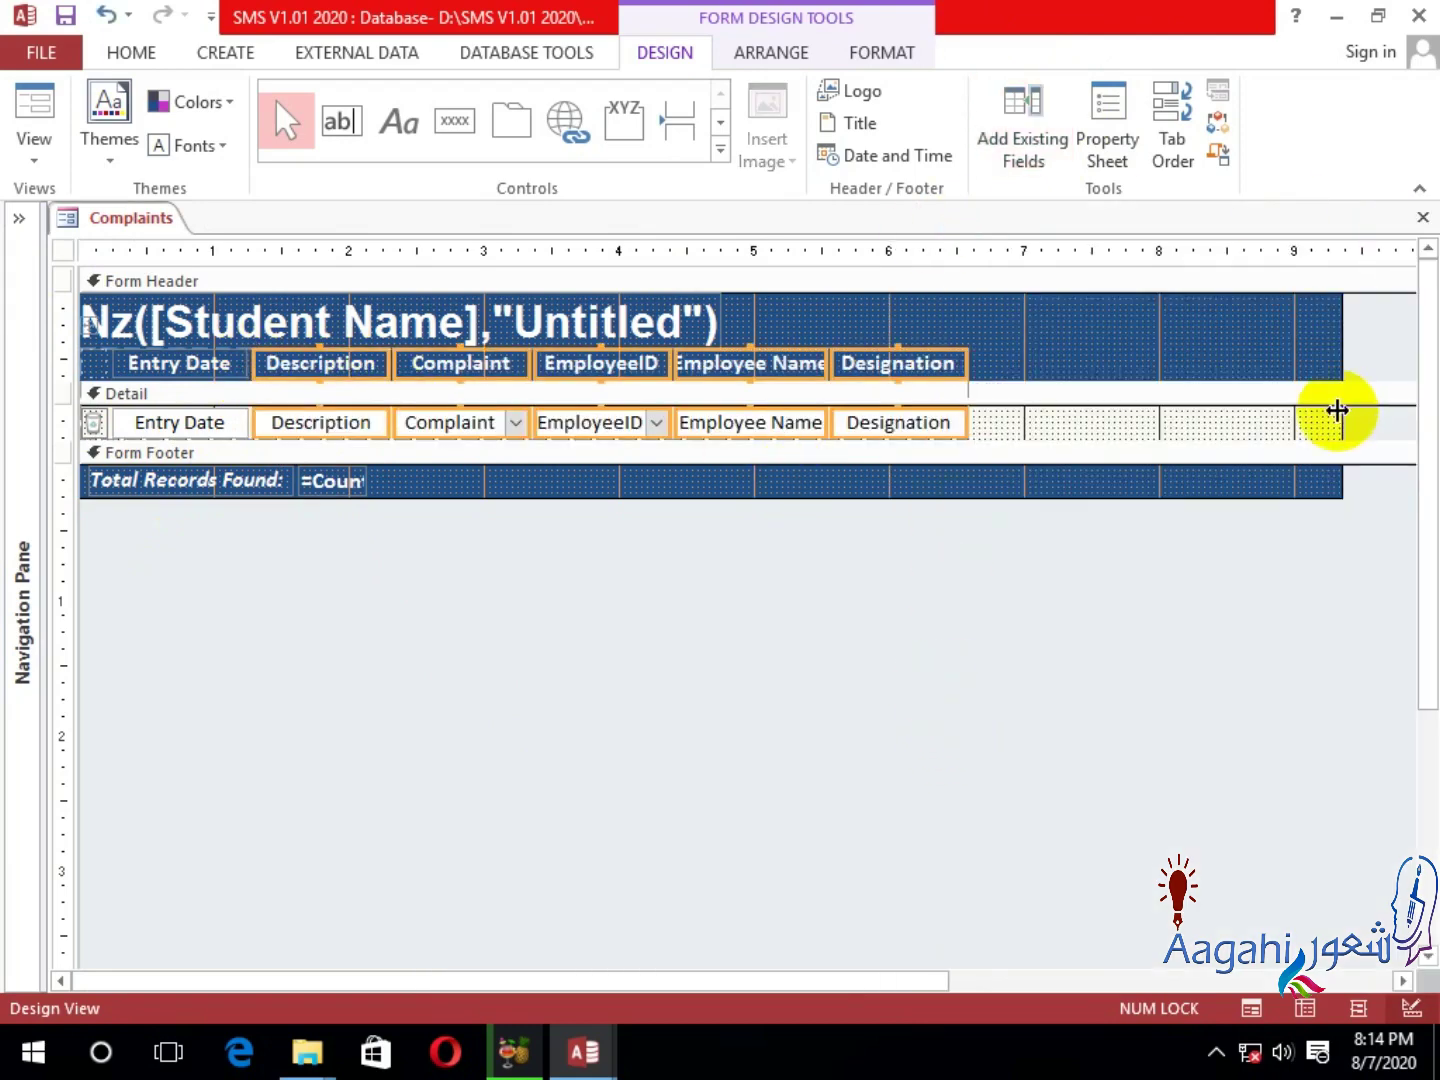
Add a colon to the end of the Entry Date, Description and Complaint header labels.
left_click(149, 372)
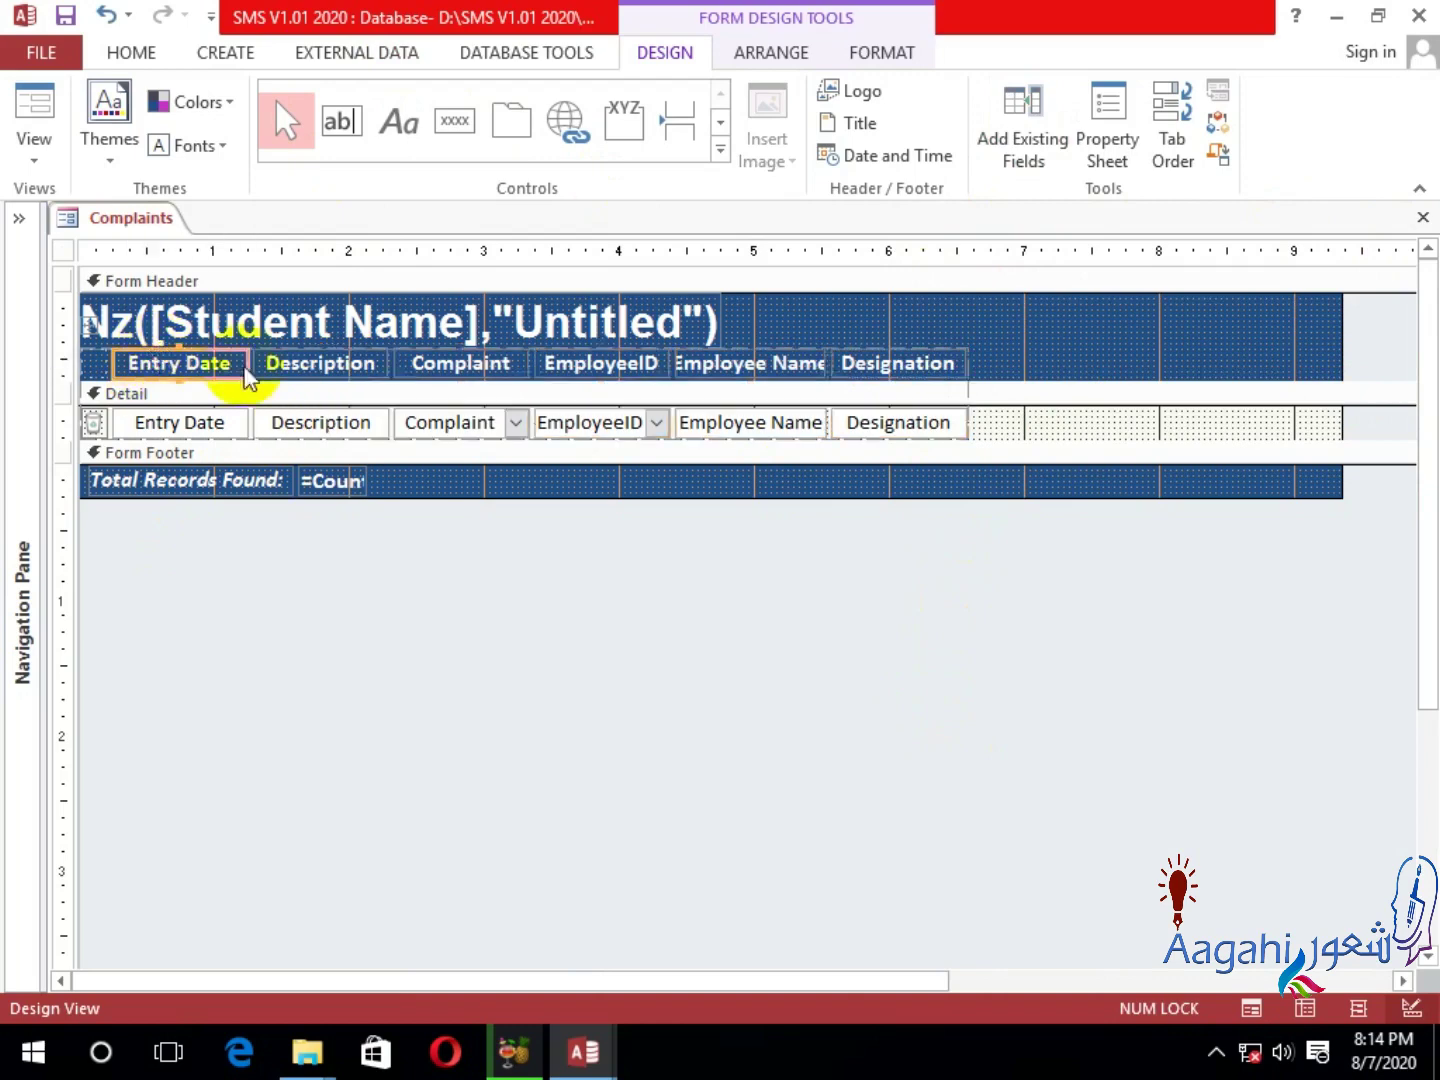
key("F2")
type(":")
key("Tab")
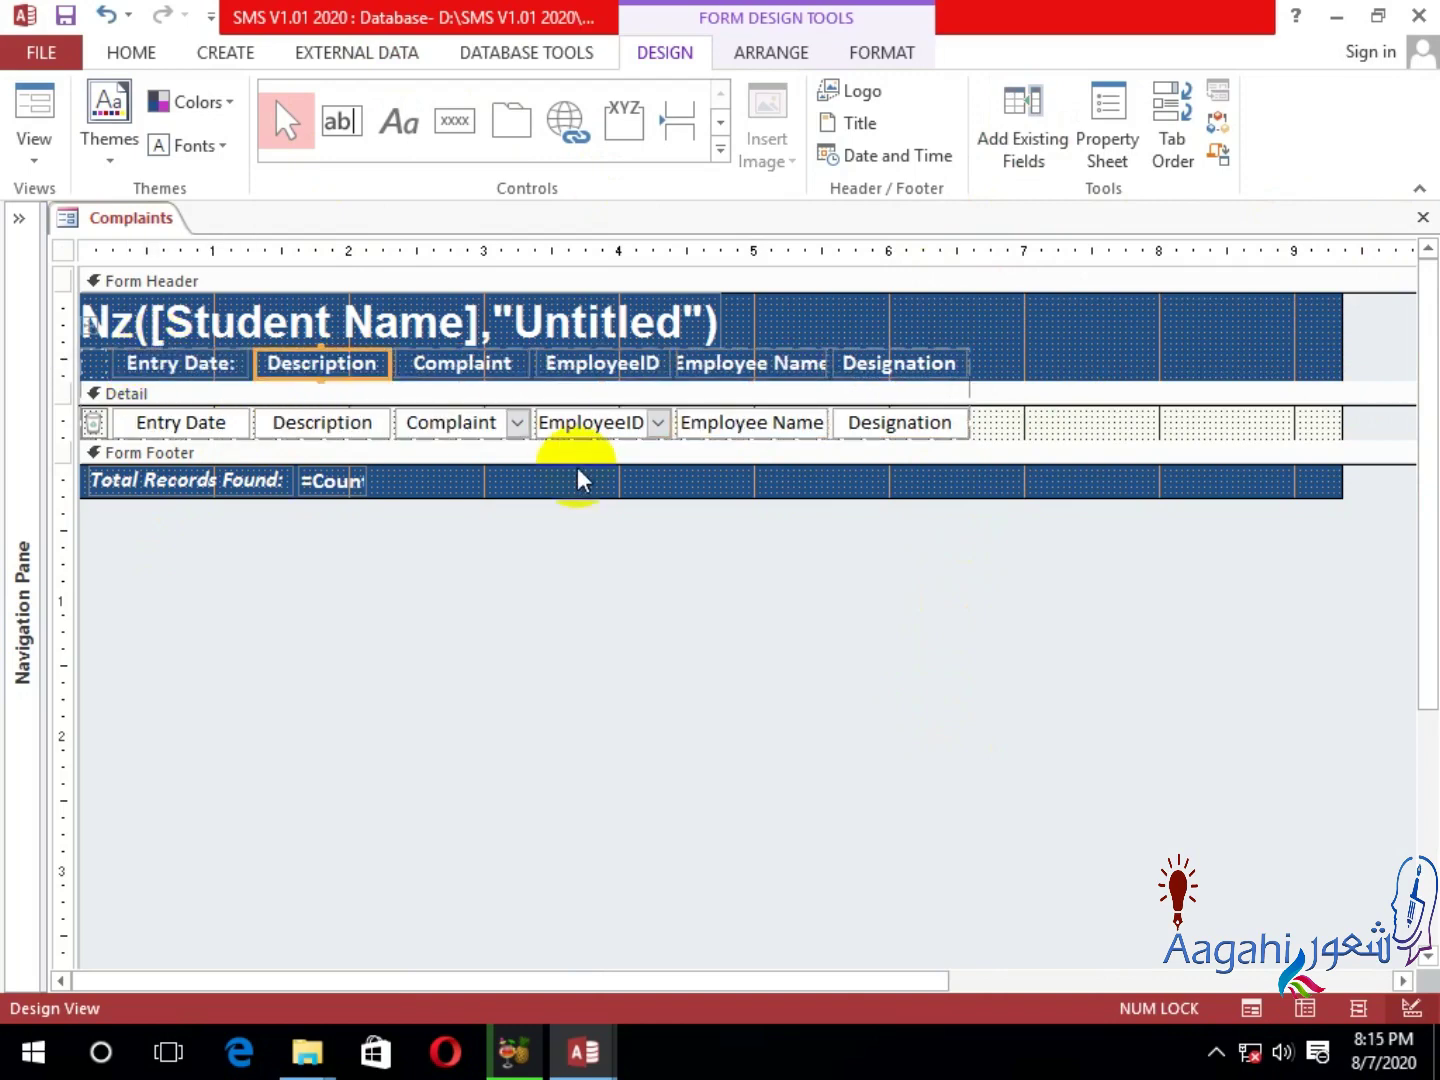
key("F2")
type(":")
key("Tab")
key("F2")
type(":")
key("Tab")
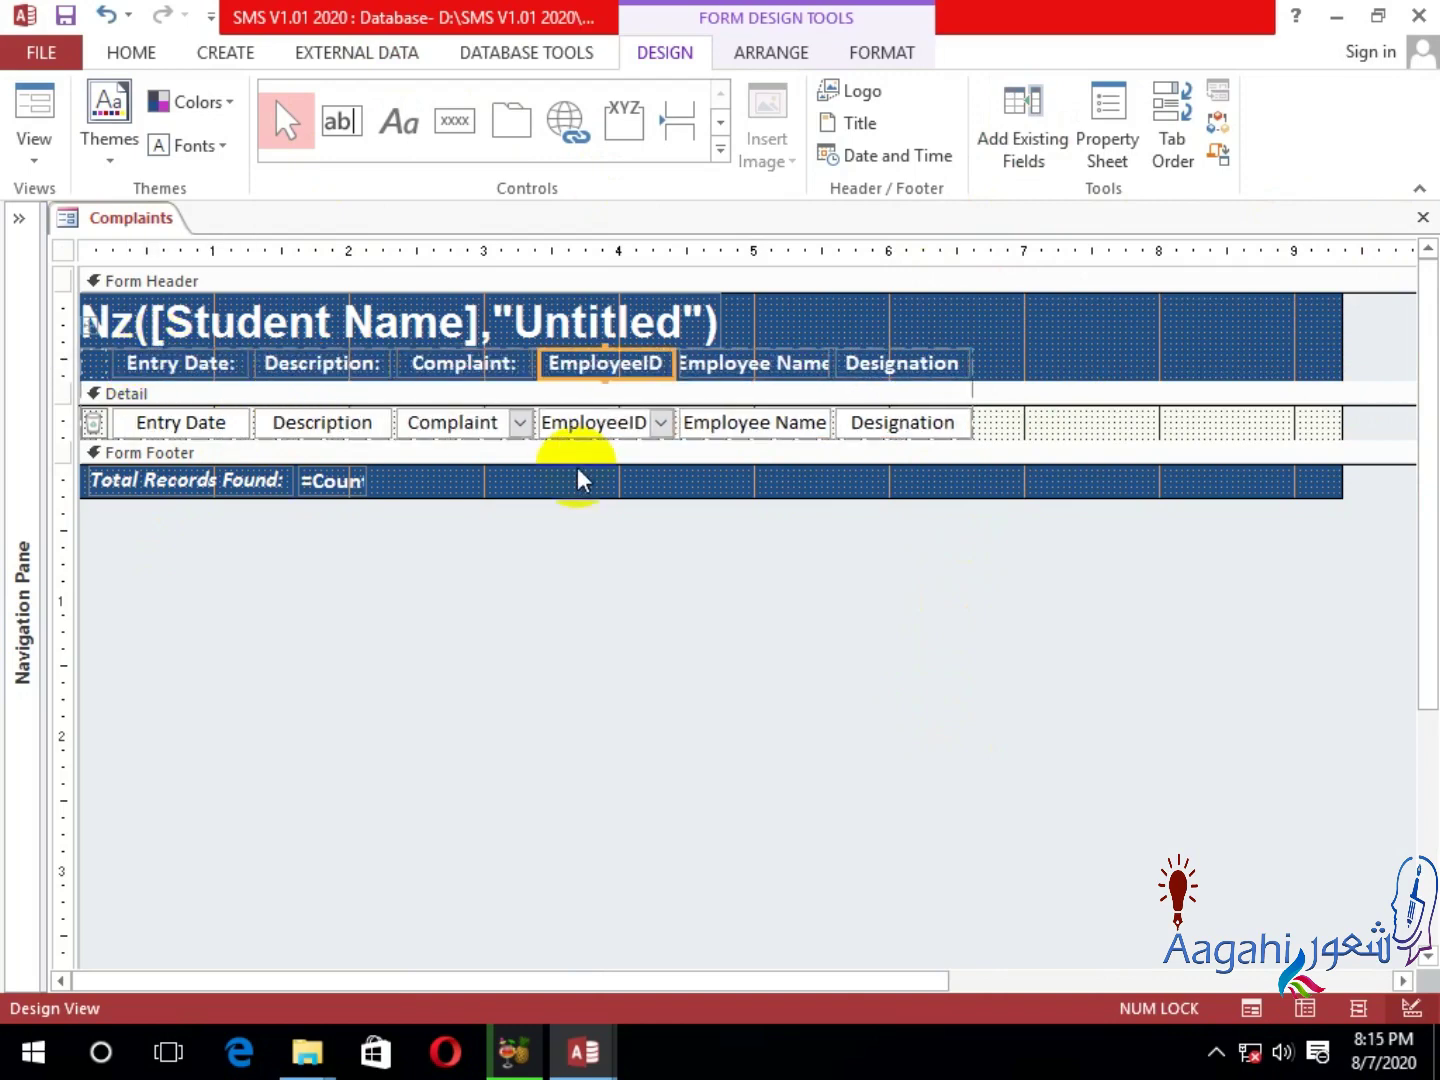
Change the EmployeeID header label to "Added by:" and narrow its column to fit the label.
key("F2")
type(":")
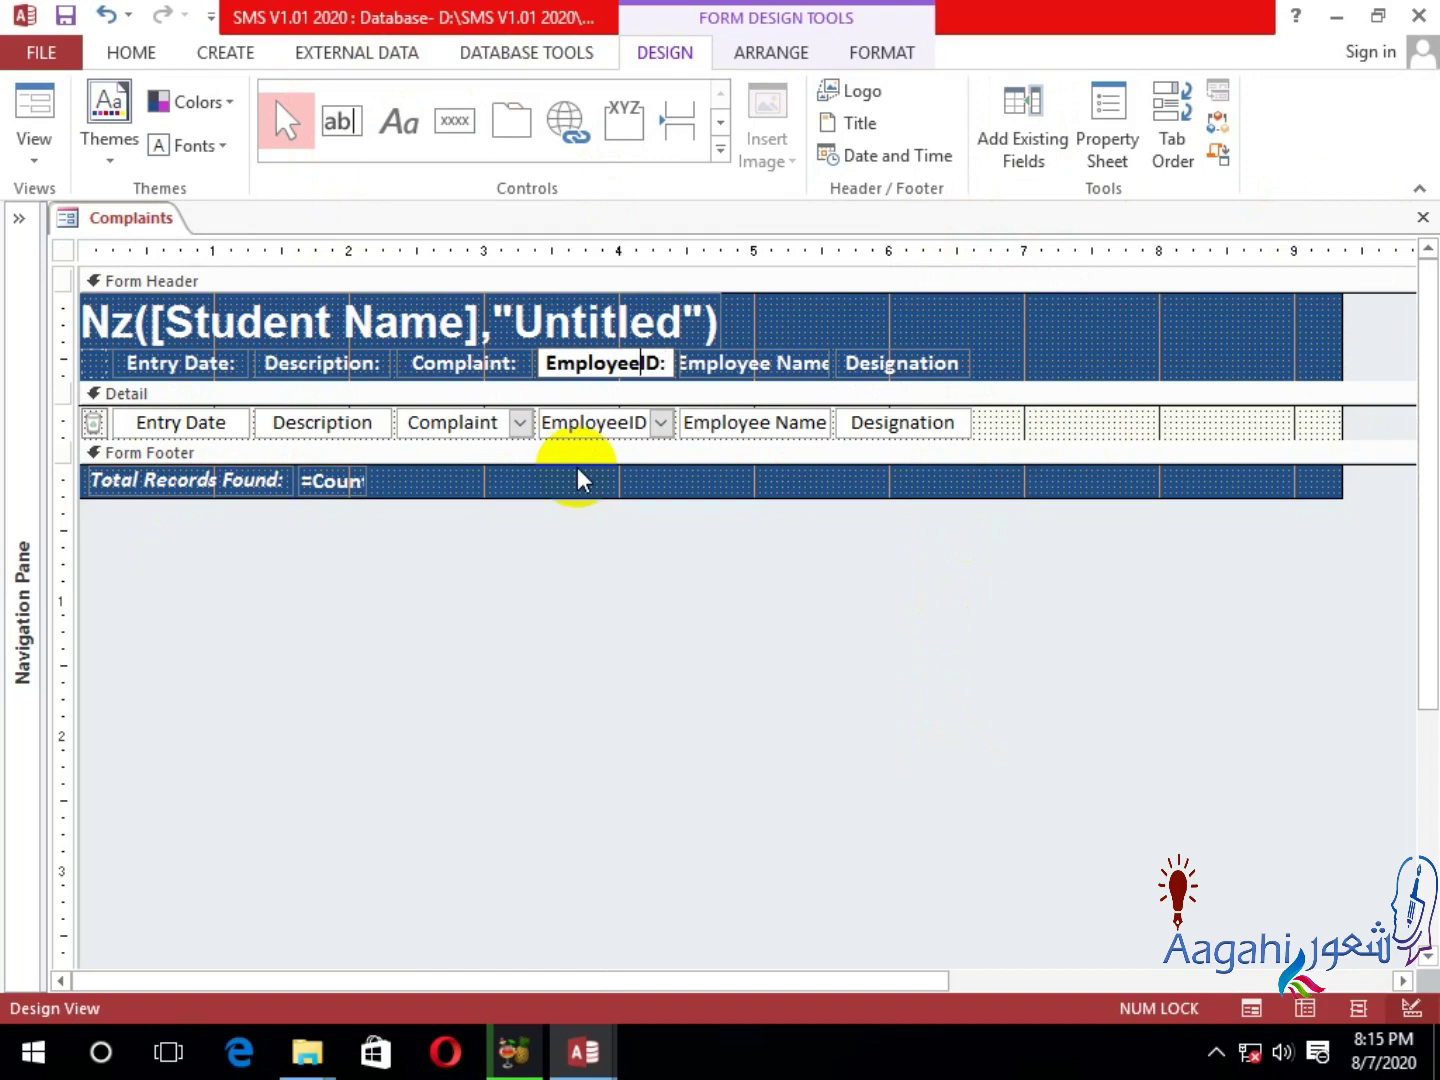
key("BackSpace")
key("BackSpace")
key("BackSpace")
key("BackSpace")
key("BackSpace")
key("BackSpace")
key("BackSpace")
key("BackSpace")
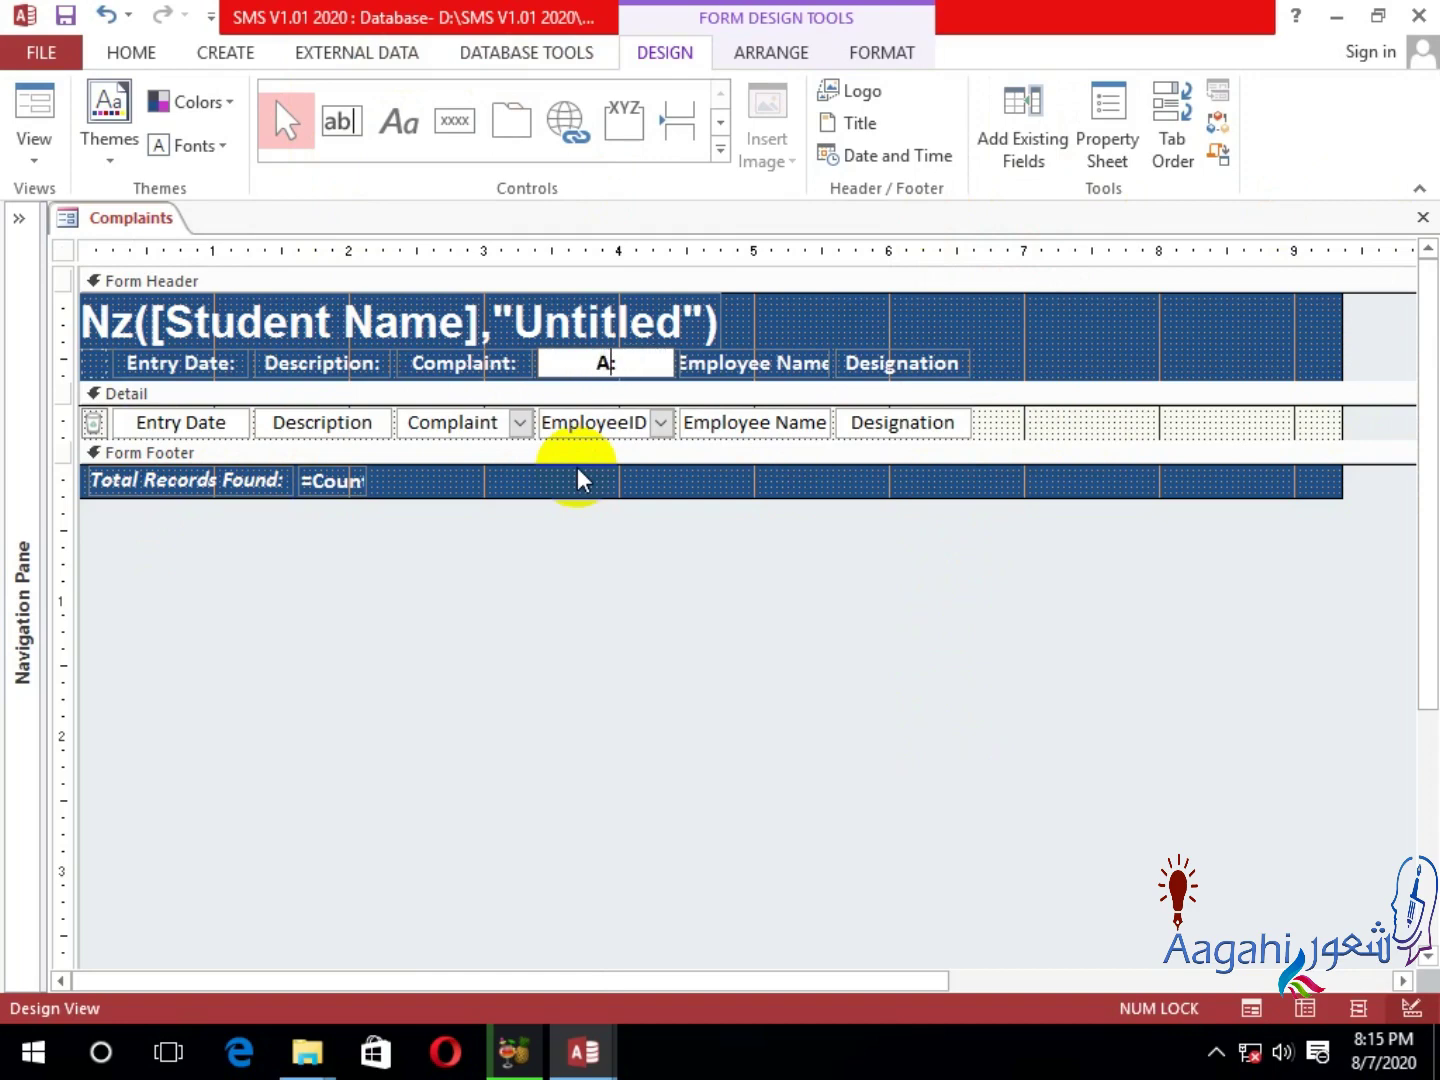
type("Added by")
key("Return")
key("shift+Left")
key("shift+Left")
key("shift+Left")
key("shift+Left")
key("shift+Left")
key("shift+Left")
key("shift+Left")
key("shift+Left")
key("shift+Left")
key("shift+Left")
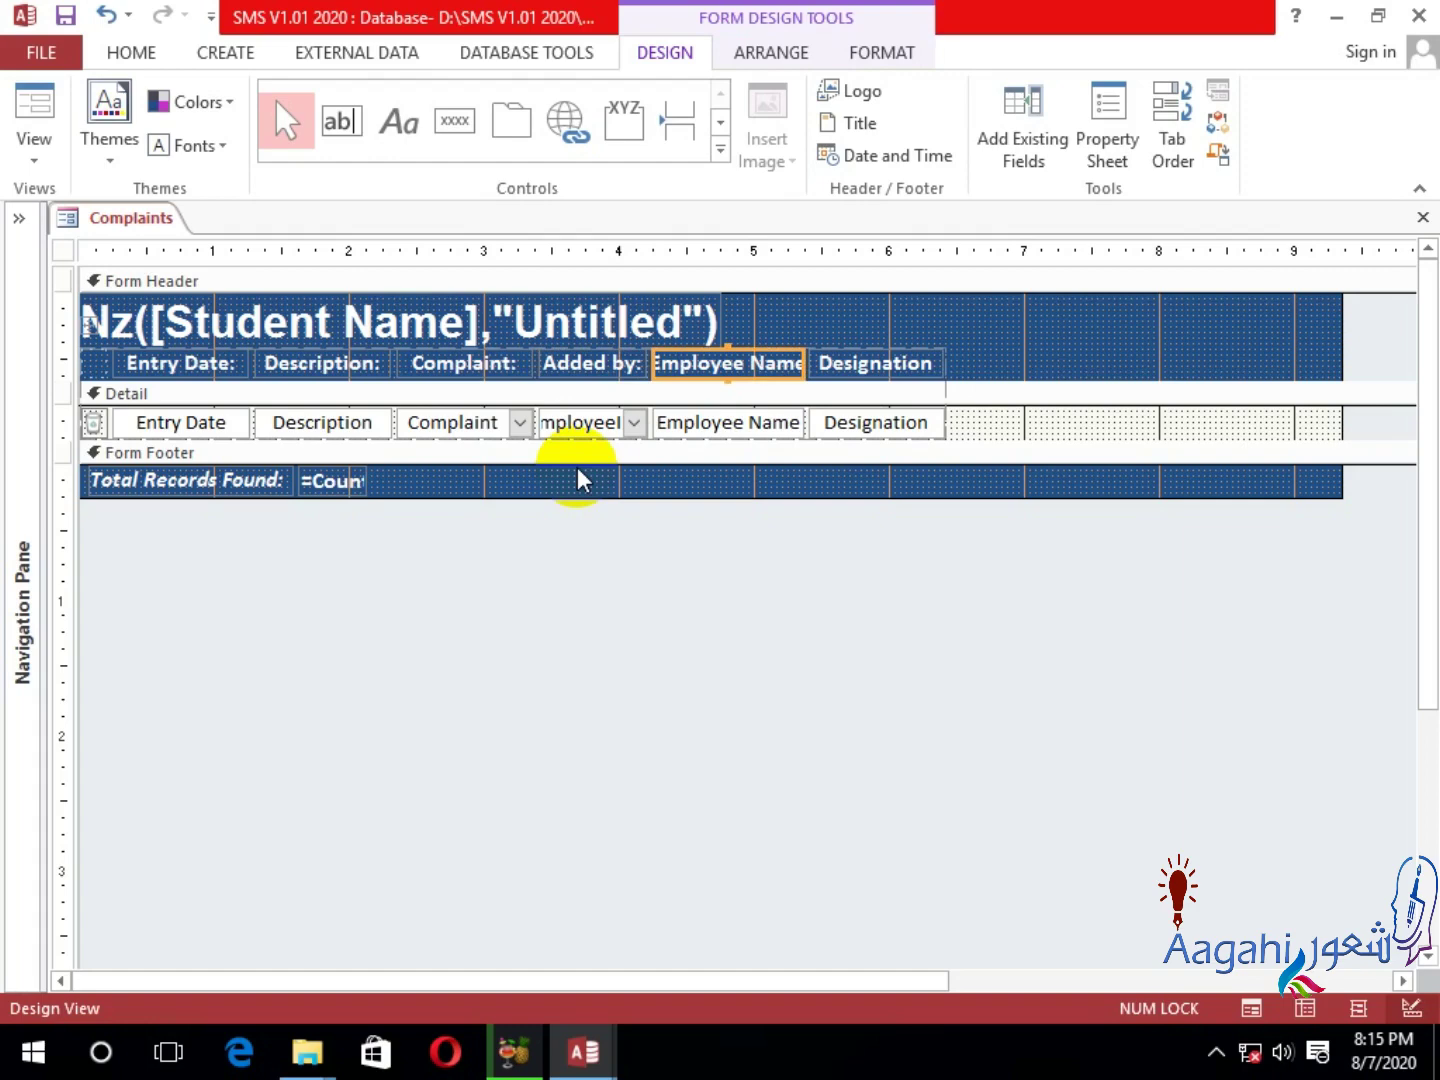
End the Employee Name header label with a colon and widen its column so the whole label fits.
key("shift+Right")
key("shift+Right")
key("shift+Right")
key("shift+Right")
key("shift+Right")
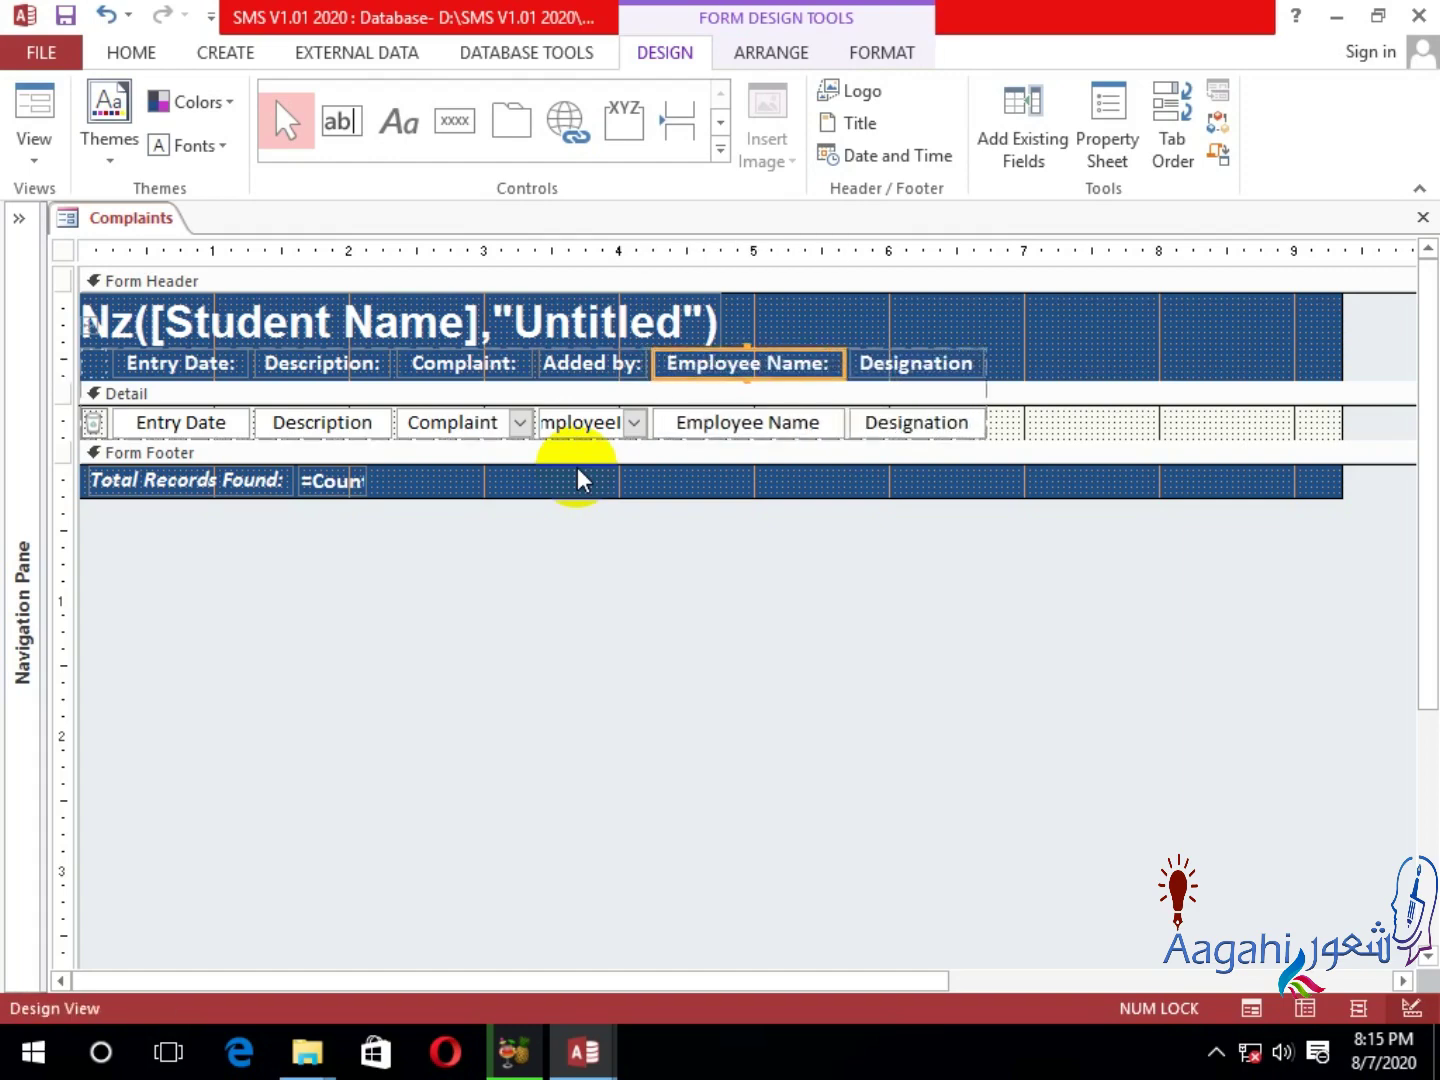
Widen the Designation column with its label ending in a colon, and narrow the form to that column's right edge.
key("Tab")
key("shift+Right")
key("shift+Right")
key("shift+Right")
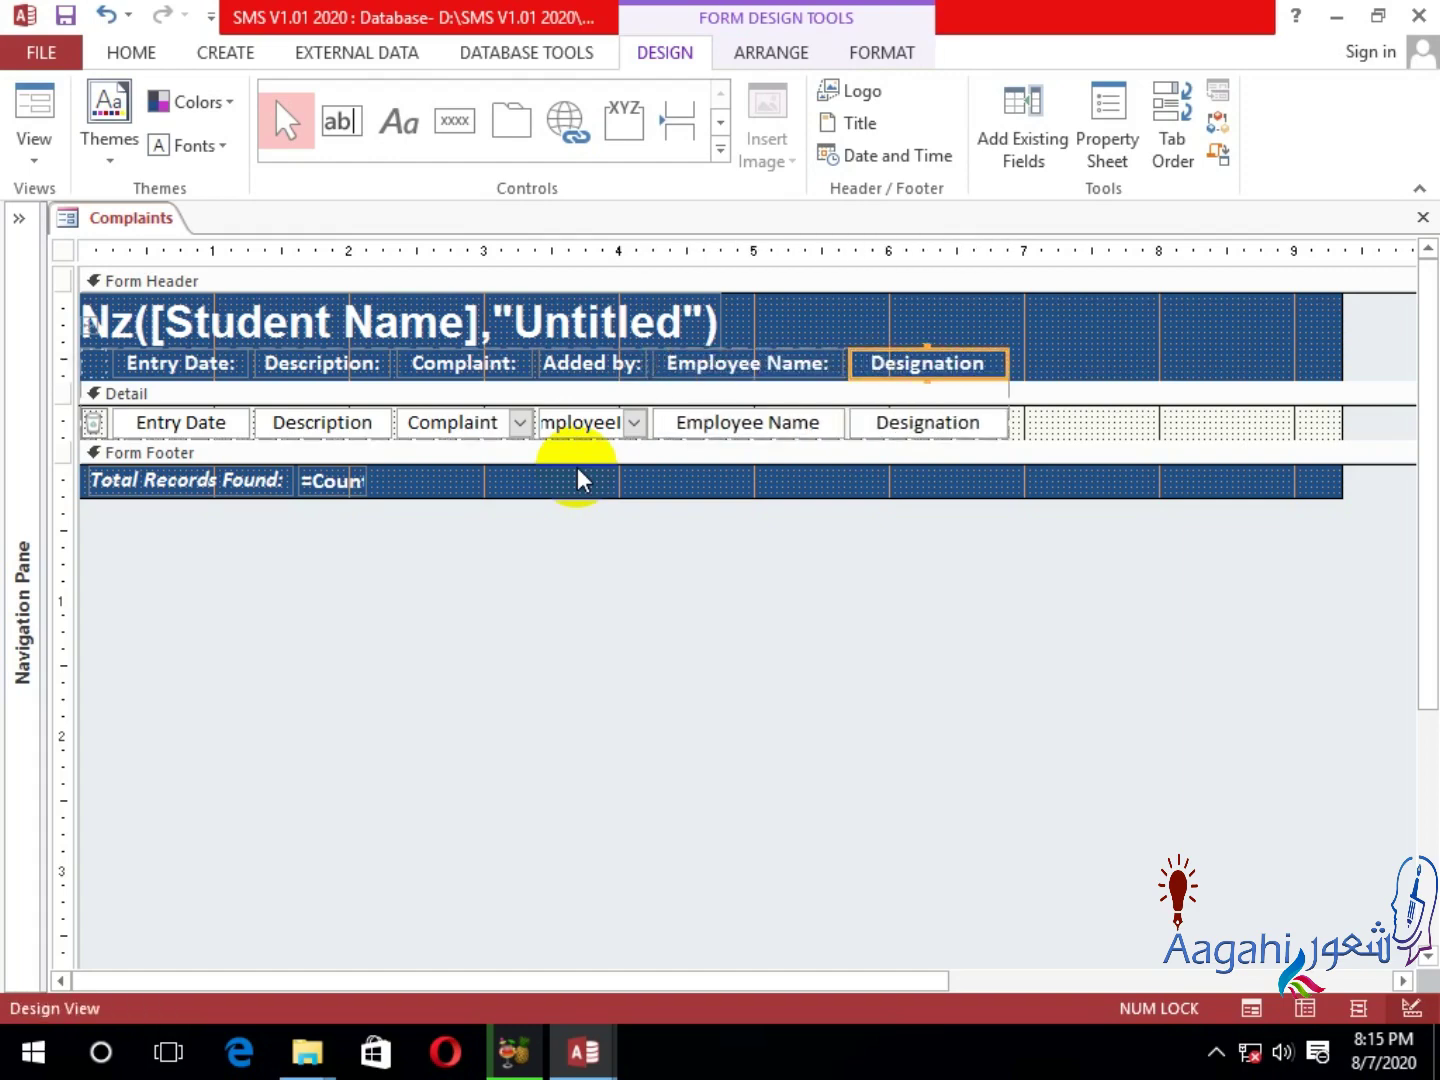
key("shift+Right")
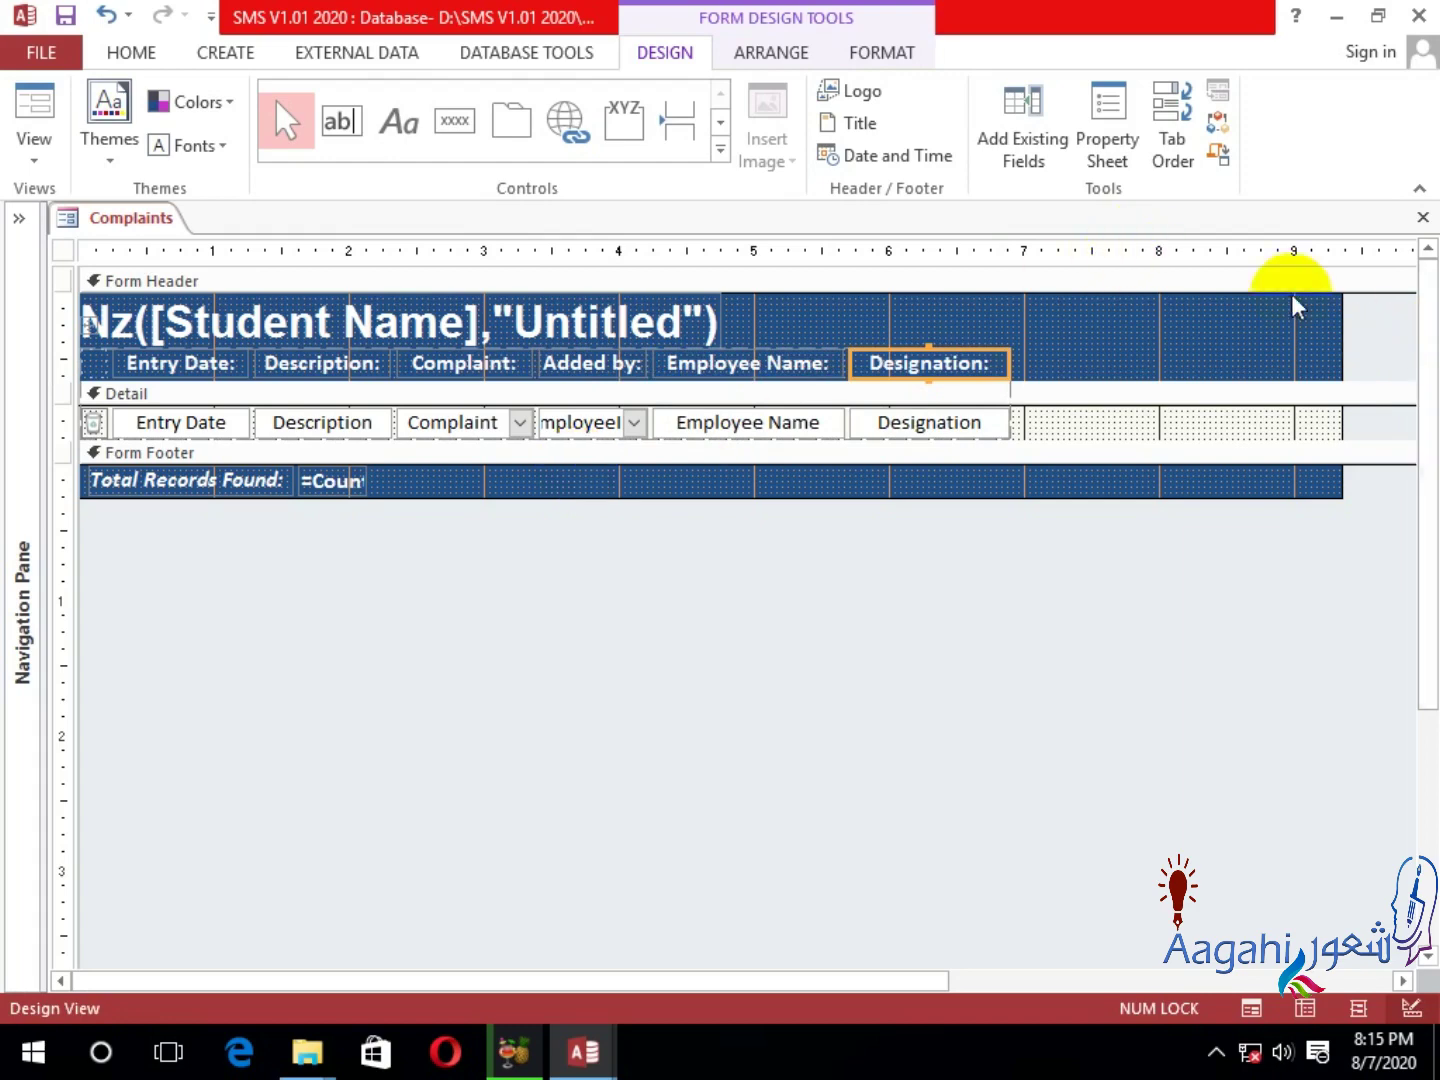
left_click_drag(1340, 329, 1013, 330)
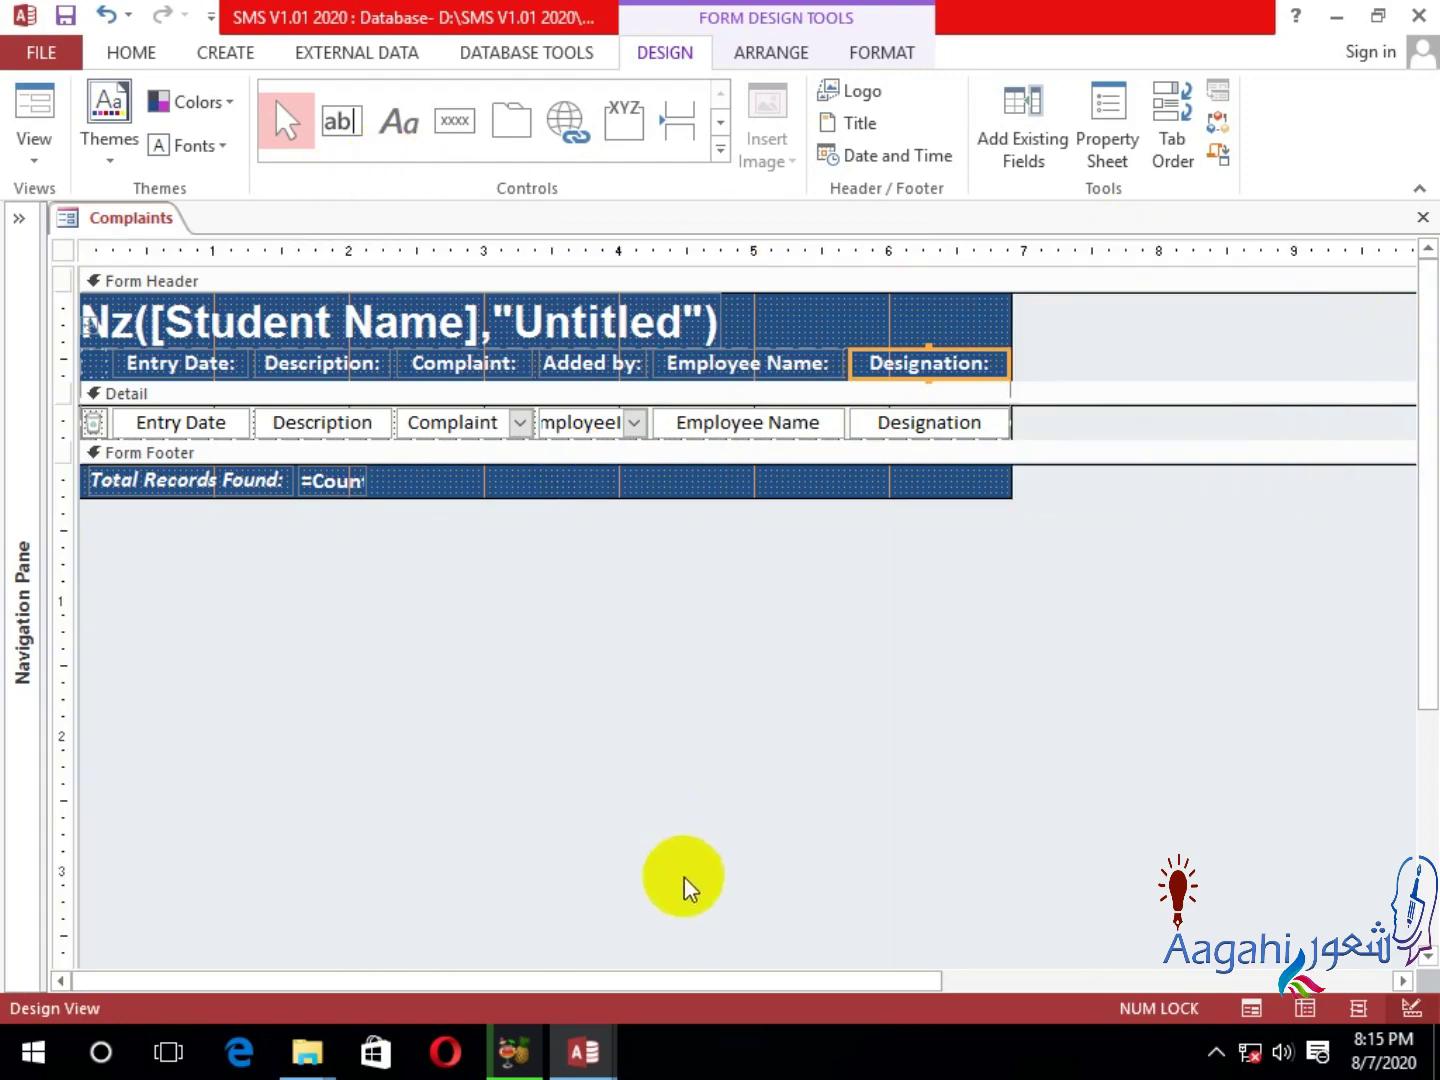
Change the header title expression to =Nz([Complaint],"Untitled").
left_click(331, 650)
left_click(285, 300)
left_click(336, 301)
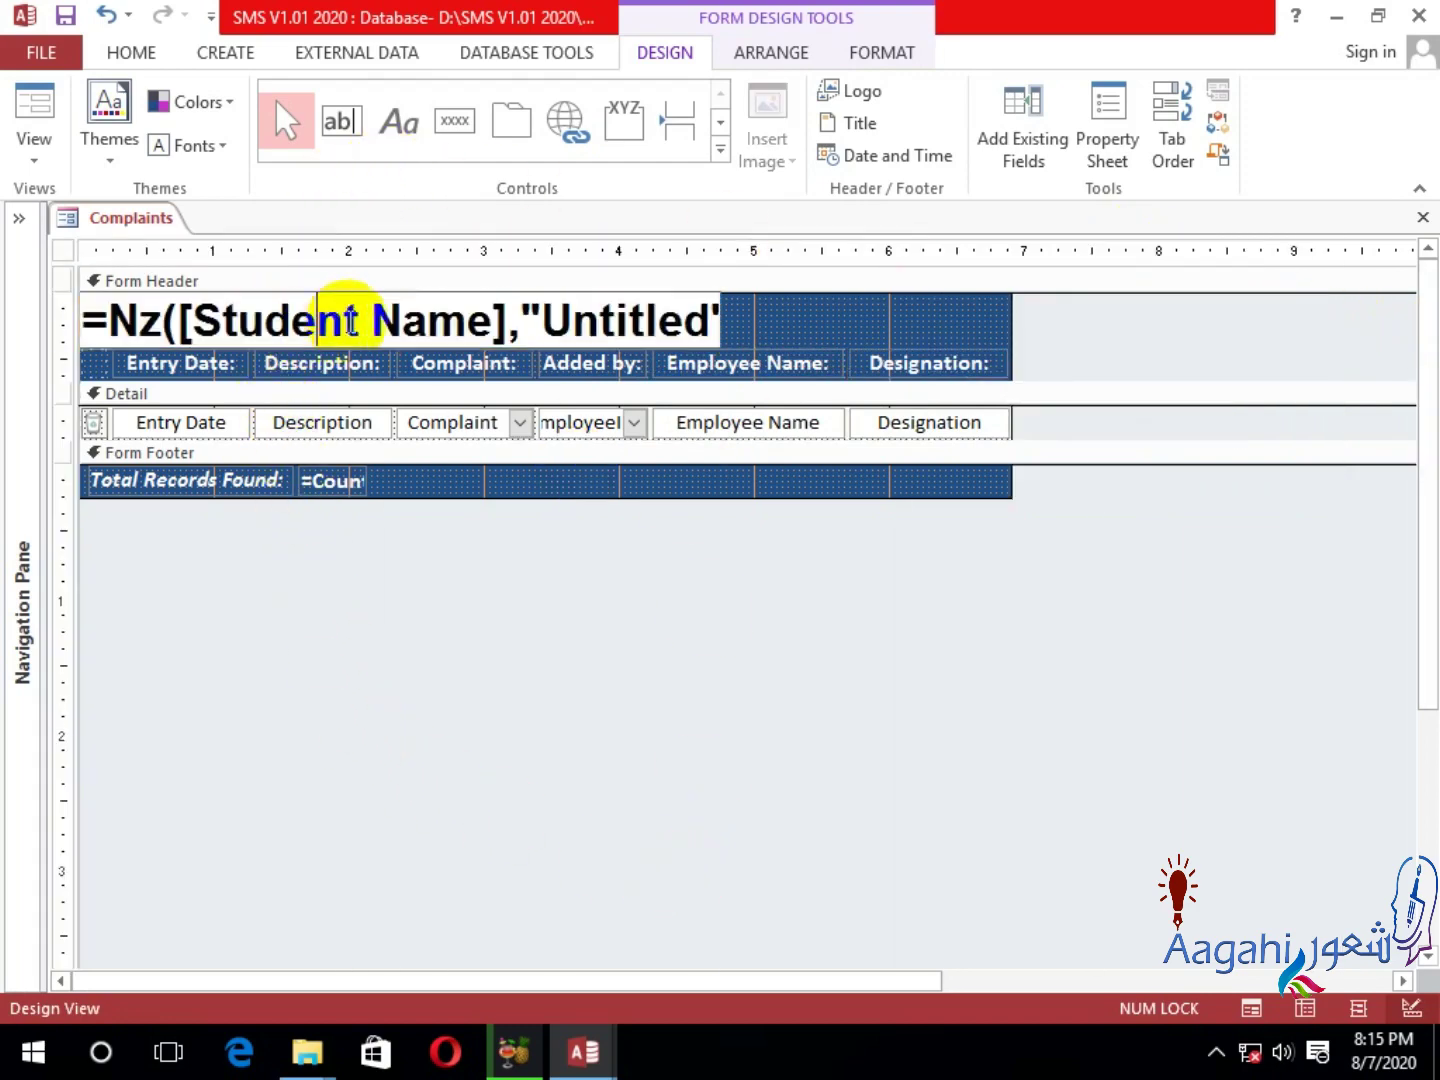
left_click_drag(487, 305, 193, 320)
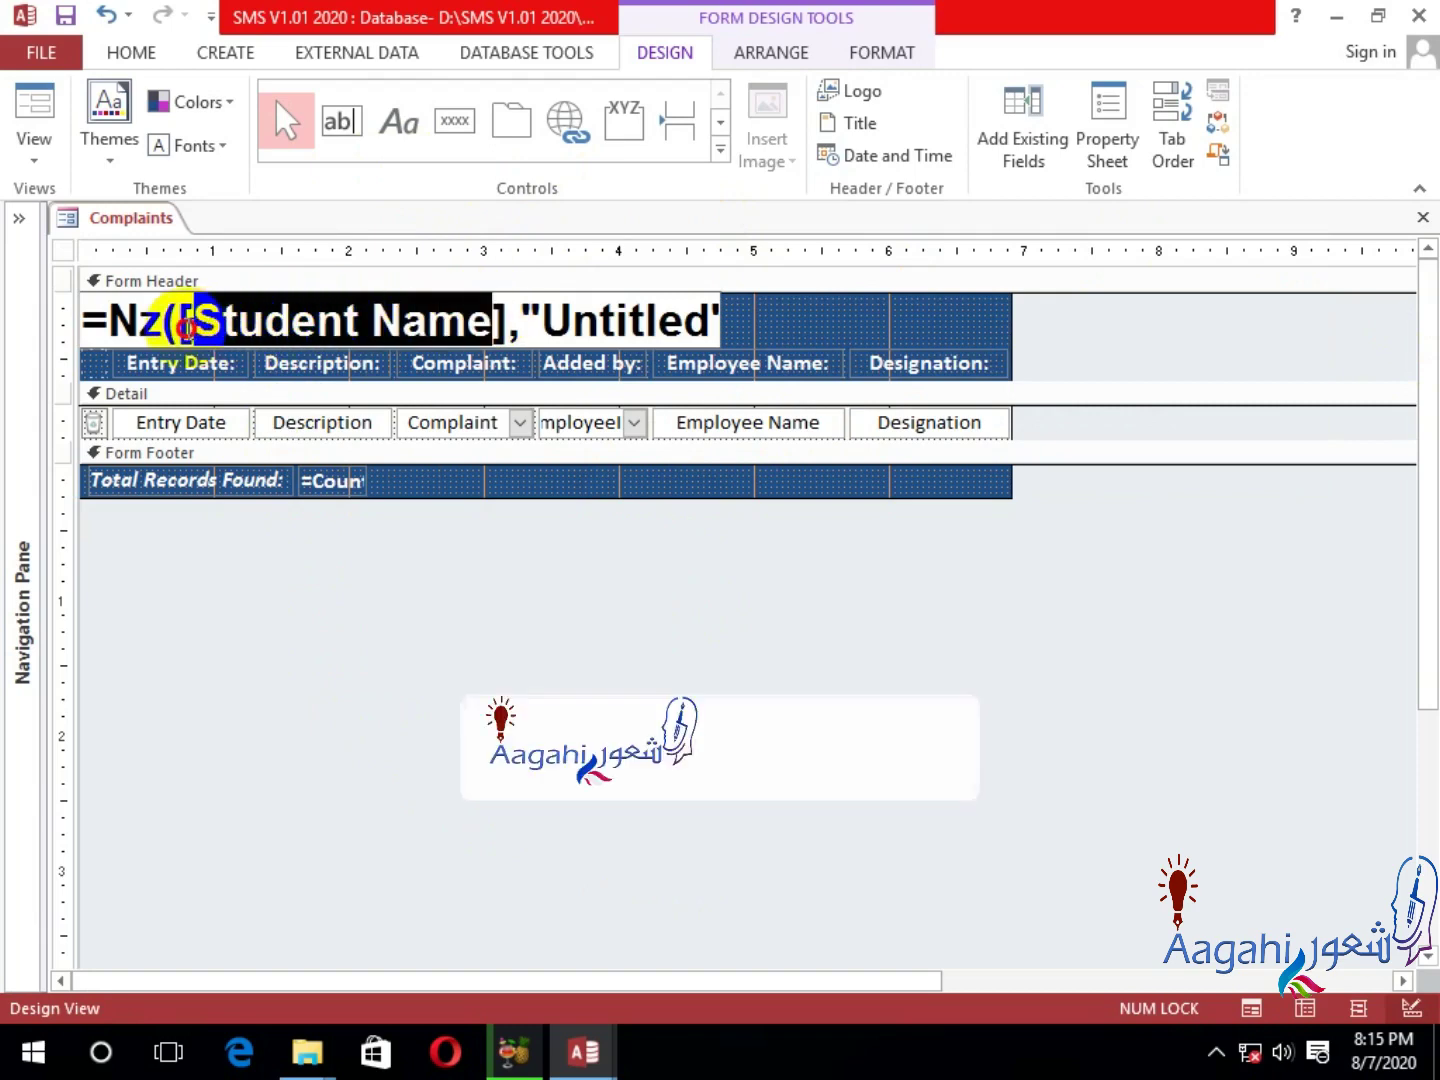
type("Comp")
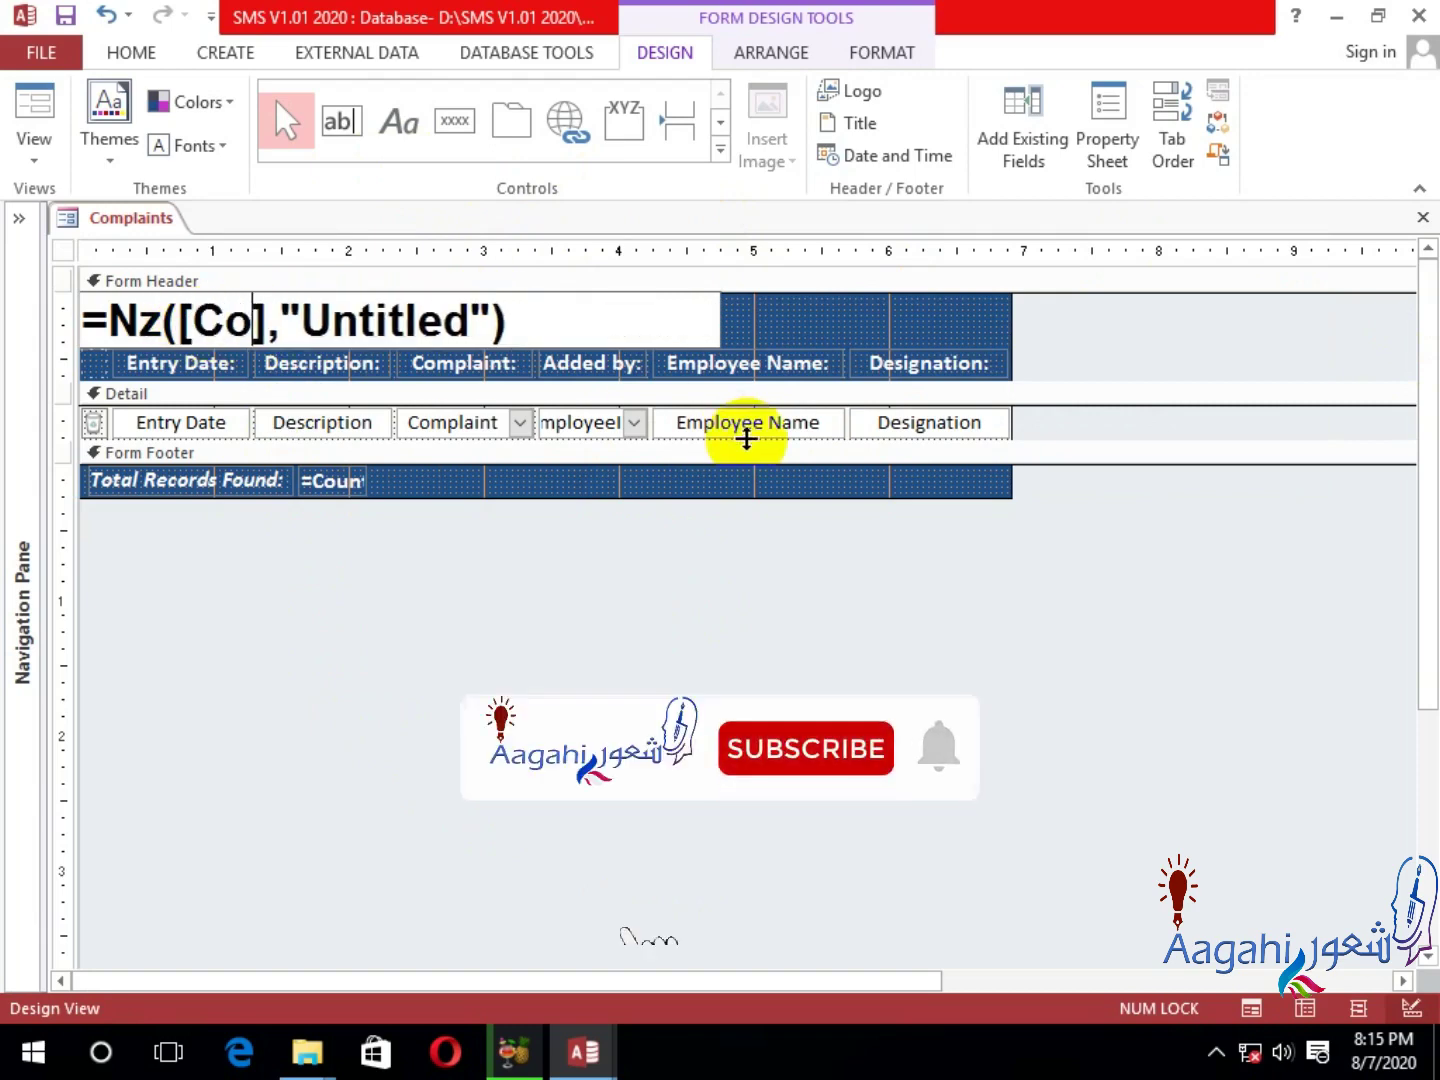
type("laint")
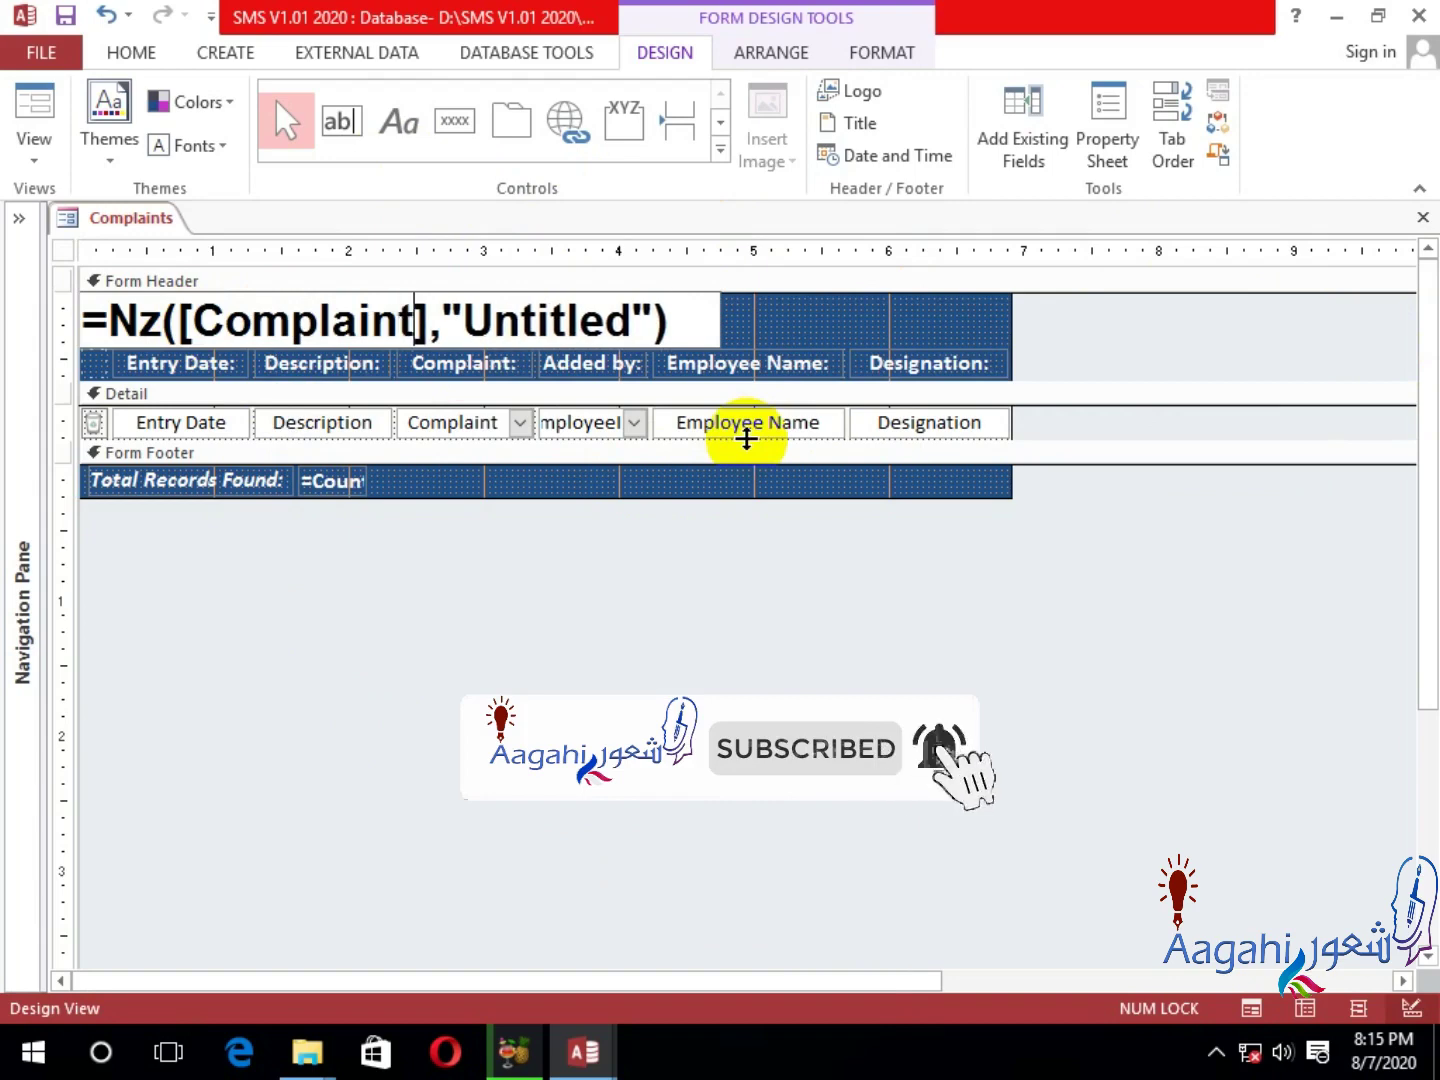
left_click(560, 561)
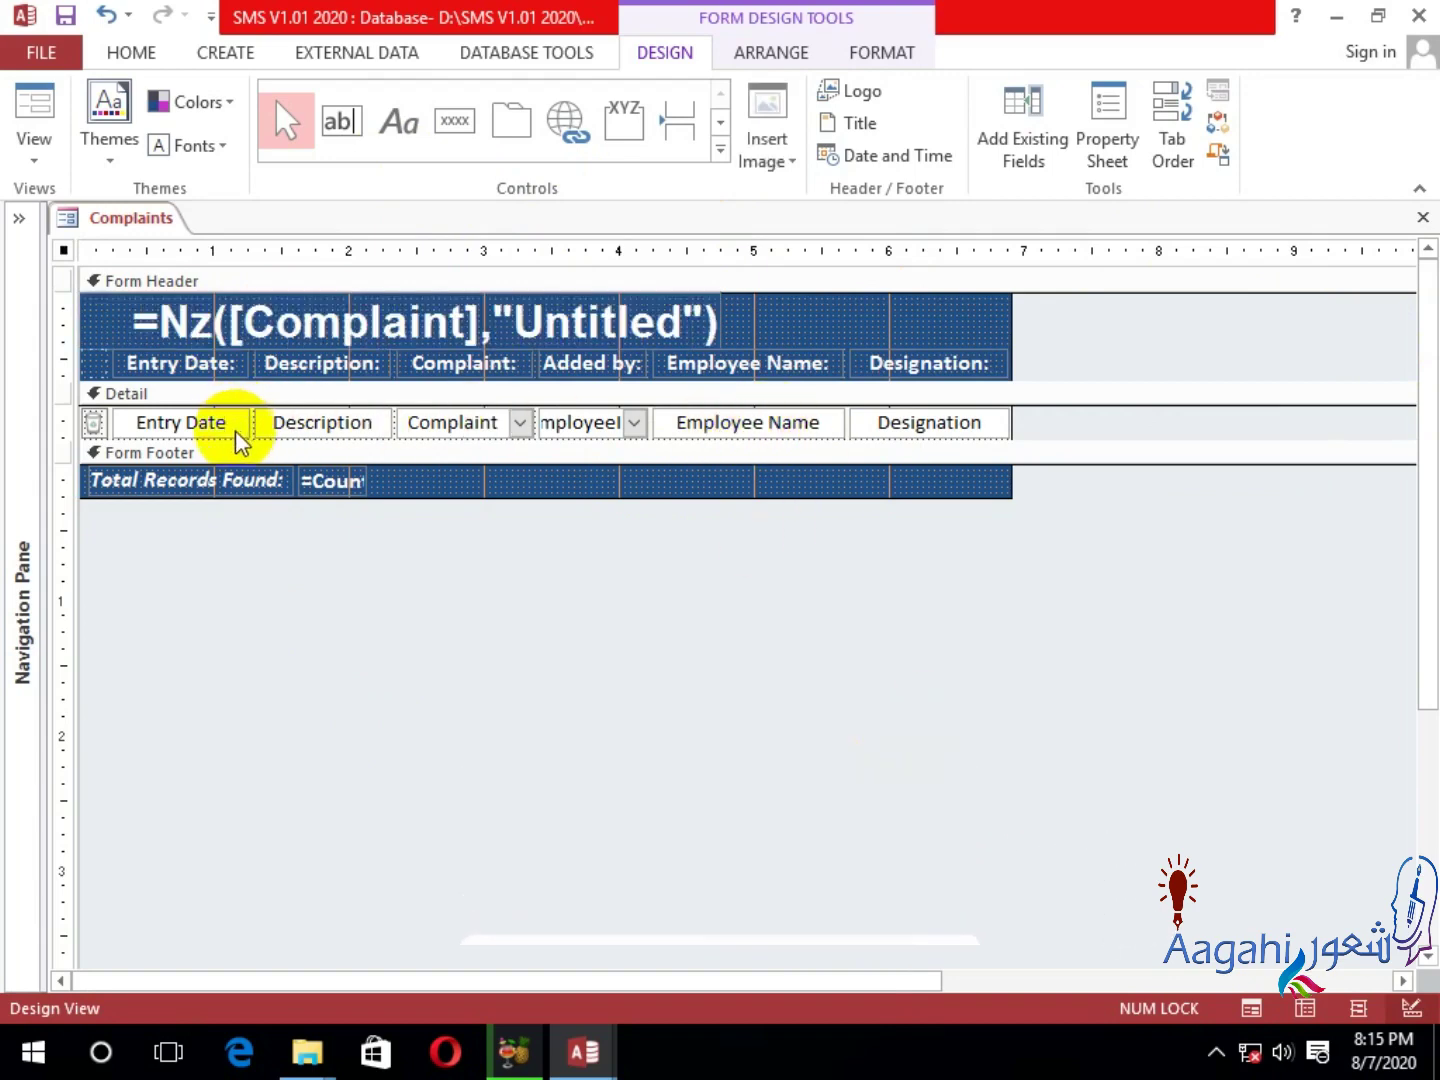
left_click(230, 476)
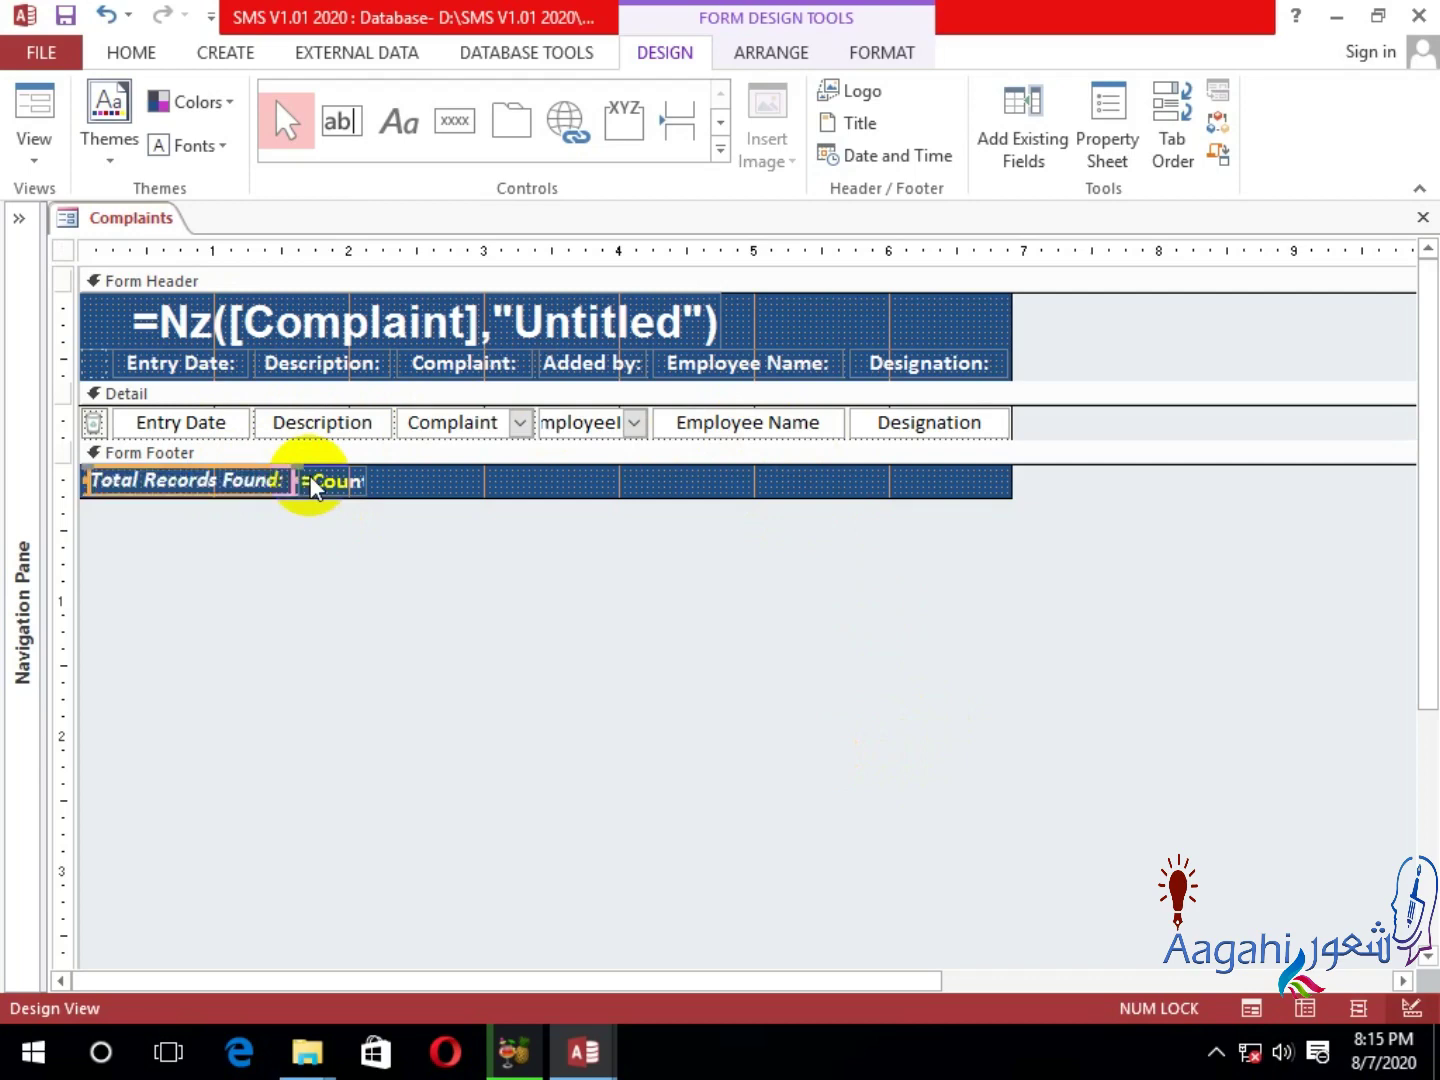
left_click(647, 590)
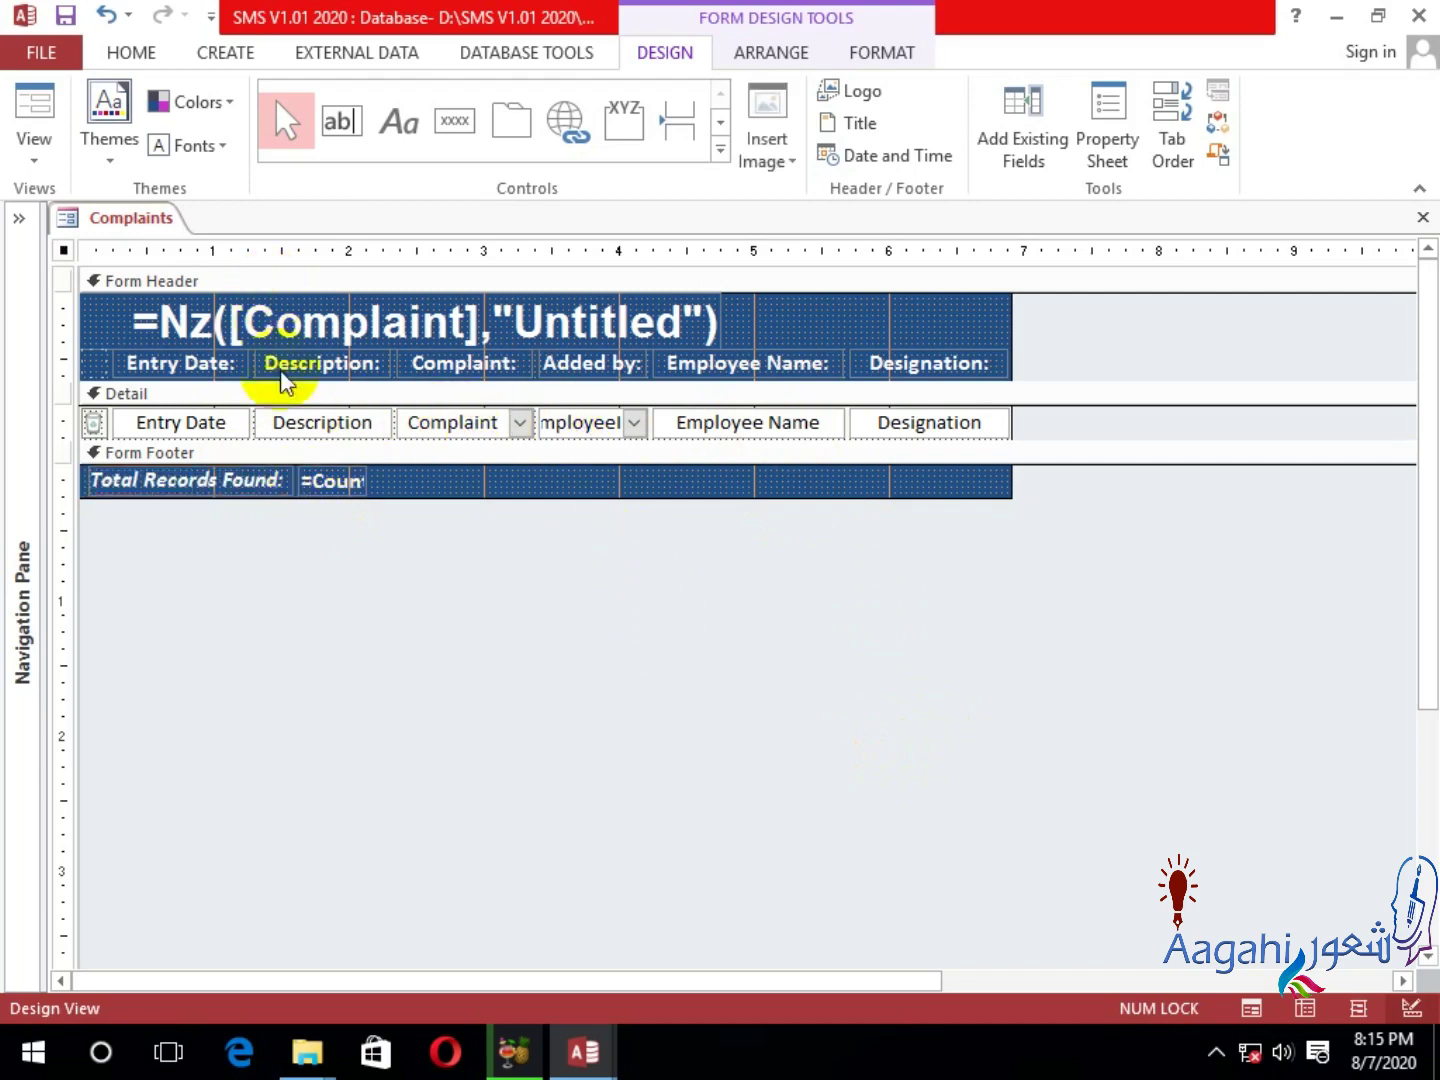
Open the Student's Attendance form in Design View, copy its Home button from the header and close that form.
left_click(18, 218)
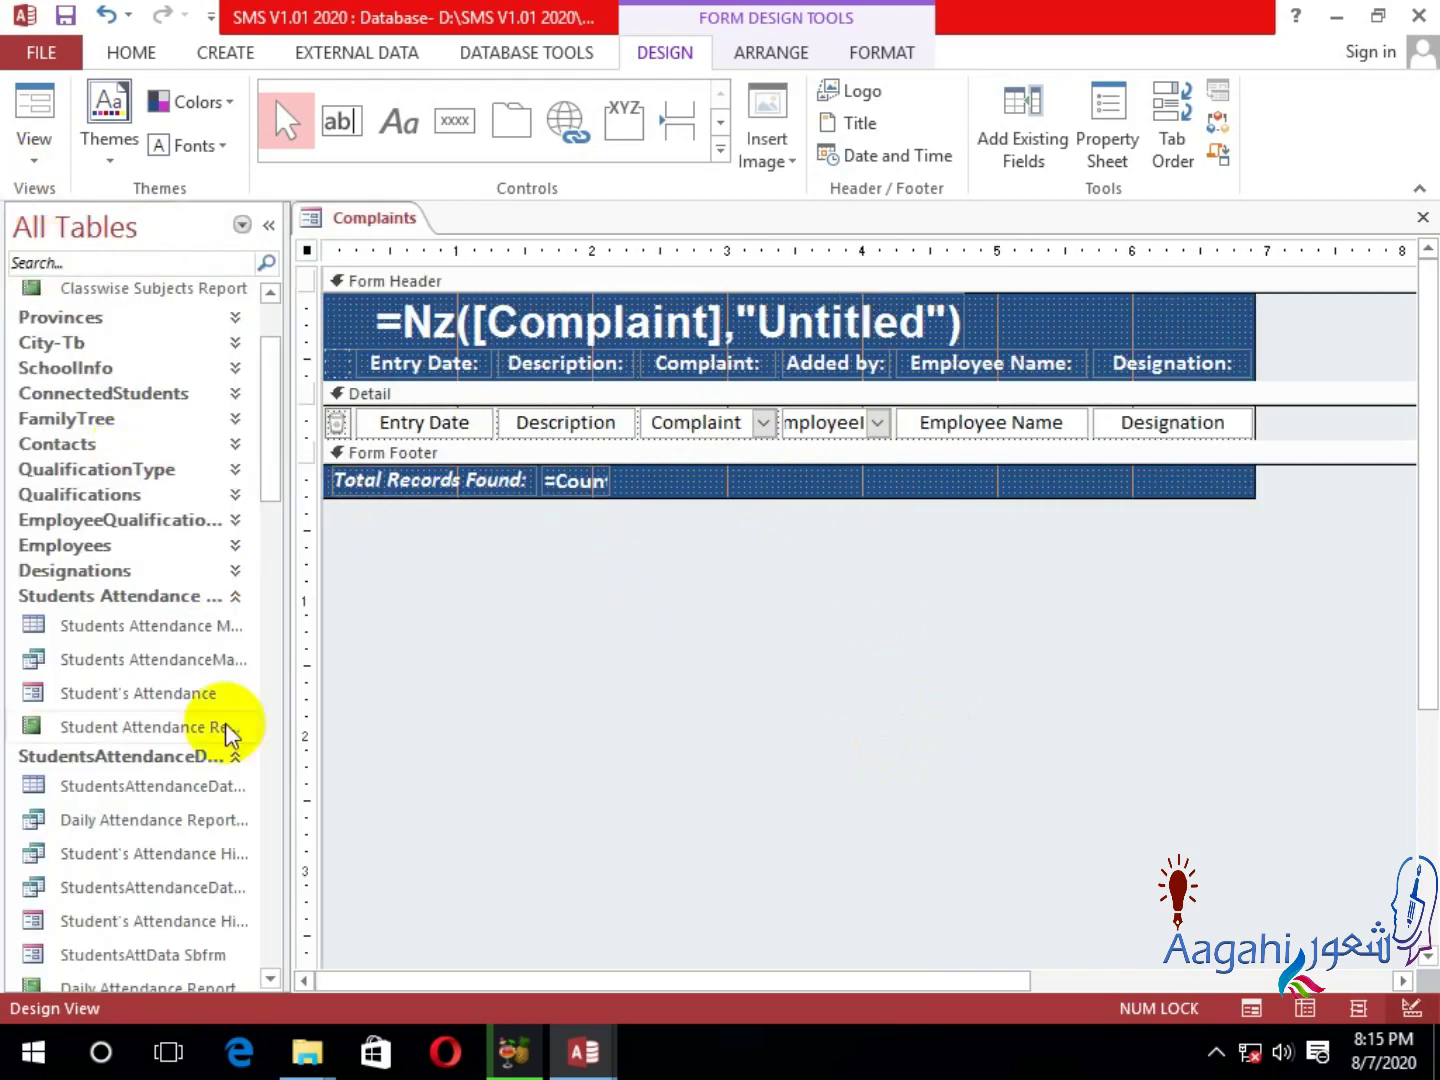
left_click(135, 700)
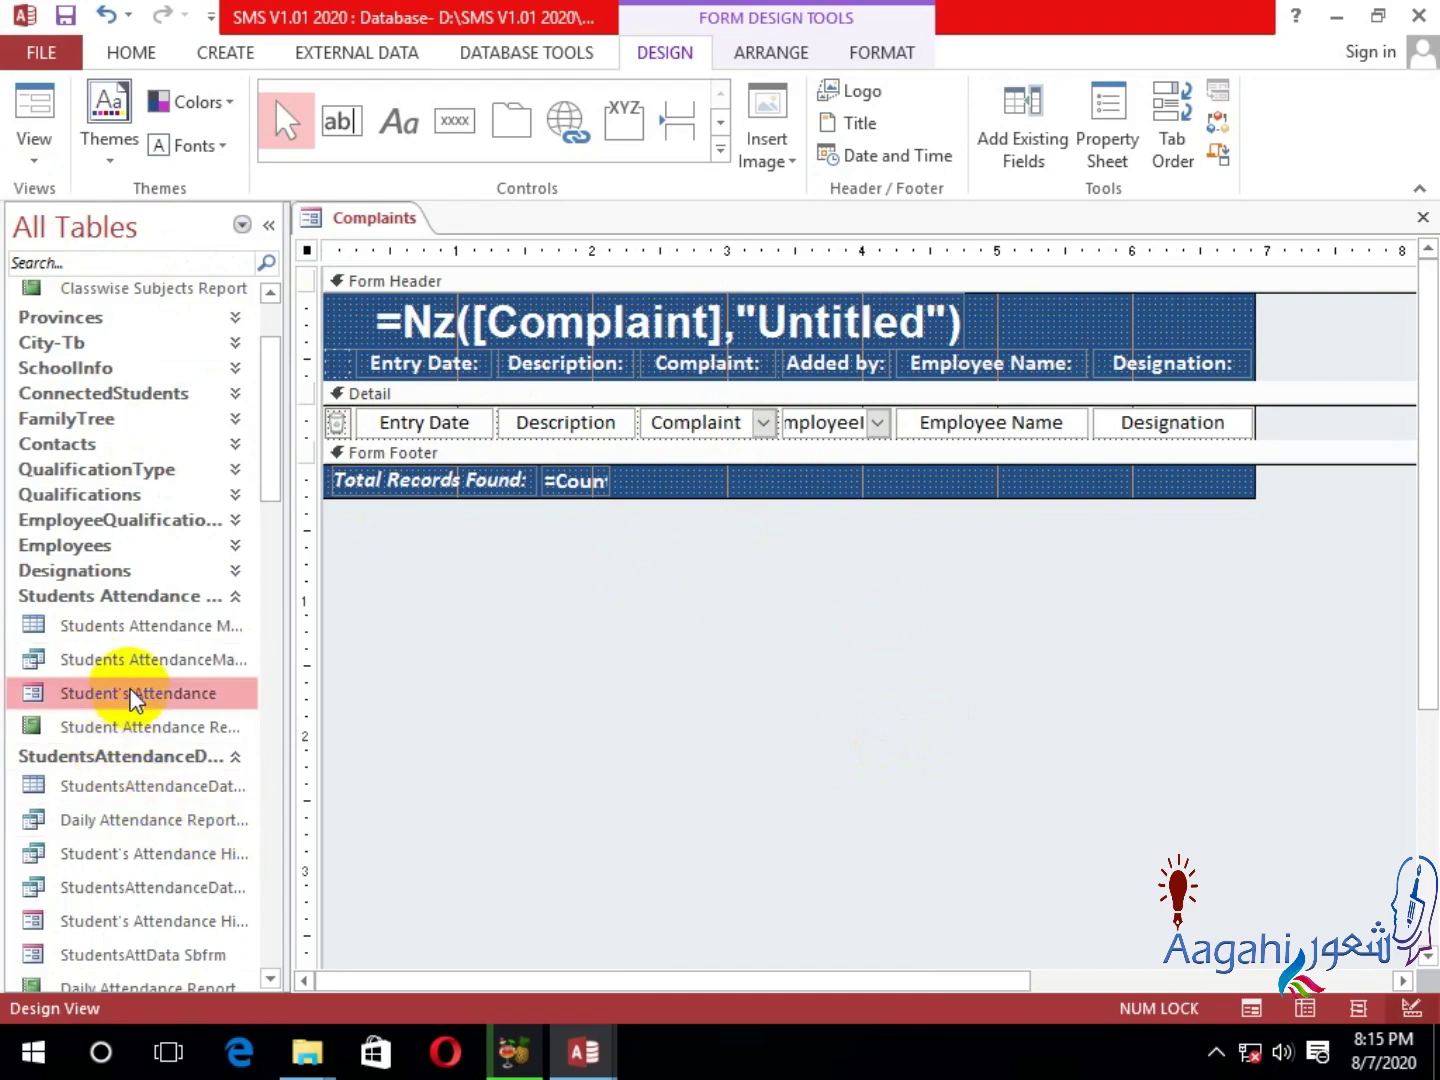
right_click(135, 700)
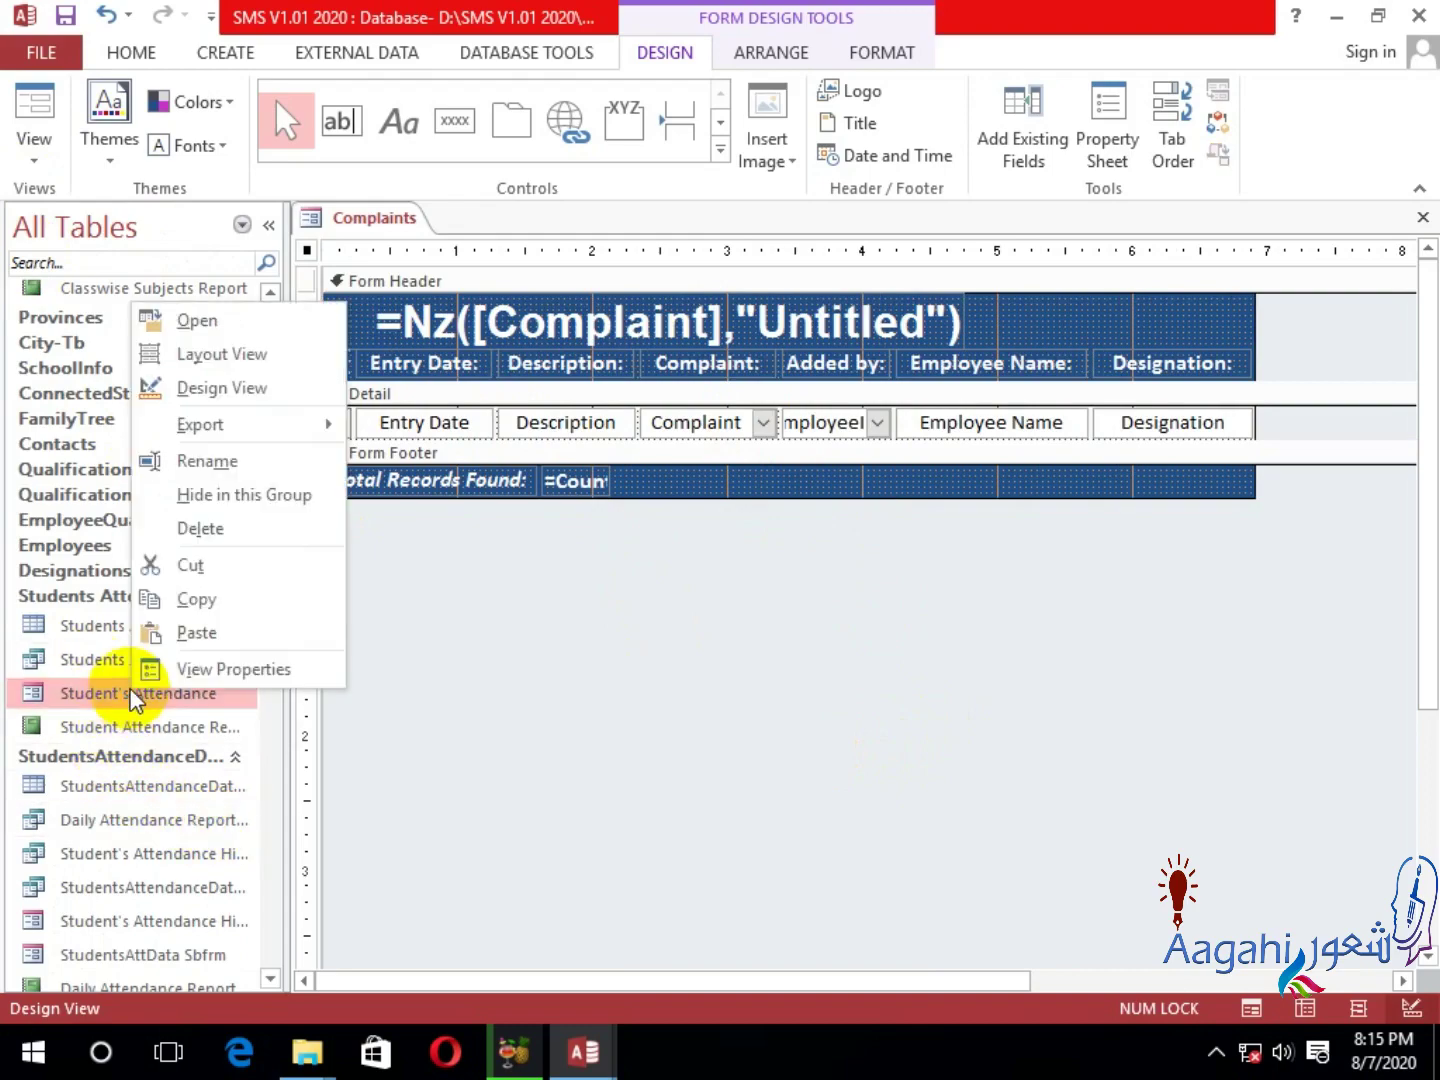
left_click(155, 386)
left_click(268, 227)
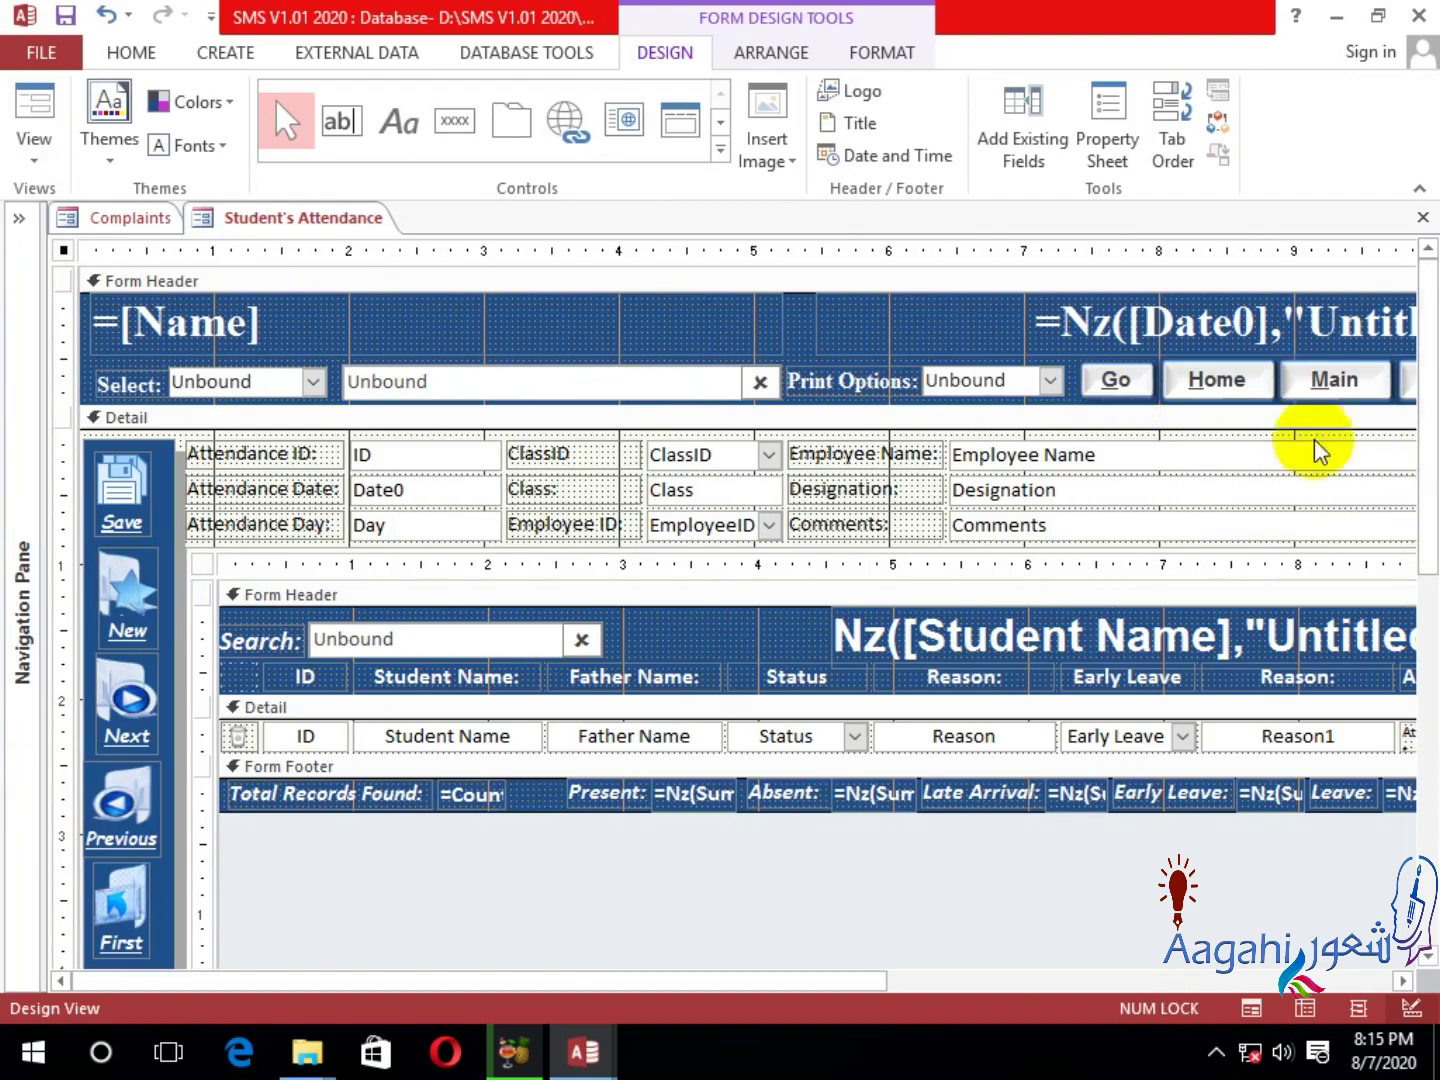
left_click(1245, 391)
left_click(1245, 390)
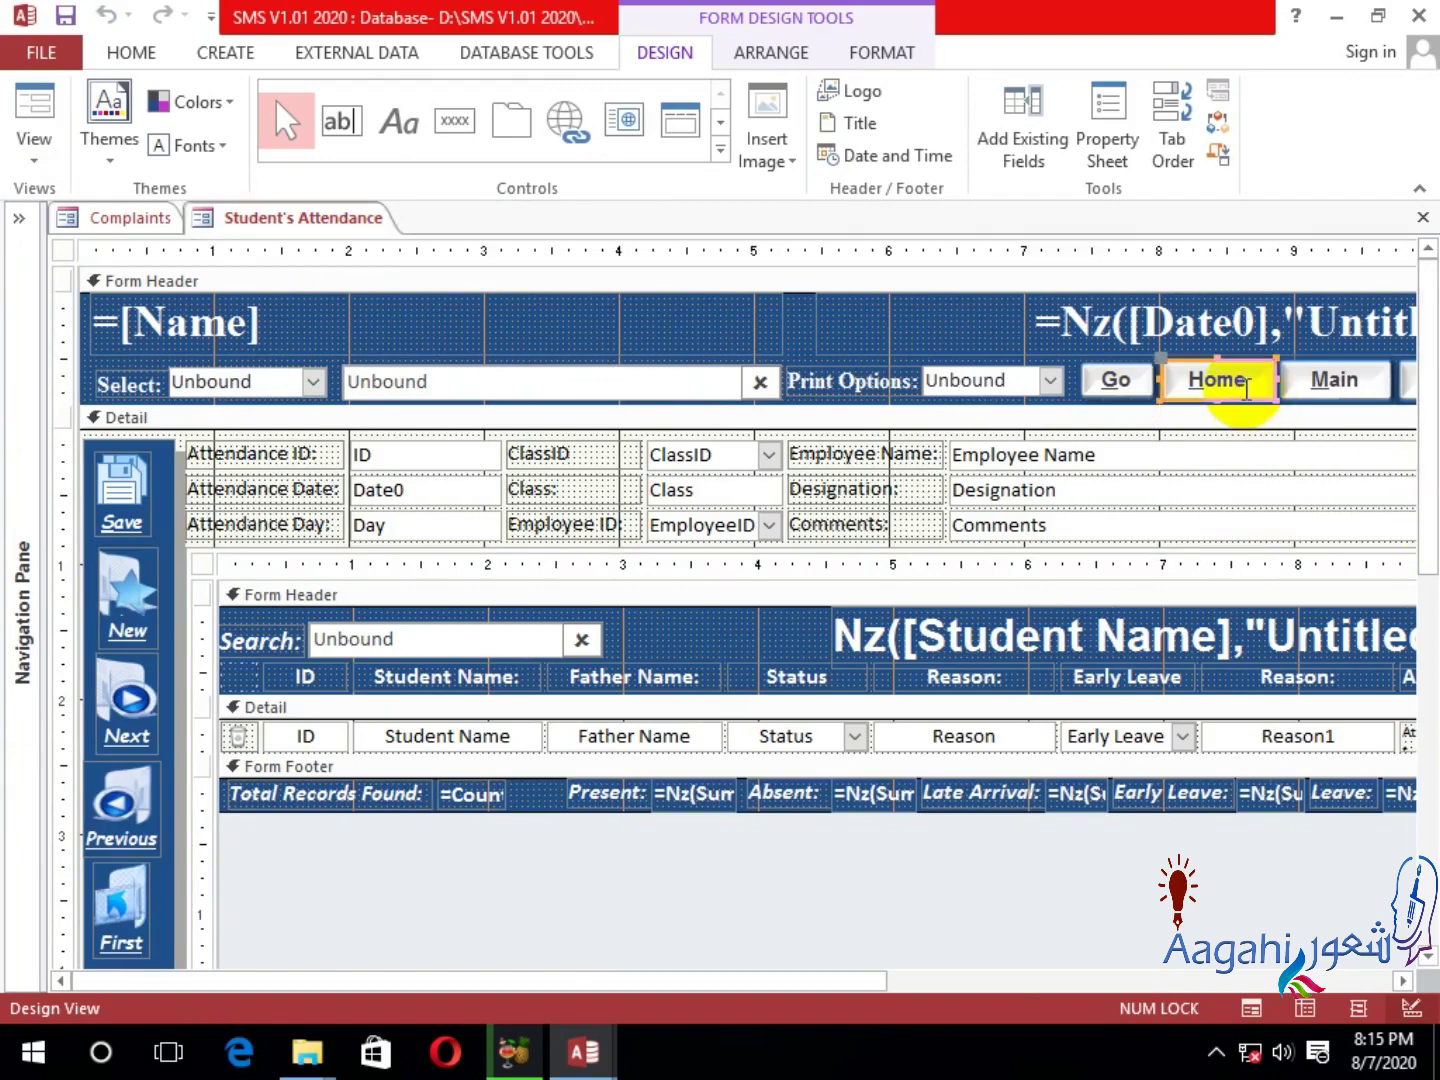
left_click(1422, 217)
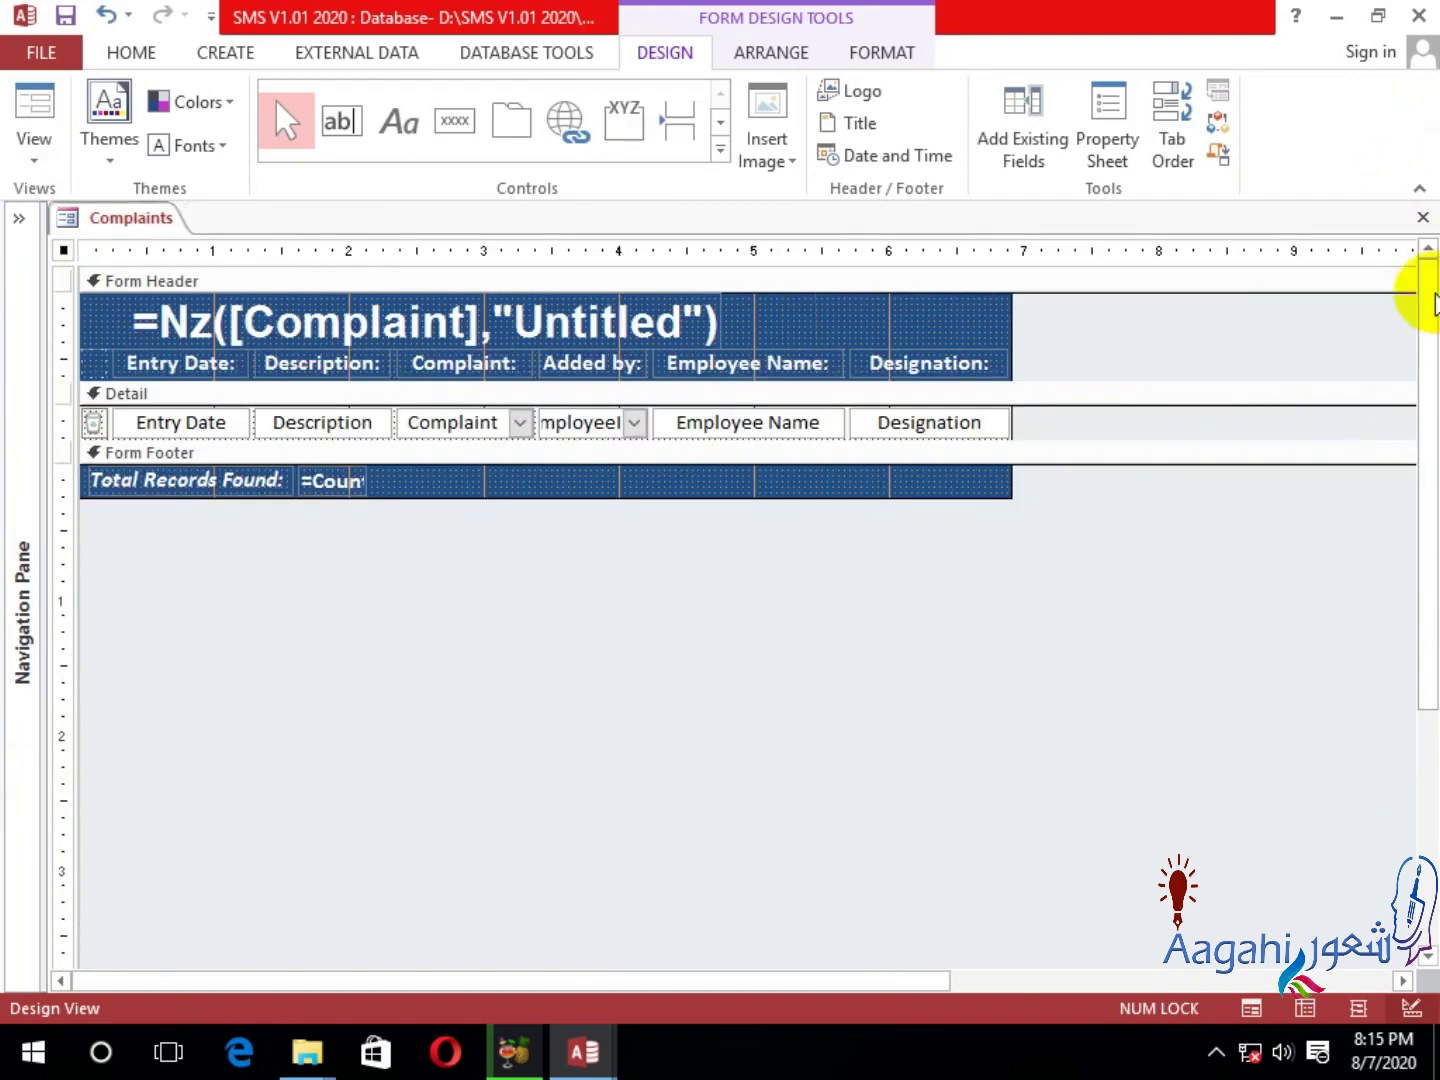
Paste the copied Home button into the Complaints form footer, place it beyond the record count and widen it to about 2.1 inches.
left_click(851, 447)
key("ctrl+v")
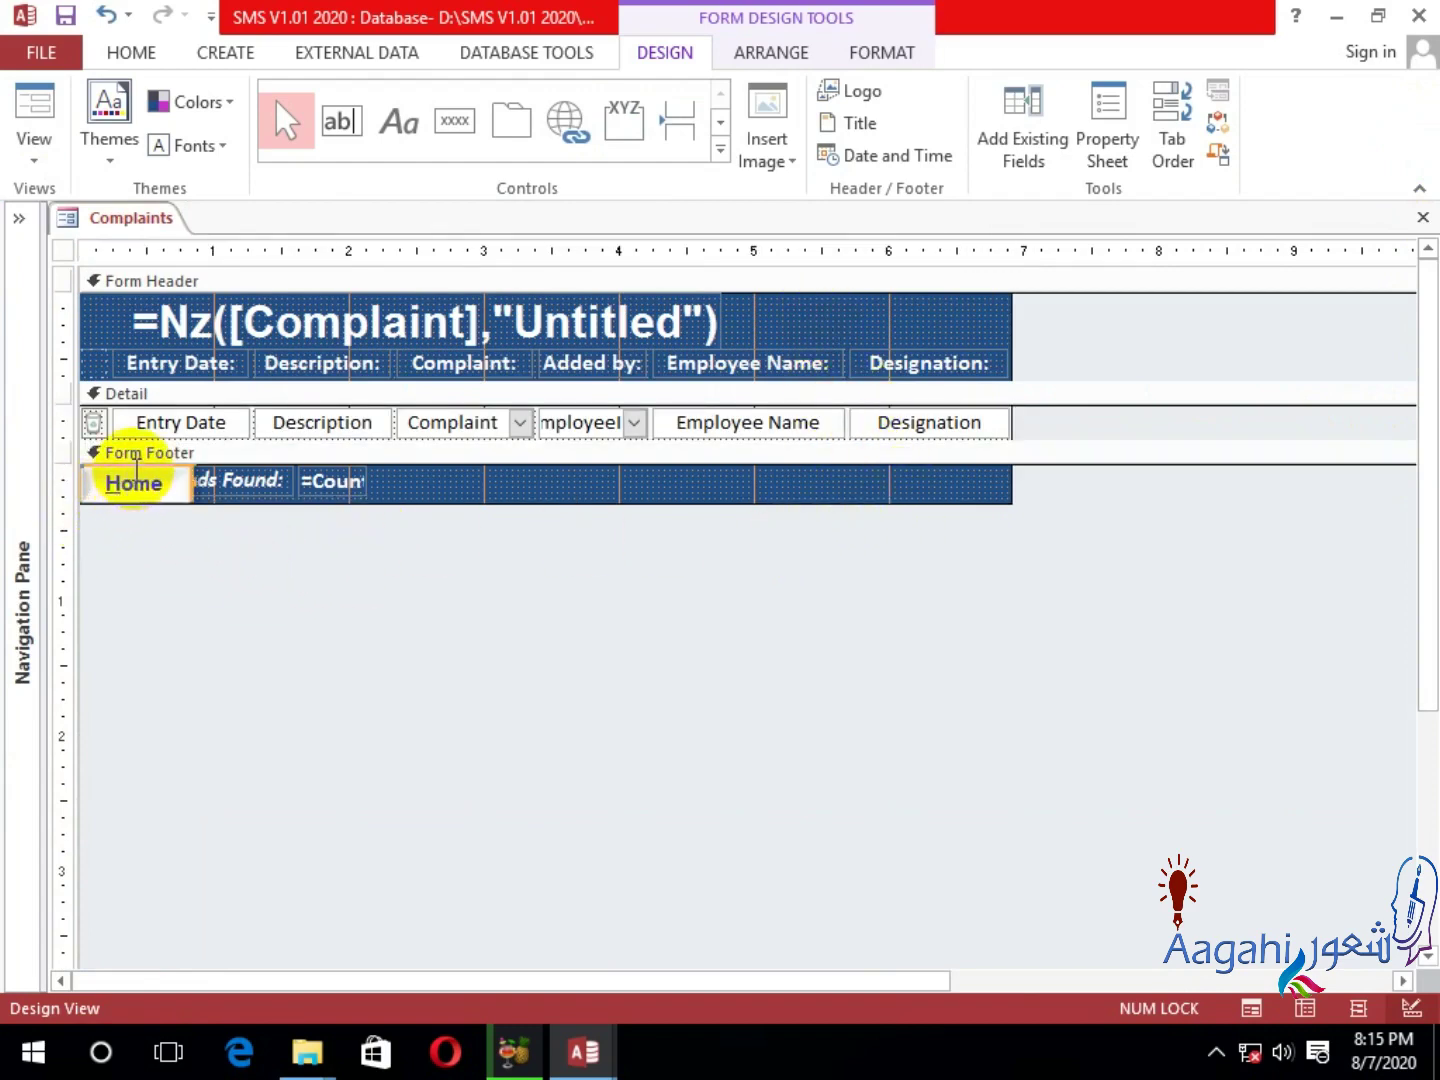
left_click(234, 655)
left_click_drag(150, 479, 806, 482)
Change the pasted button's caption to "Complaint History" and narrow the button to about 1.7 inches.
key("F2")
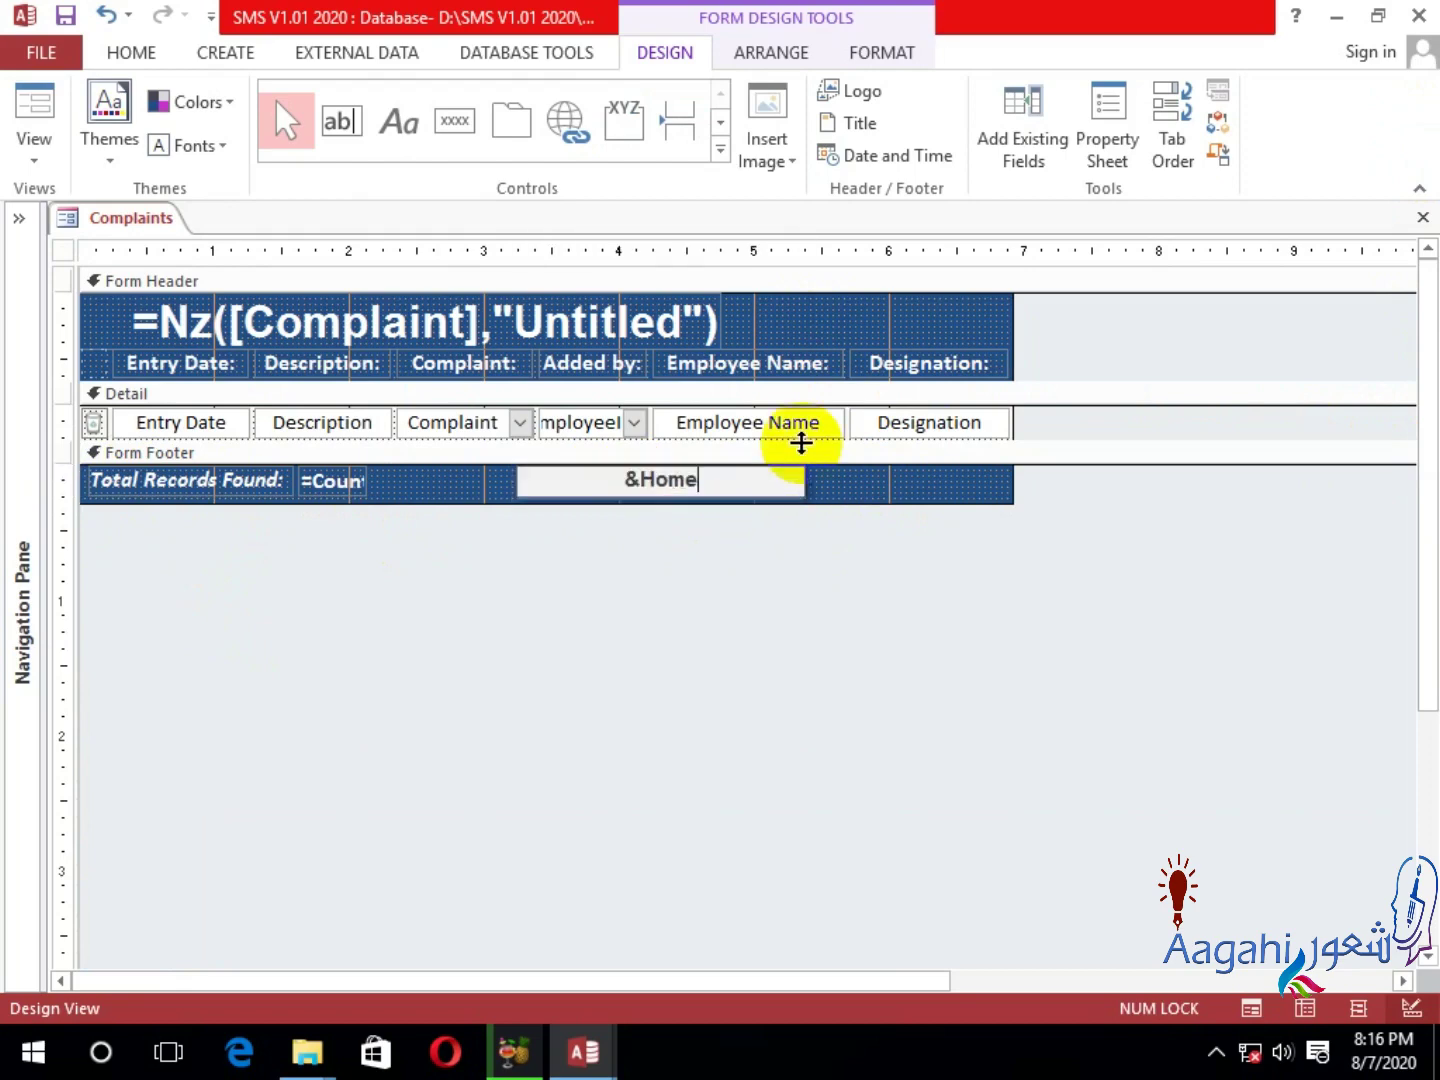
key("BackSpace")
key("BackSpace")
key("BackSpace")
type("Complaints ")
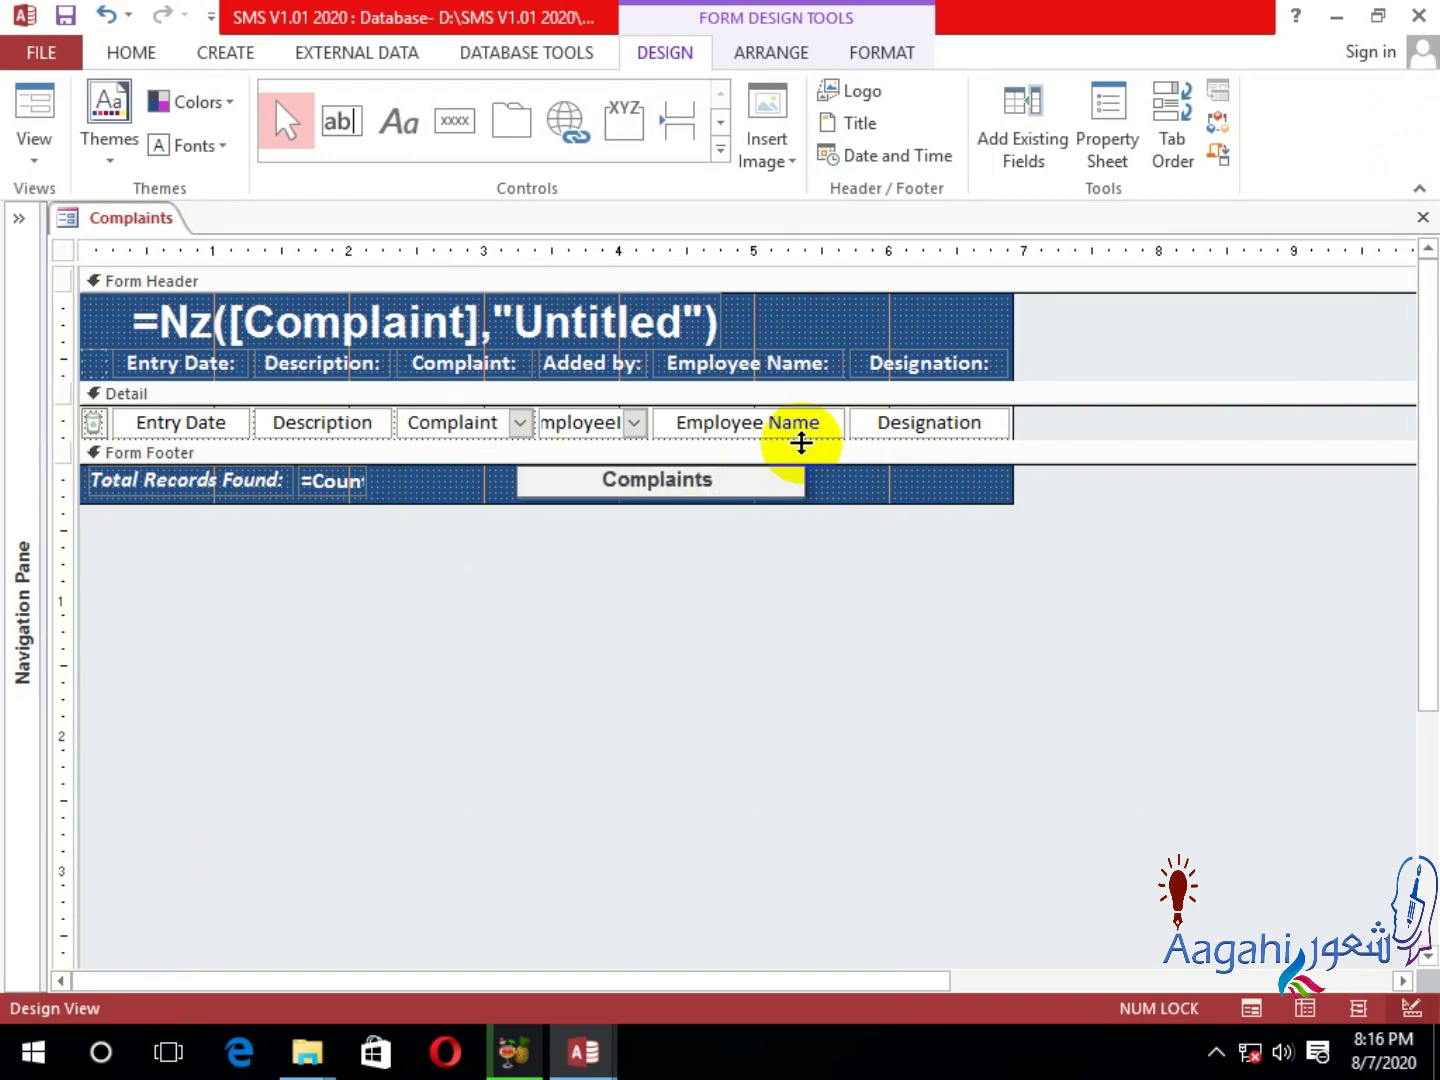
type("his")
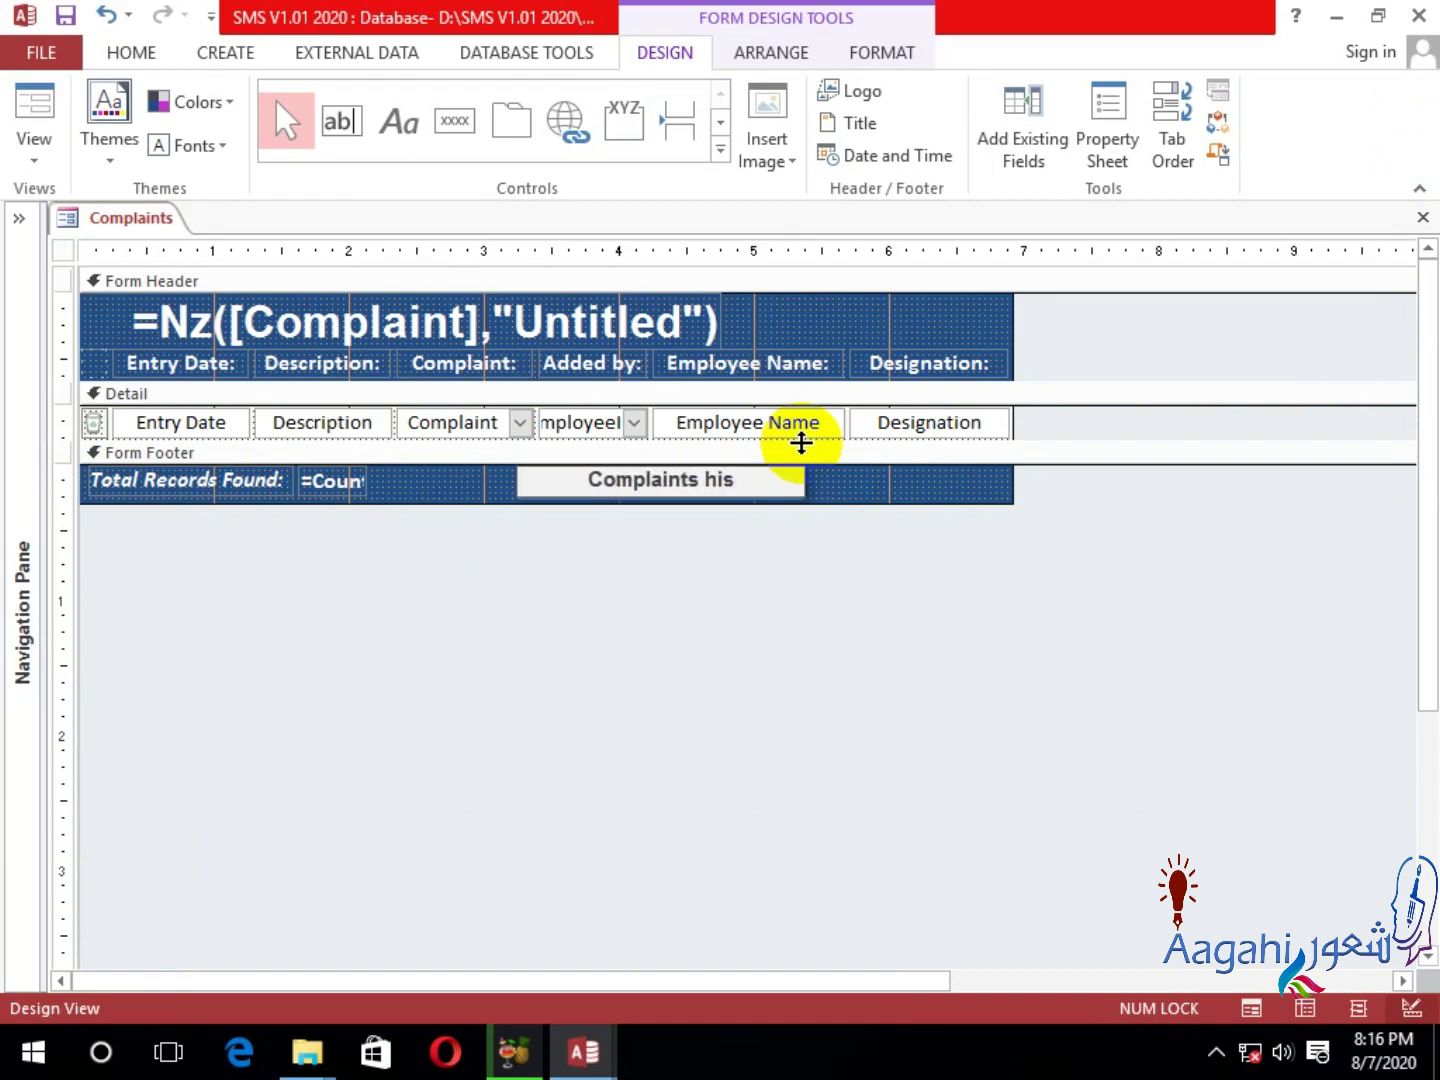
key("BackSpace")
key("BackSpace")
key("BackSpace")
key("BackSpace")
key("BackSpace")
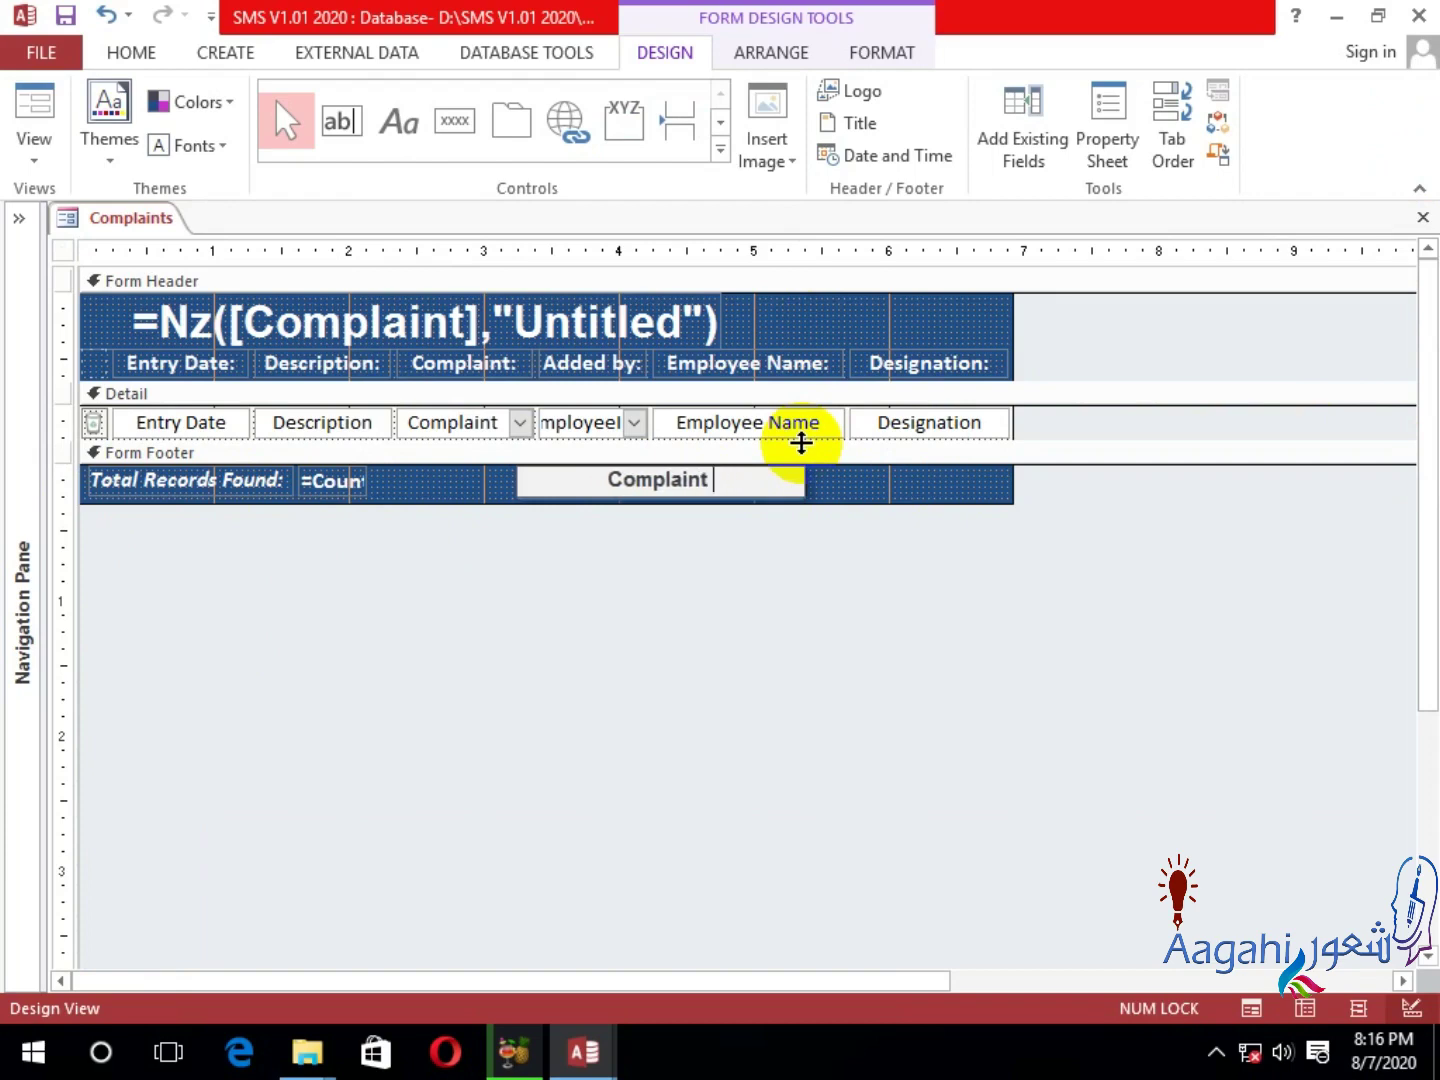
type("His")
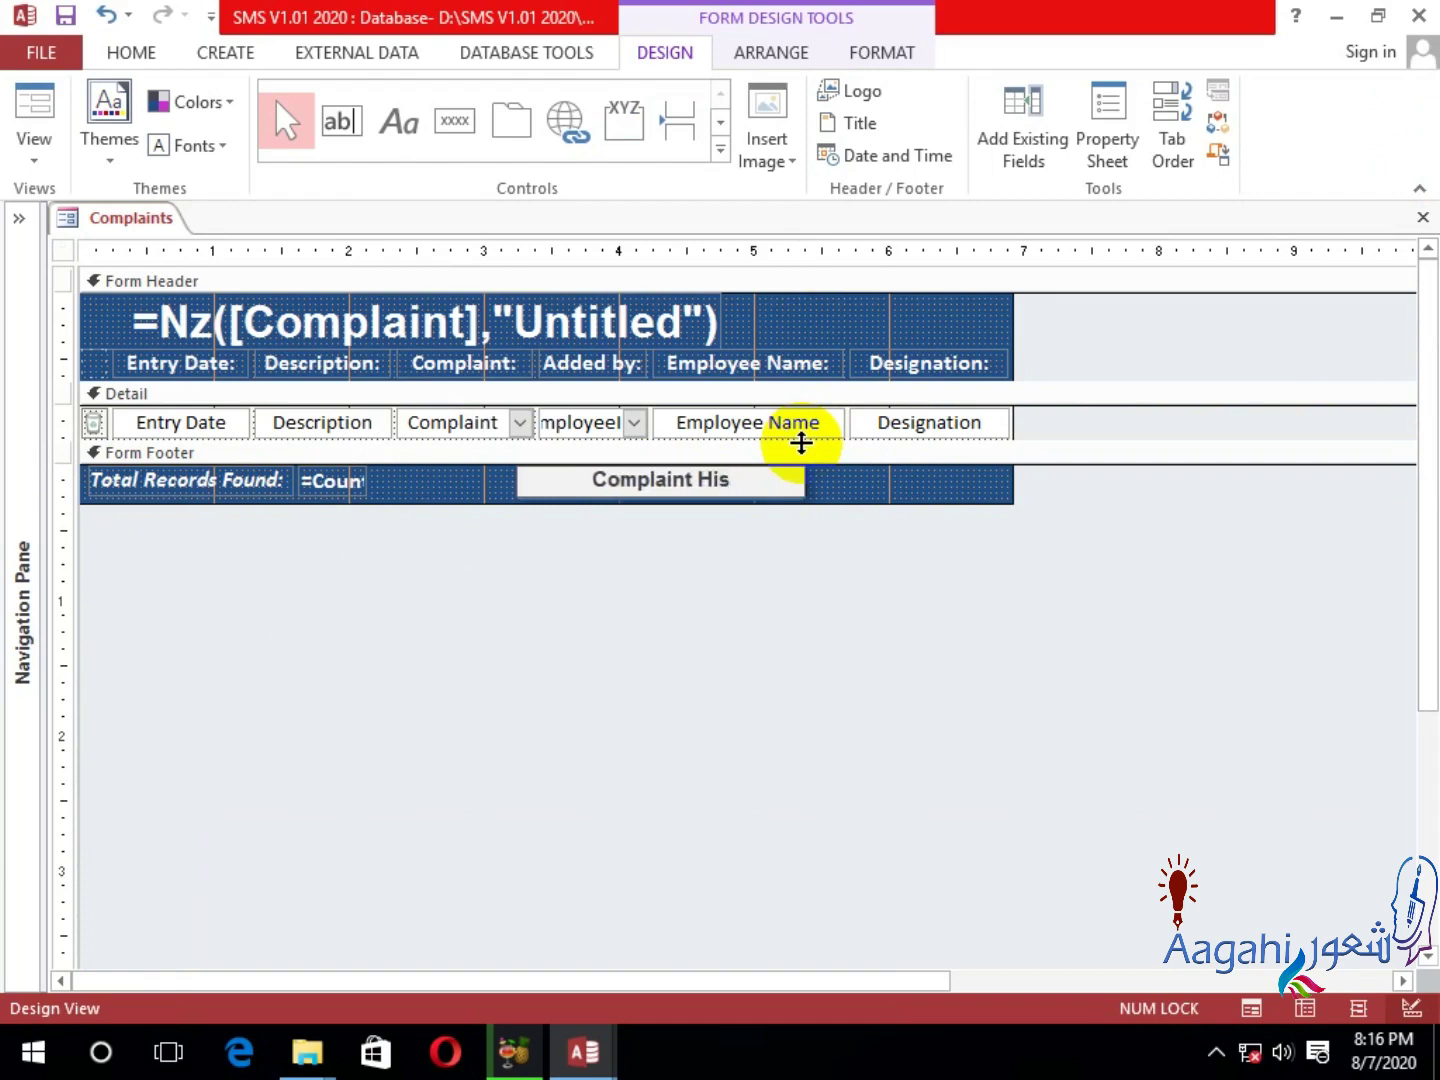
type("t")
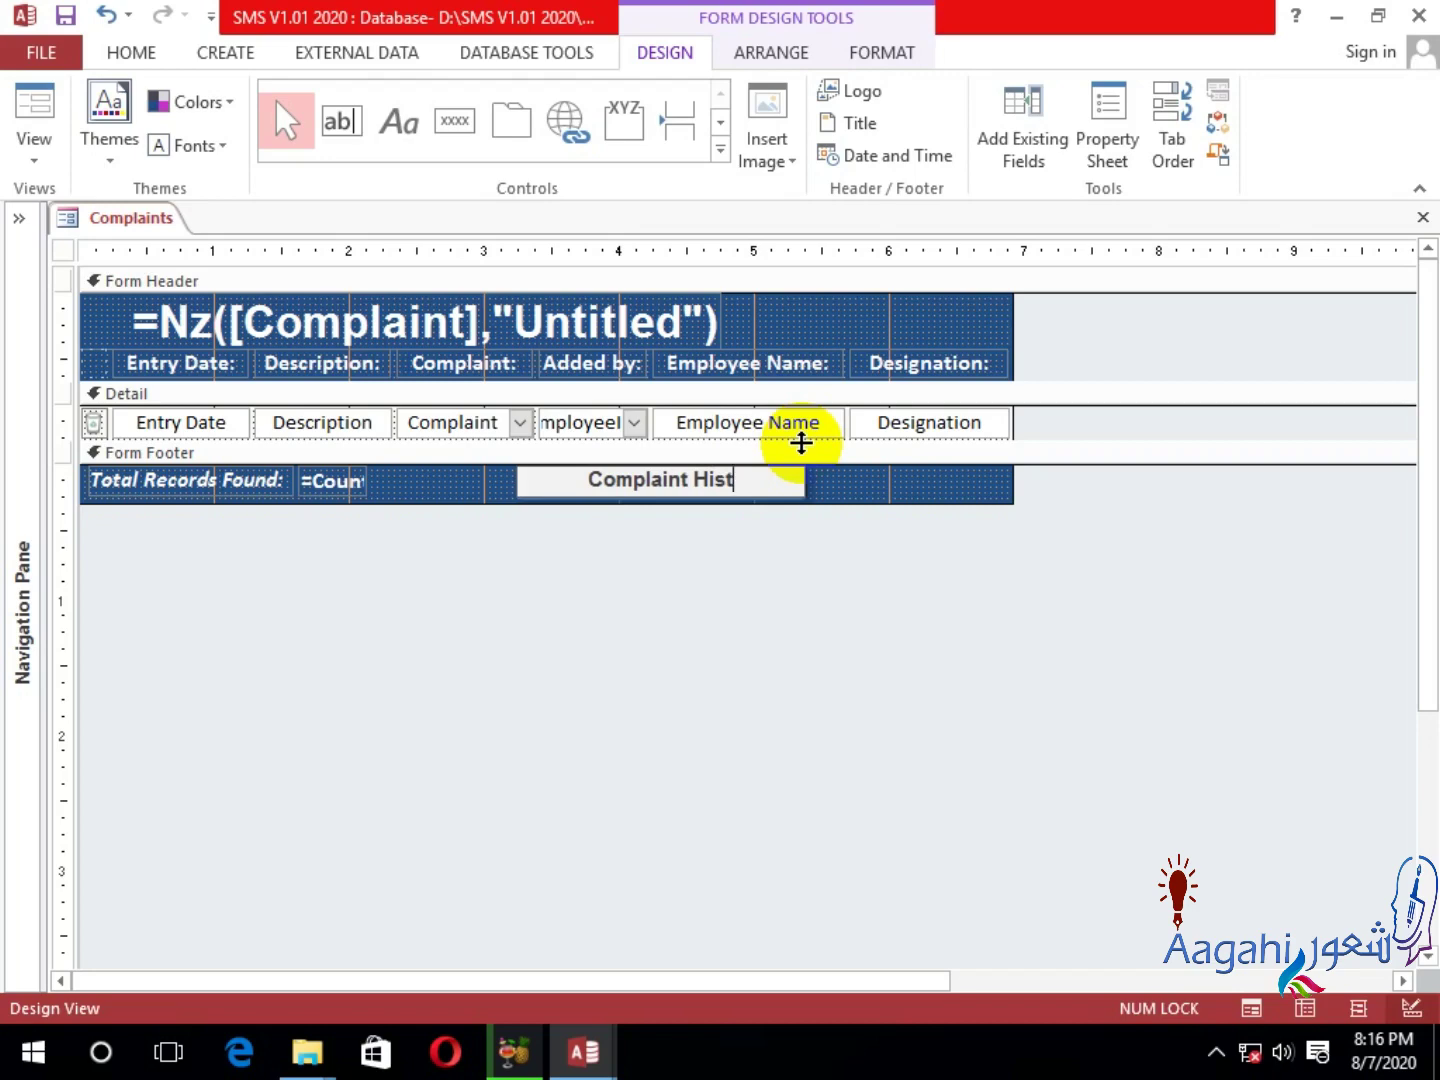
type("ory")
key("Return")
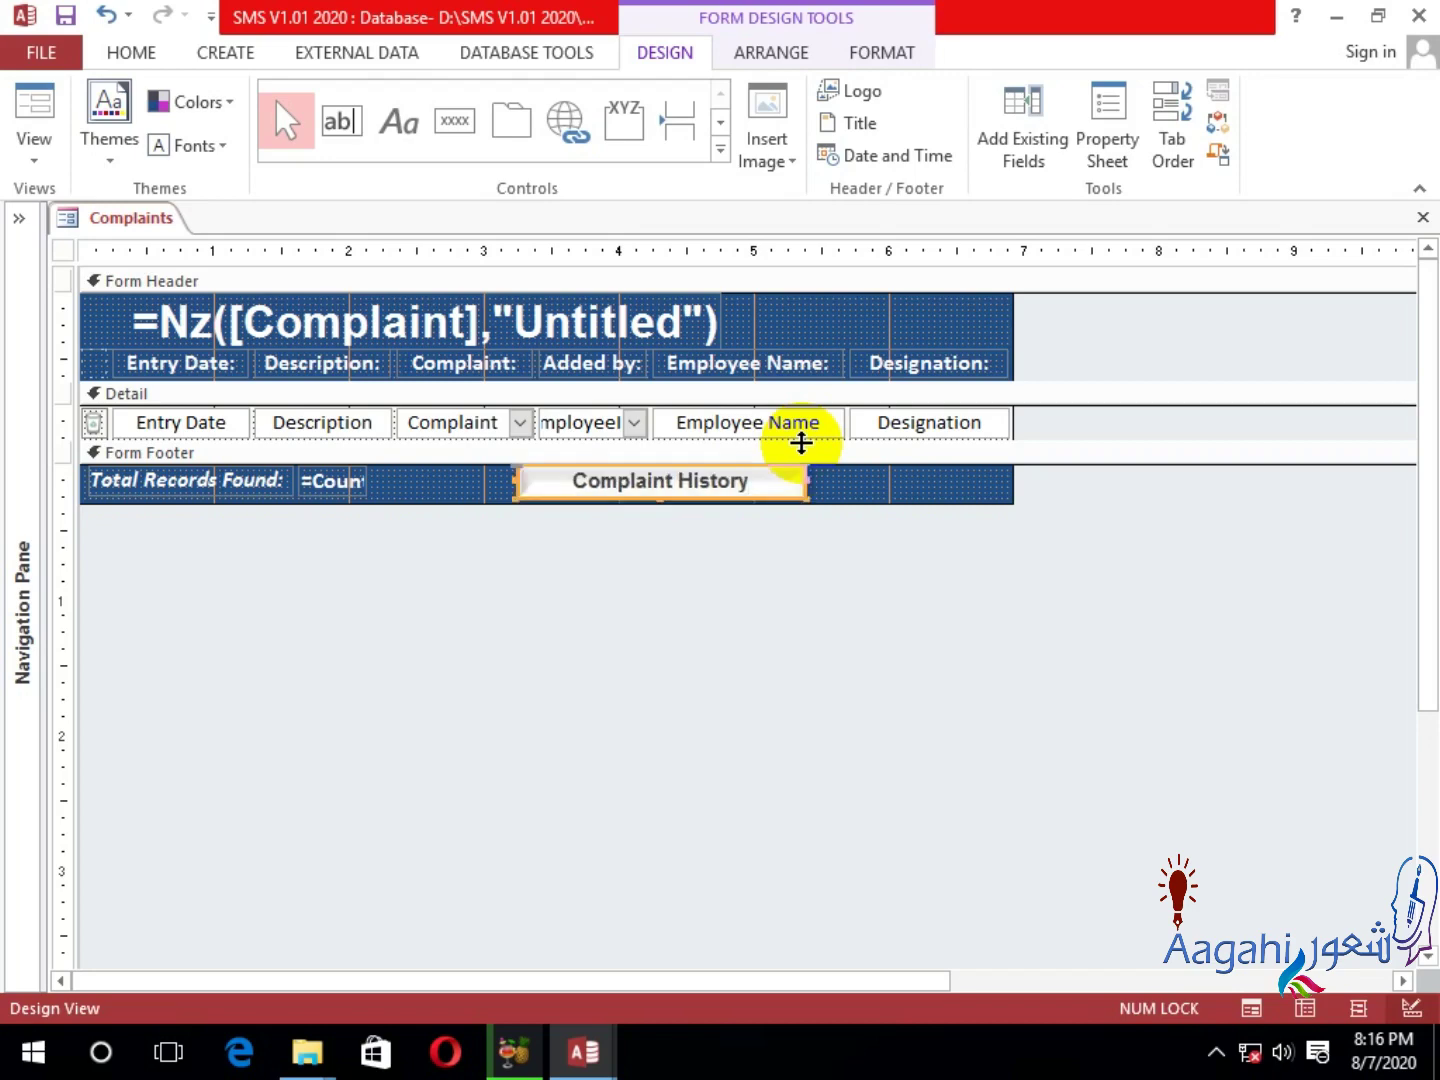
scroll(802, 443, "down", 1)
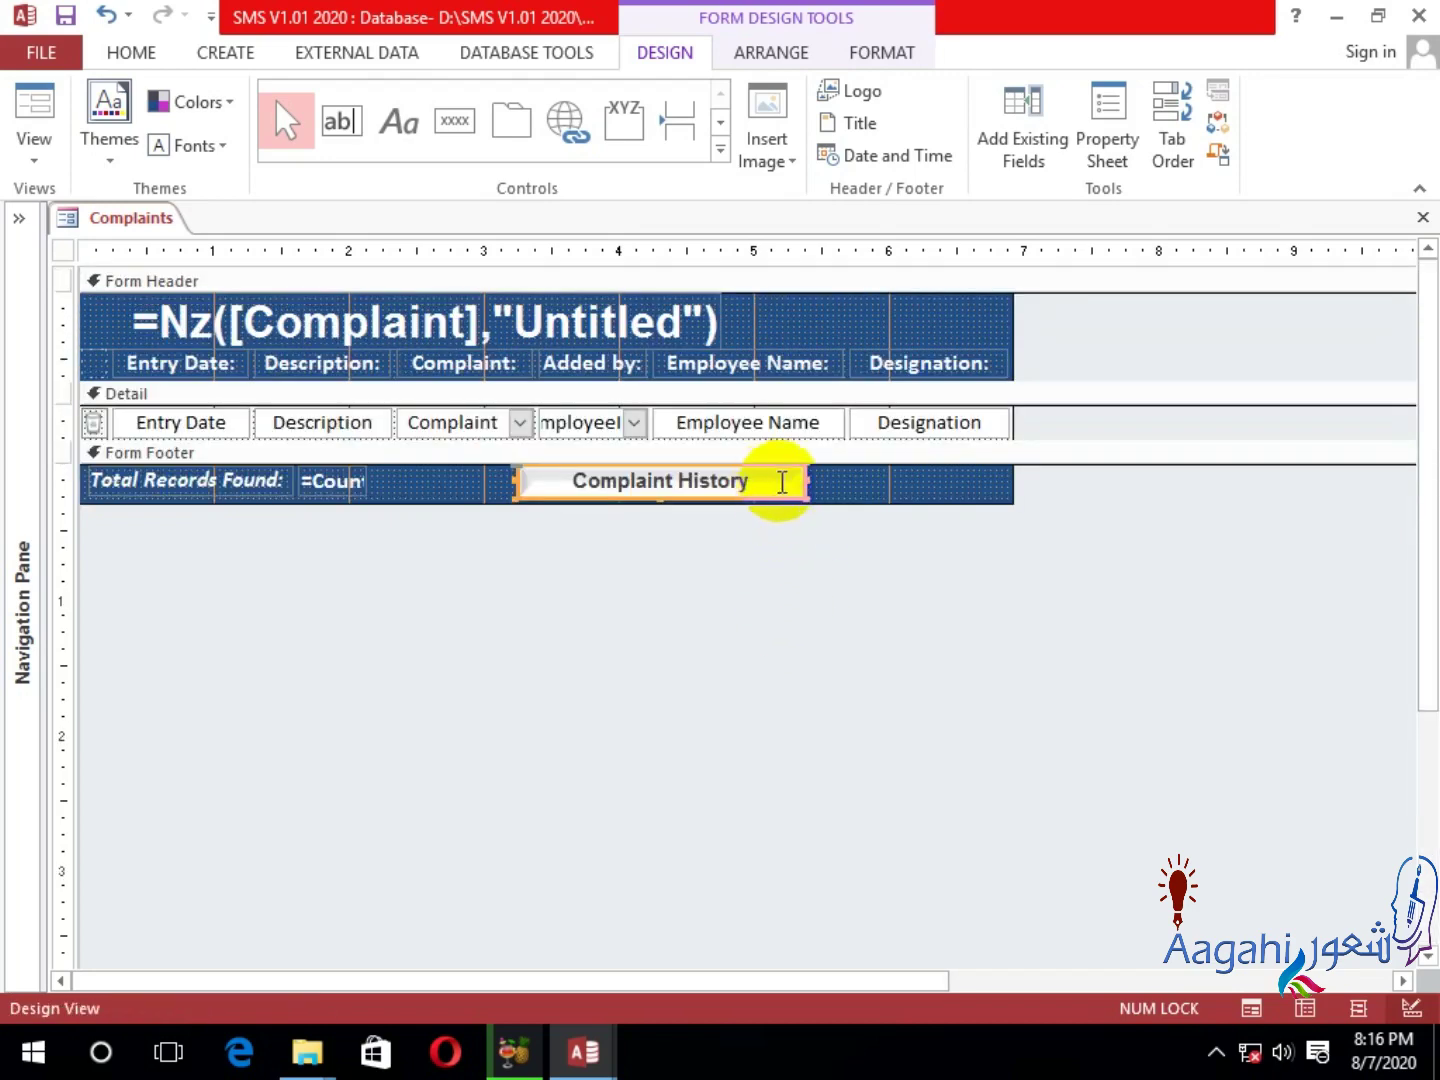
left_click_drag(808, 483, 745, 473)
Duplicate the Complaint History button, place the copy directly beside it and shrink the form footer to the buttons' height.
key("ctrl+c")
key("ctrl+v")
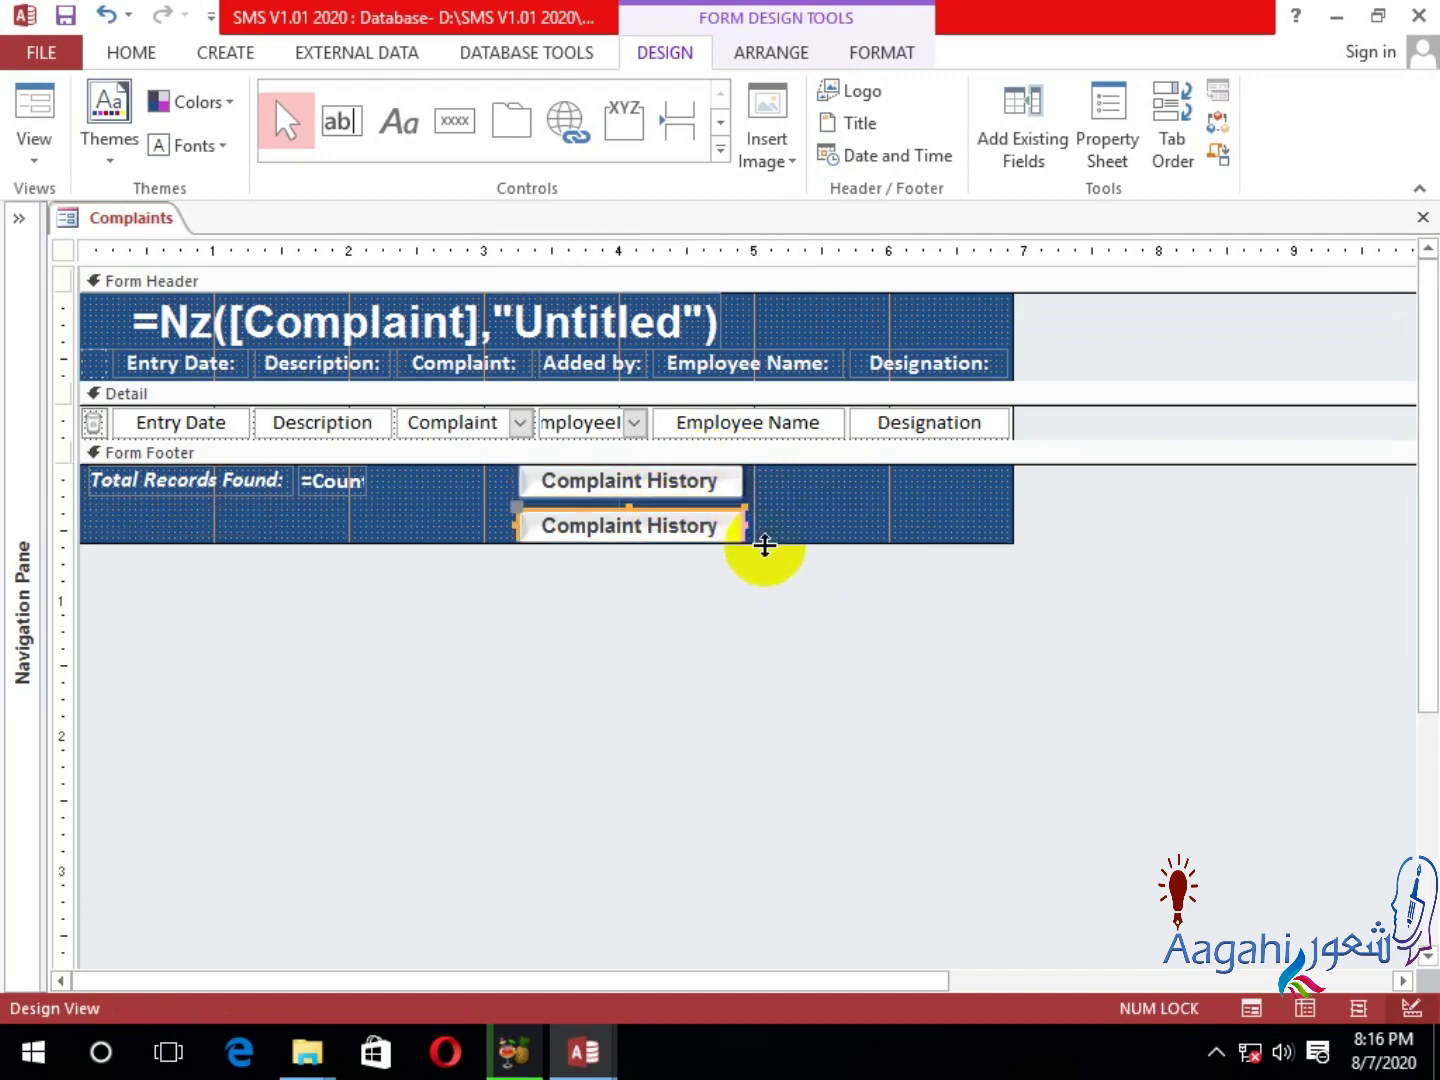
left_click_drag(657, 503, 887, 471)
left_click(802, 570)
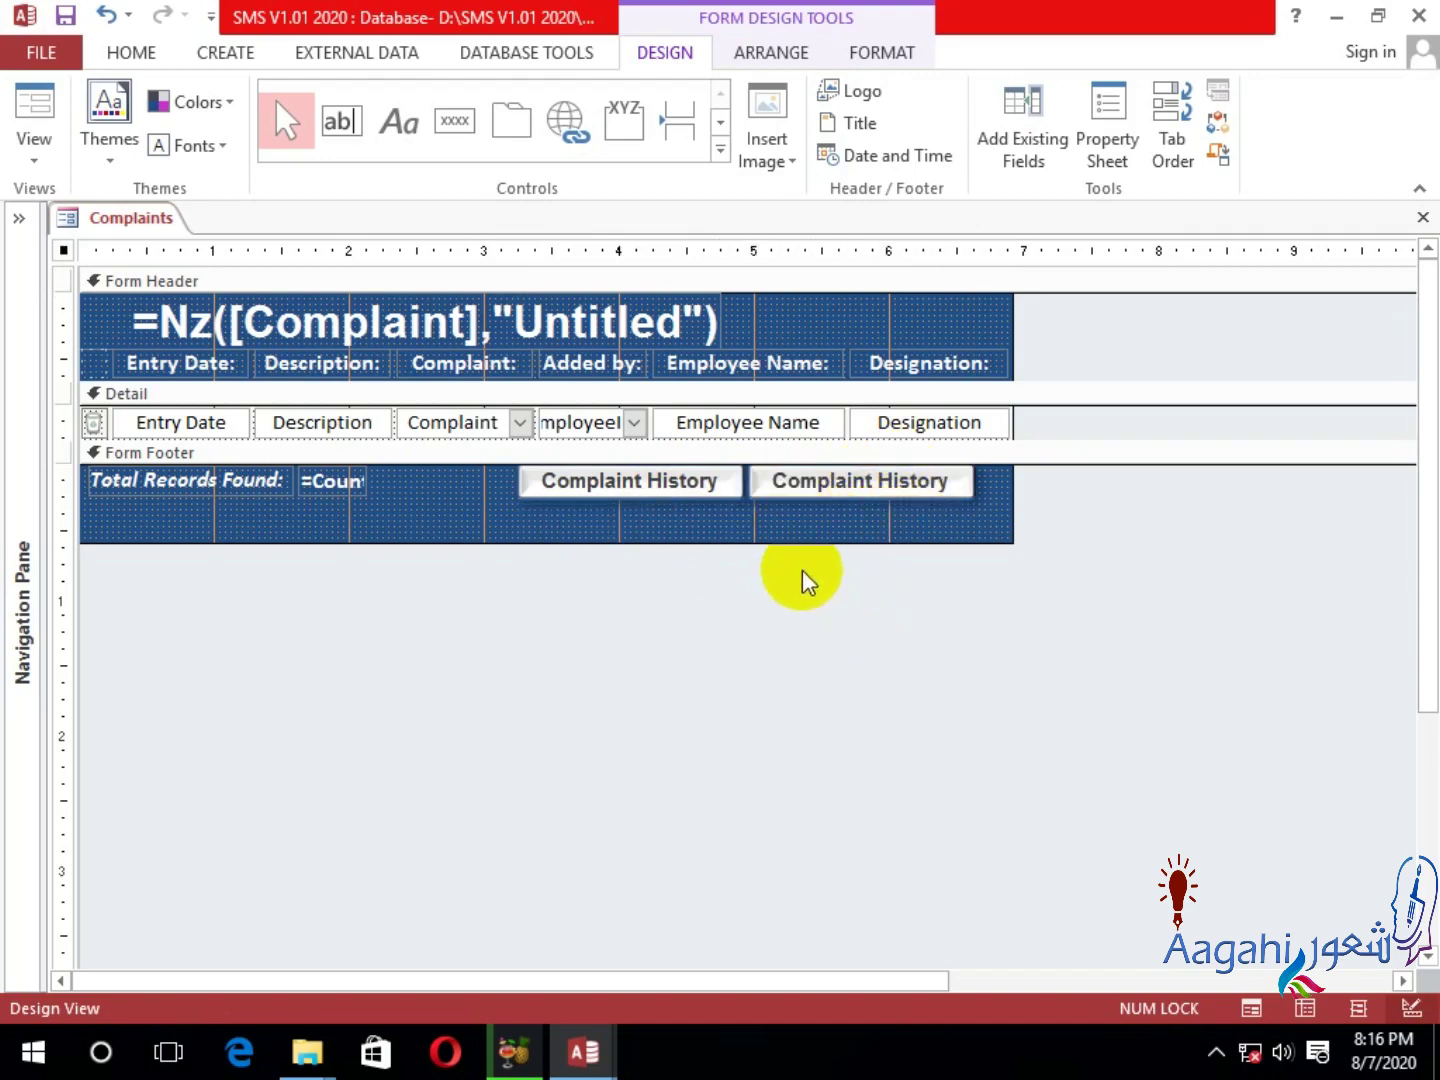
key("ctrl+a")
left_click(845, 625)
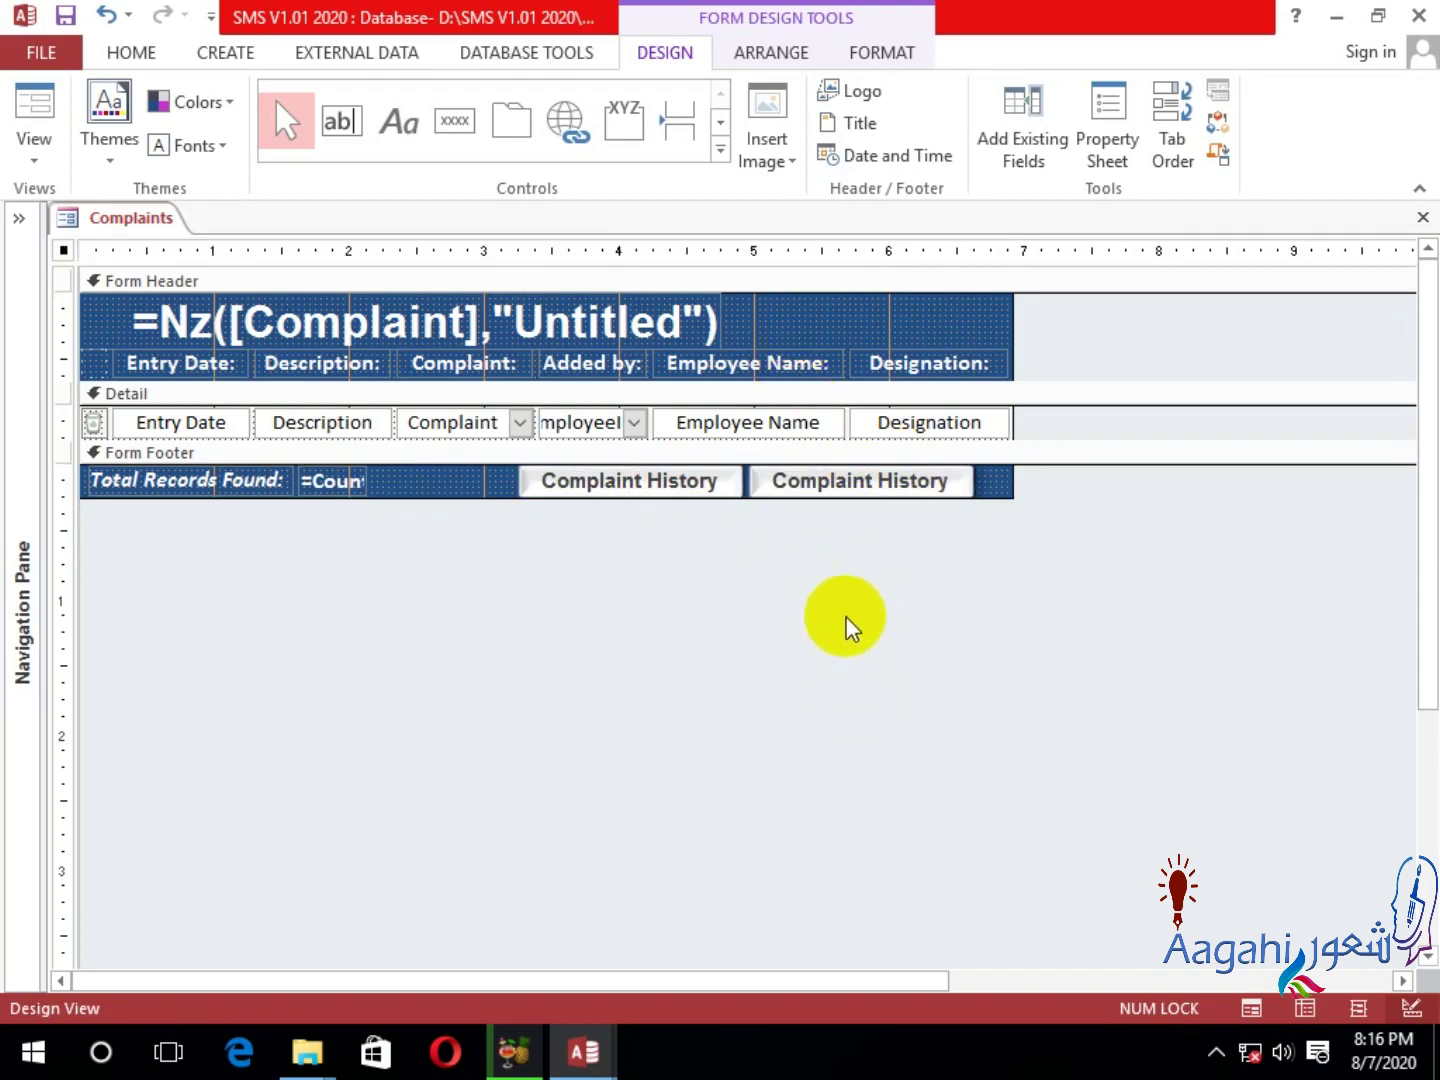
Change the duplicated button's caption to "Complaint Letter".
left_click(852, 482)
key("BackSpace")
key("BackSpace")
key("BackSpace")
key("BackSpace")
key("BackSpace")
key("BackSpace")
key("BackSpace")
key("BackSpace")
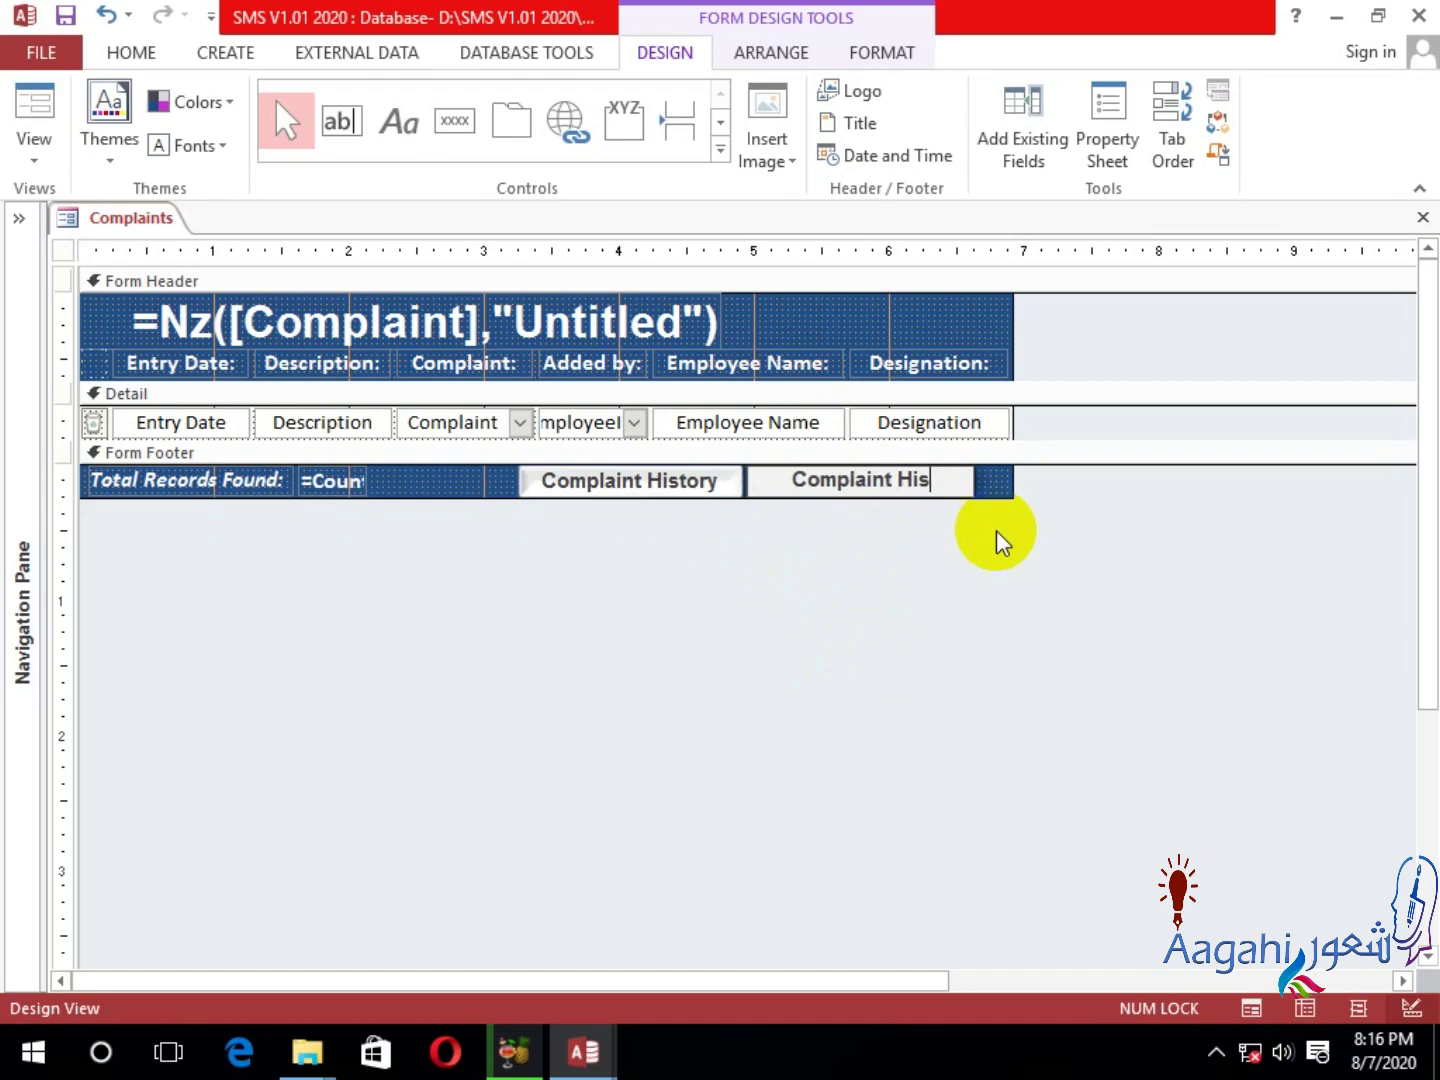
type("Letter")
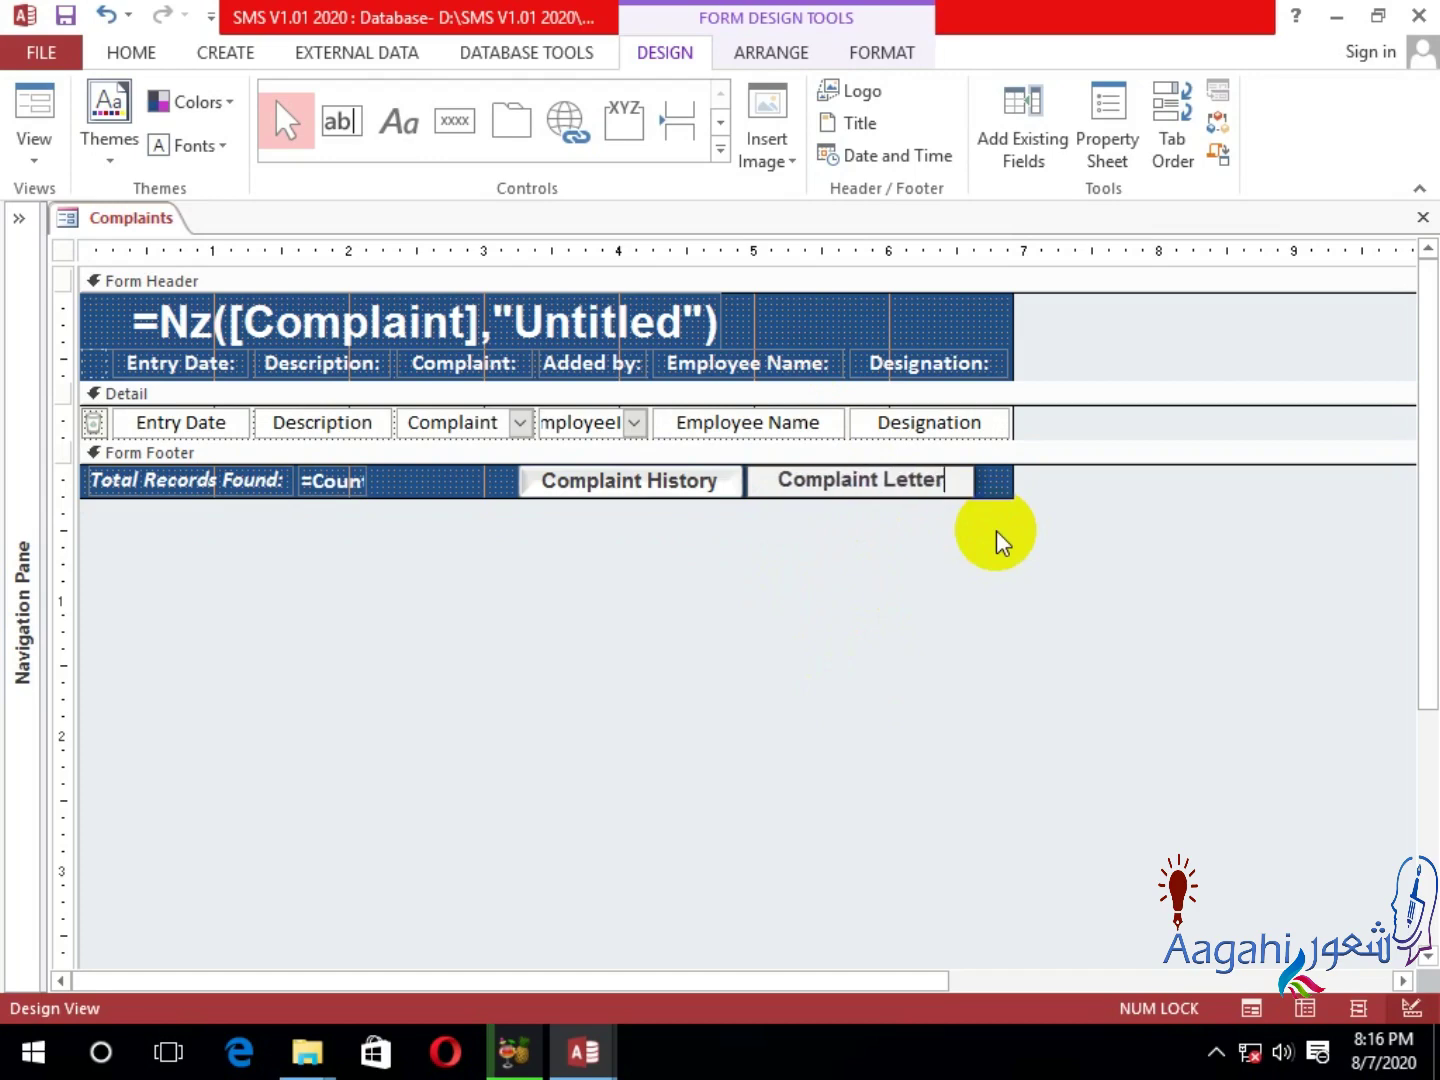
key("Return")
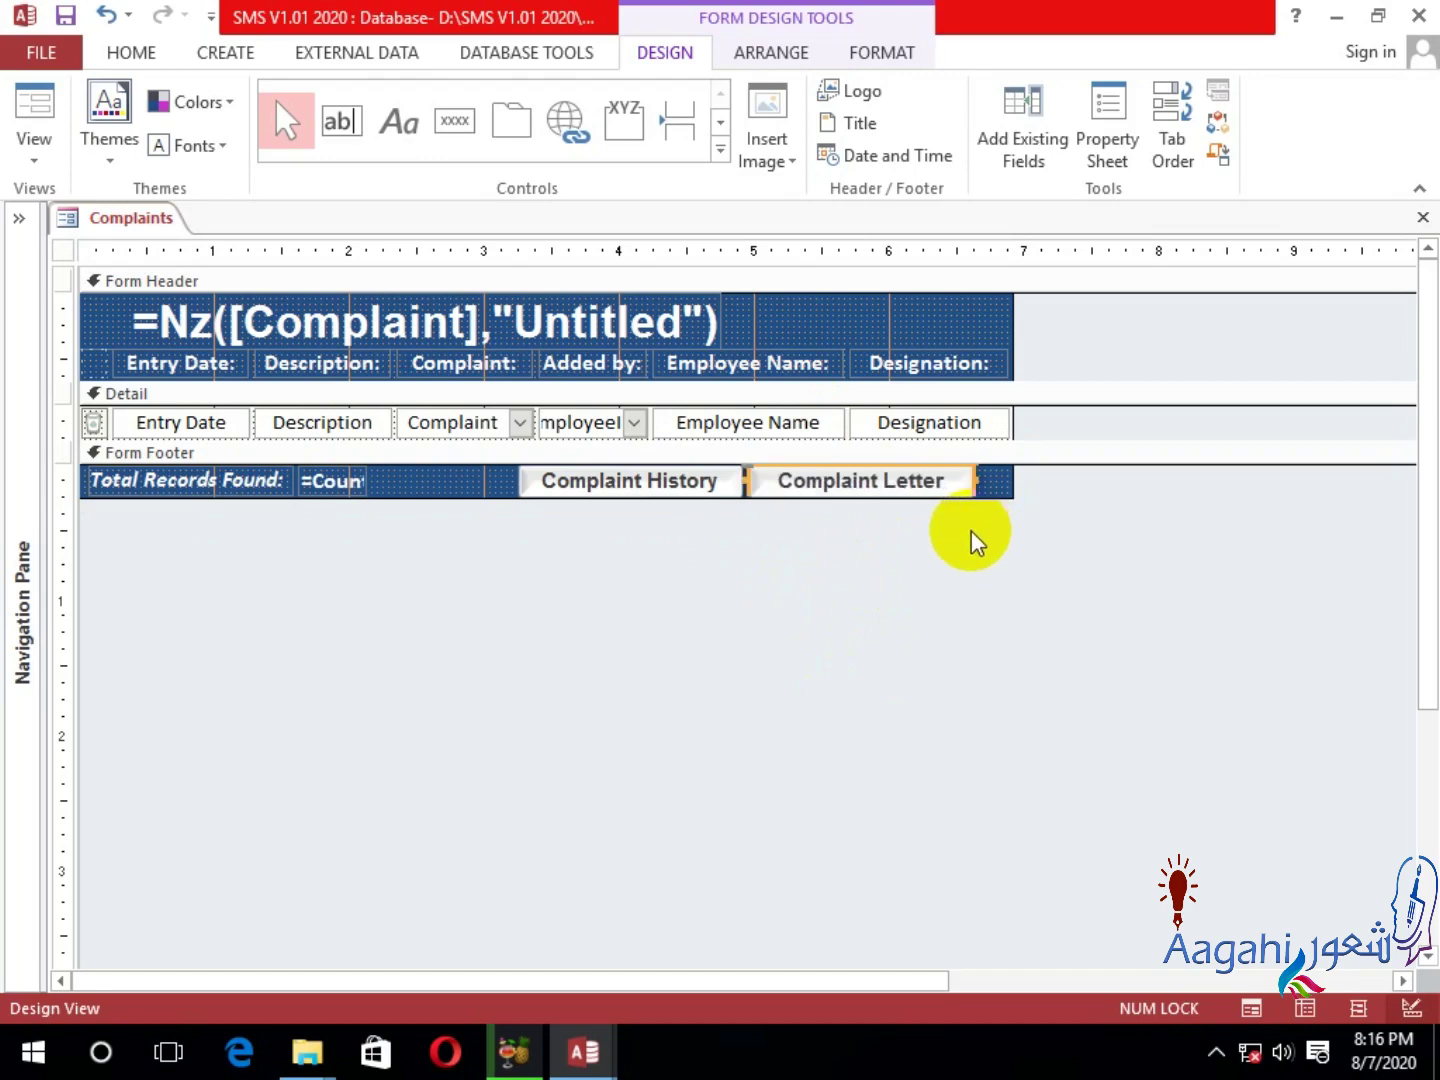
Shift the Complaint Letter button horizontally until it meets the form's right edge.
key("Right")
key("Right")
key("Right")
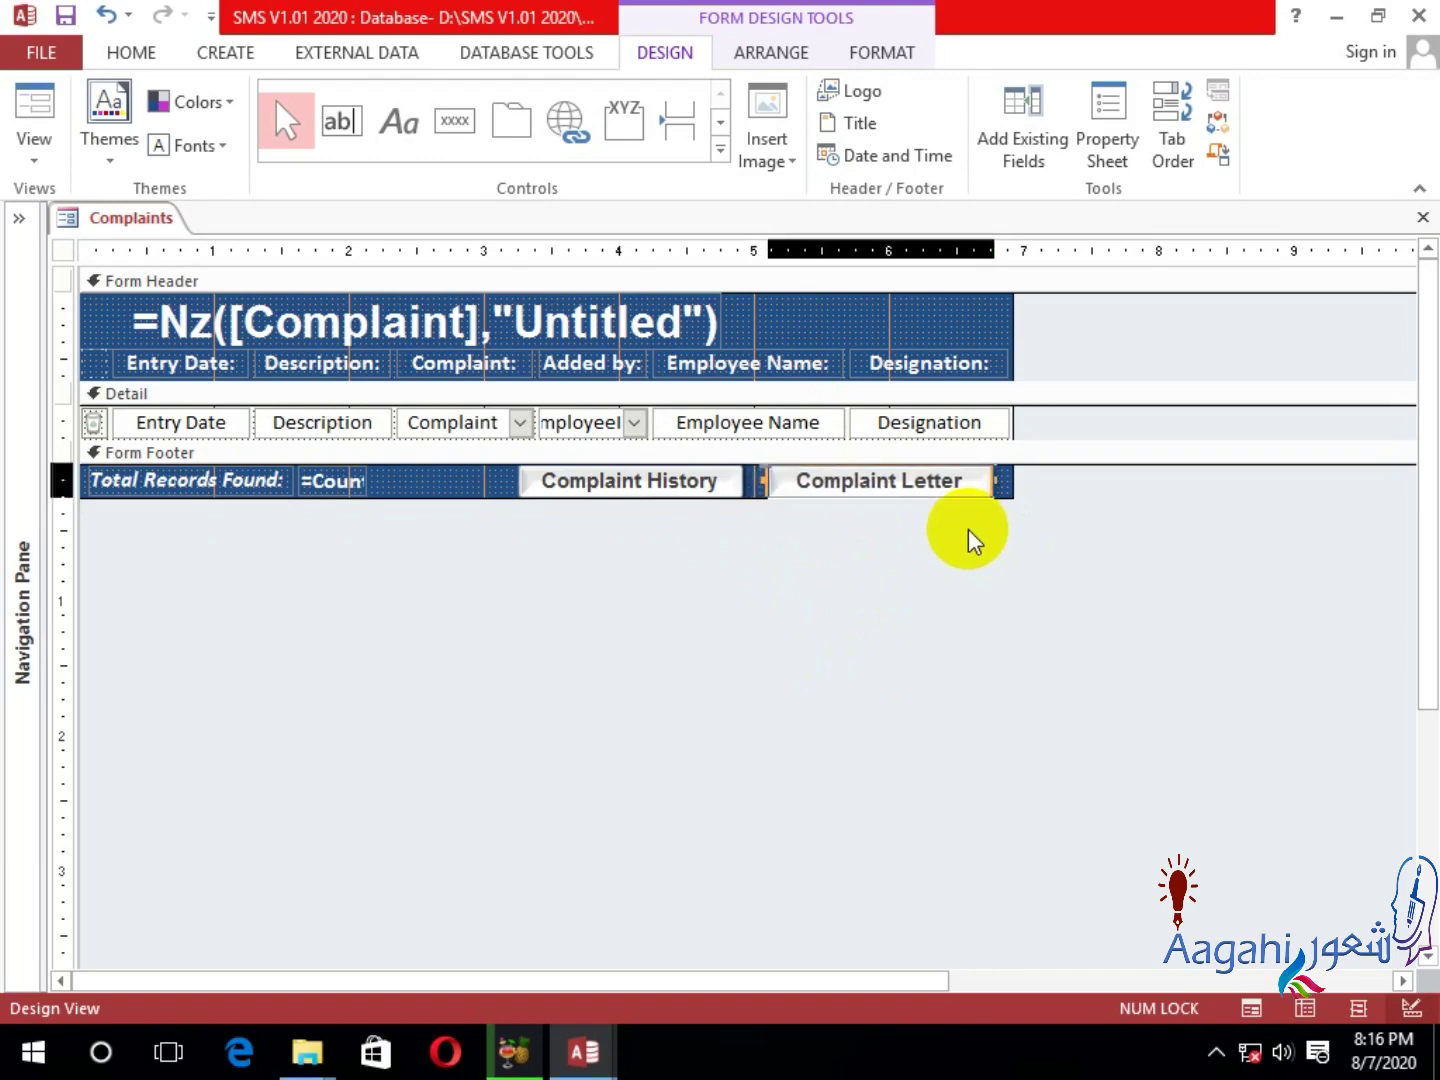
key("Right")
key("Right")
key("Right")
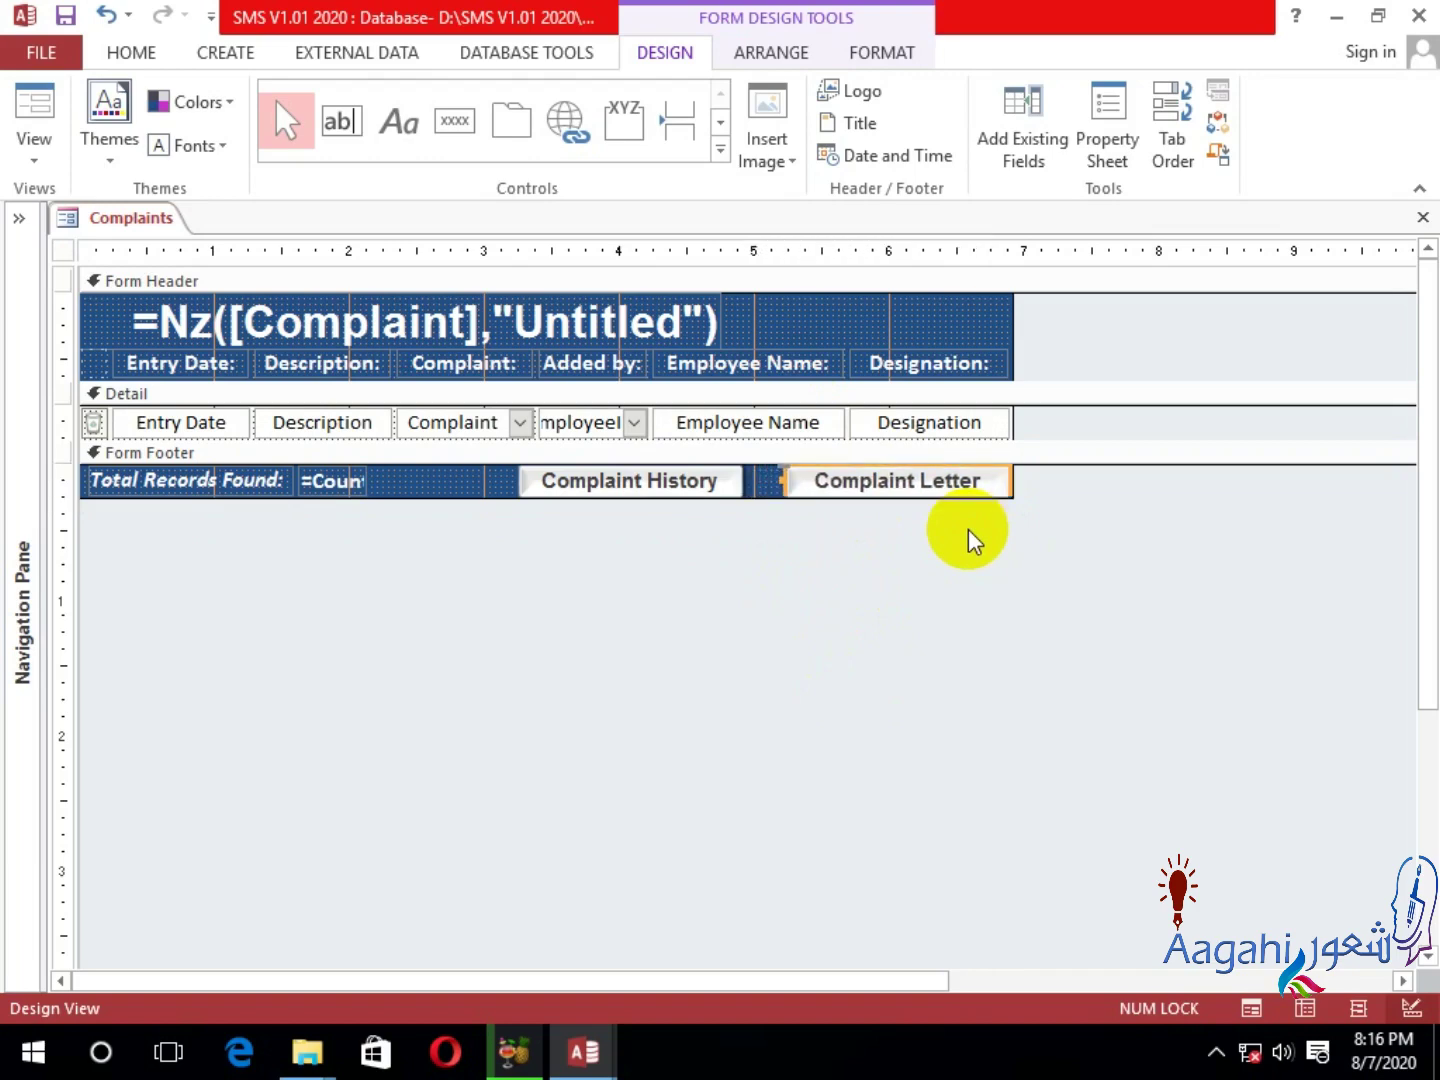
Anchor the Complaint History and Complaint Letter buttons together to the Top Right.
left_click(967, 528)
left_click_drag(967, 528, 595, 455)
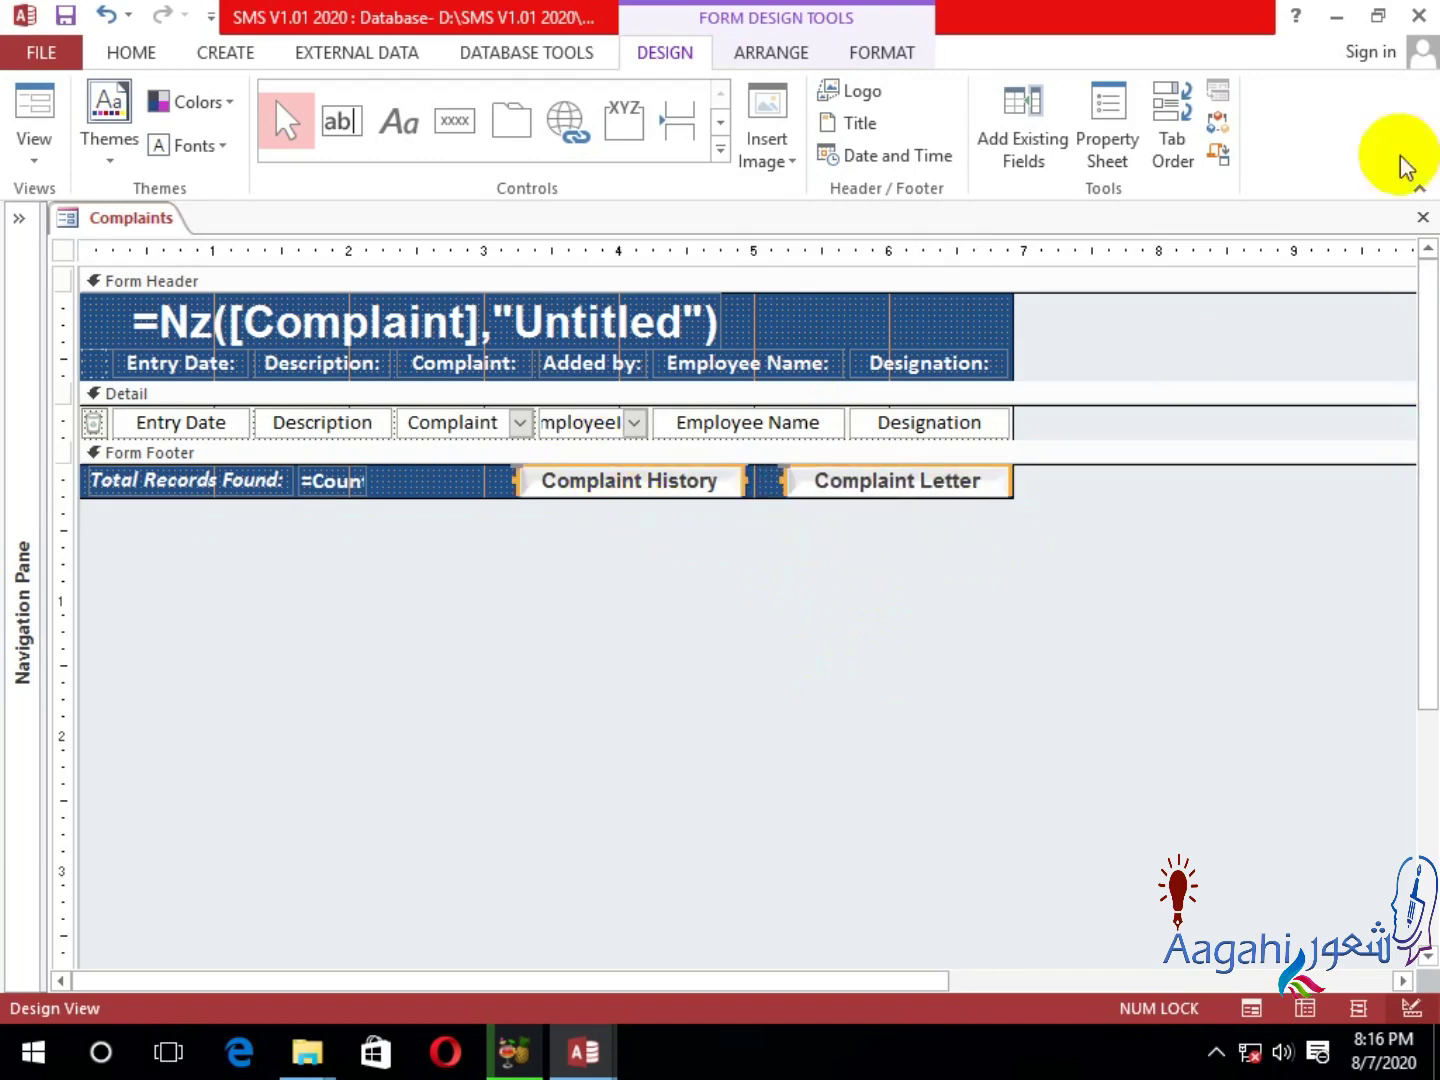
left_click(768, 52)
left_click(1031, 156)
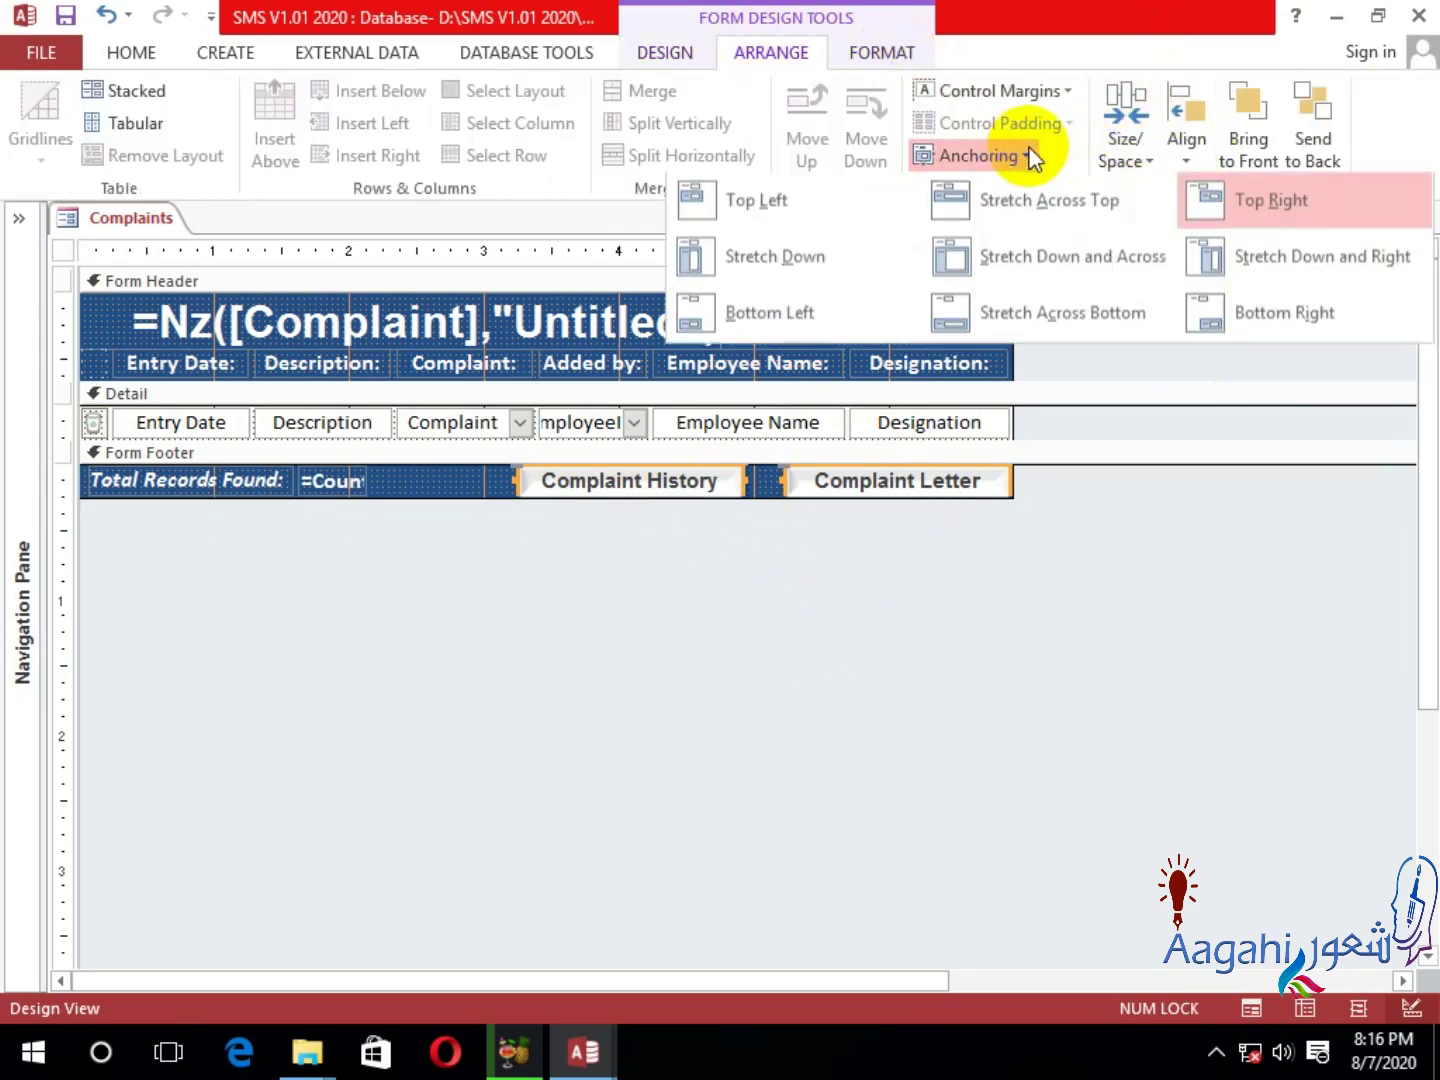
left_click(1235, 205)
left_click(1007, 842)
Set the anchoring of the Complaint and Description fields in the Detail section to Stretch Across Top.
left_click(913, 435)
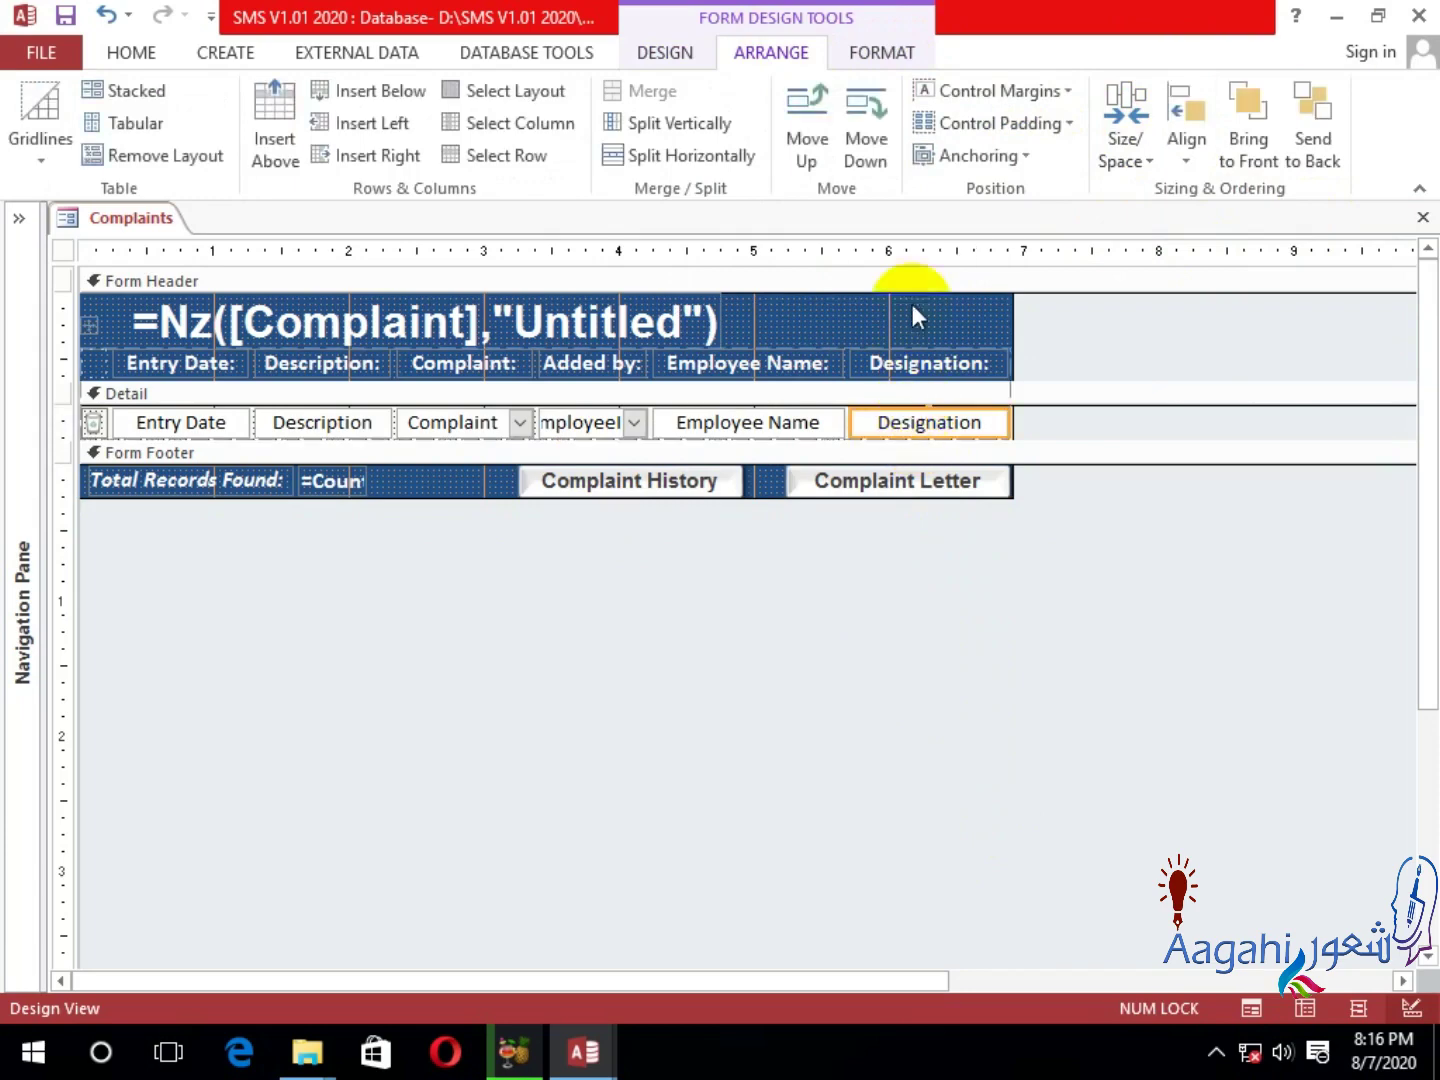
left_click(470, 424)
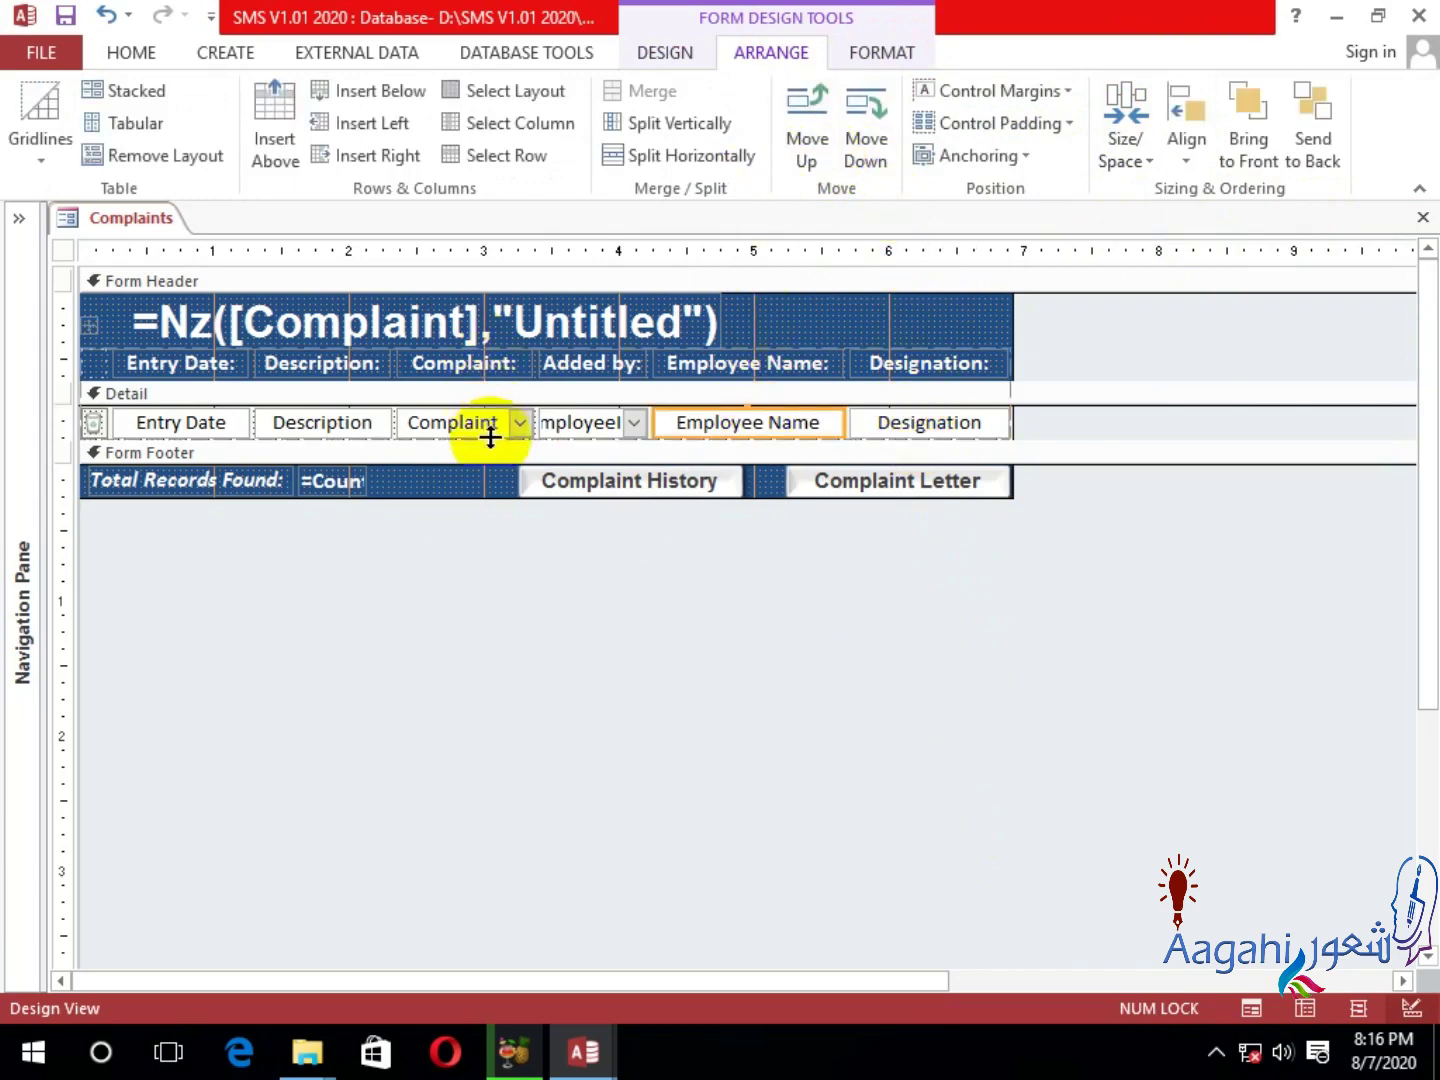
left_click(990, 155)
left_click(1001, 212)
left_click(345, 423)
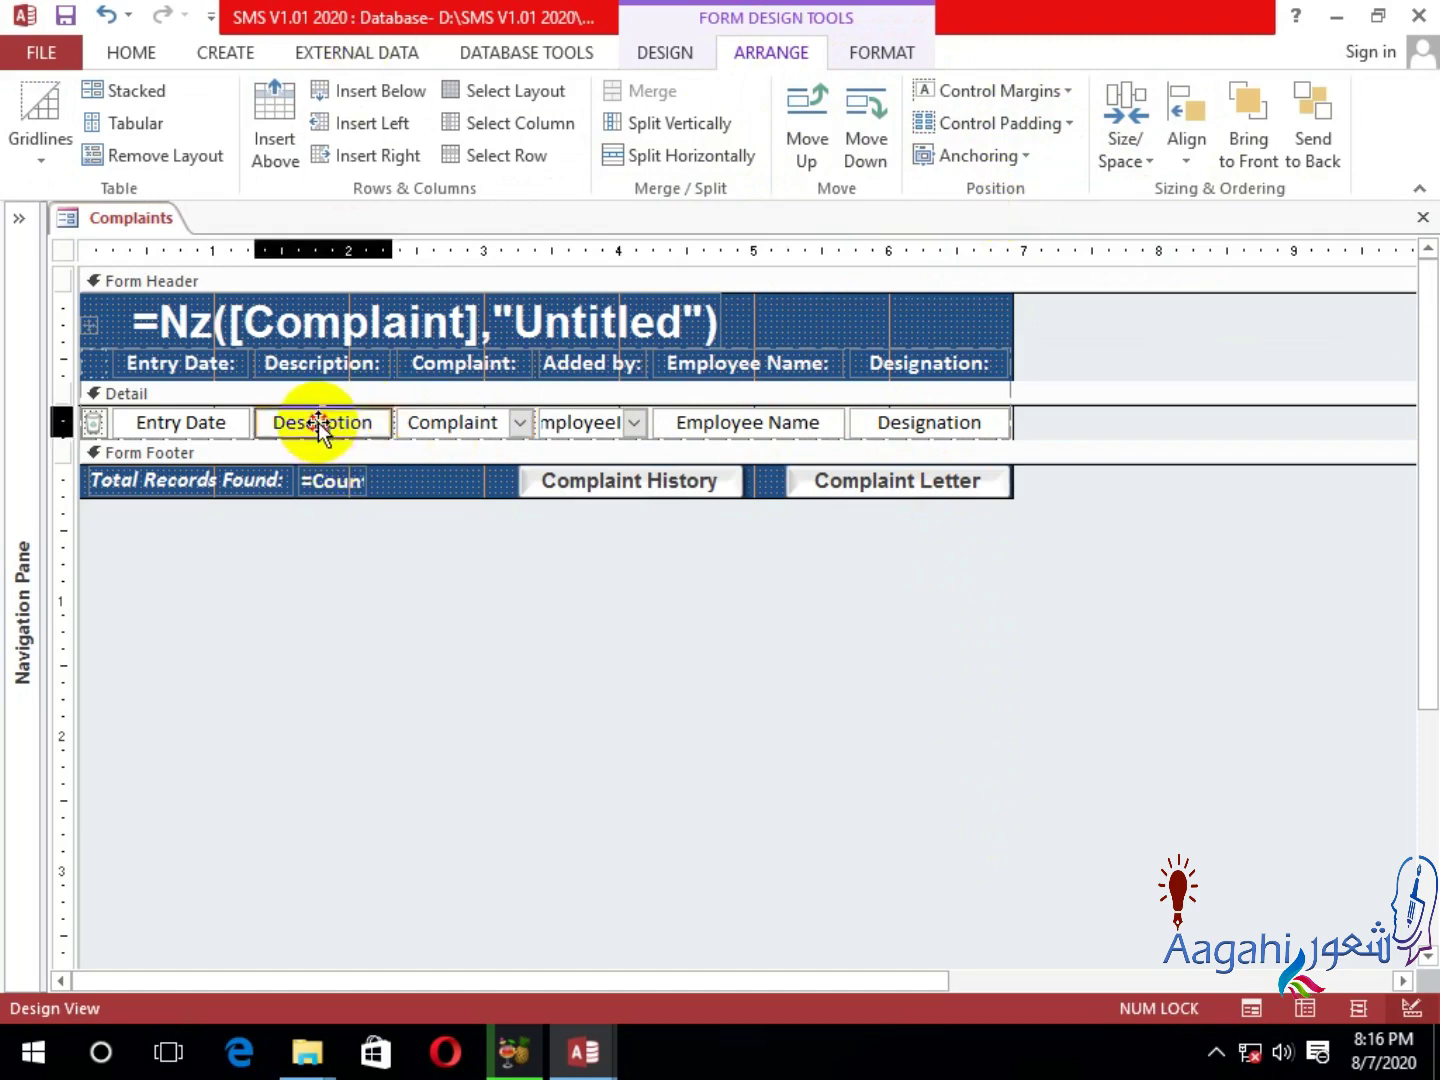
left_click(979, 155)
left_click(993, 202)
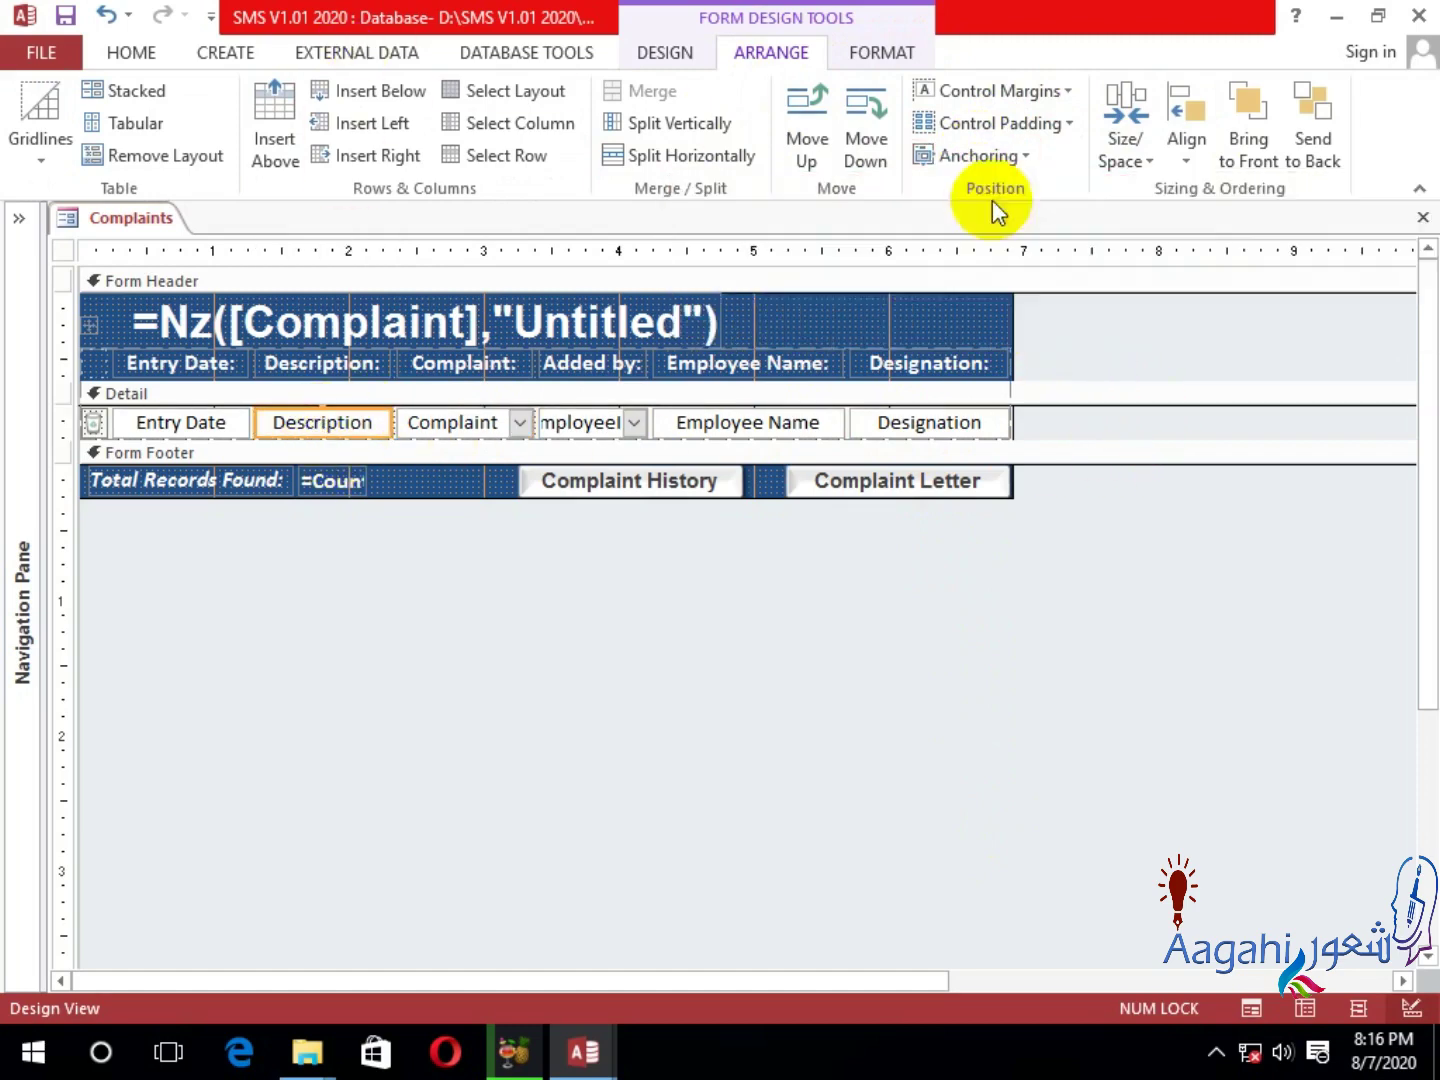
Create an After Update event procedure for the EmployeeID combo box with the Code Builder and compile the project.
left_click(591, 421)
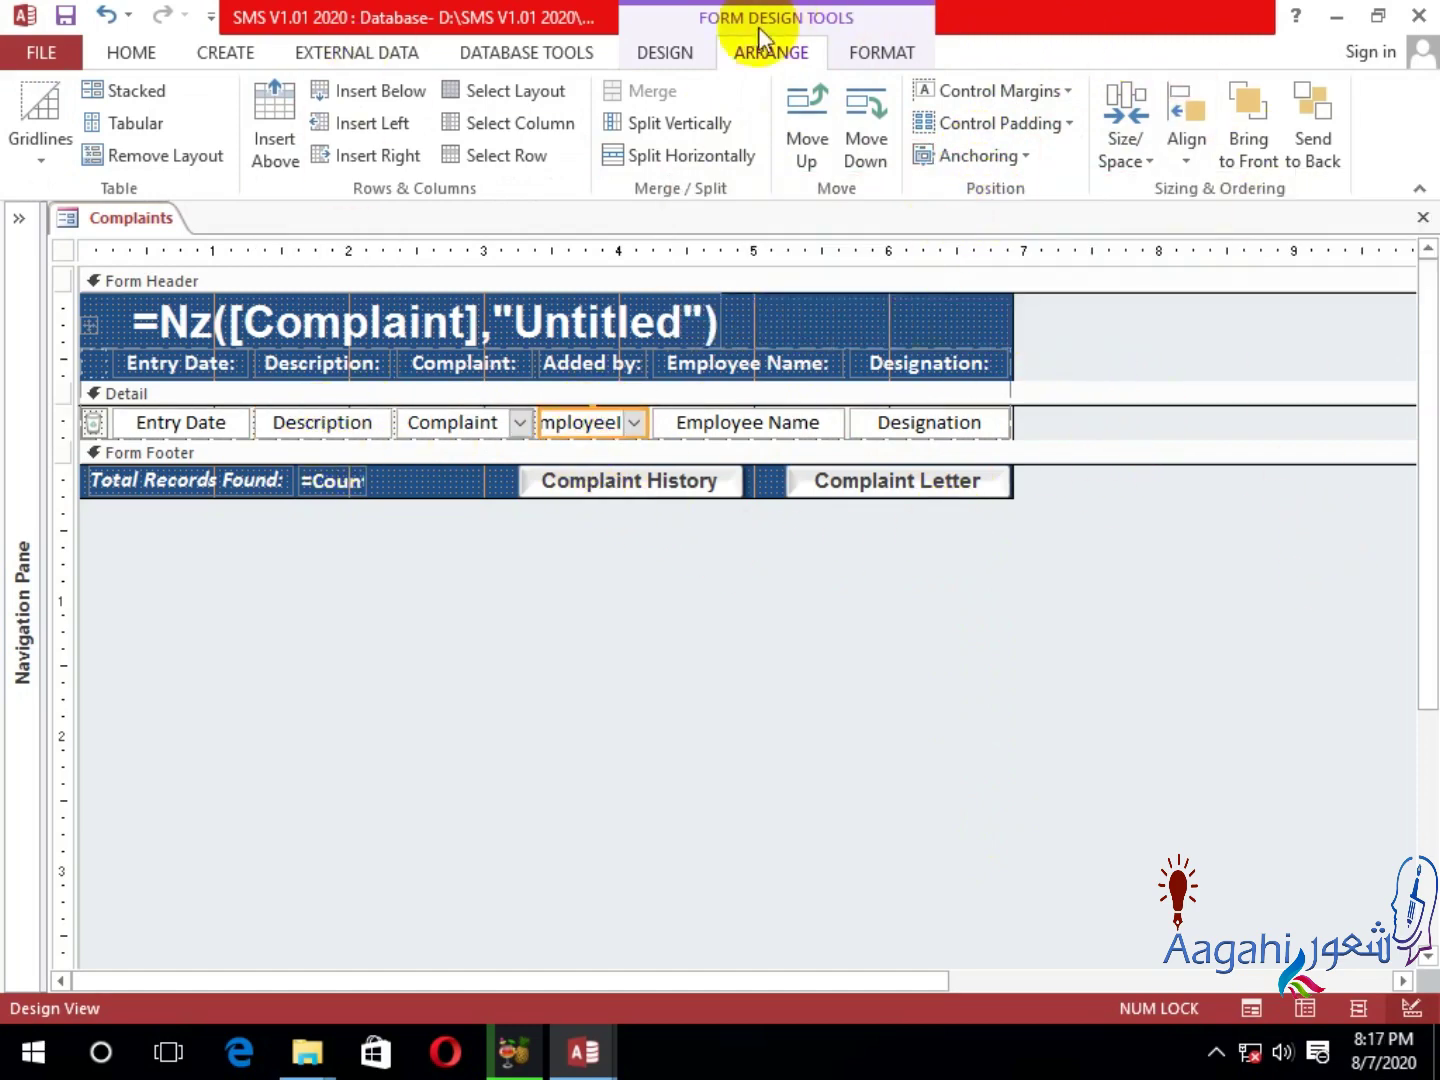
left_click(670, 56)
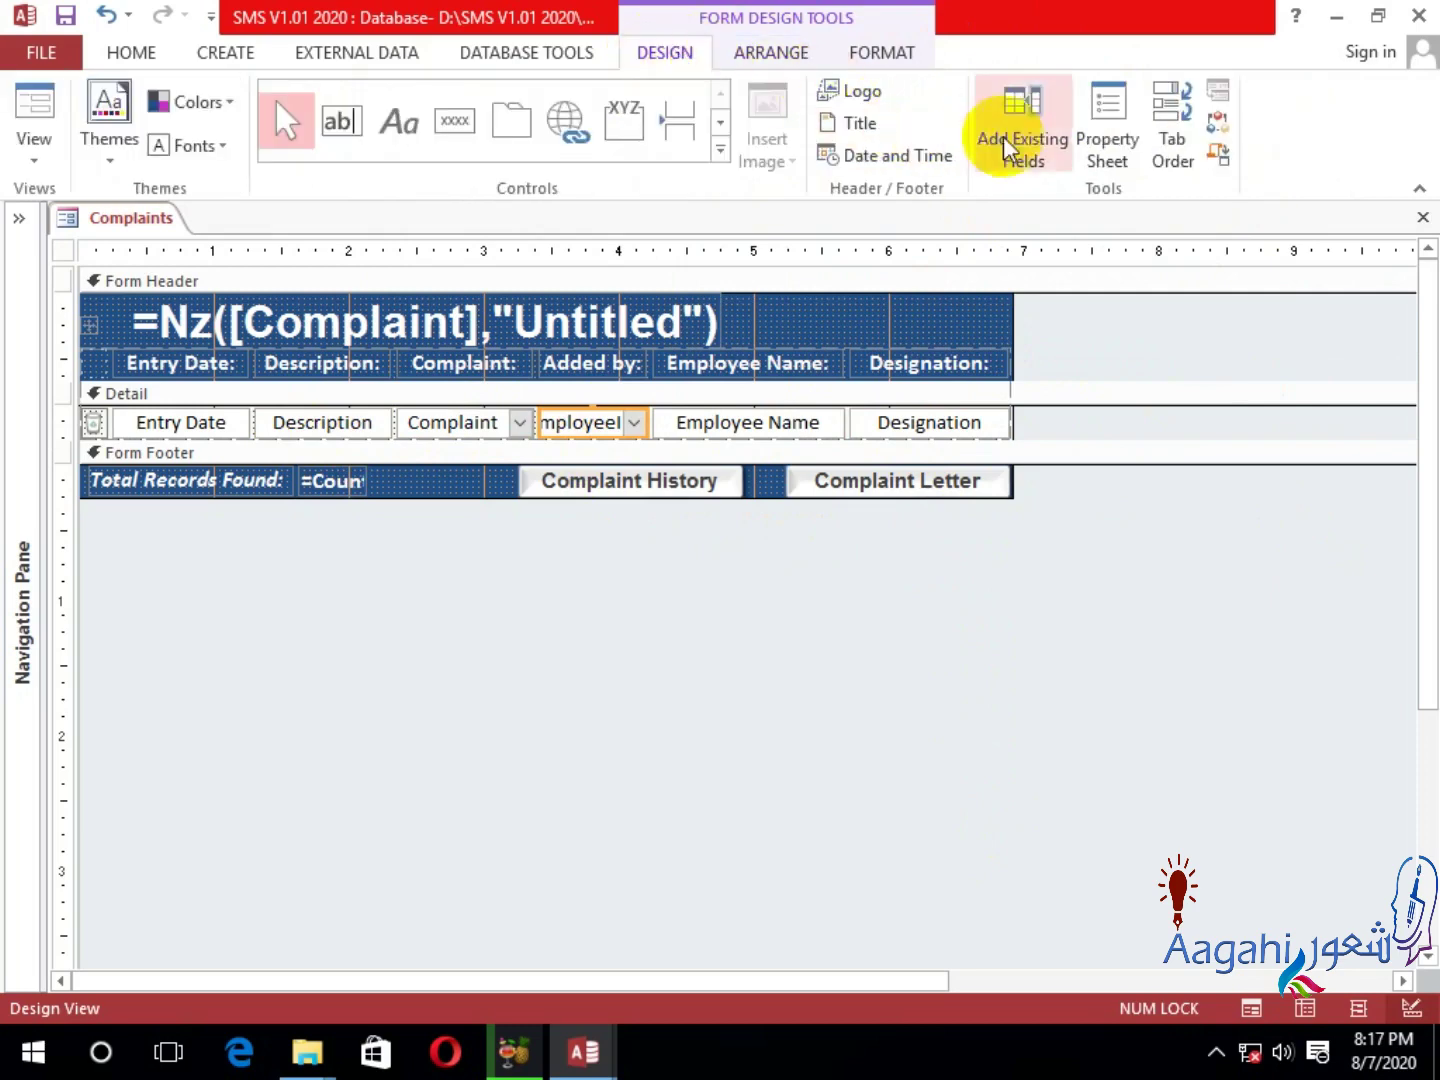
left_click(1119, 118)
left_click(1090, 350)
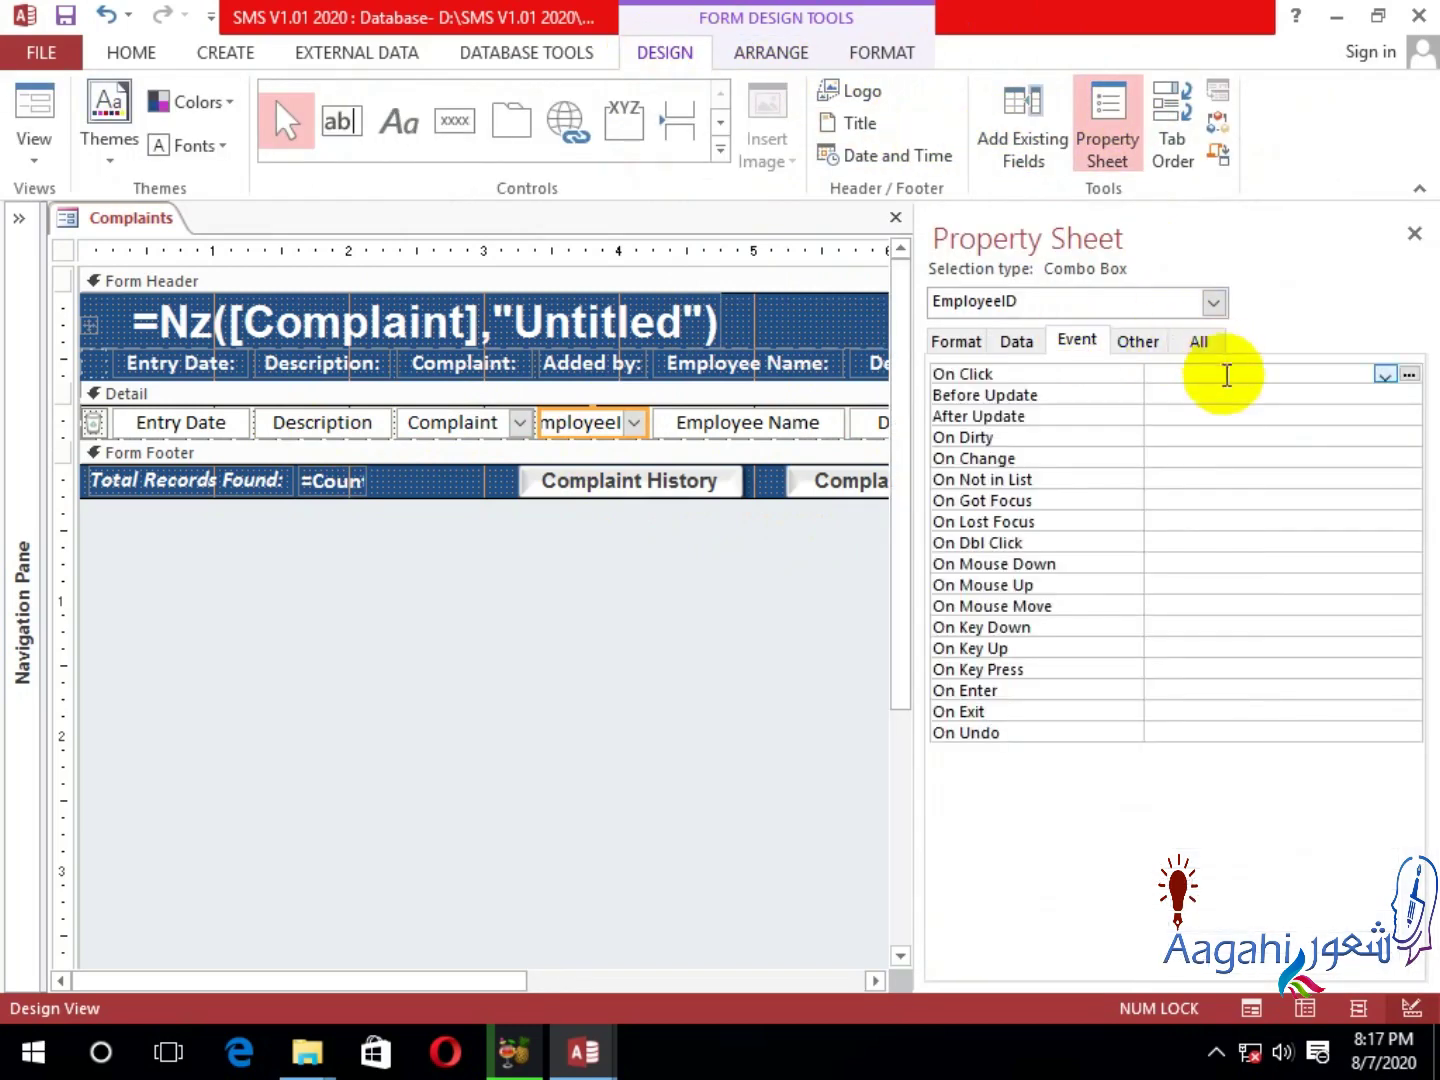
left_click(1221, 415)
left_click(1410, 418)
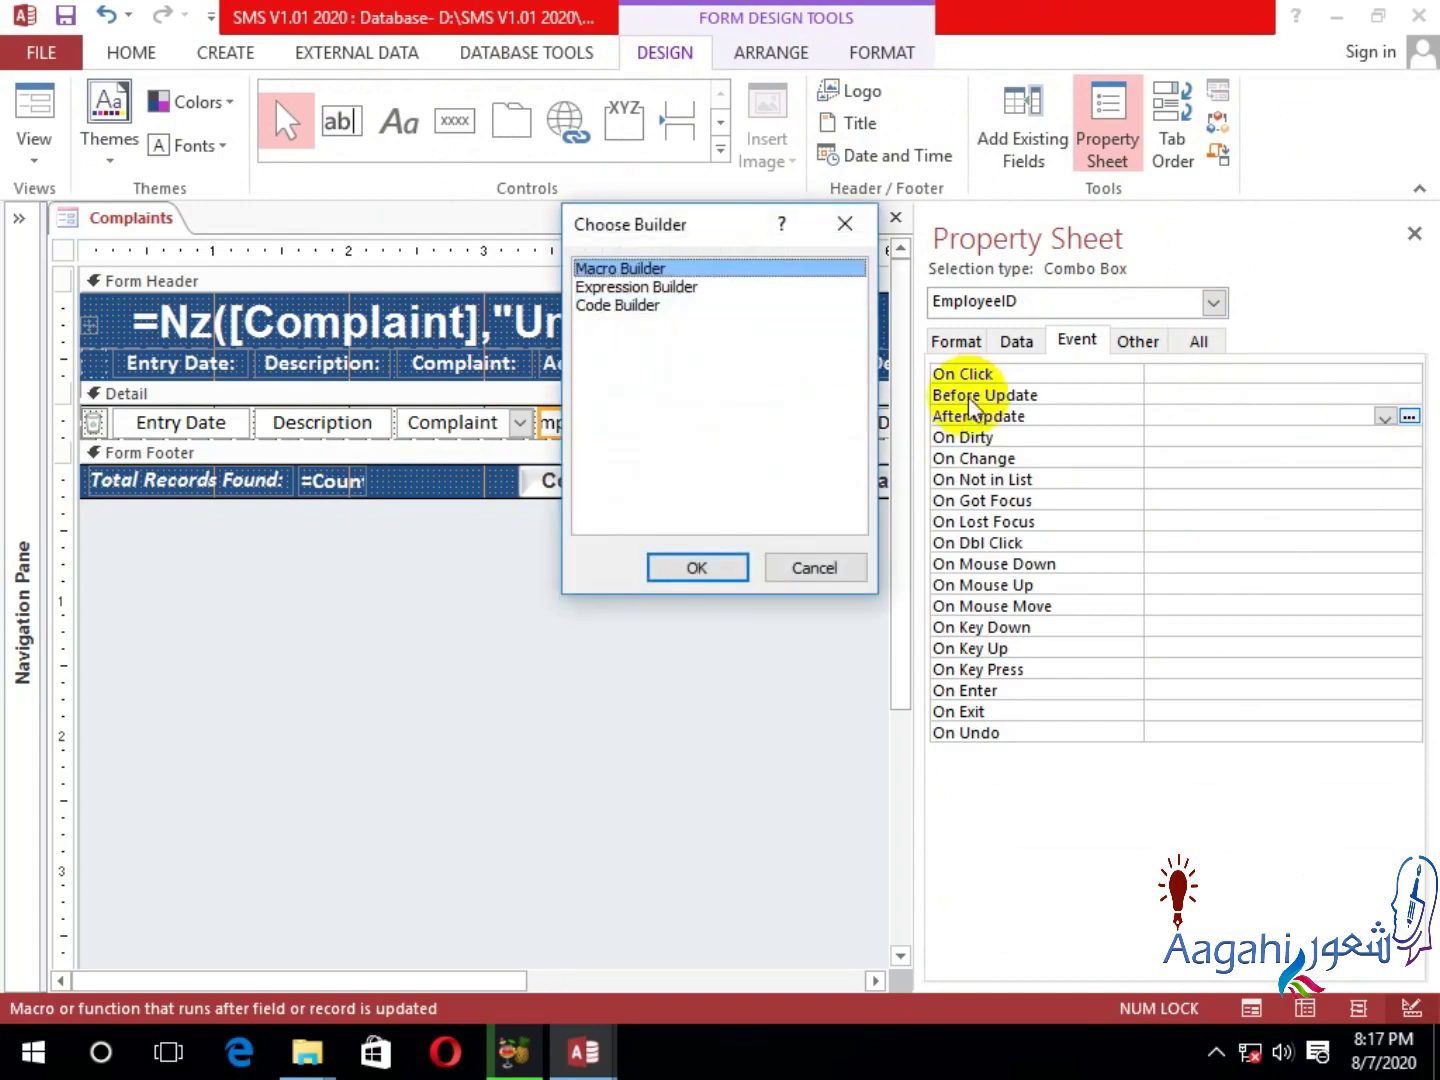
double_click(597, 304)
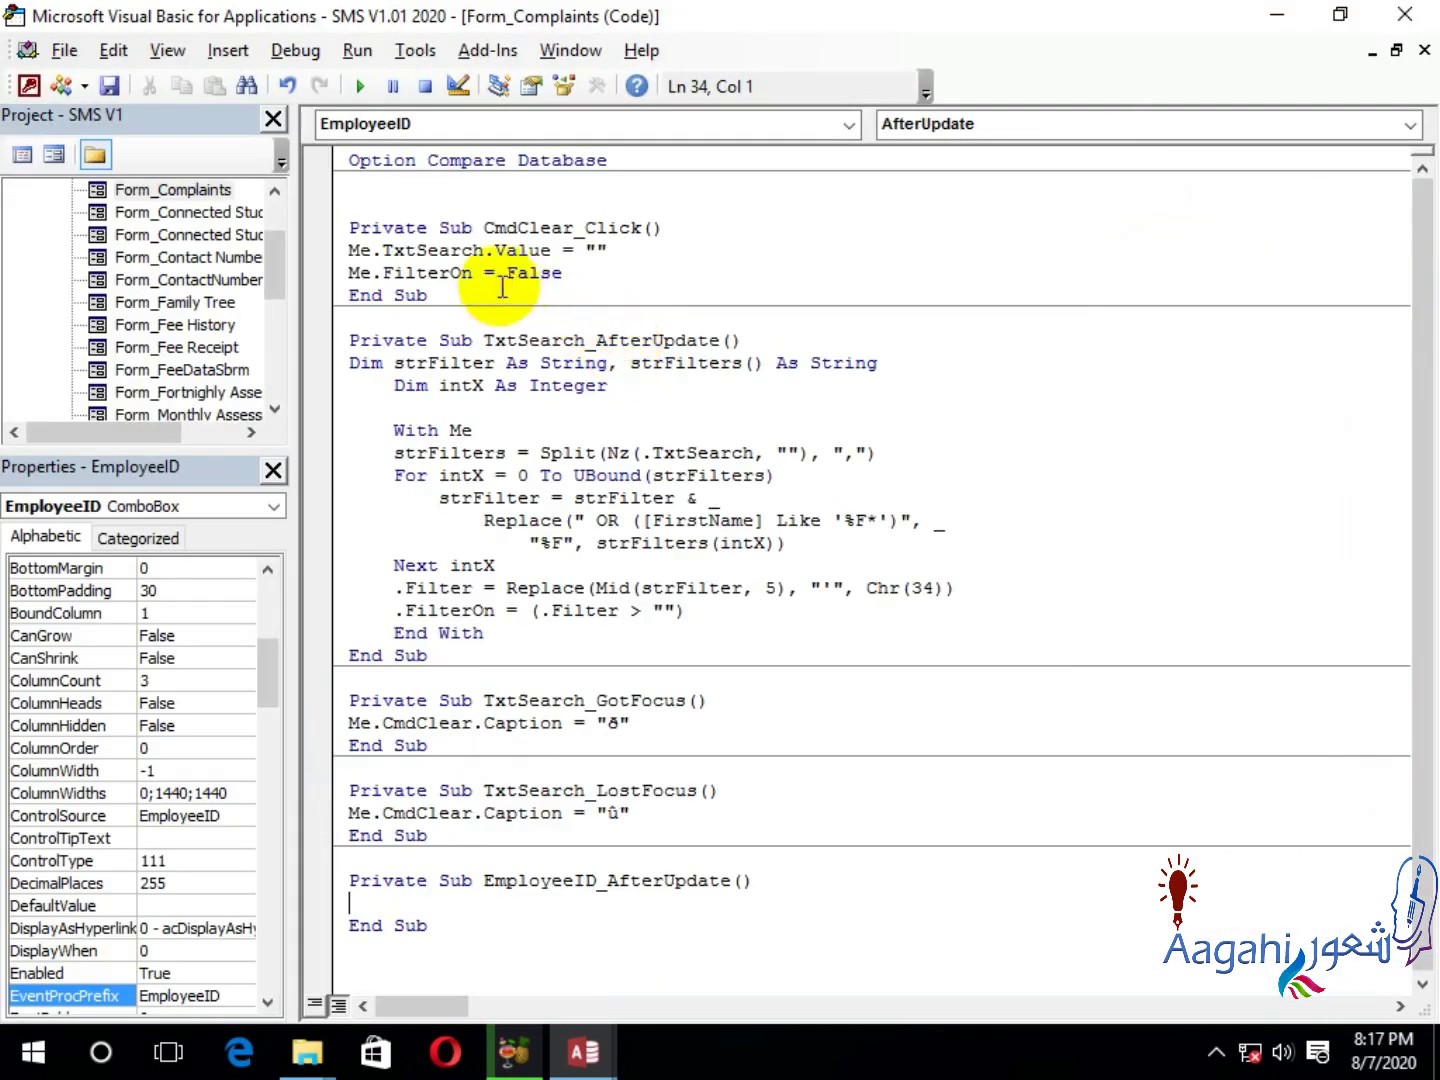
left_click(293, 52)
left_click(386, 112)
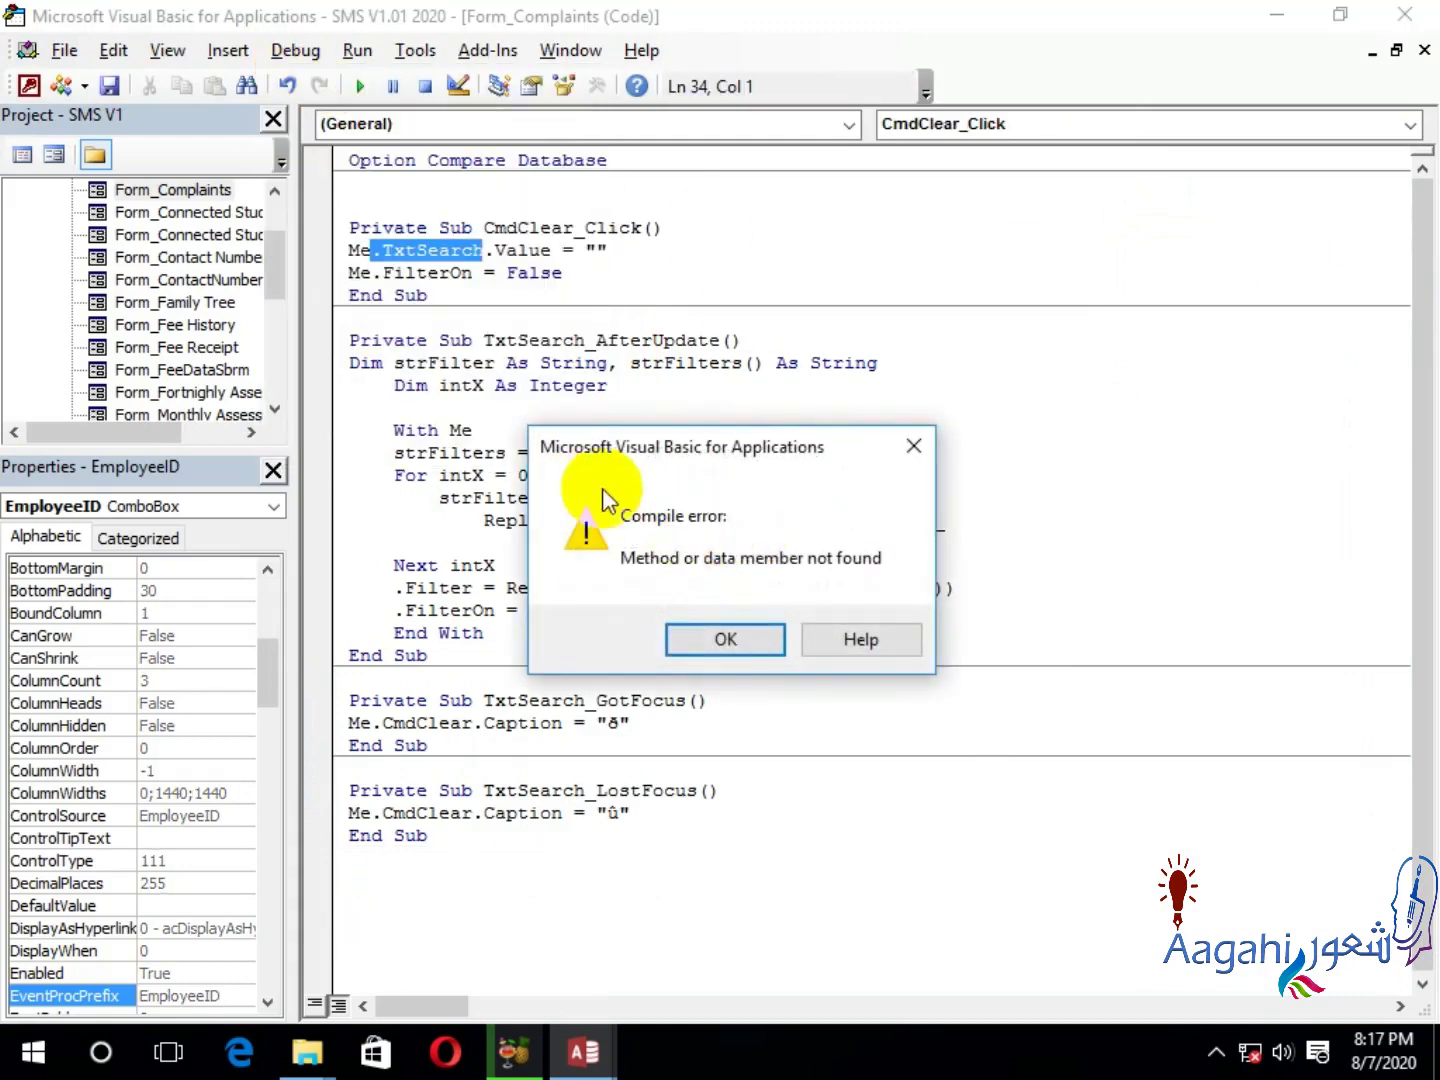
Dismiss the compile error and delete the leftover CmdClear and TxtSearch procedures from the Complaints form's code module.
left_click(728, 640)
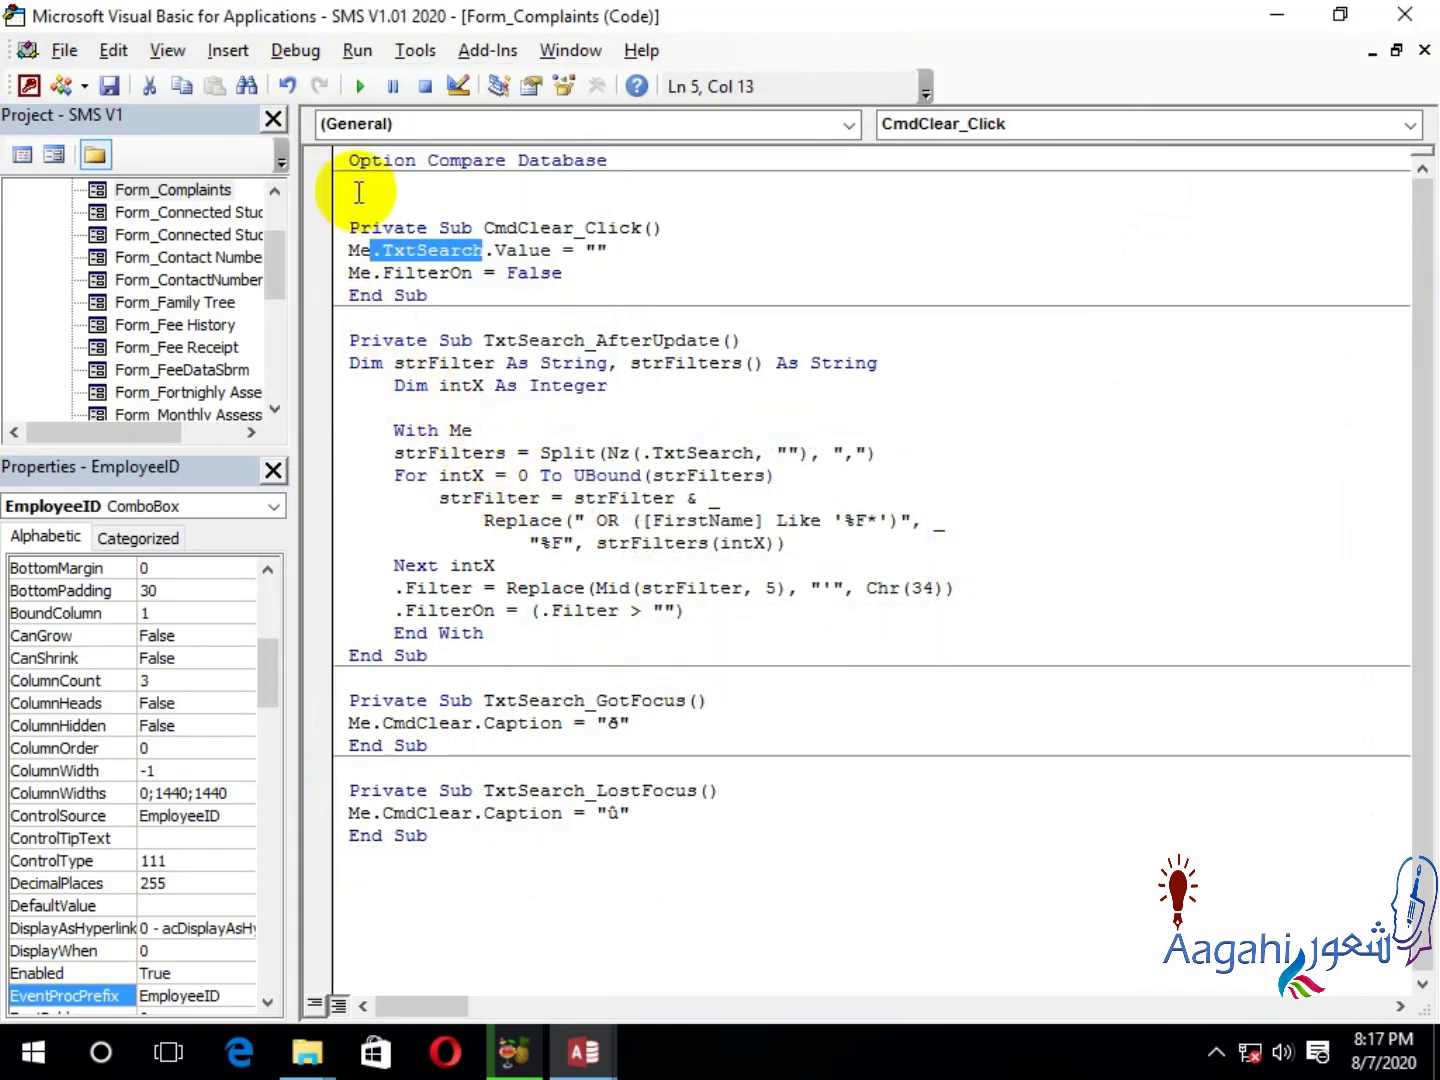
left_click_drag(355, 184, 513, 1040)
mouse_move(513, 1055)
key("Delete")
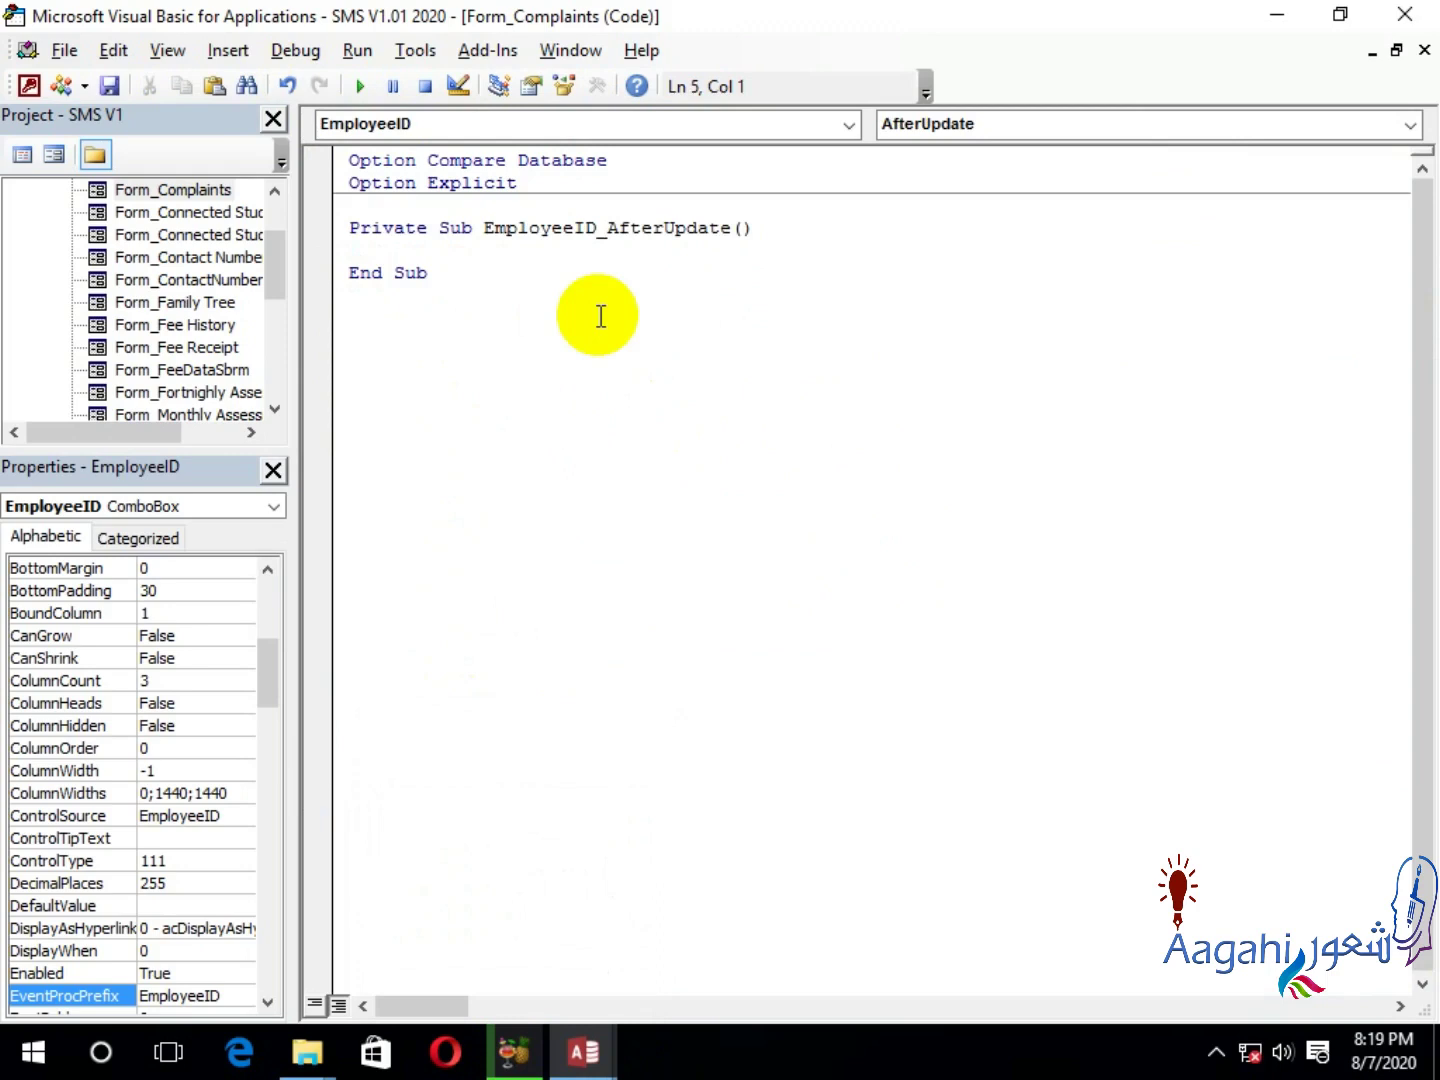
In EmployeeID_AfterUpdate, write If Me.EmployeeID.Value = "" Then, End, Else, and begin the line Me.Employee_Name.Value = Dlookup ("[Employee.
type("If Me.EmployeeID.Value = \"\" Then End Else")
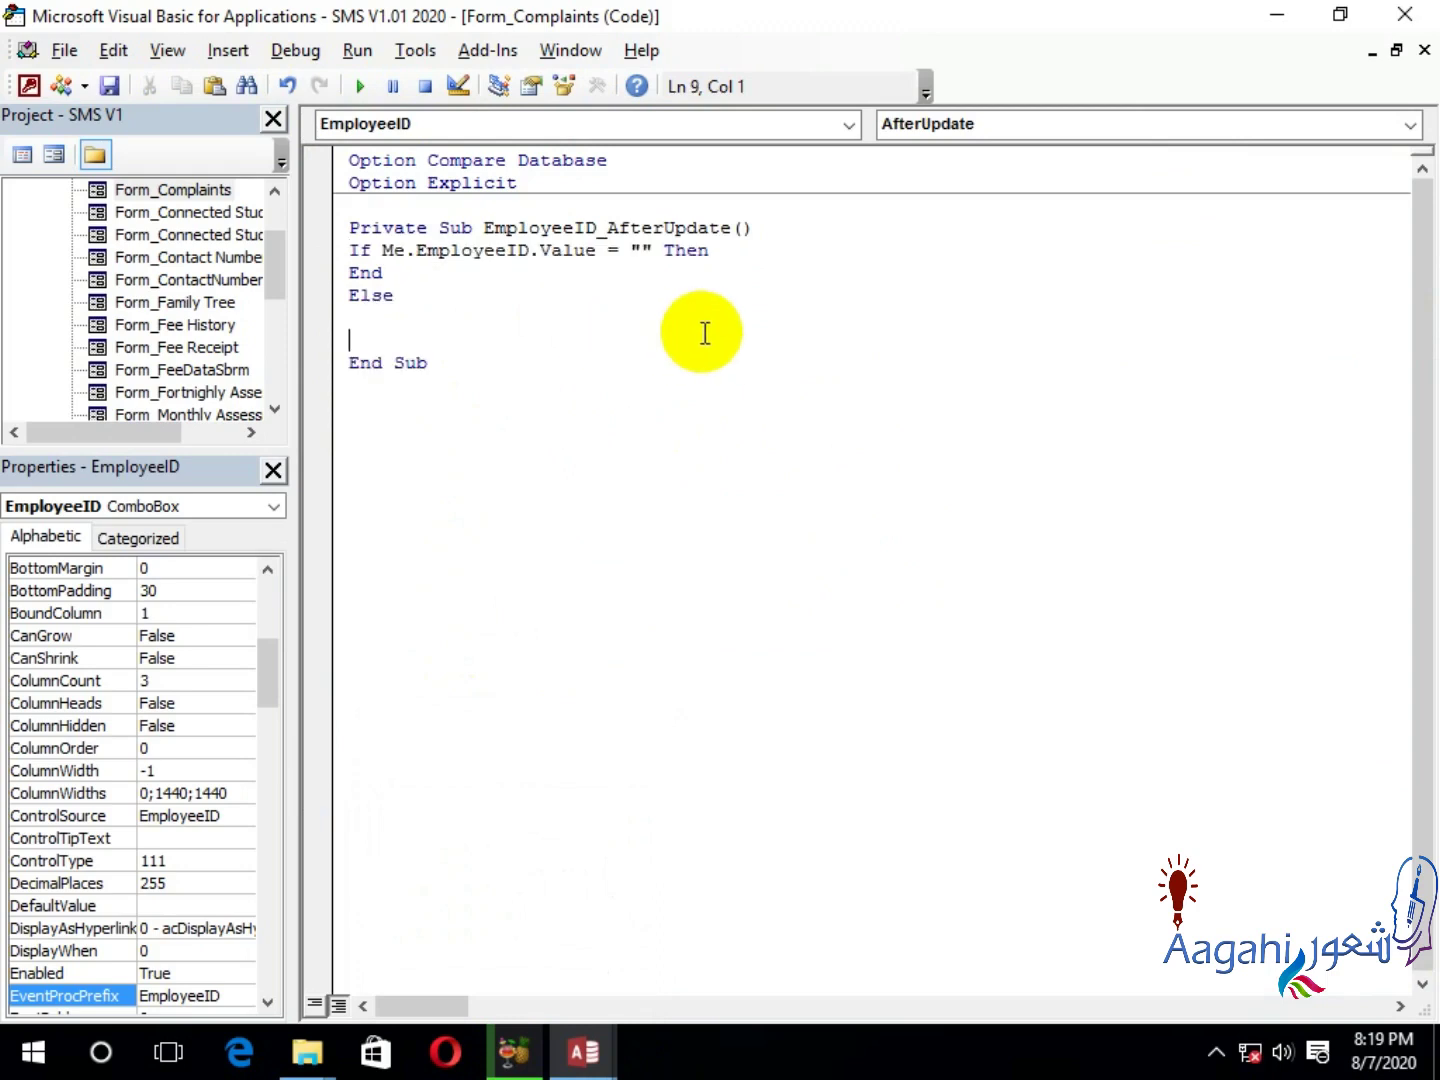
key("Delete")
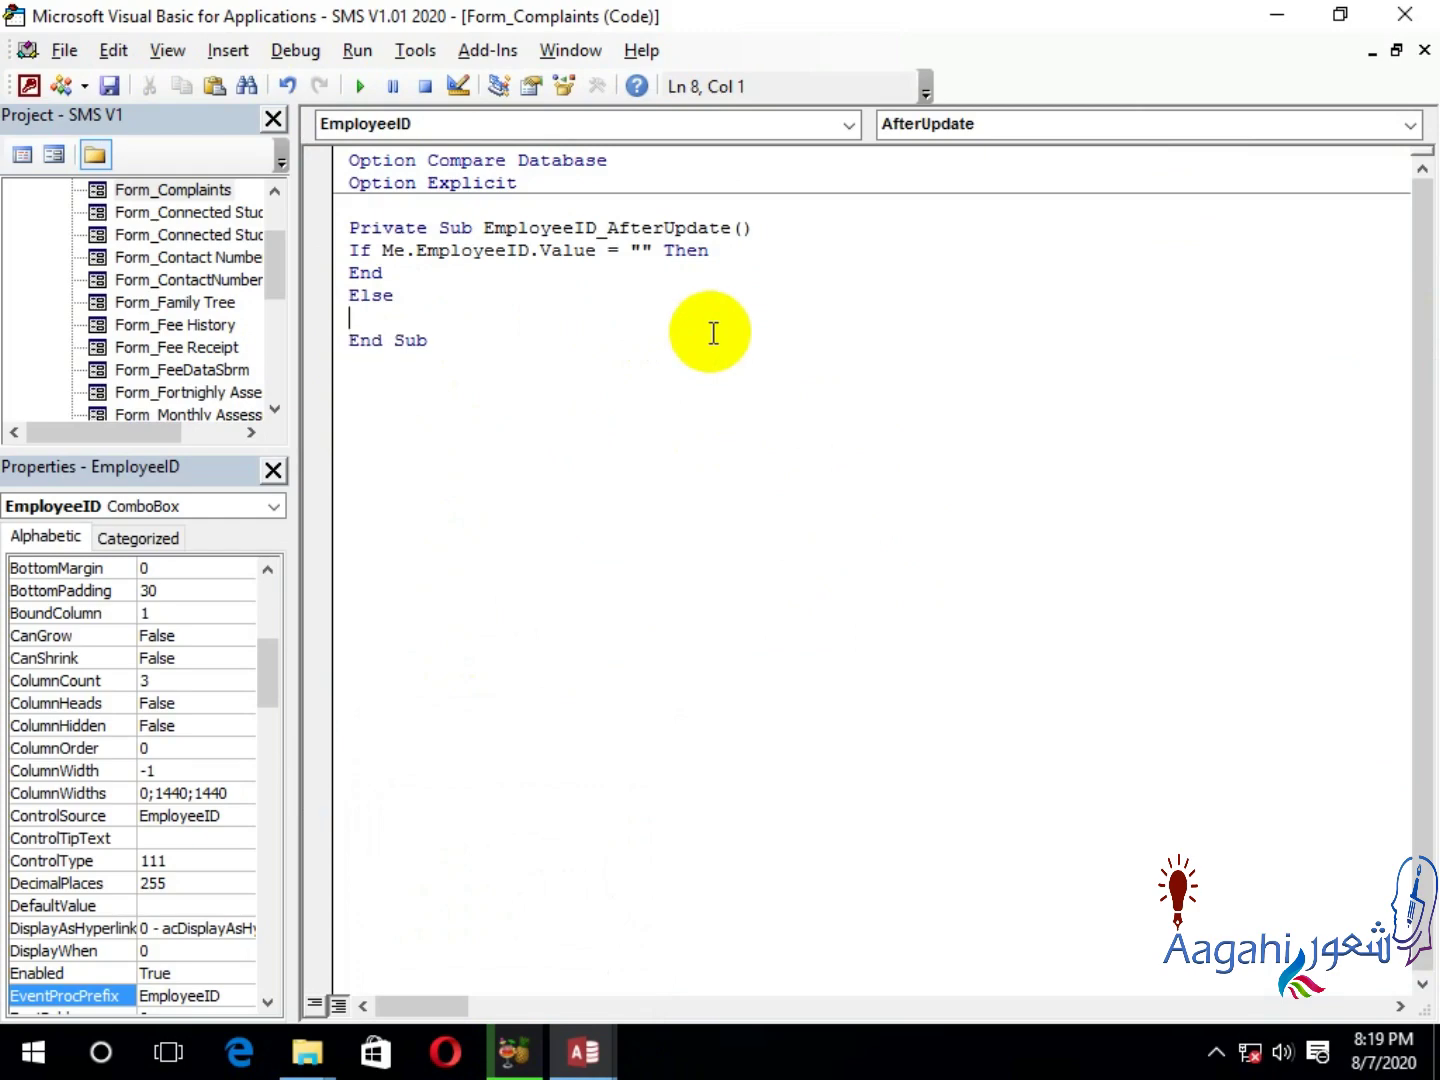
type(".em")
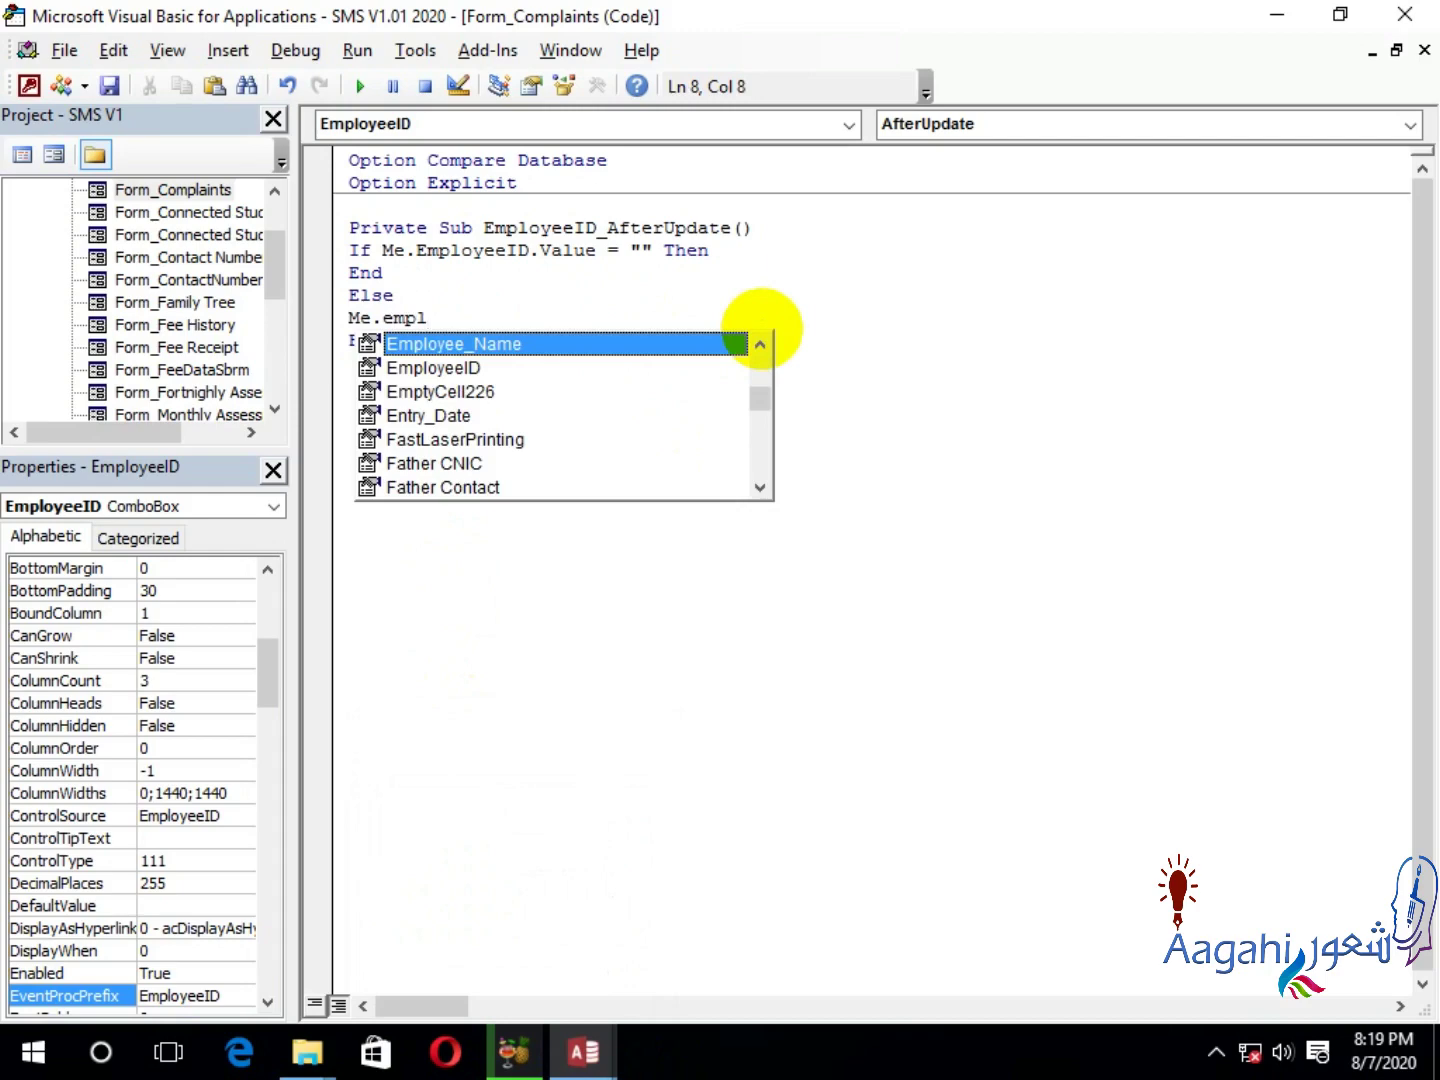
type("pl ")
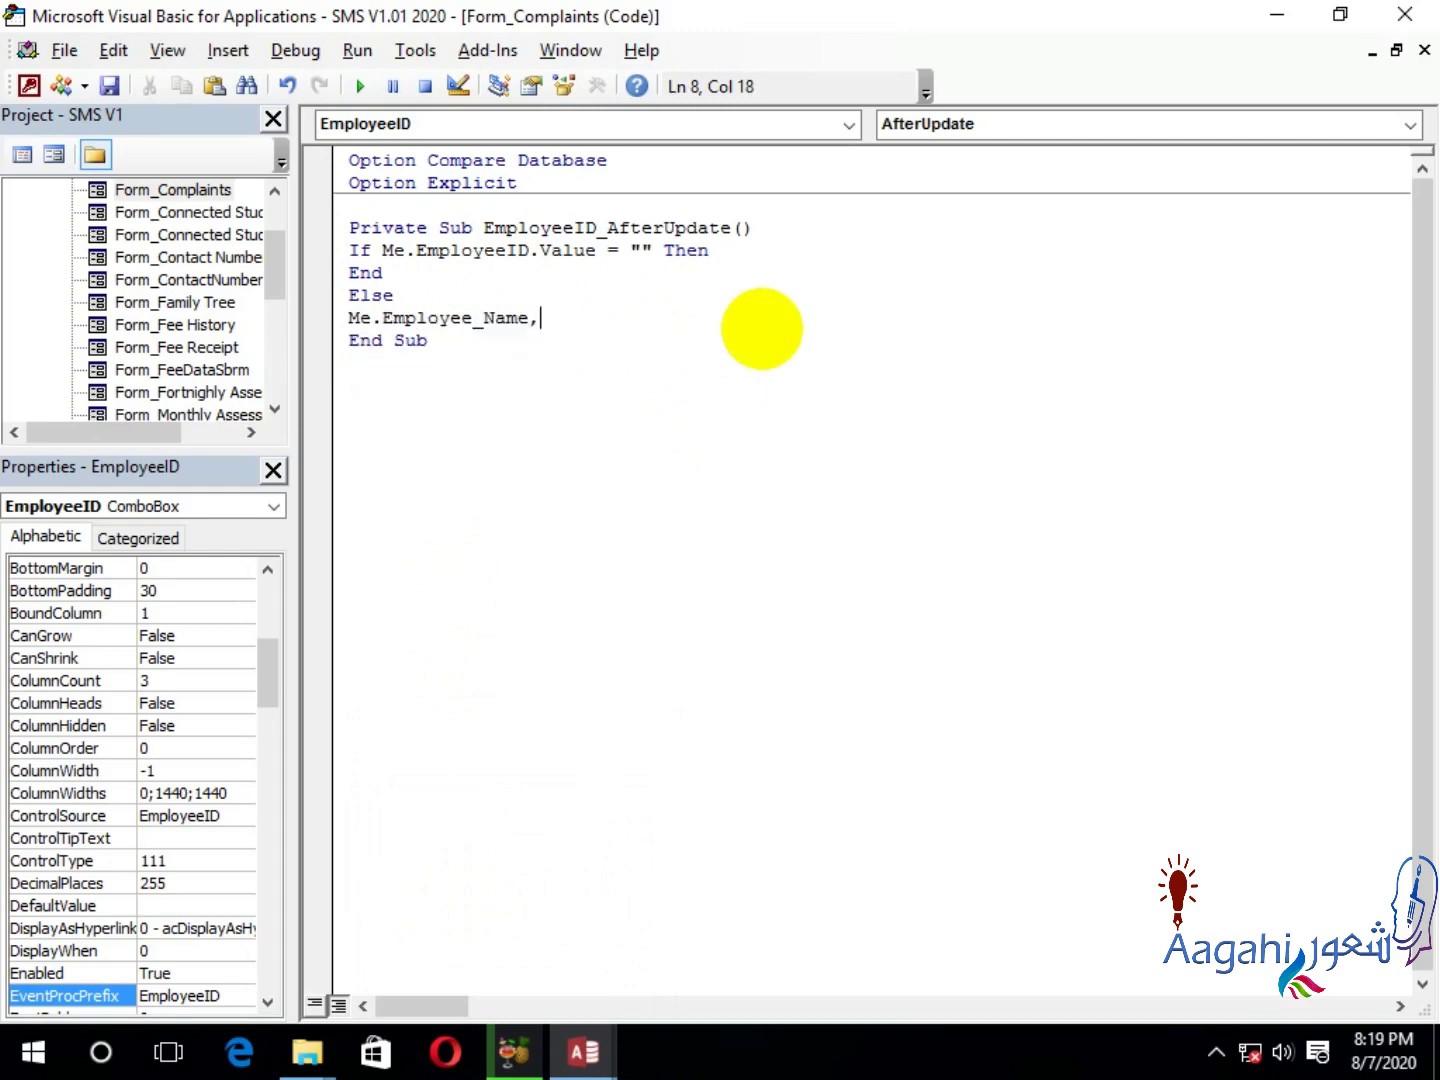
type(".va")
key("Down")
key("Down")
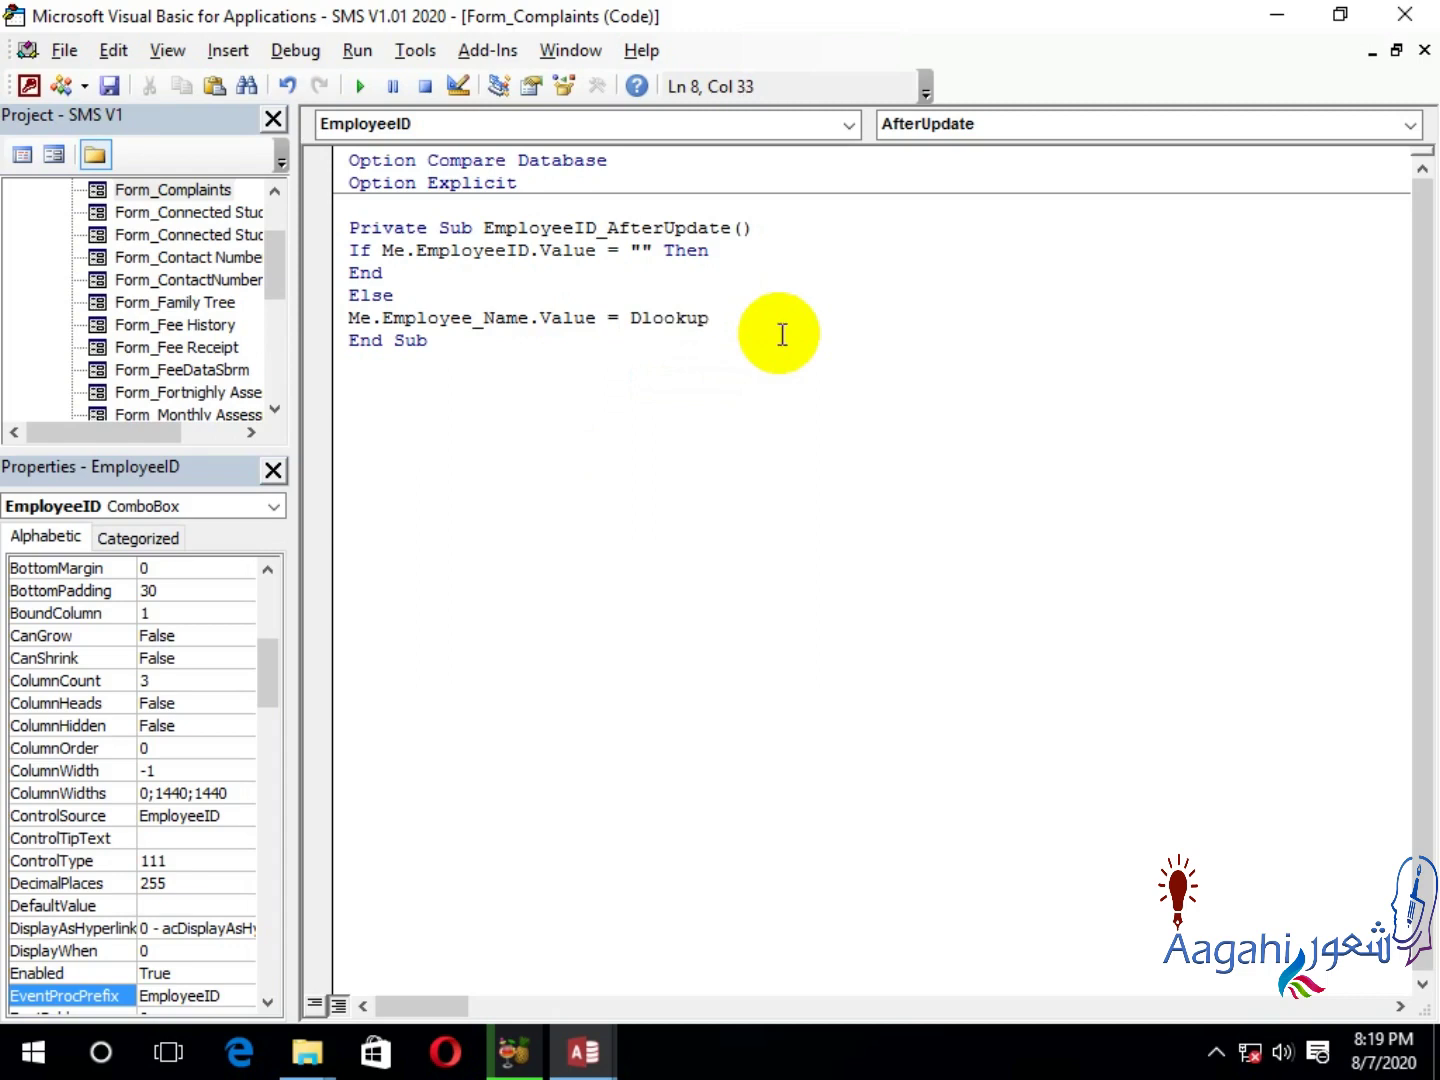
type("= Dlookup (\"[Employee")
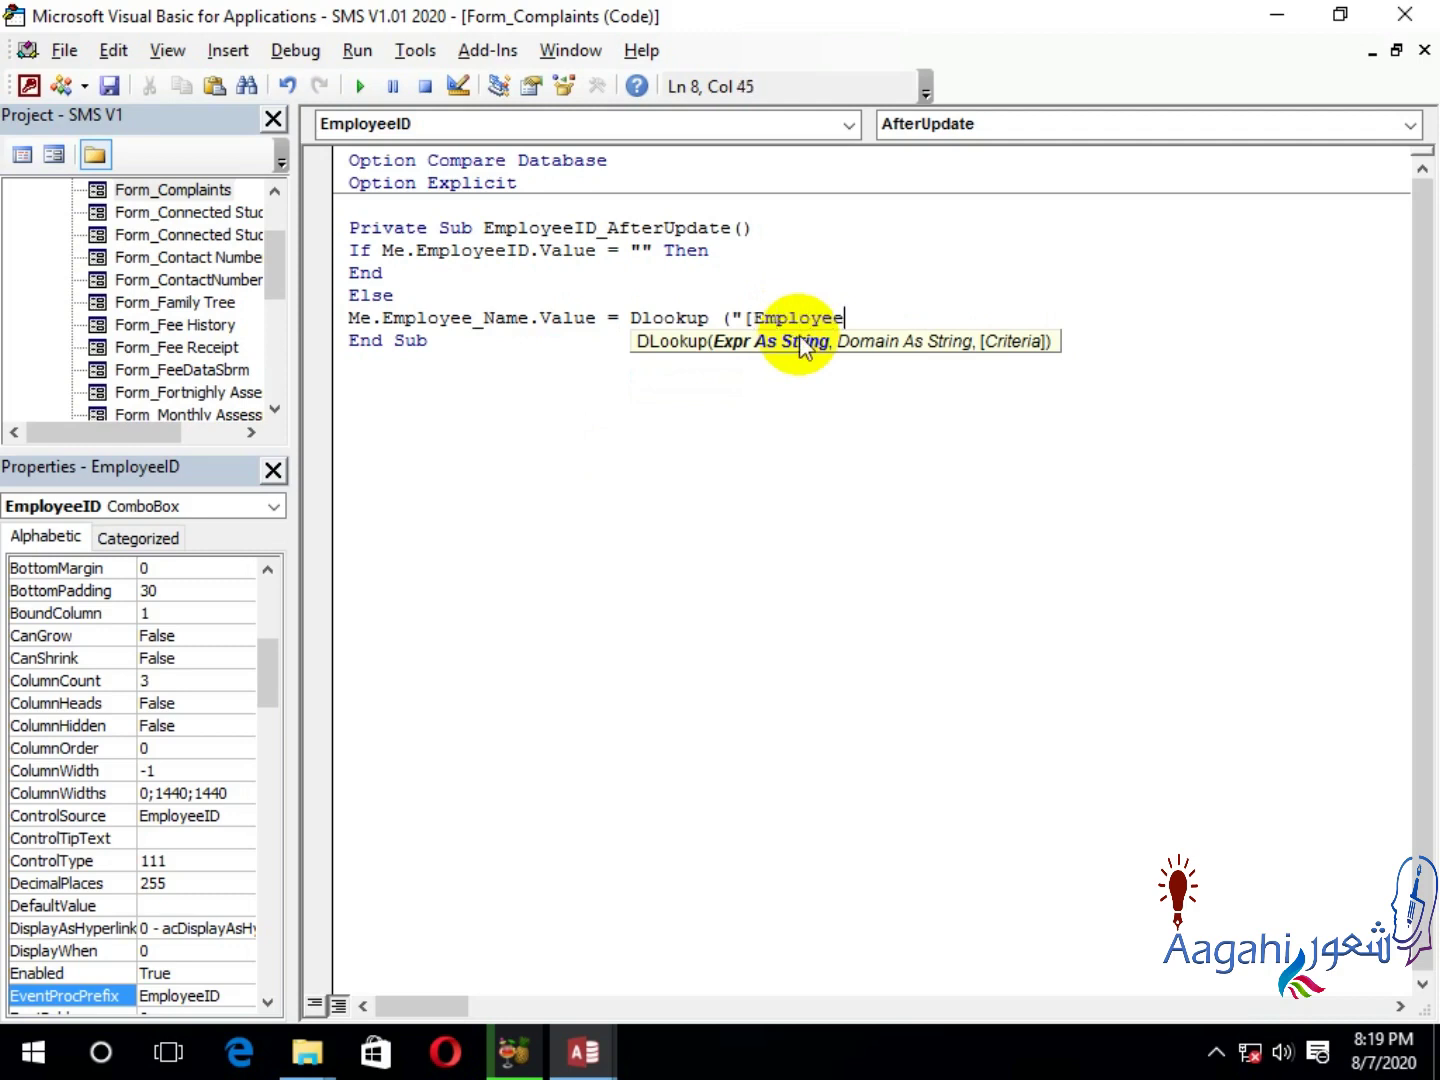
Find the Employees table in the database objects and open it in Design View to check the employee name field's exact name.
left_click(1276, 13)
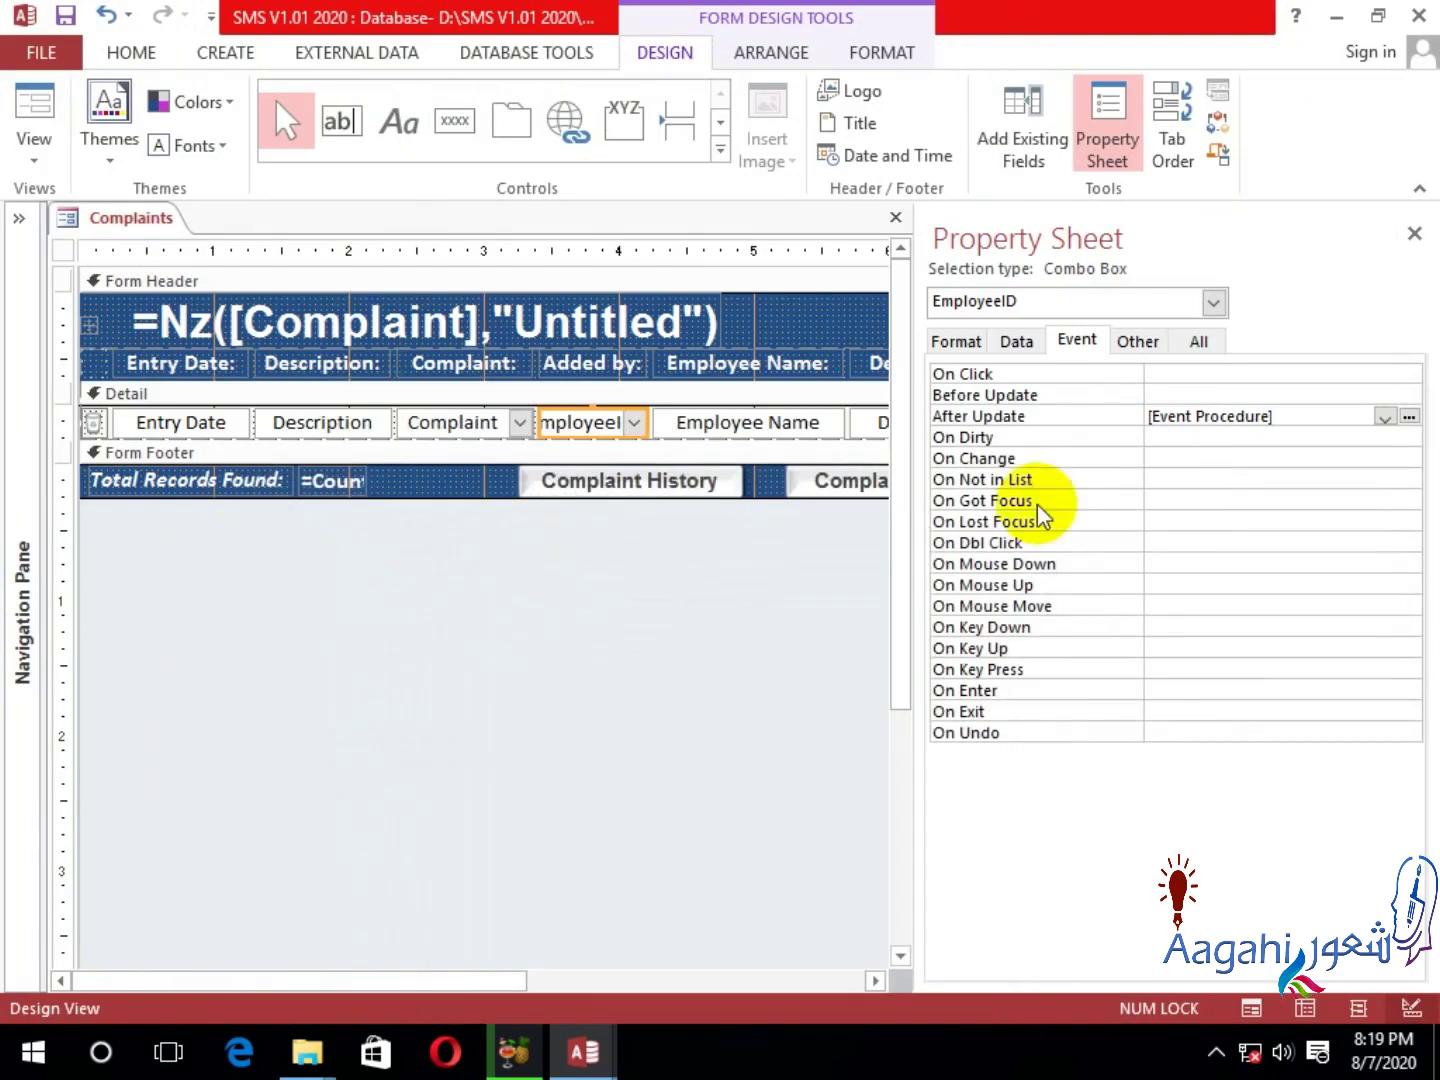
left_click(28, 326)
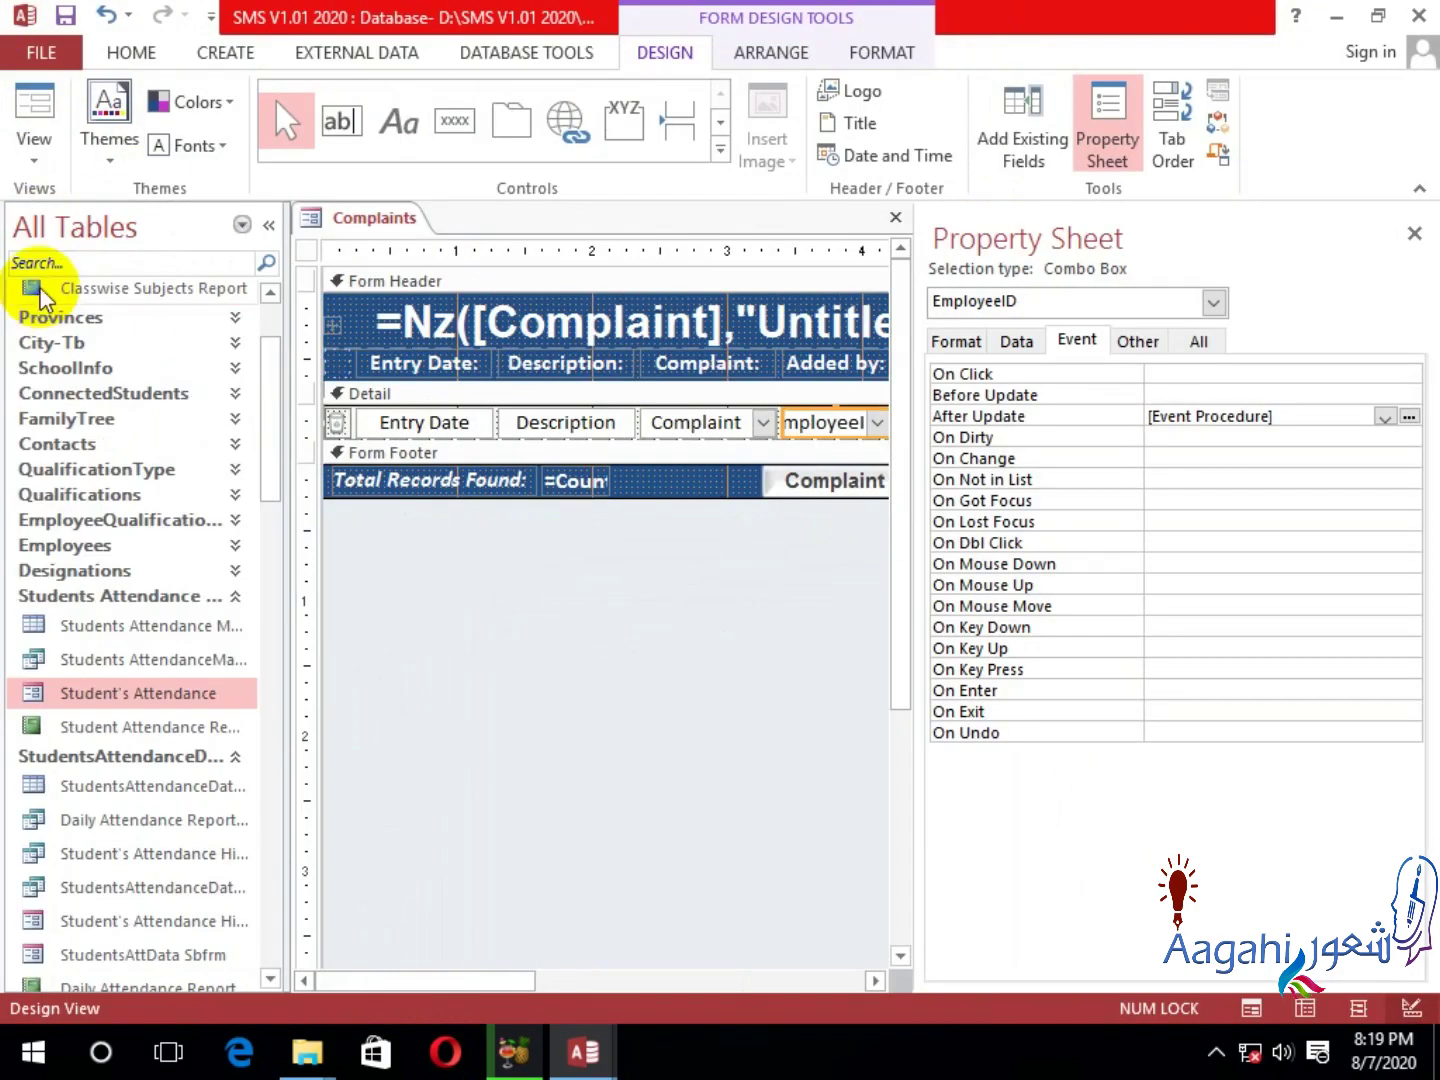
left_click(96, 265)
type("empl")
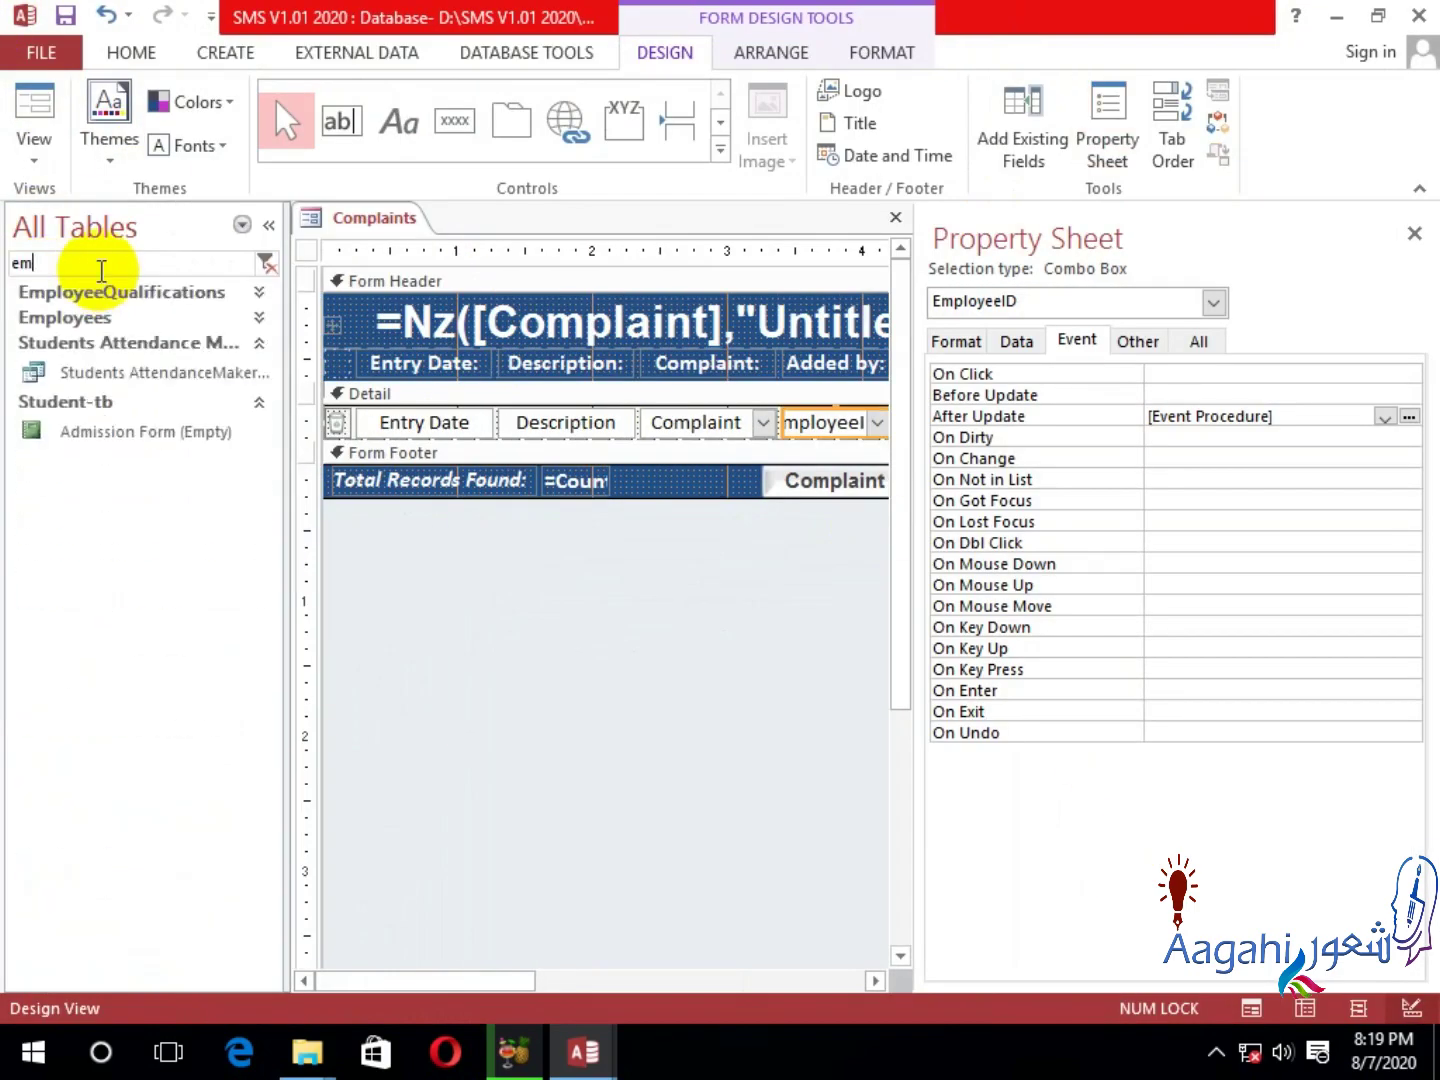
left_click(64, 318)
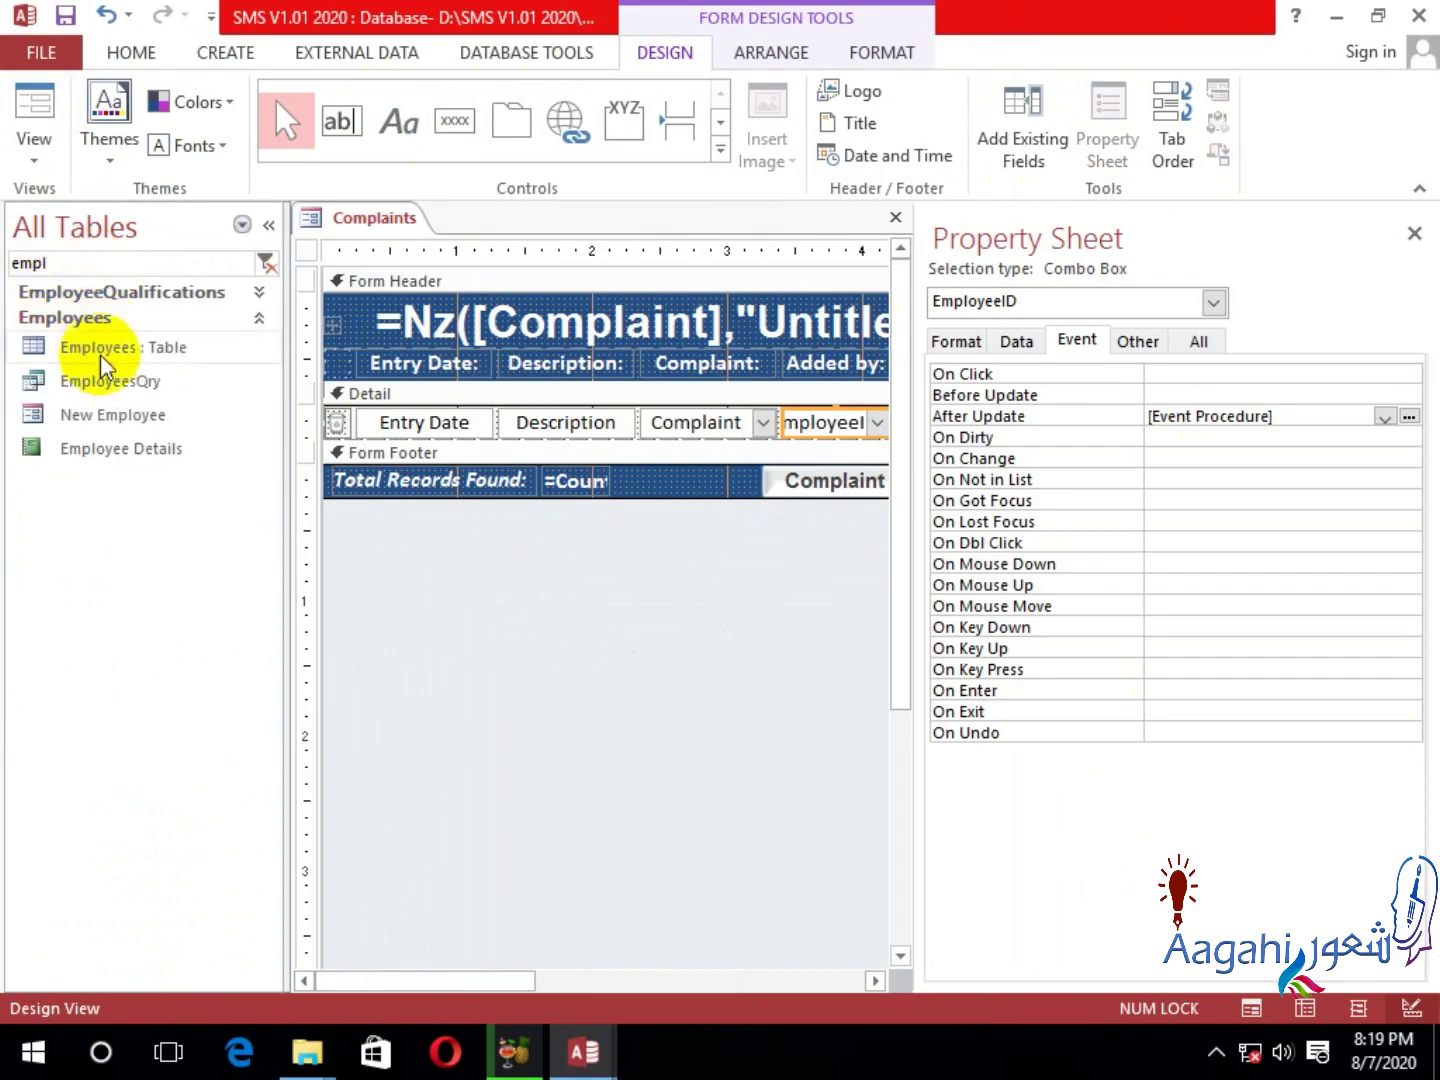
right_click(107, 347)
left_click(176, 309)
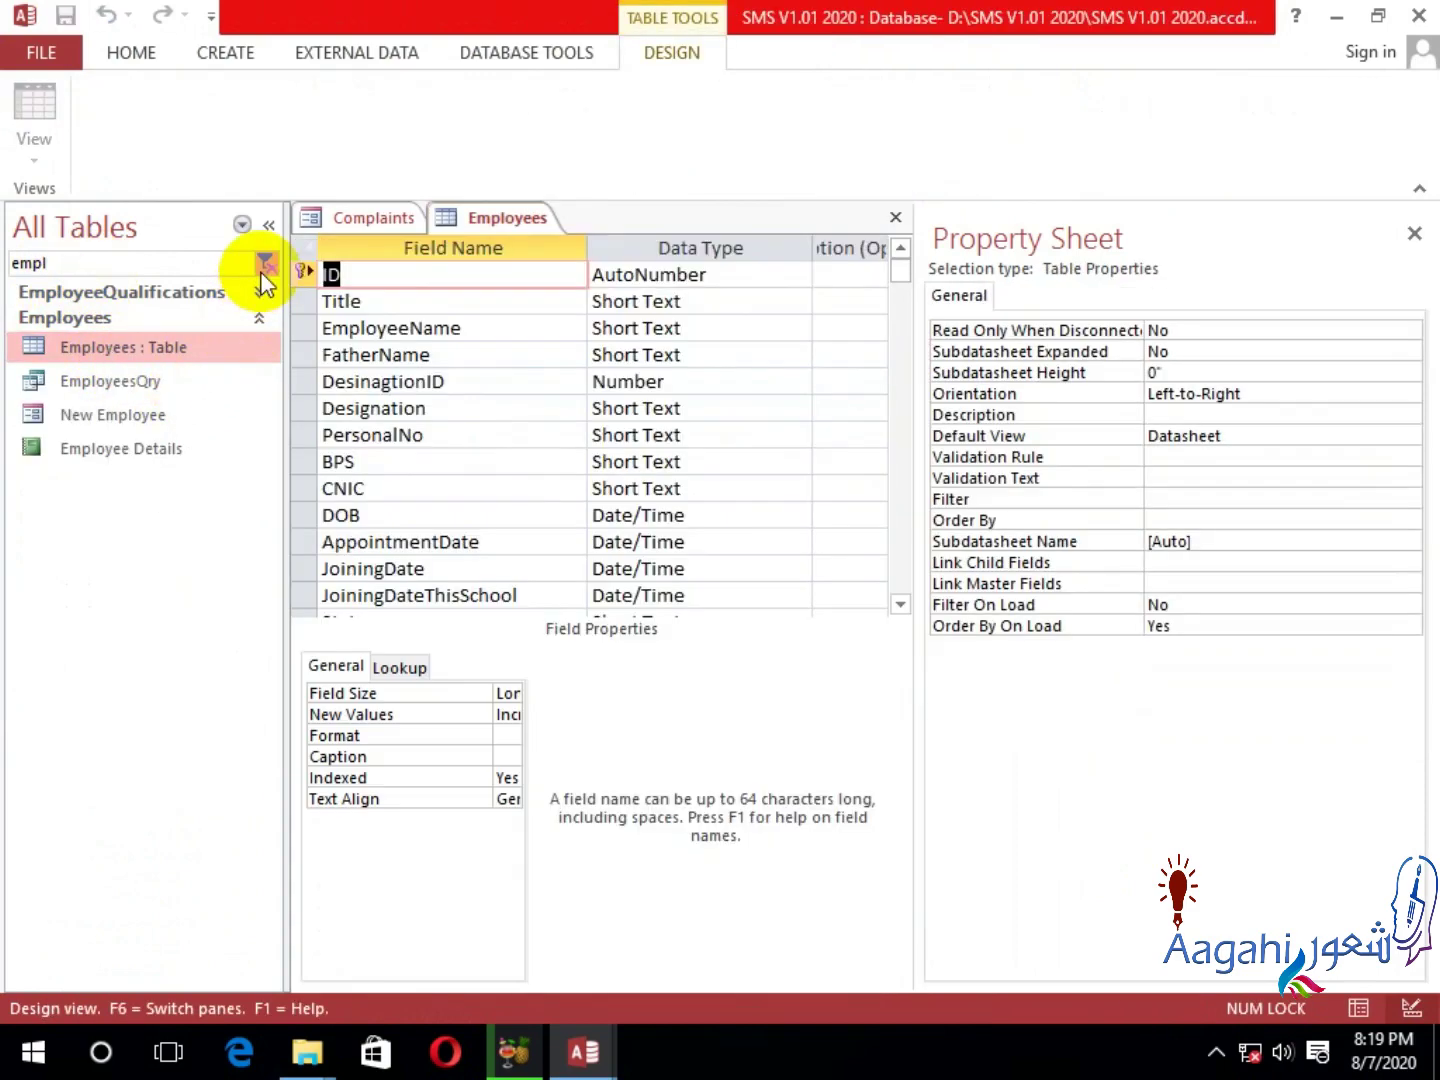
left_click(264, 230)
double_click(241, 330)
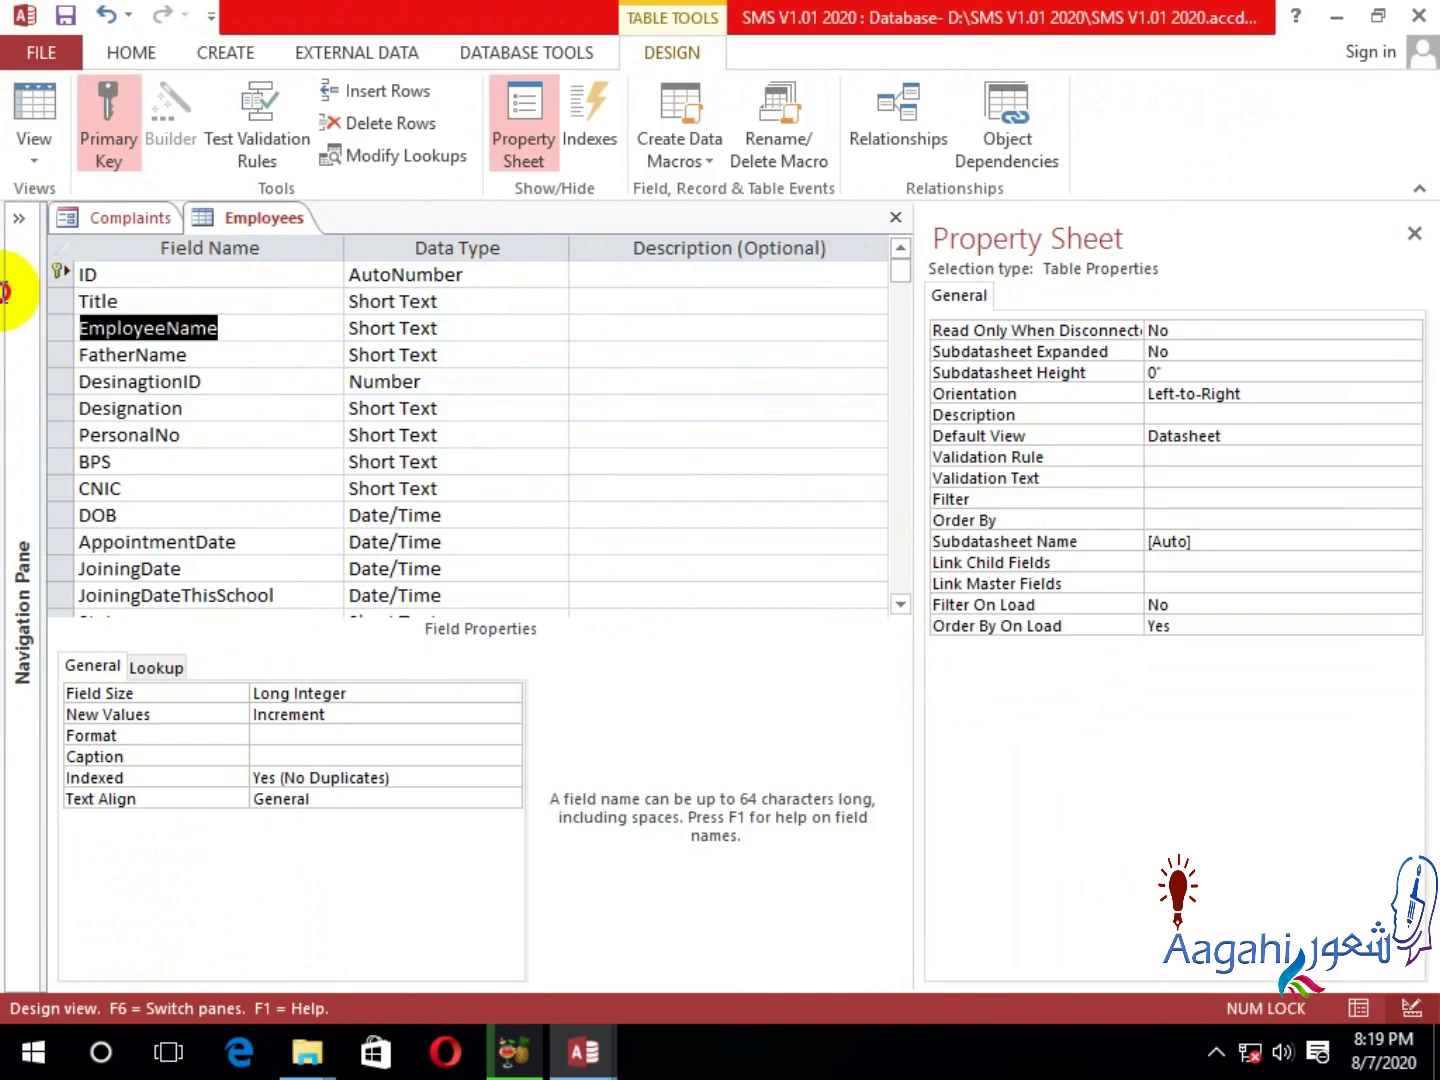
Return to the Complaints form's event code and complete the lookup of "[EmployeeName]" in "Employees" with criteria "[ID]=" & Nz(Me.EmployeeID).
left_click(110, 218)
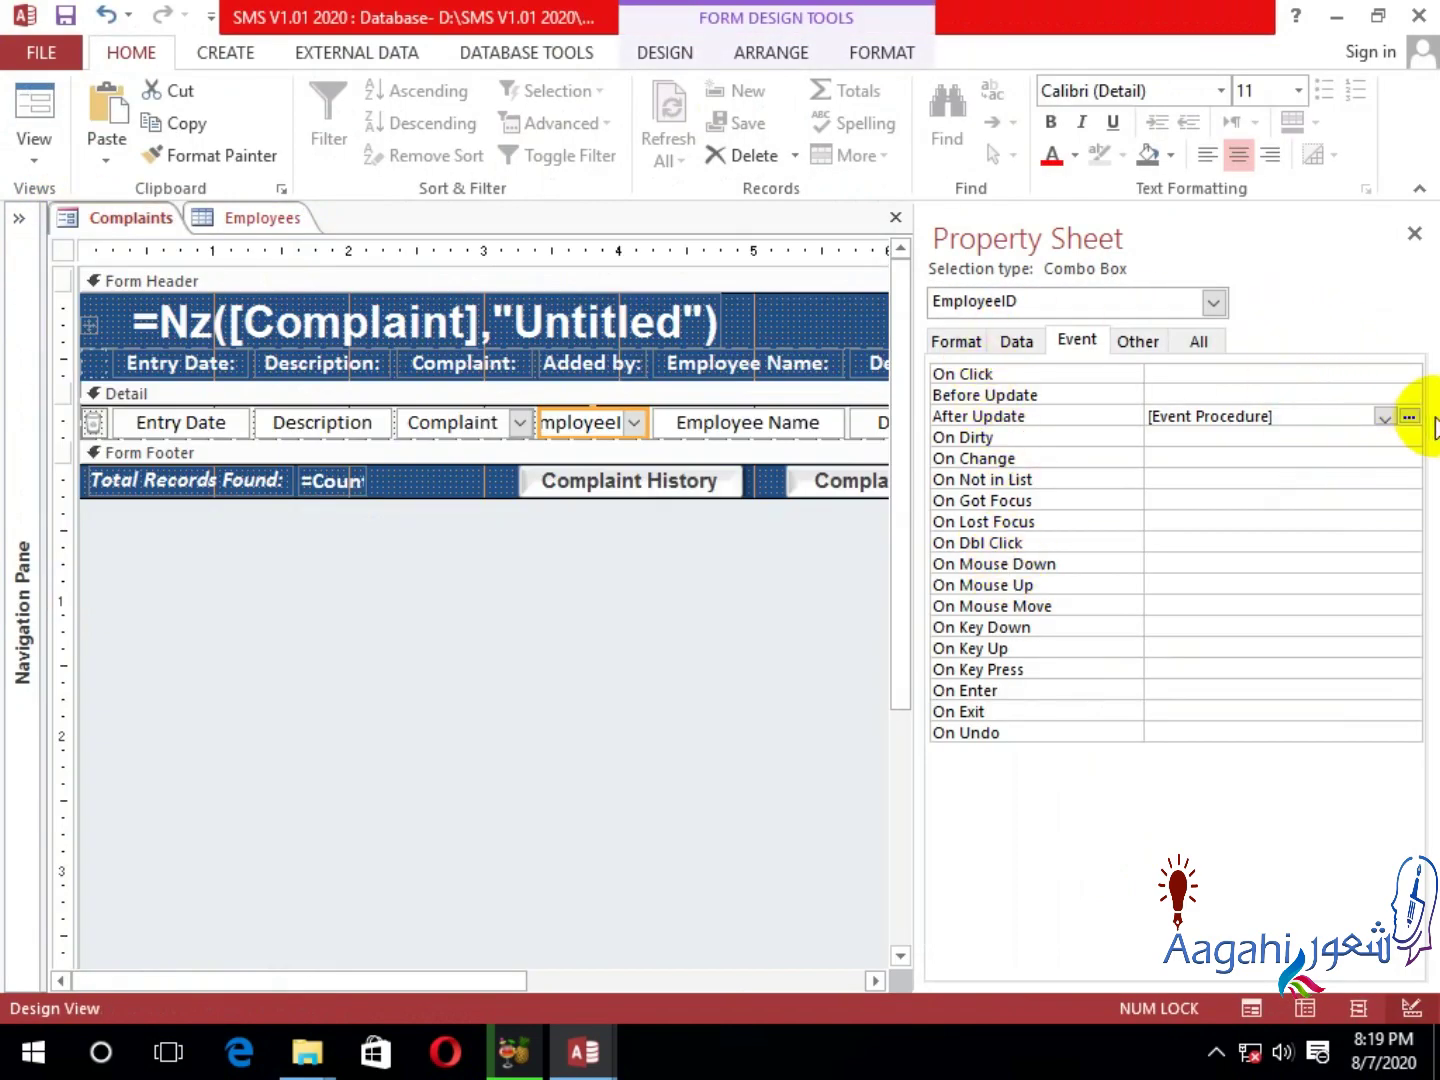
left_click(1416, 418)
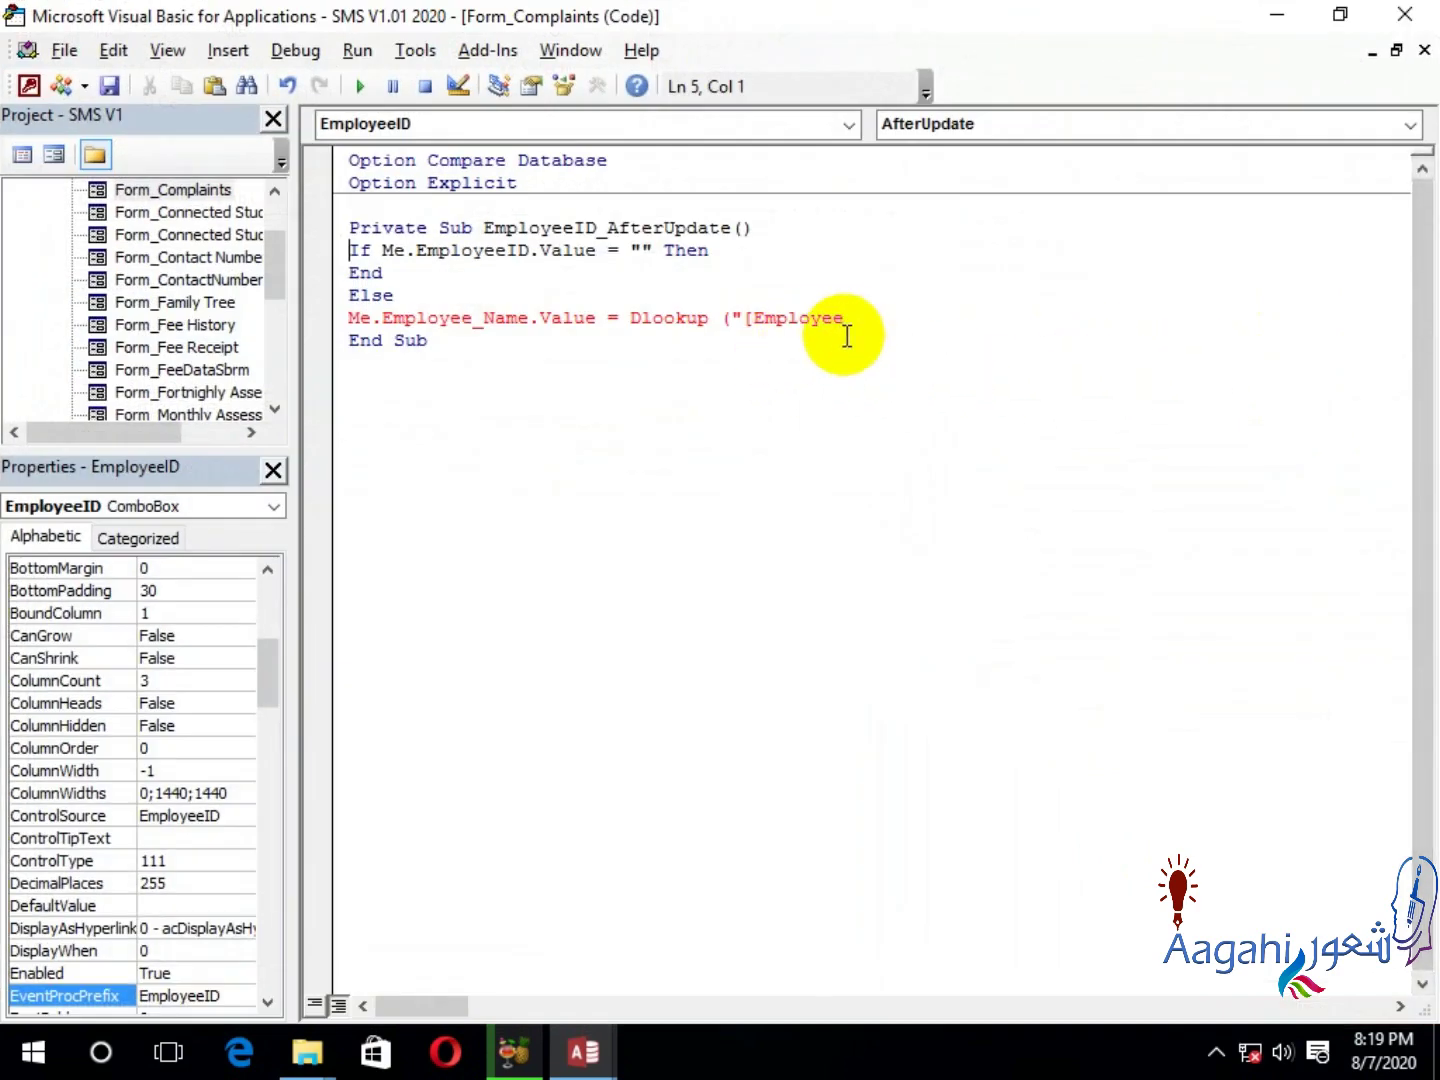
left_click(746, 640)
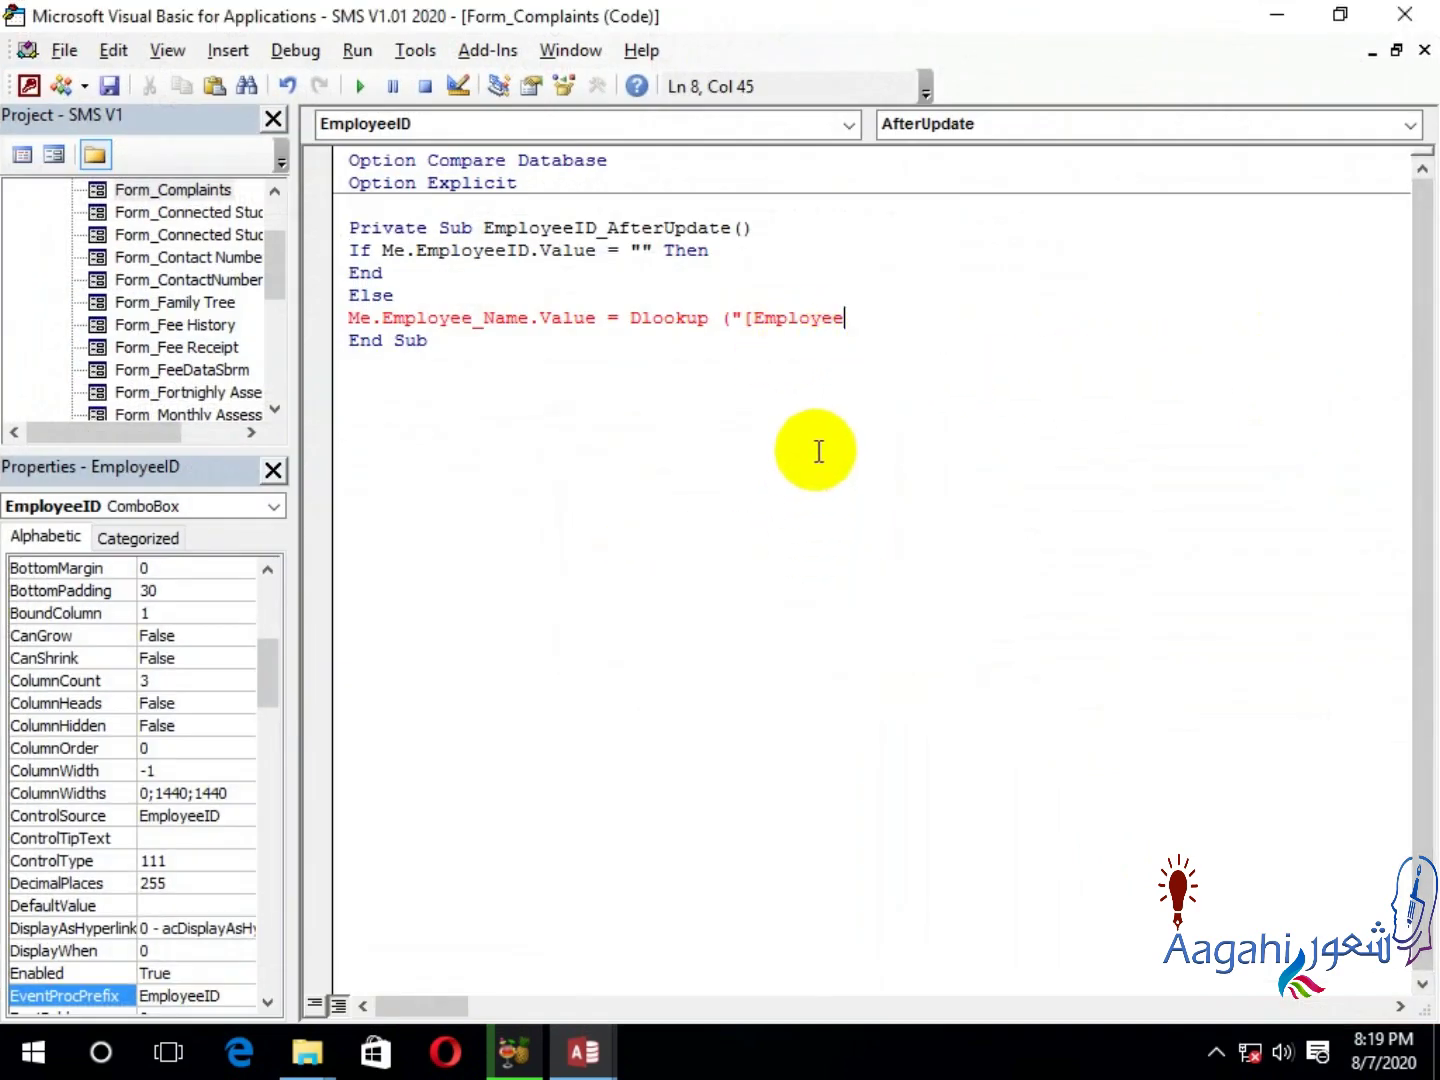
type("Name")
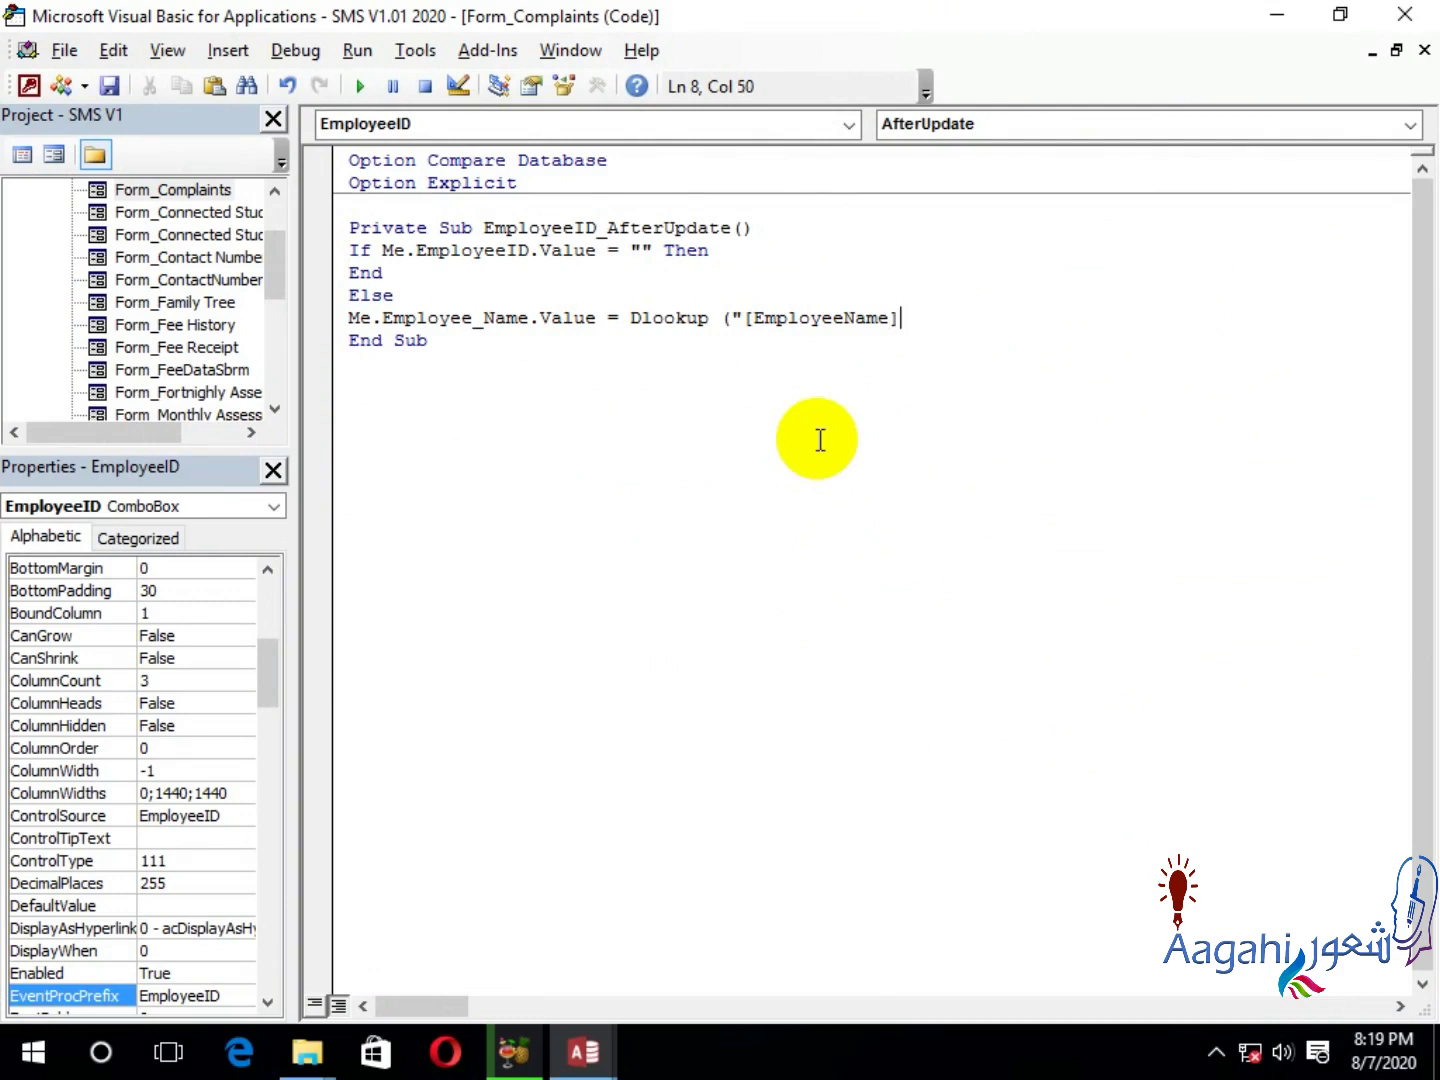
type("]\",")
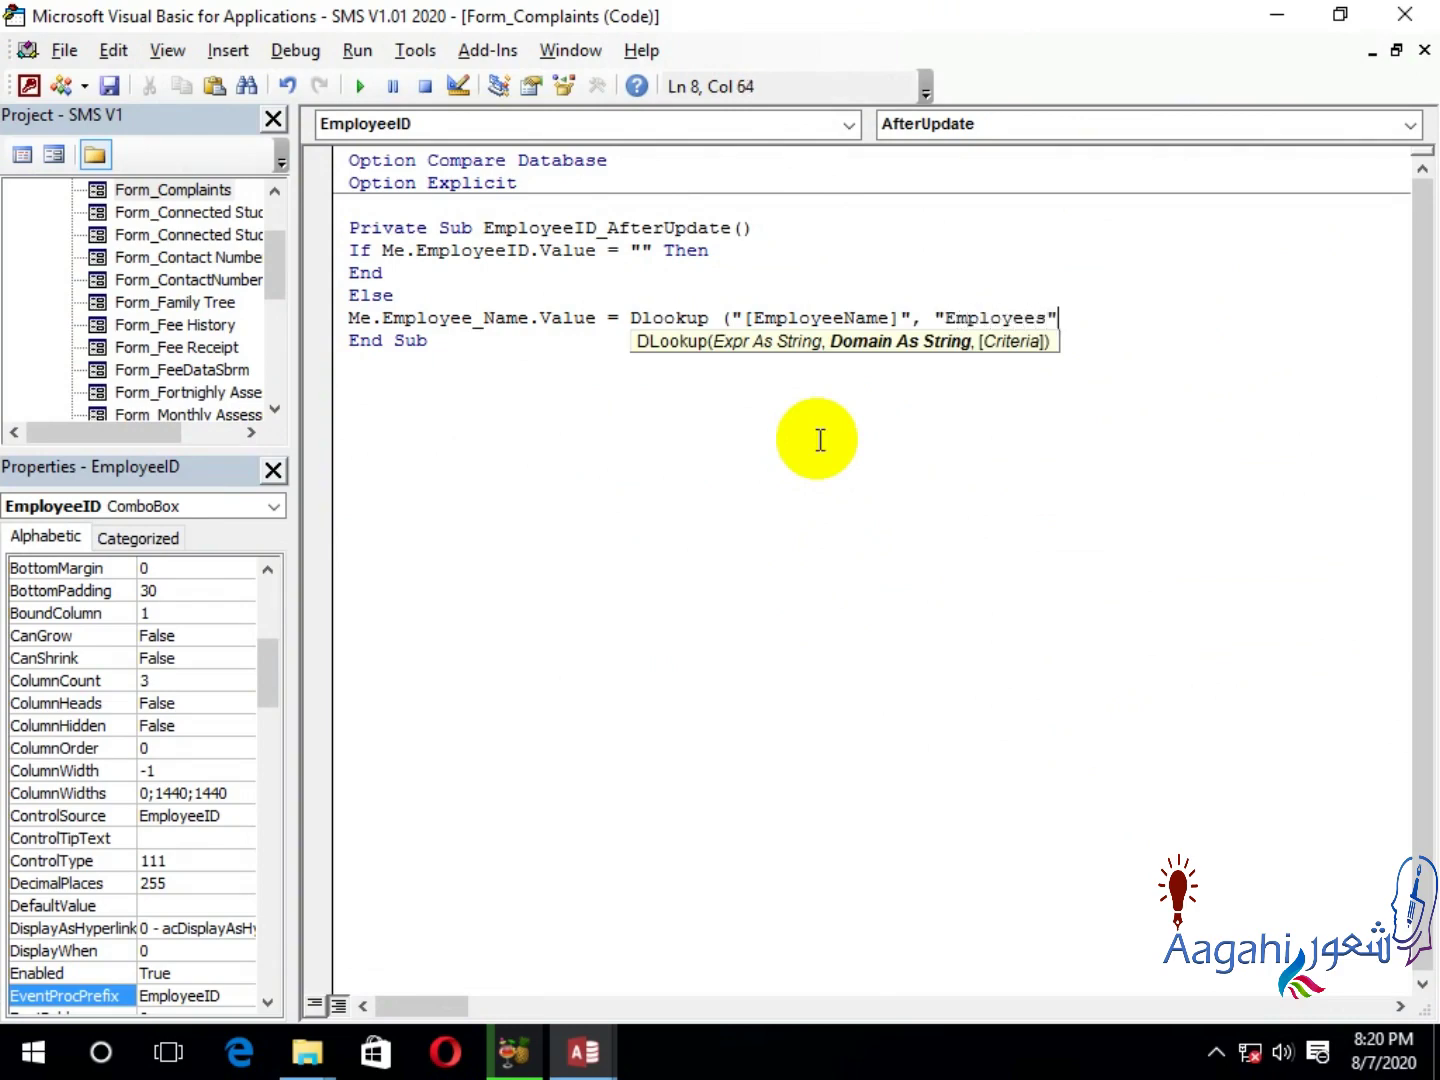
type("\"Employees\", \"[")
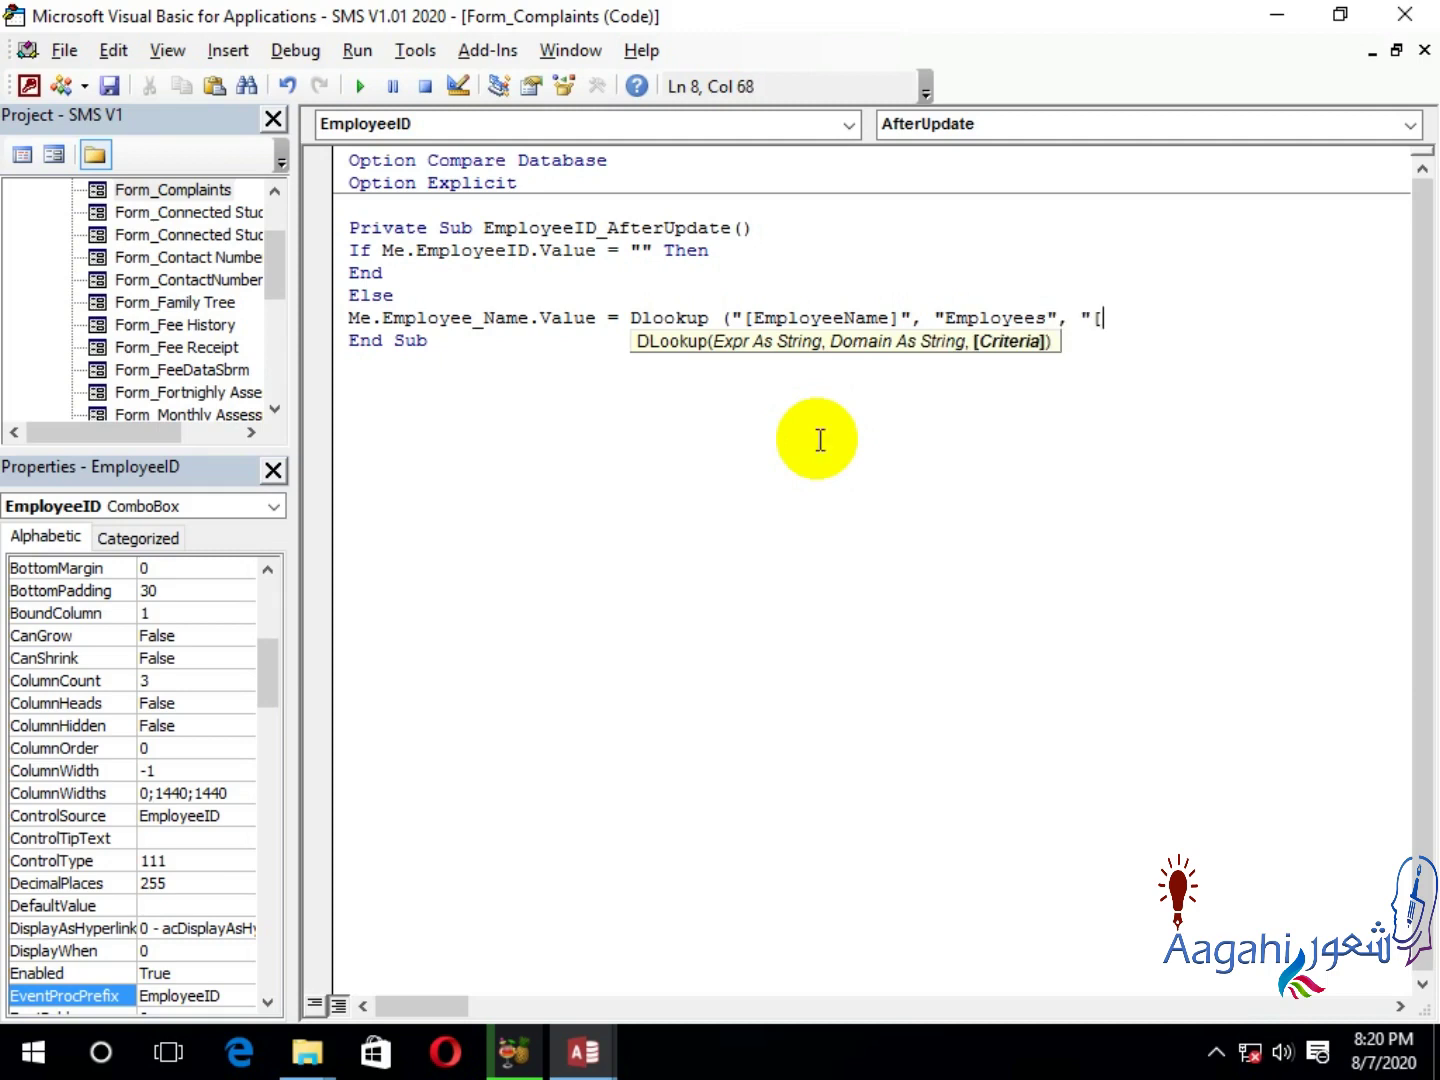
type("ID]=\" & Nz(Me.")
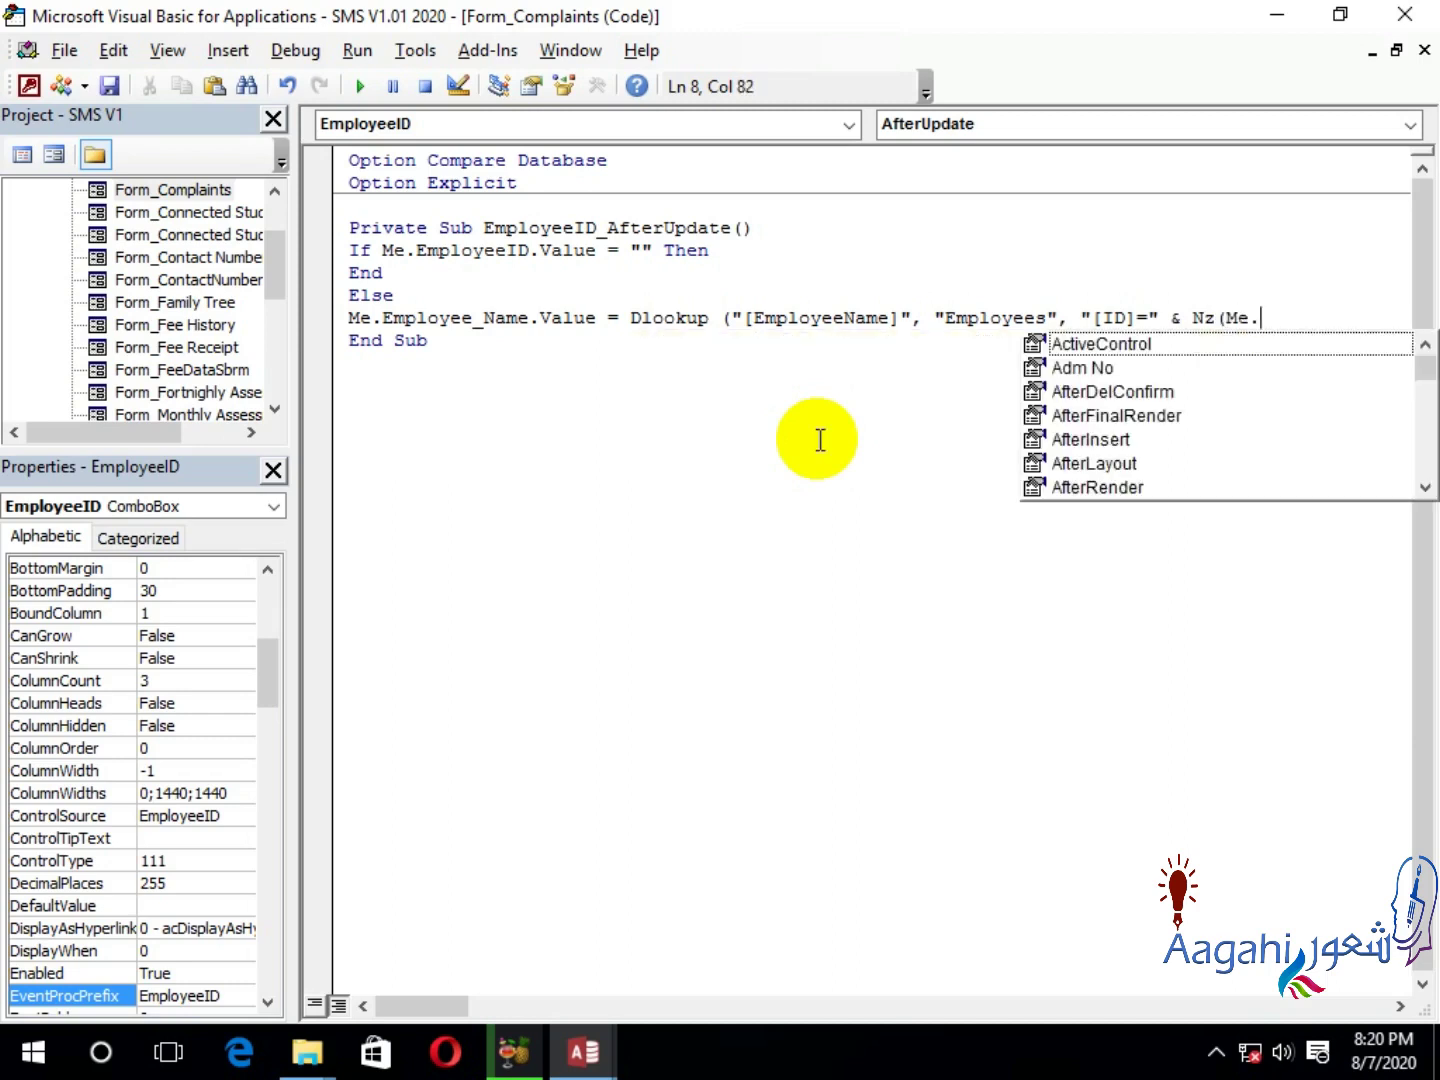
type("emp")
key("Down")
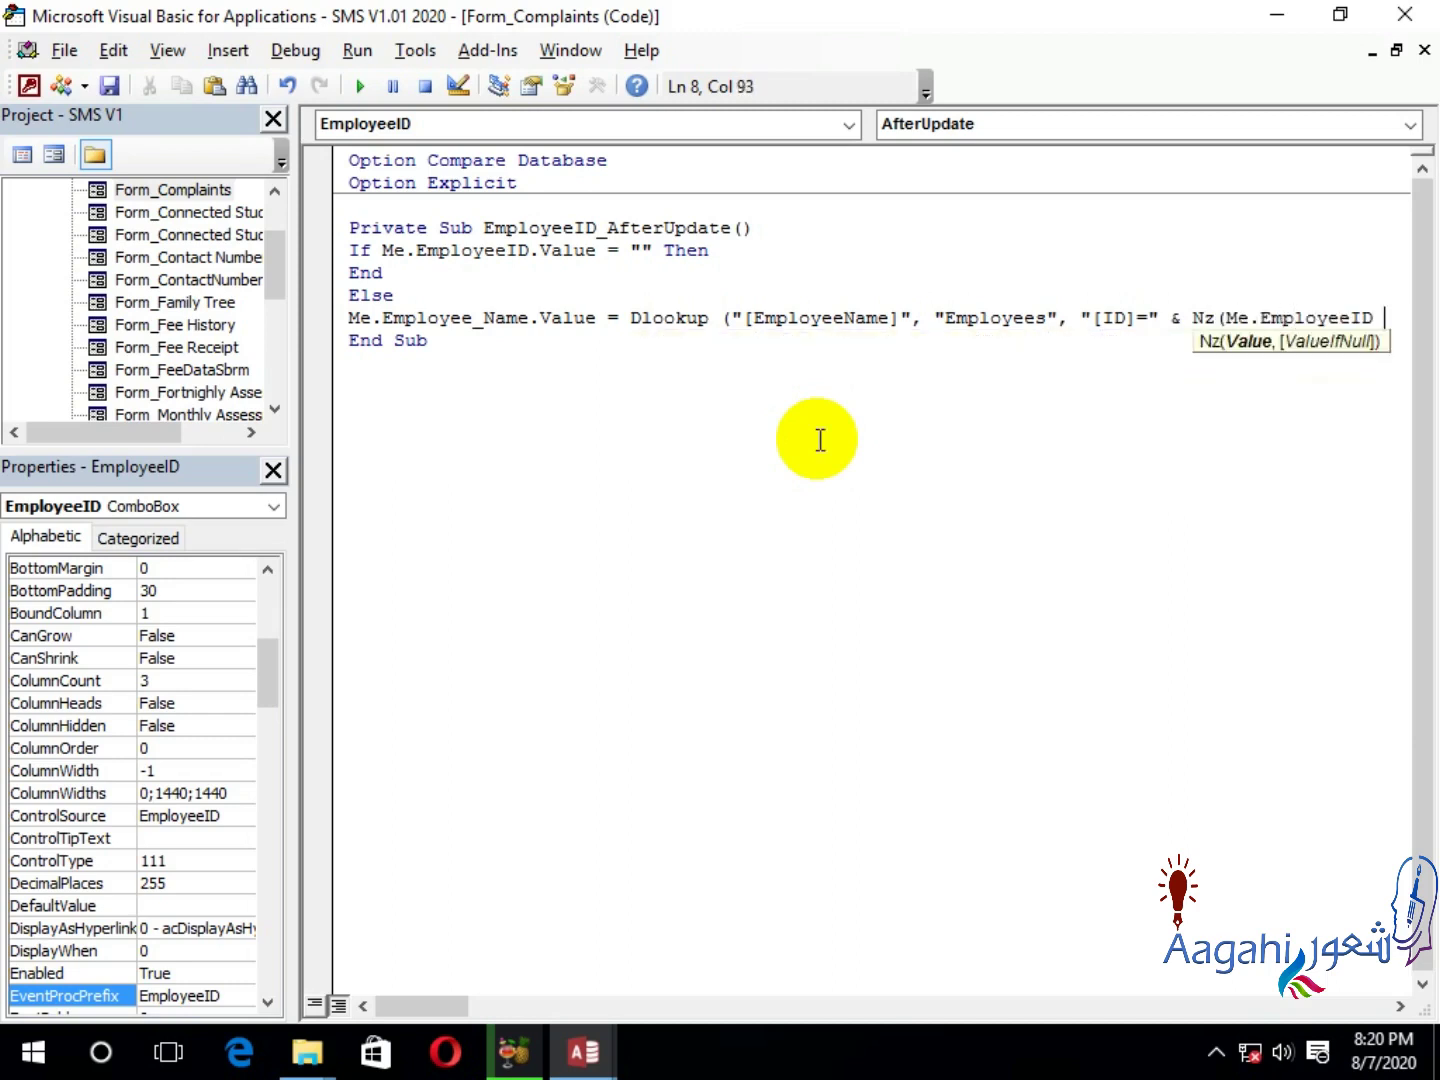
key("BackSpace")
type(")")
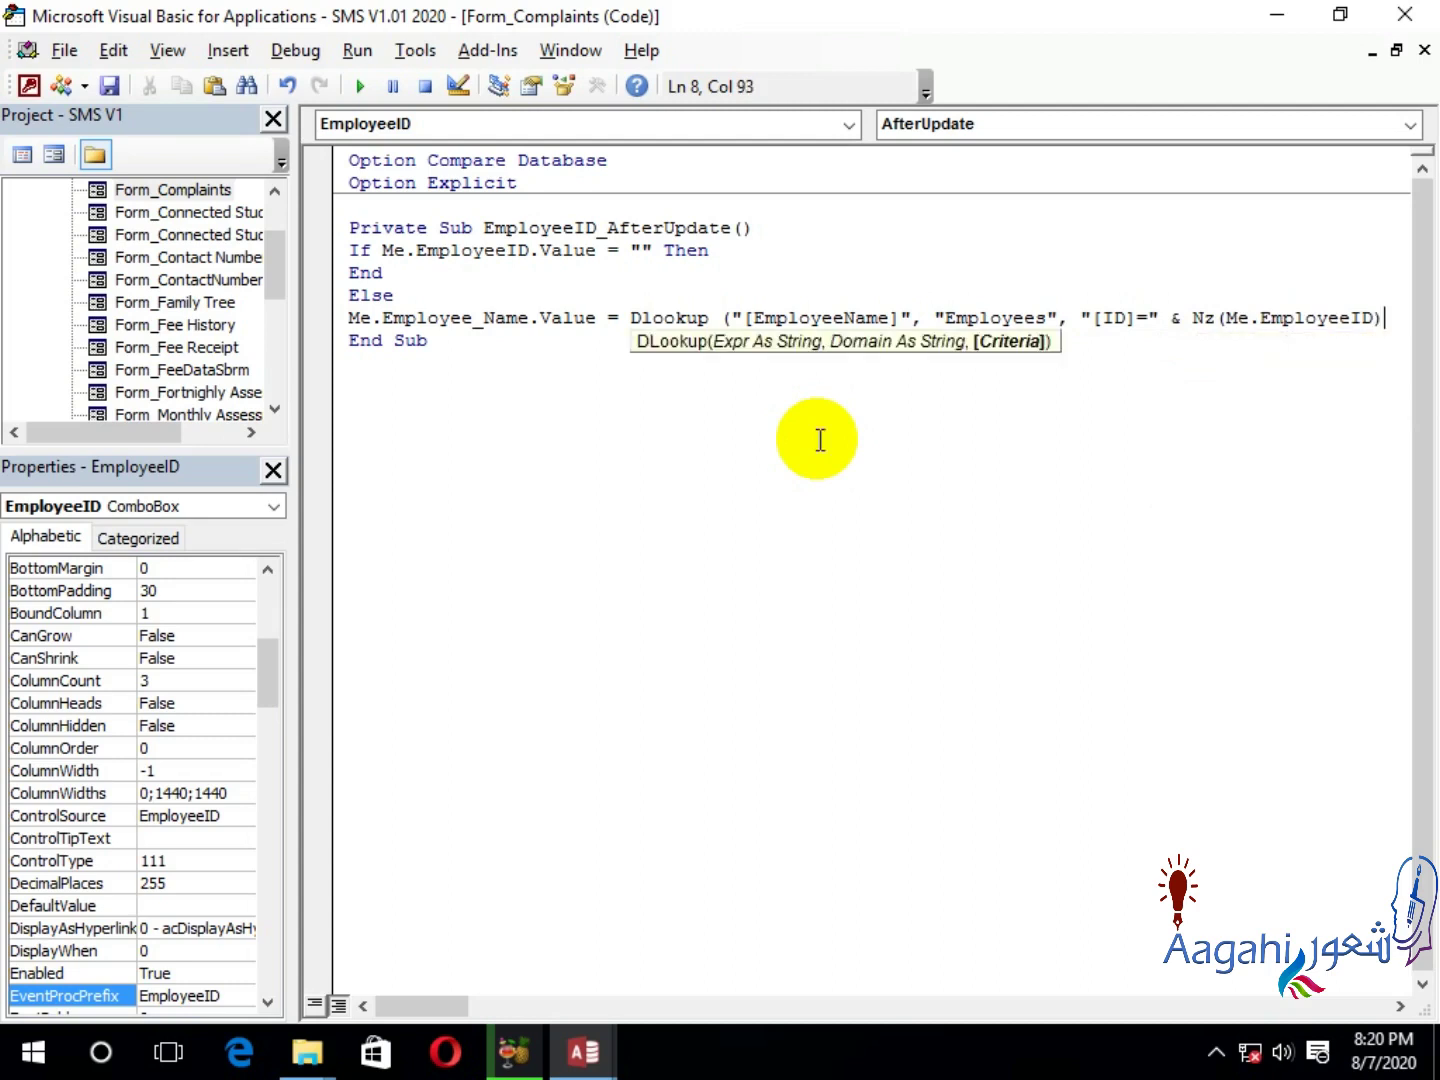
type(")")
Copy the DLookup expression with its equals sign and paste it into a new line below that assigns Me.Designation.Value.
key("shift+Left")
key("shift+Left")
key("shift+Left")
key("shift+Left")
key("shift+Left")
key("shift+Left")
key("shift+Left")
key("shift+Left")
key("shift+Left")
key("shift+Left")
key("shift+Left")
key("shift+Left")
key("shift+Left")
key("shift+Left")
key("shift+Left")
key("shift+Left")
key("shift+Left")
key("shift+Left")
key("shift+Left")
key("shift+Left")
key("shift+Left")
key("shift+Left")
key("shift+Left")
key("shift+Left")
key("shift+Left")
key("shift+Left")
key("shift+Left")
key("shift+Left")
key("shift+Left")
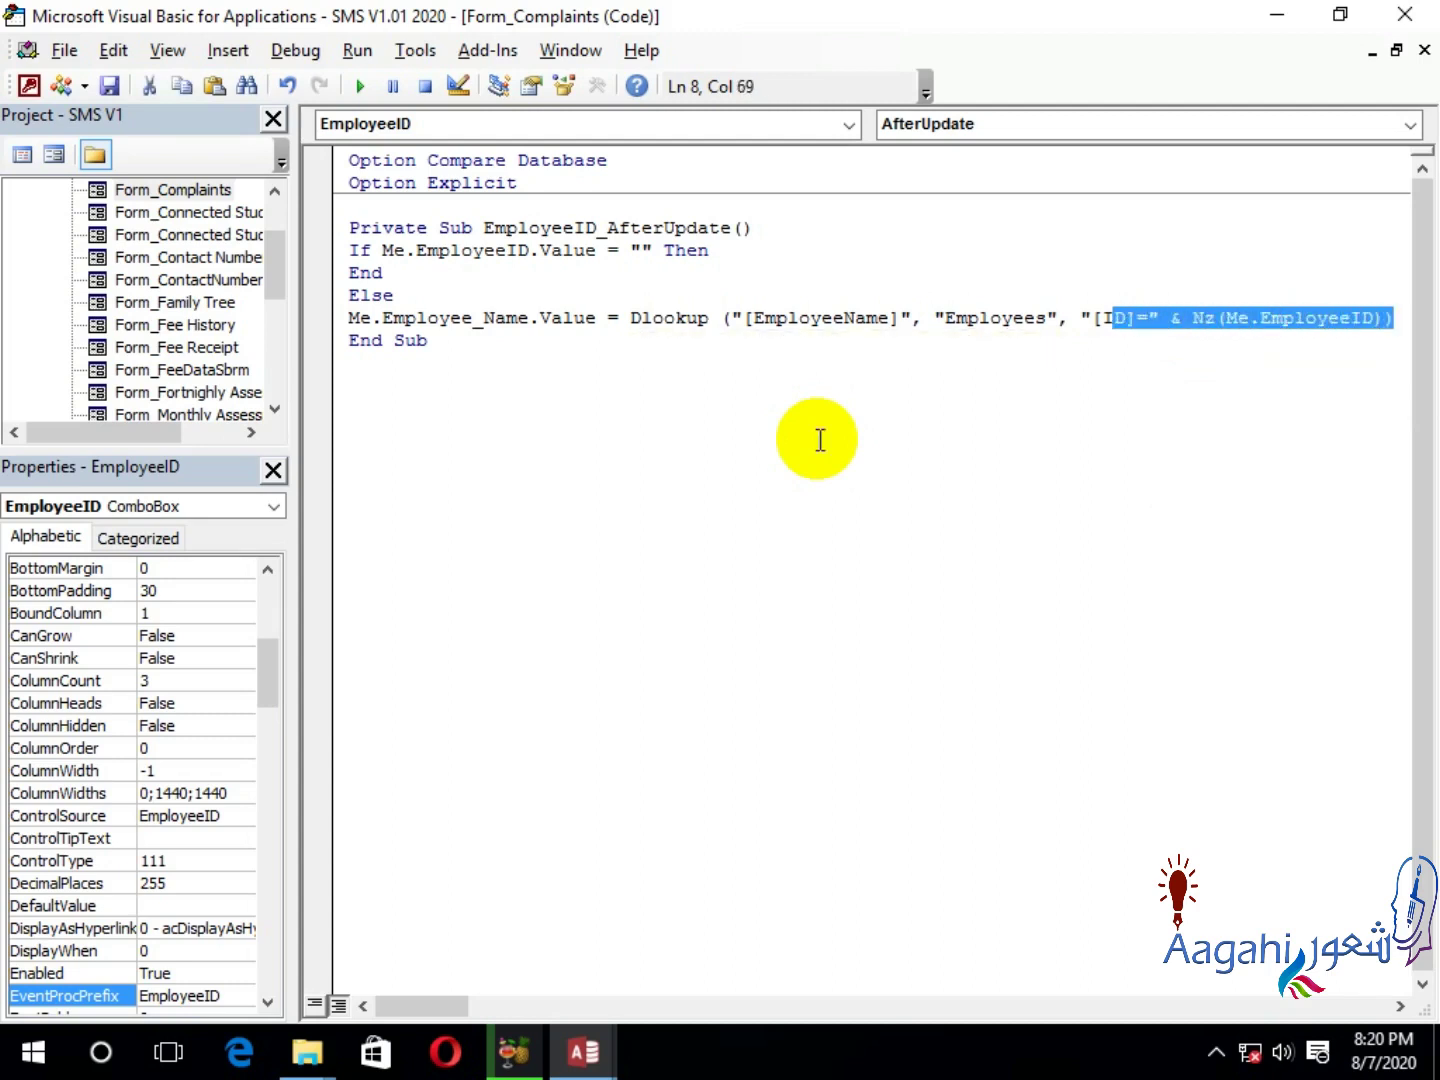
key("shift+Left")
key("ctrl+c")
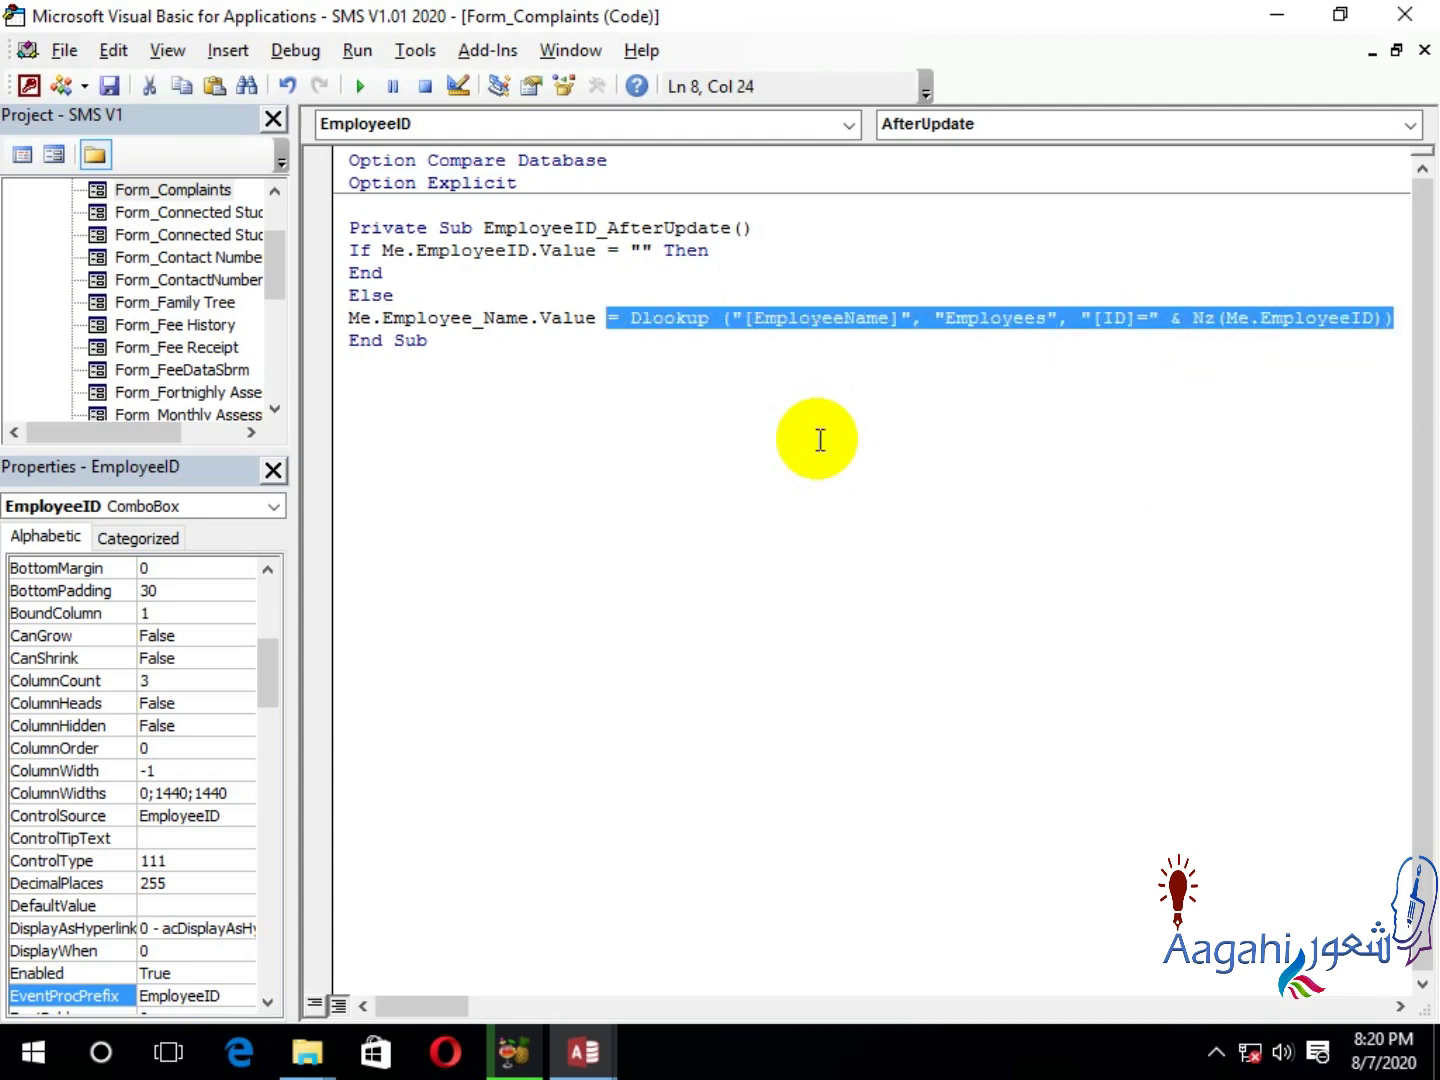
key("End")
key("Return")
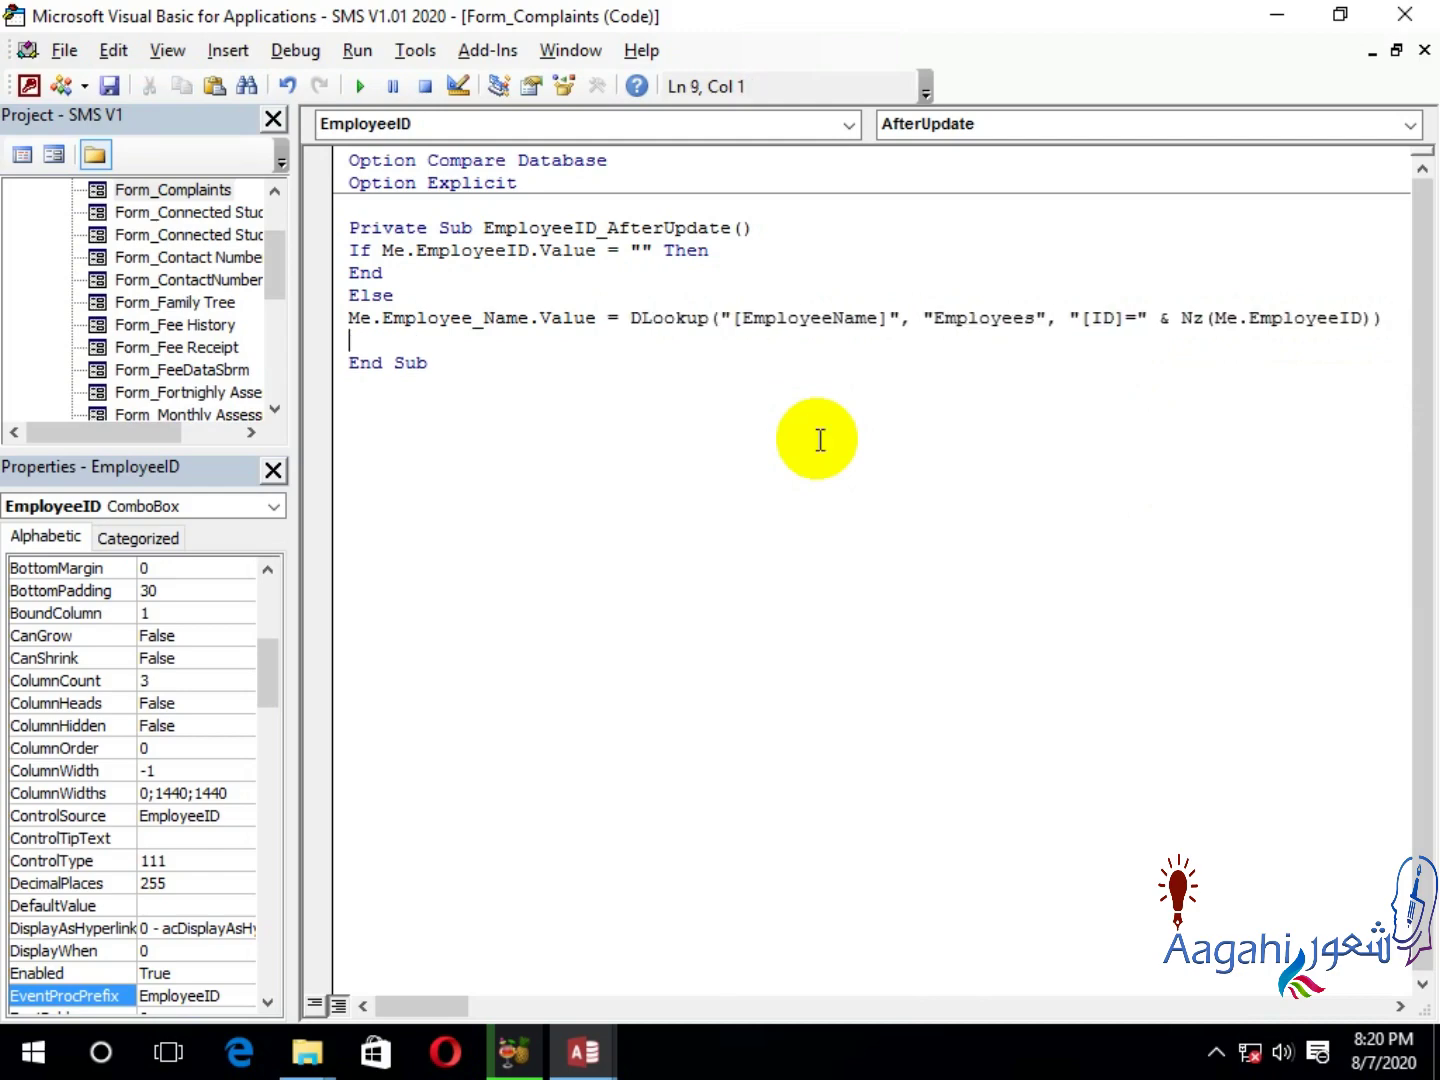
type("Me.")
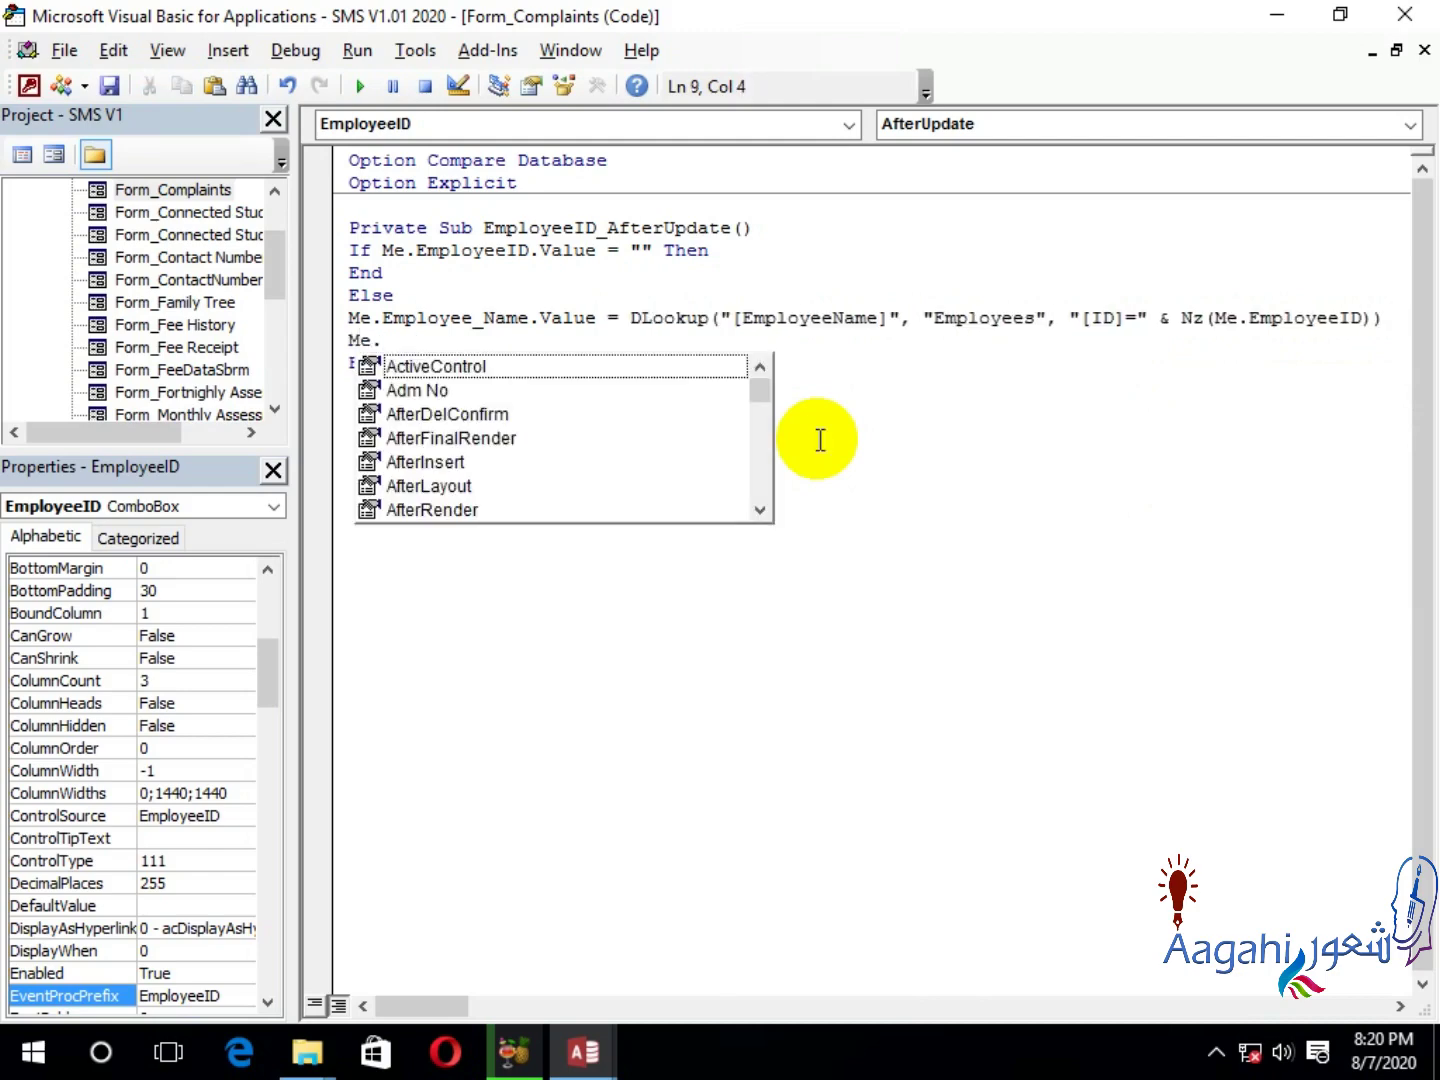
type("des")
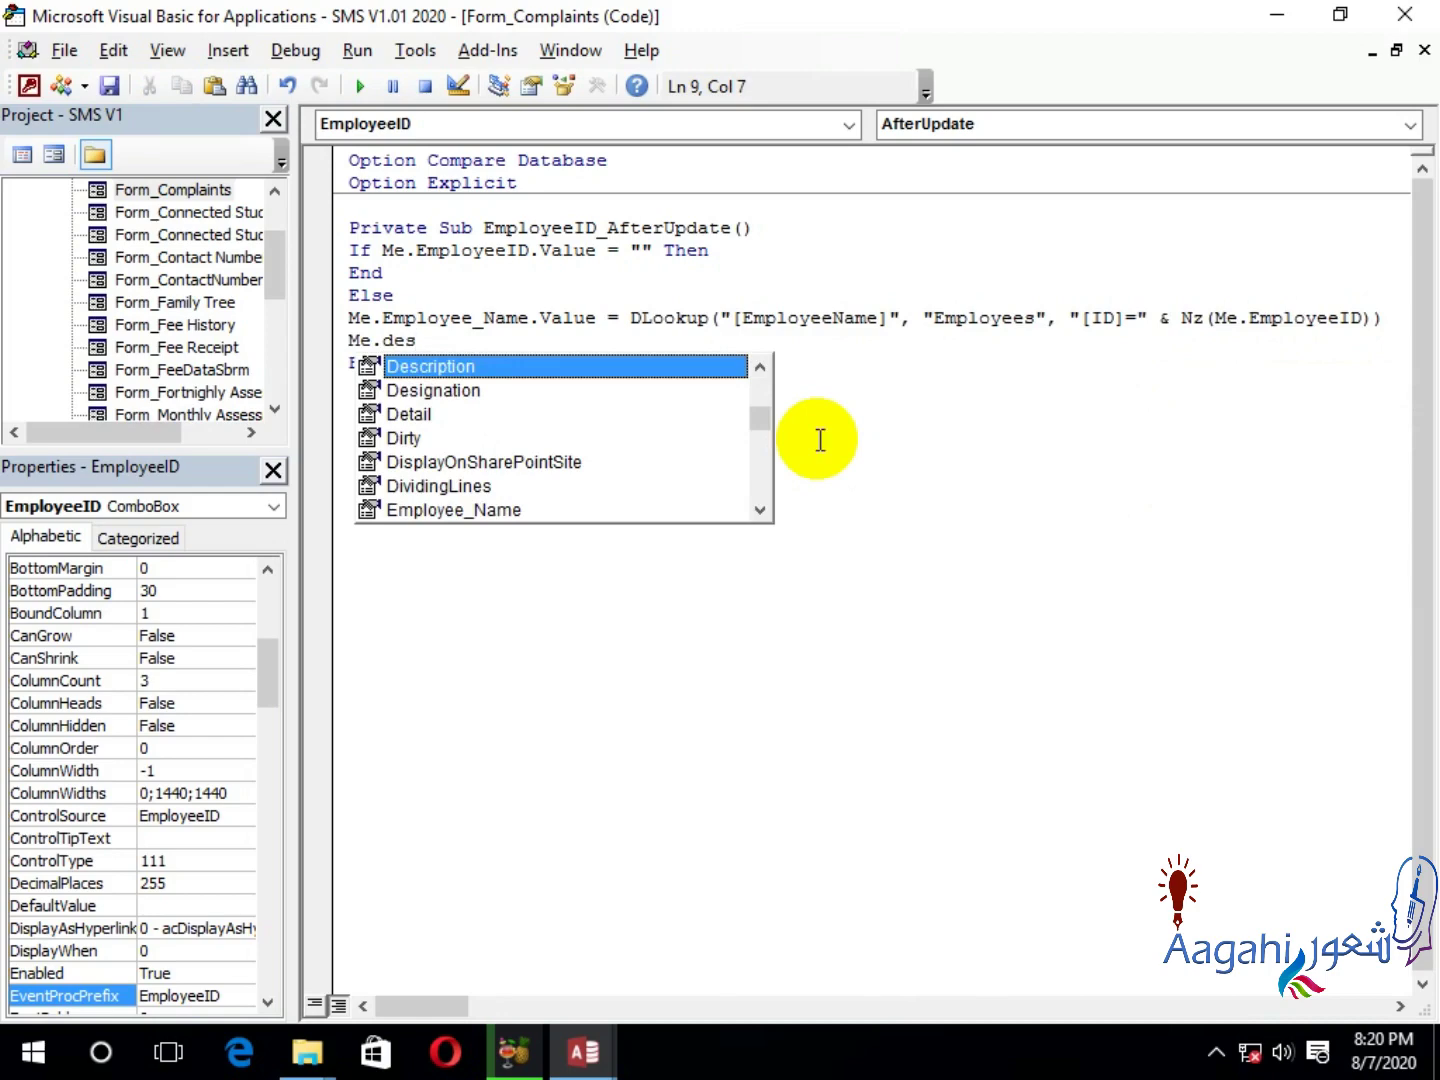
key("Down")
key("space")
key("BackSpace")
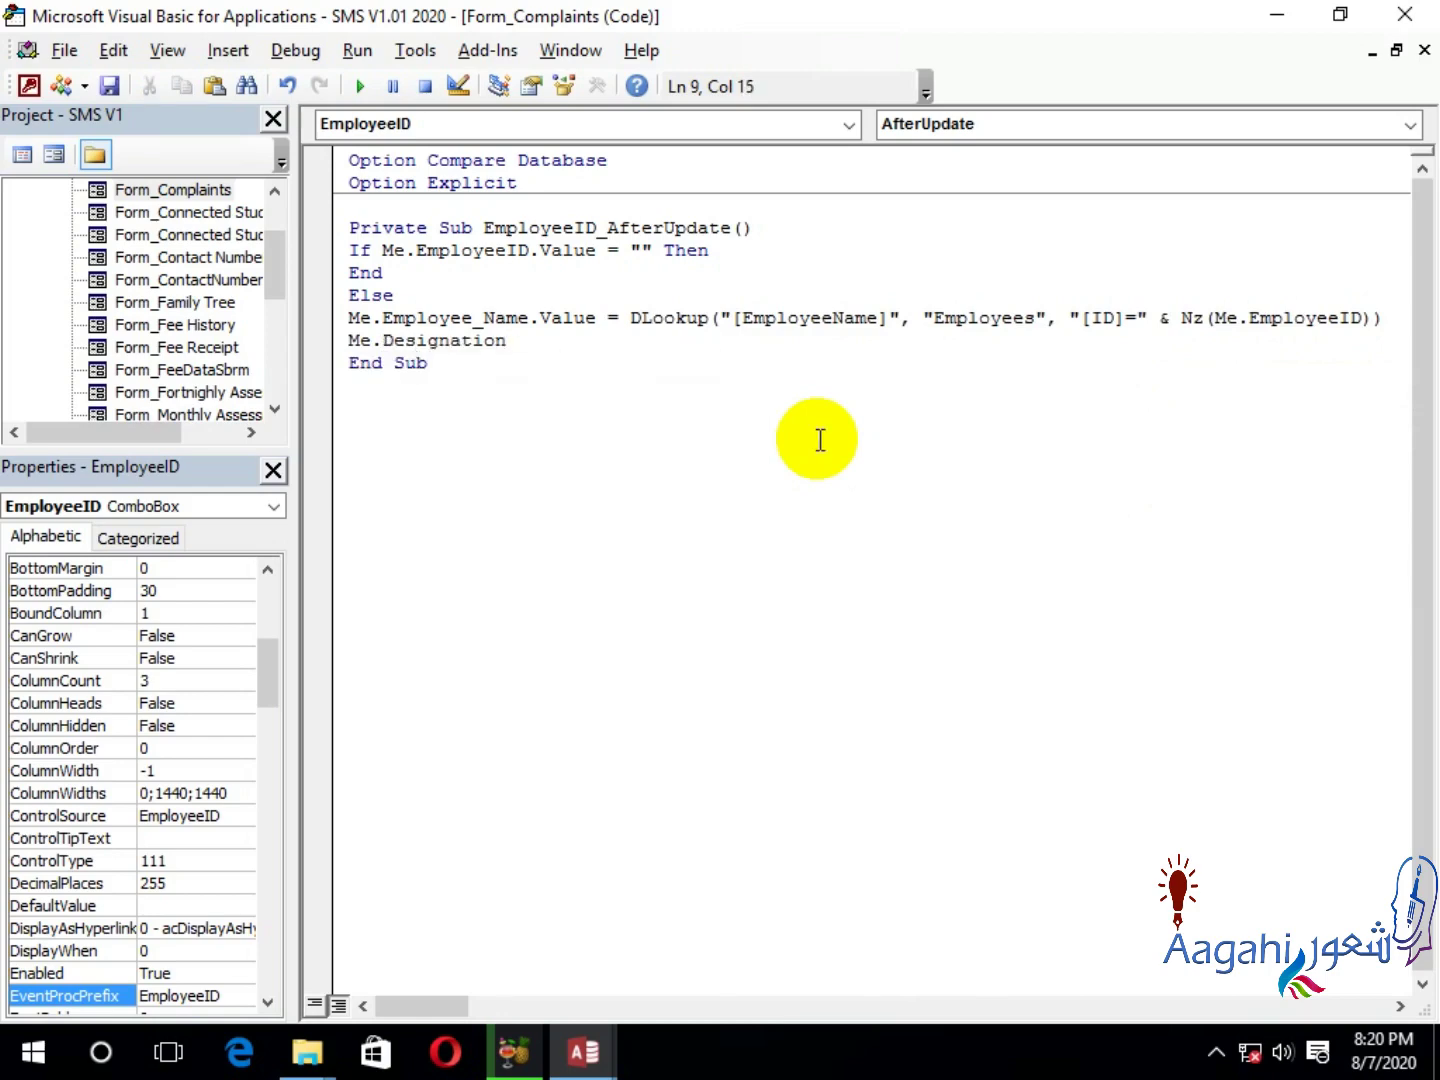
type(".va")
key("Down")
key("Down")
key("space")
key("ctrl+v")
Replace the field name EmployeeName with Designation in the pasted lookup of the Me.Designation.Value line.
key("Left")
key("Left")
key("Left")
key("Left")
key("Left")
key("Left")
key("Left")
key("Left")
key("Left")
key("Left")
key("Left")
key("Left")
key("Left")
key("Left")
key("Left")
key("Left")
key("Left")
key("Left")
key("Left")
key("Left")
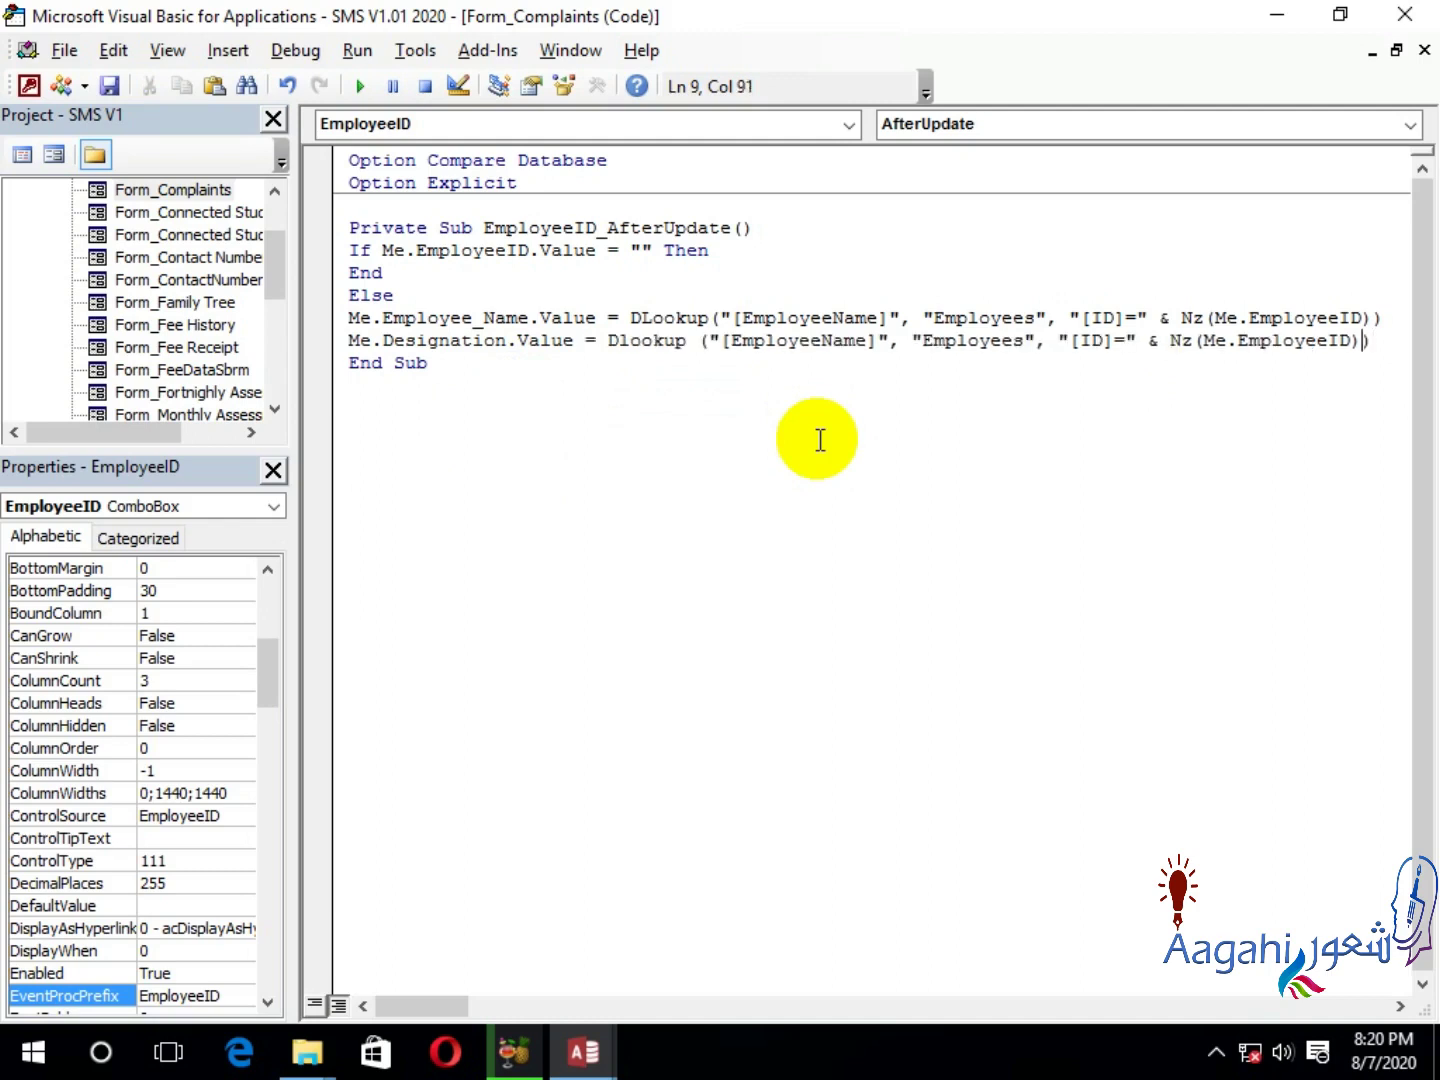
key("Left")
key("Left")
key("Left")
key("Left")
key("Left")
key("Left")
key("Left")
key("Left")
key("Left")
key("Left")
key("Left")
key("Left")
key("Left")
key("Left")
key("Left")
key("Left")
key("BackSpace")
key("BackSpace")
key("BackSpace")
key("BackSpace")
key("BackSpace")
key("BackSpace")
key("BackSpace")
key("BackSpace")
key("BackSpace")
key("BackSpace")
key("BackSpace")
key("BackSpace")
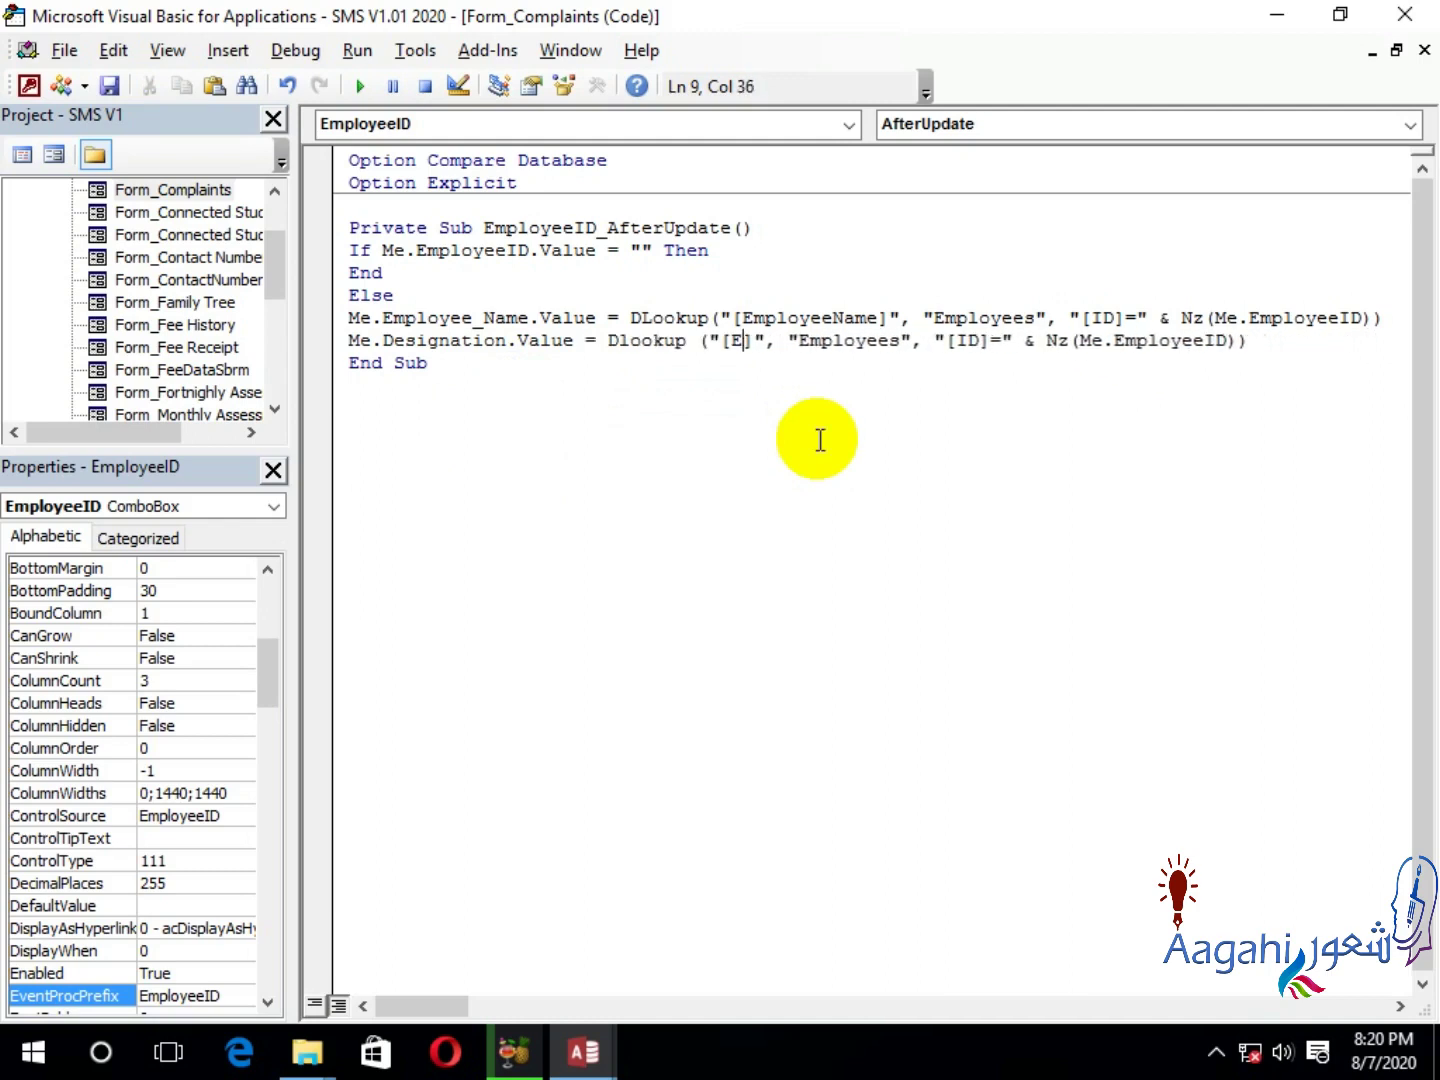
type("Dwe")
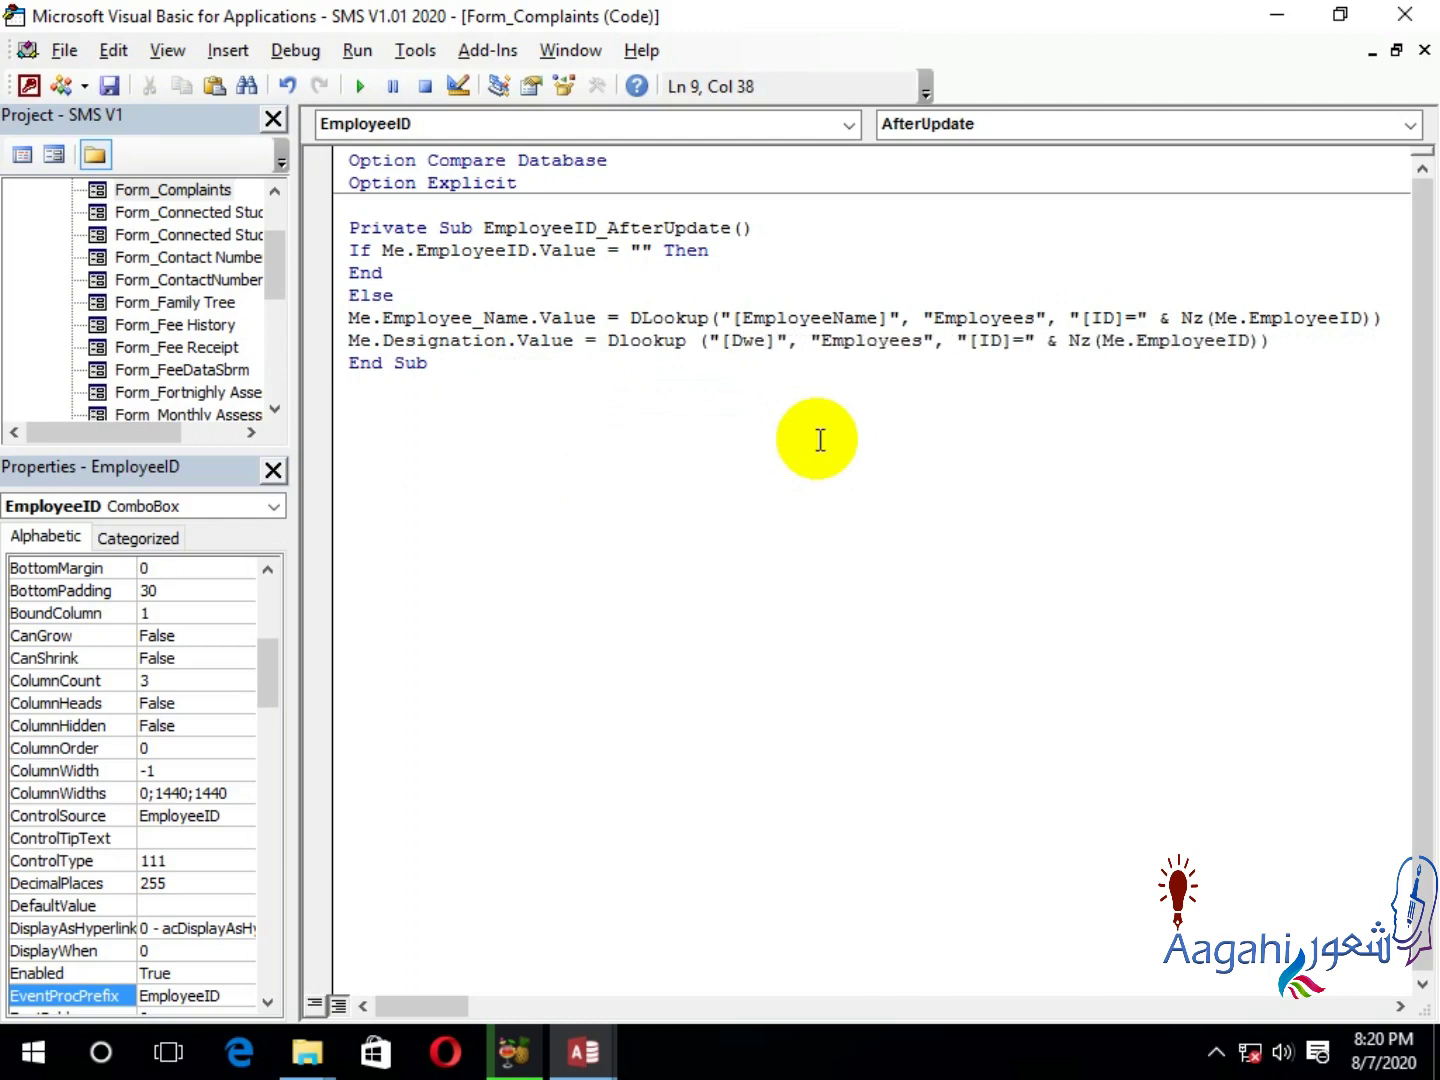
key("BackSpace")
key("BackSpace")
type("esignation")
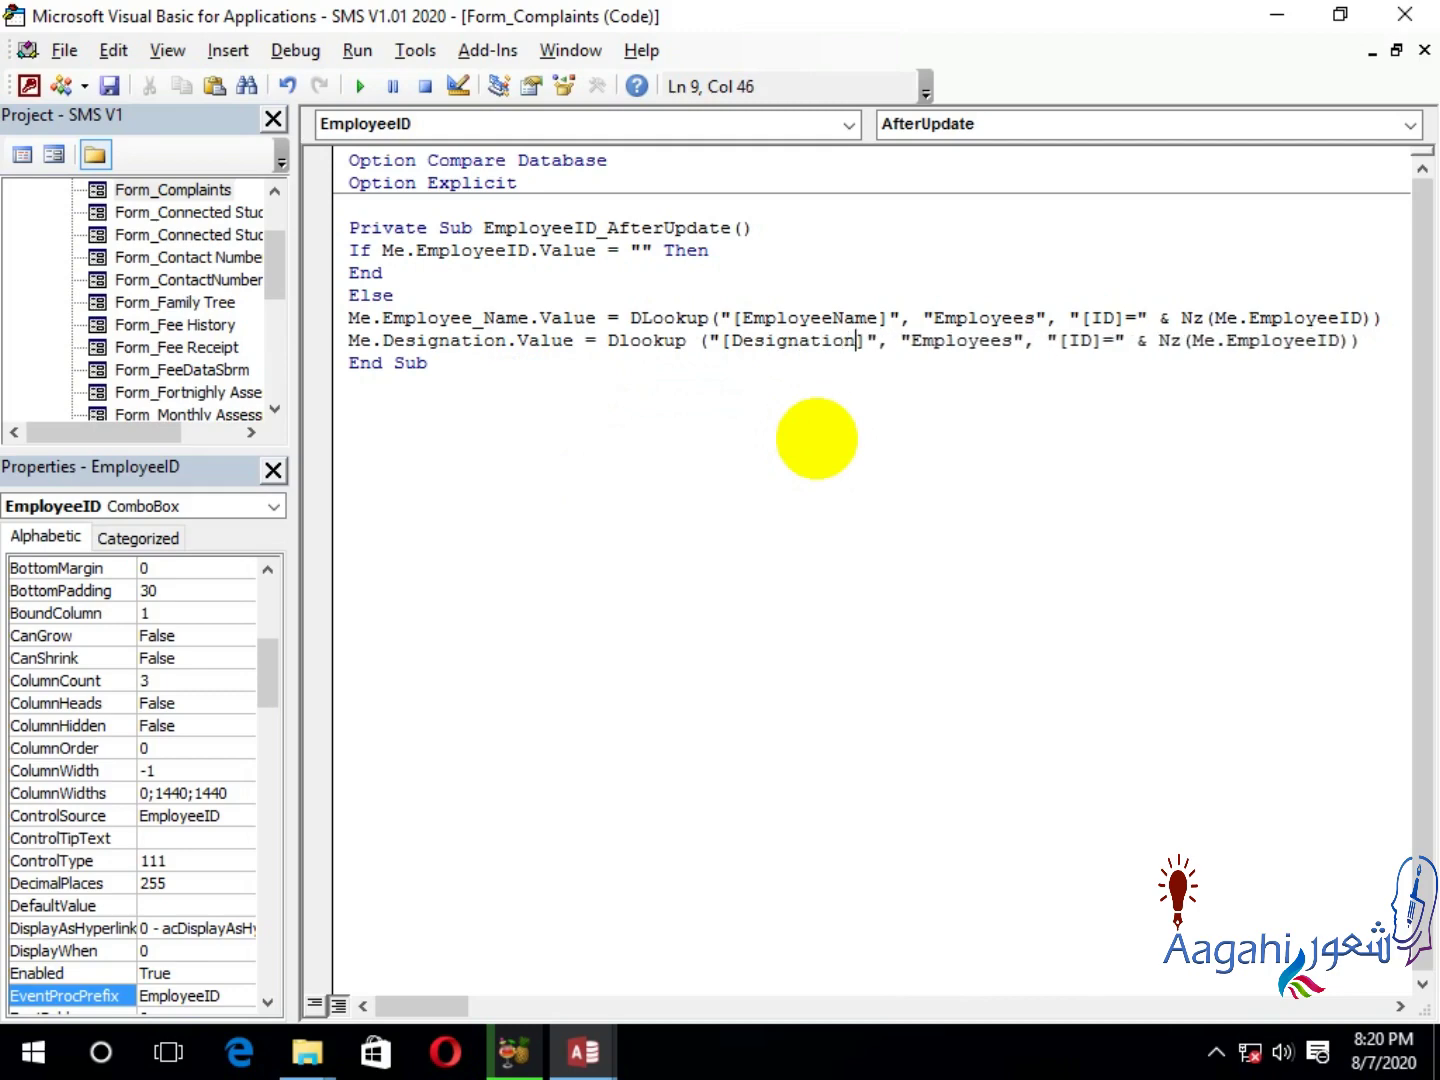
left_click(818, 438)
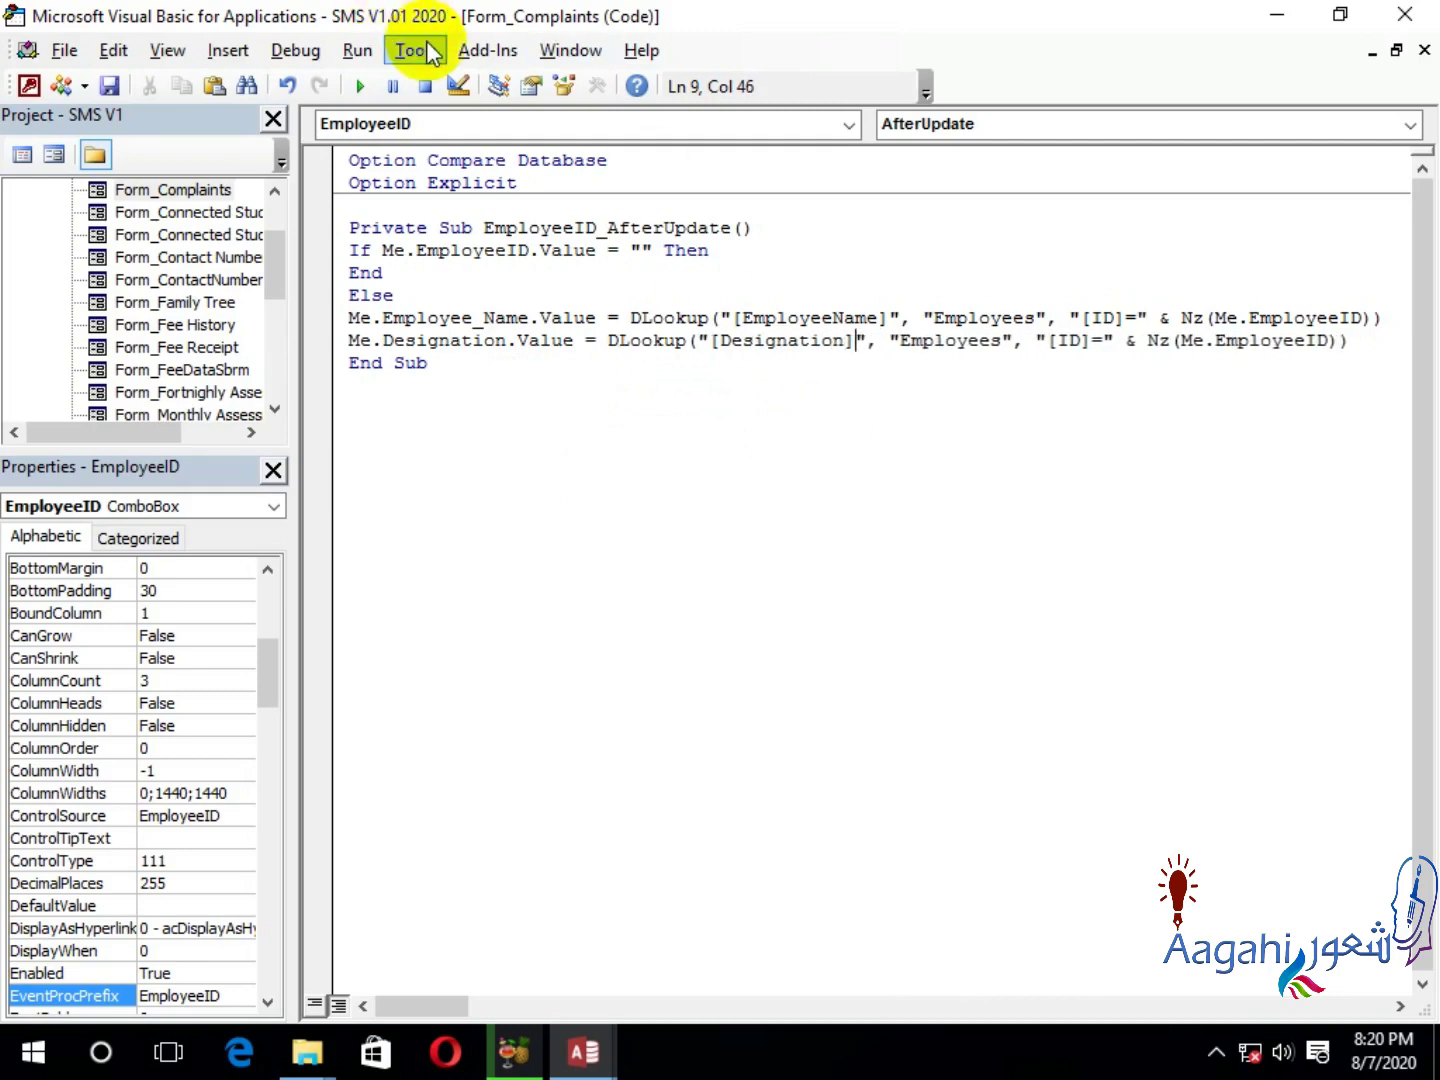
Close the If block with End If before End Sub and compile the project.
key("End")
key("Return")
type("Em")
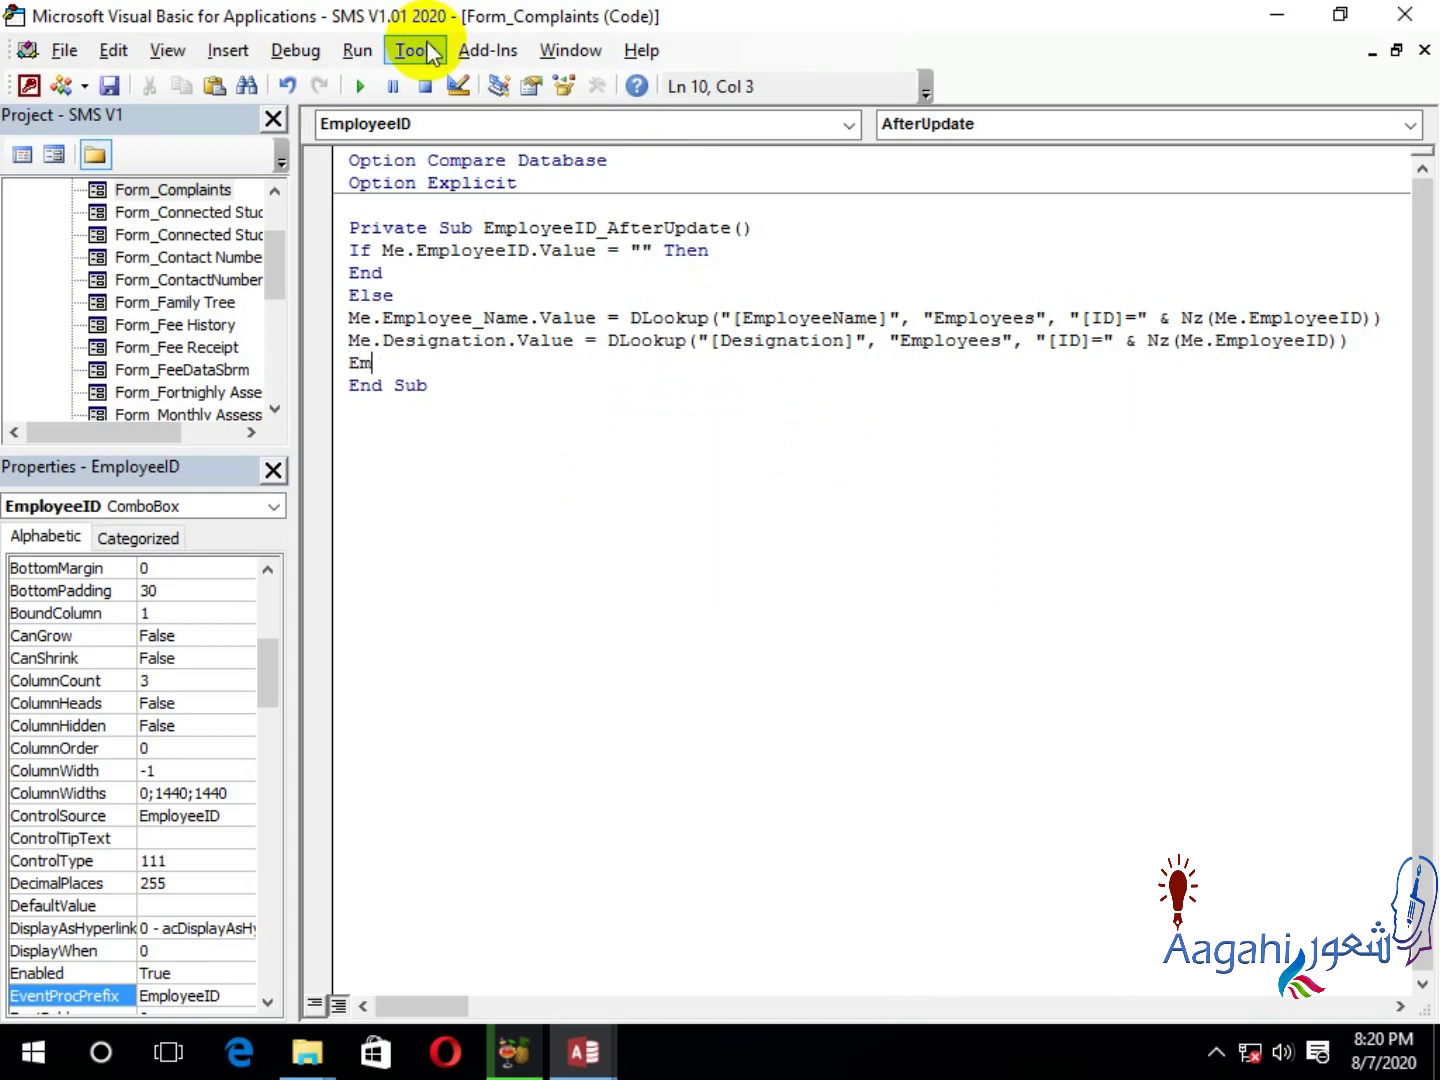
key("BackSpace")
type("nd if")
key("Down")
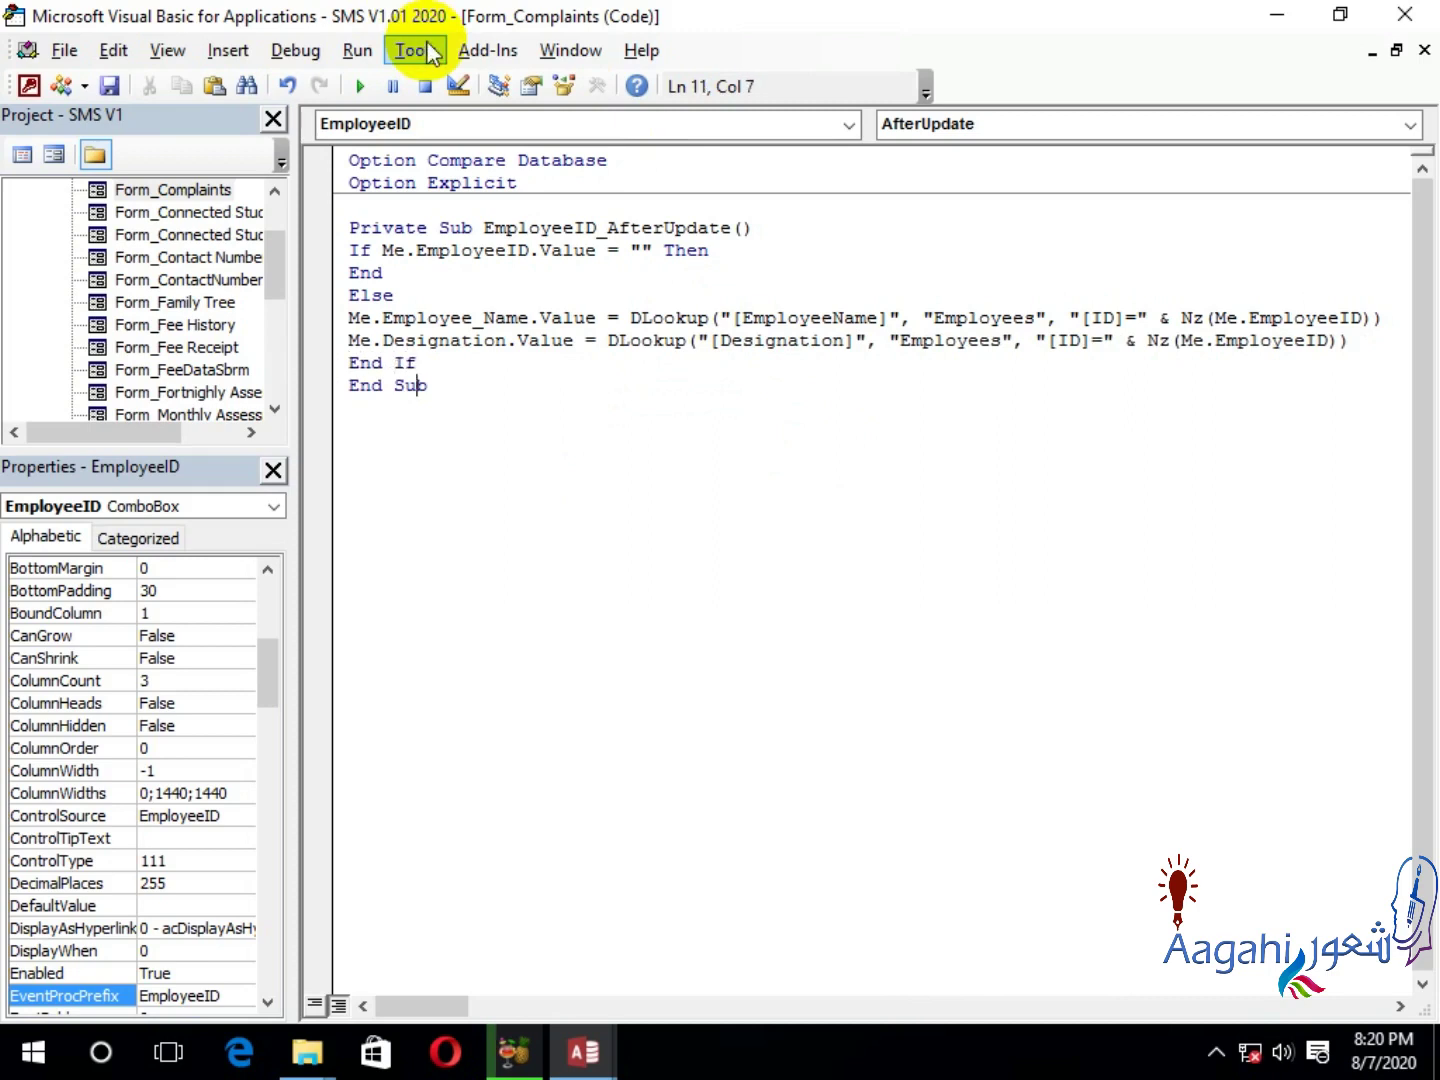
left_click(308, 60)
left_click(370, 81)
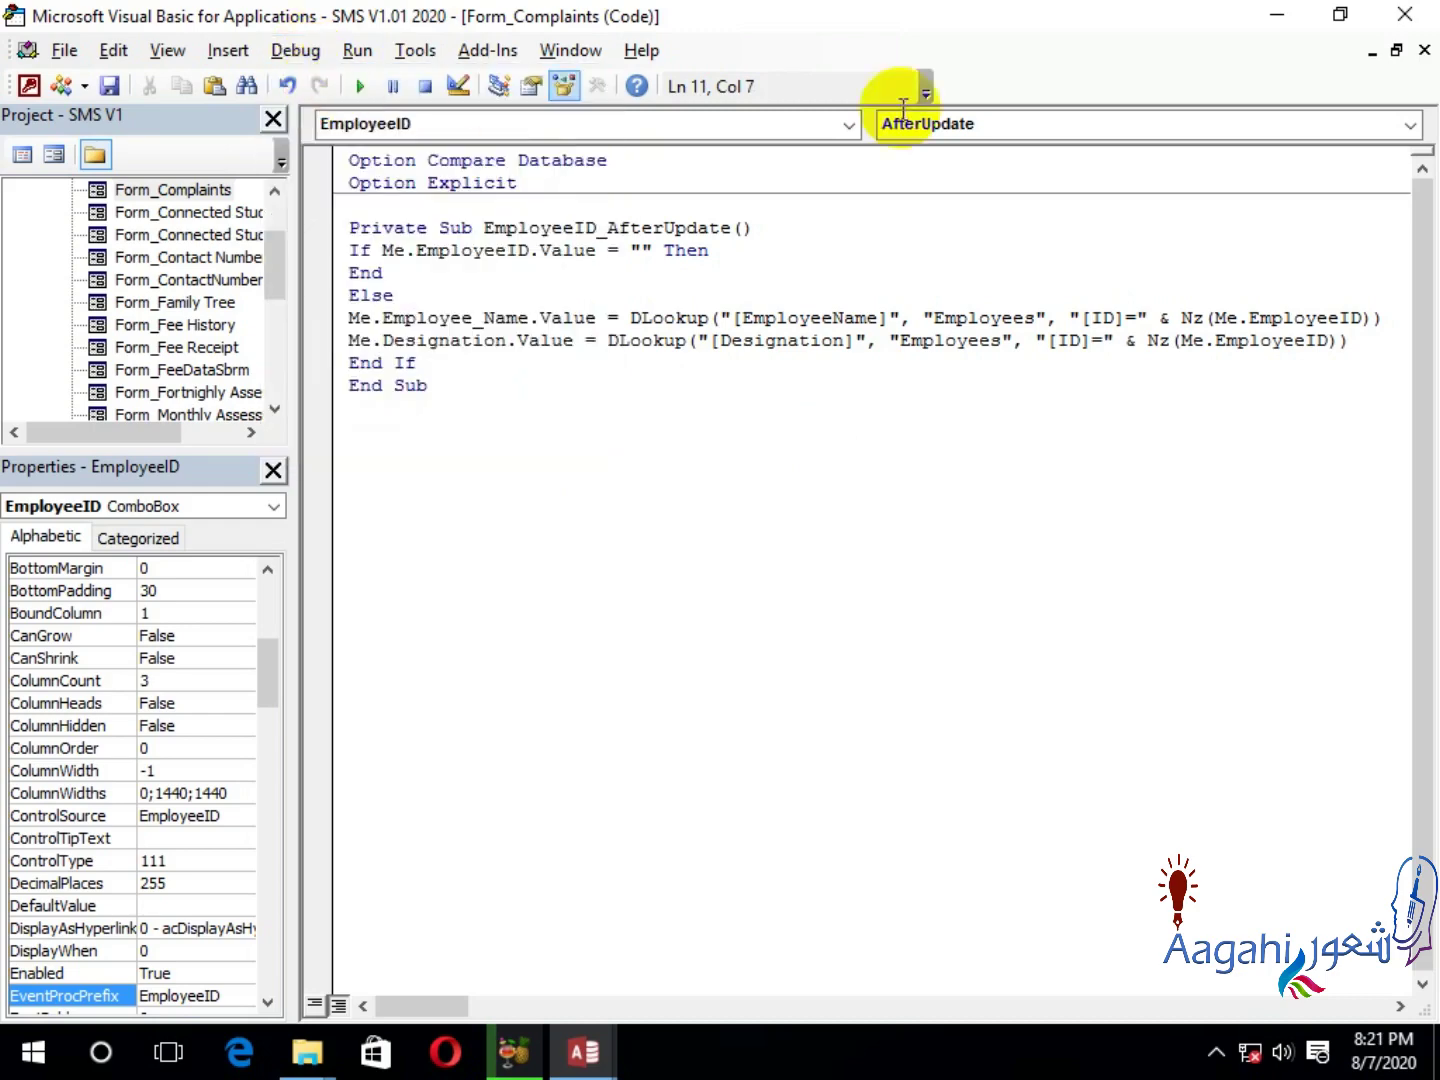
Close the code editor and display the Complaints form in Form View.
left_click(1405, 14)
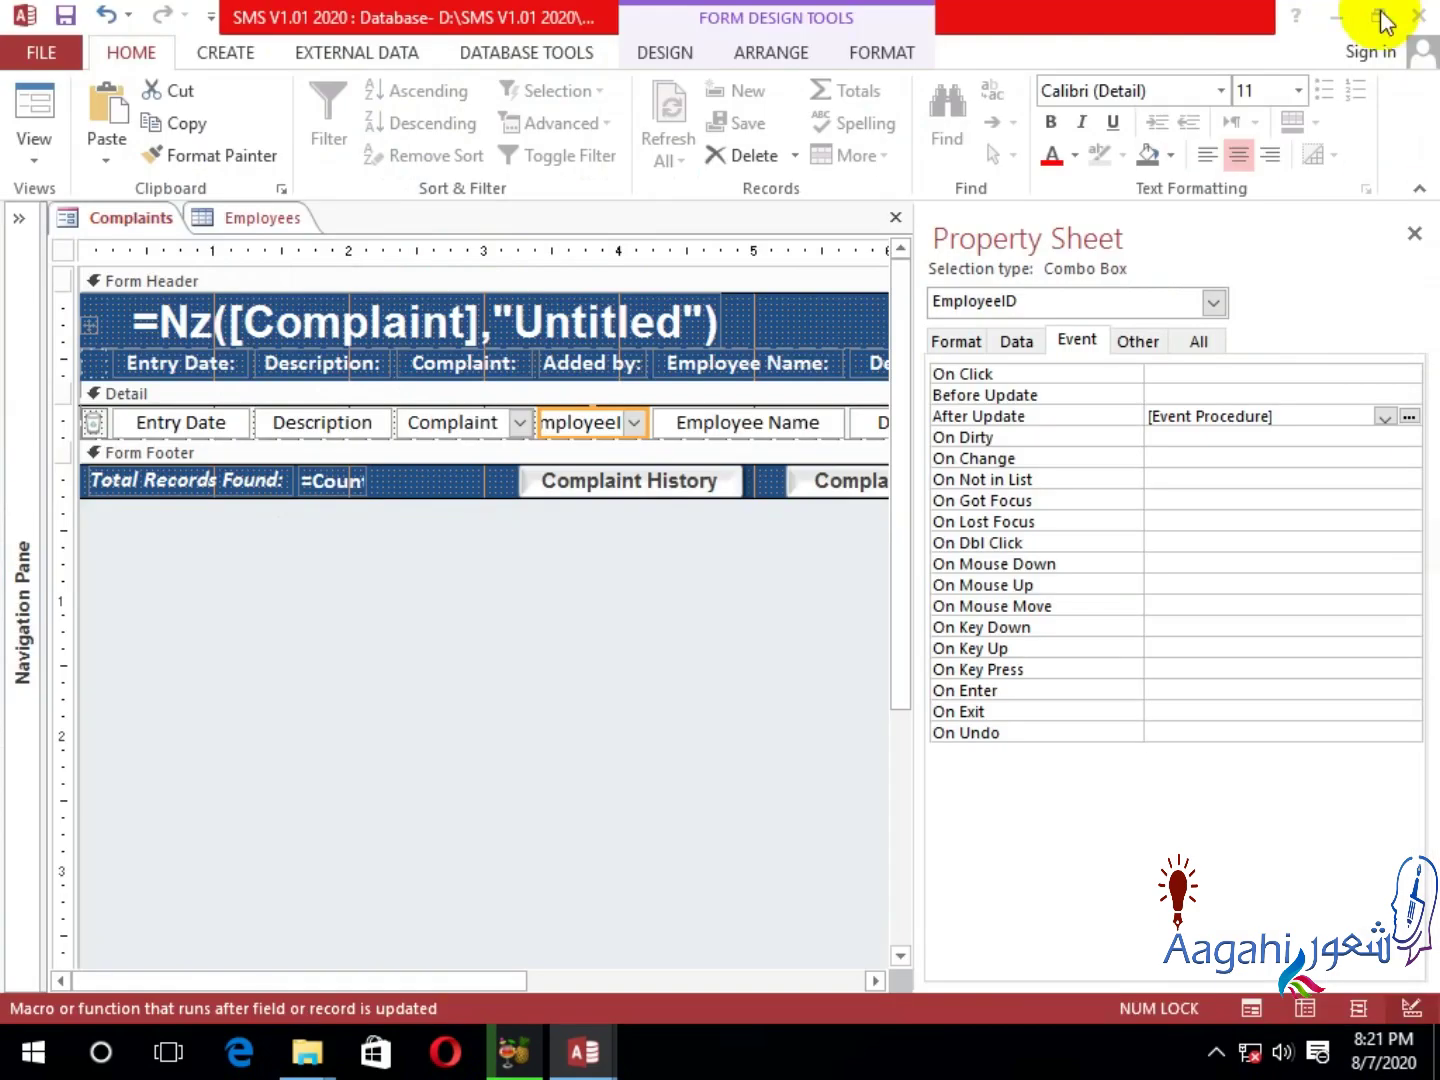
left_click(32, 113)
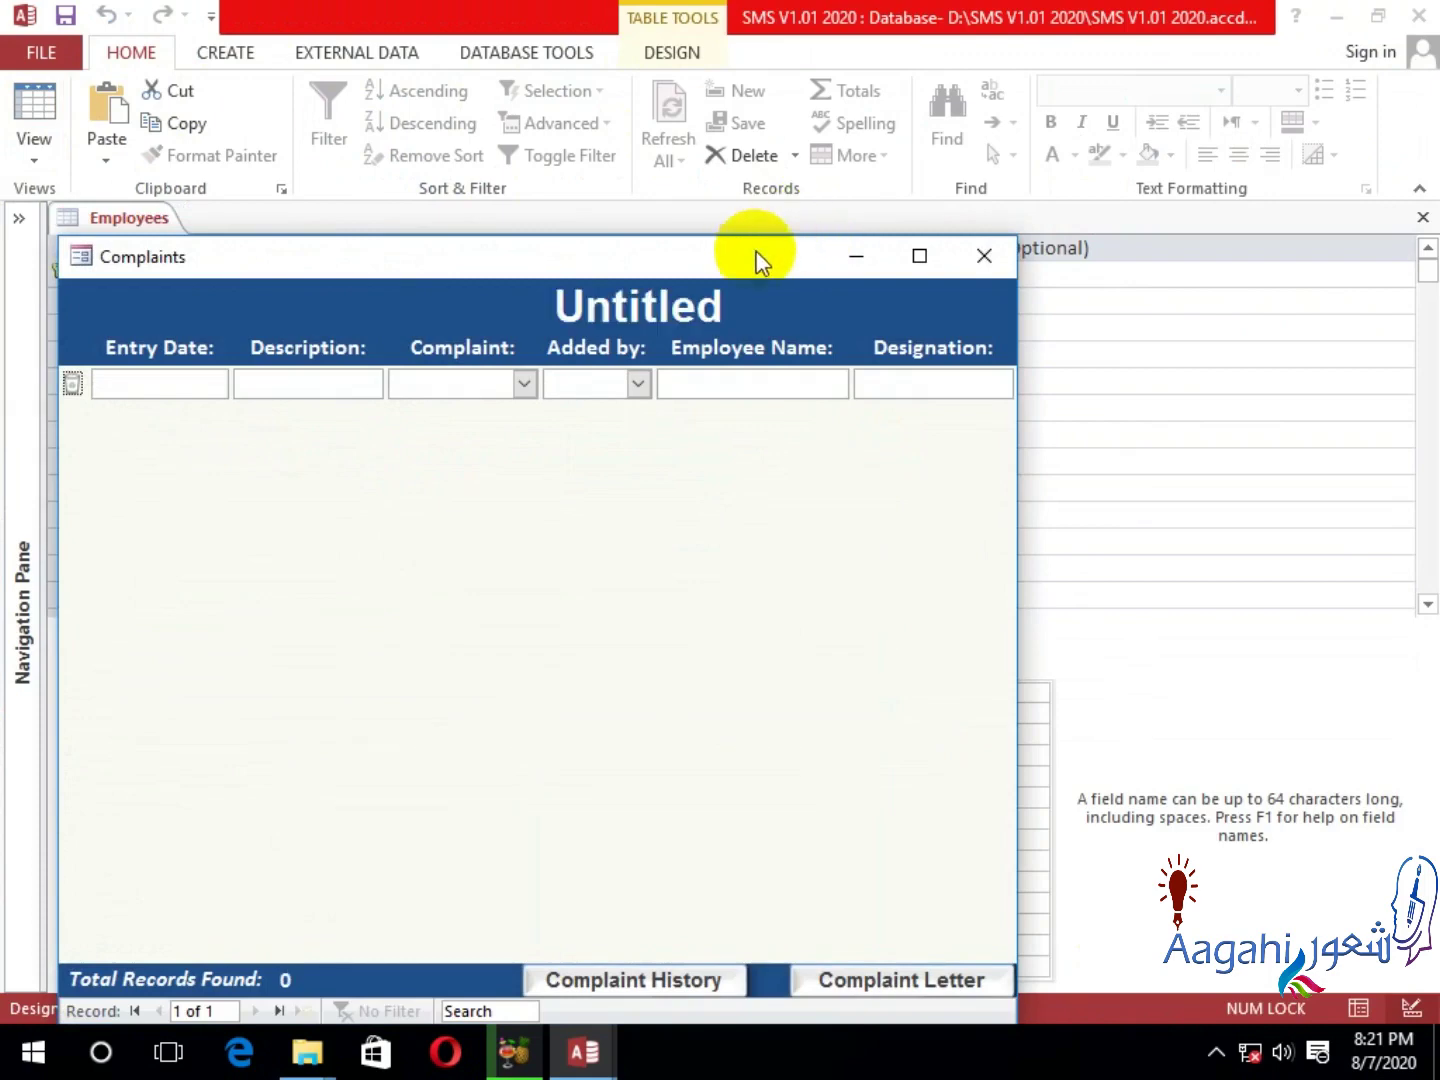